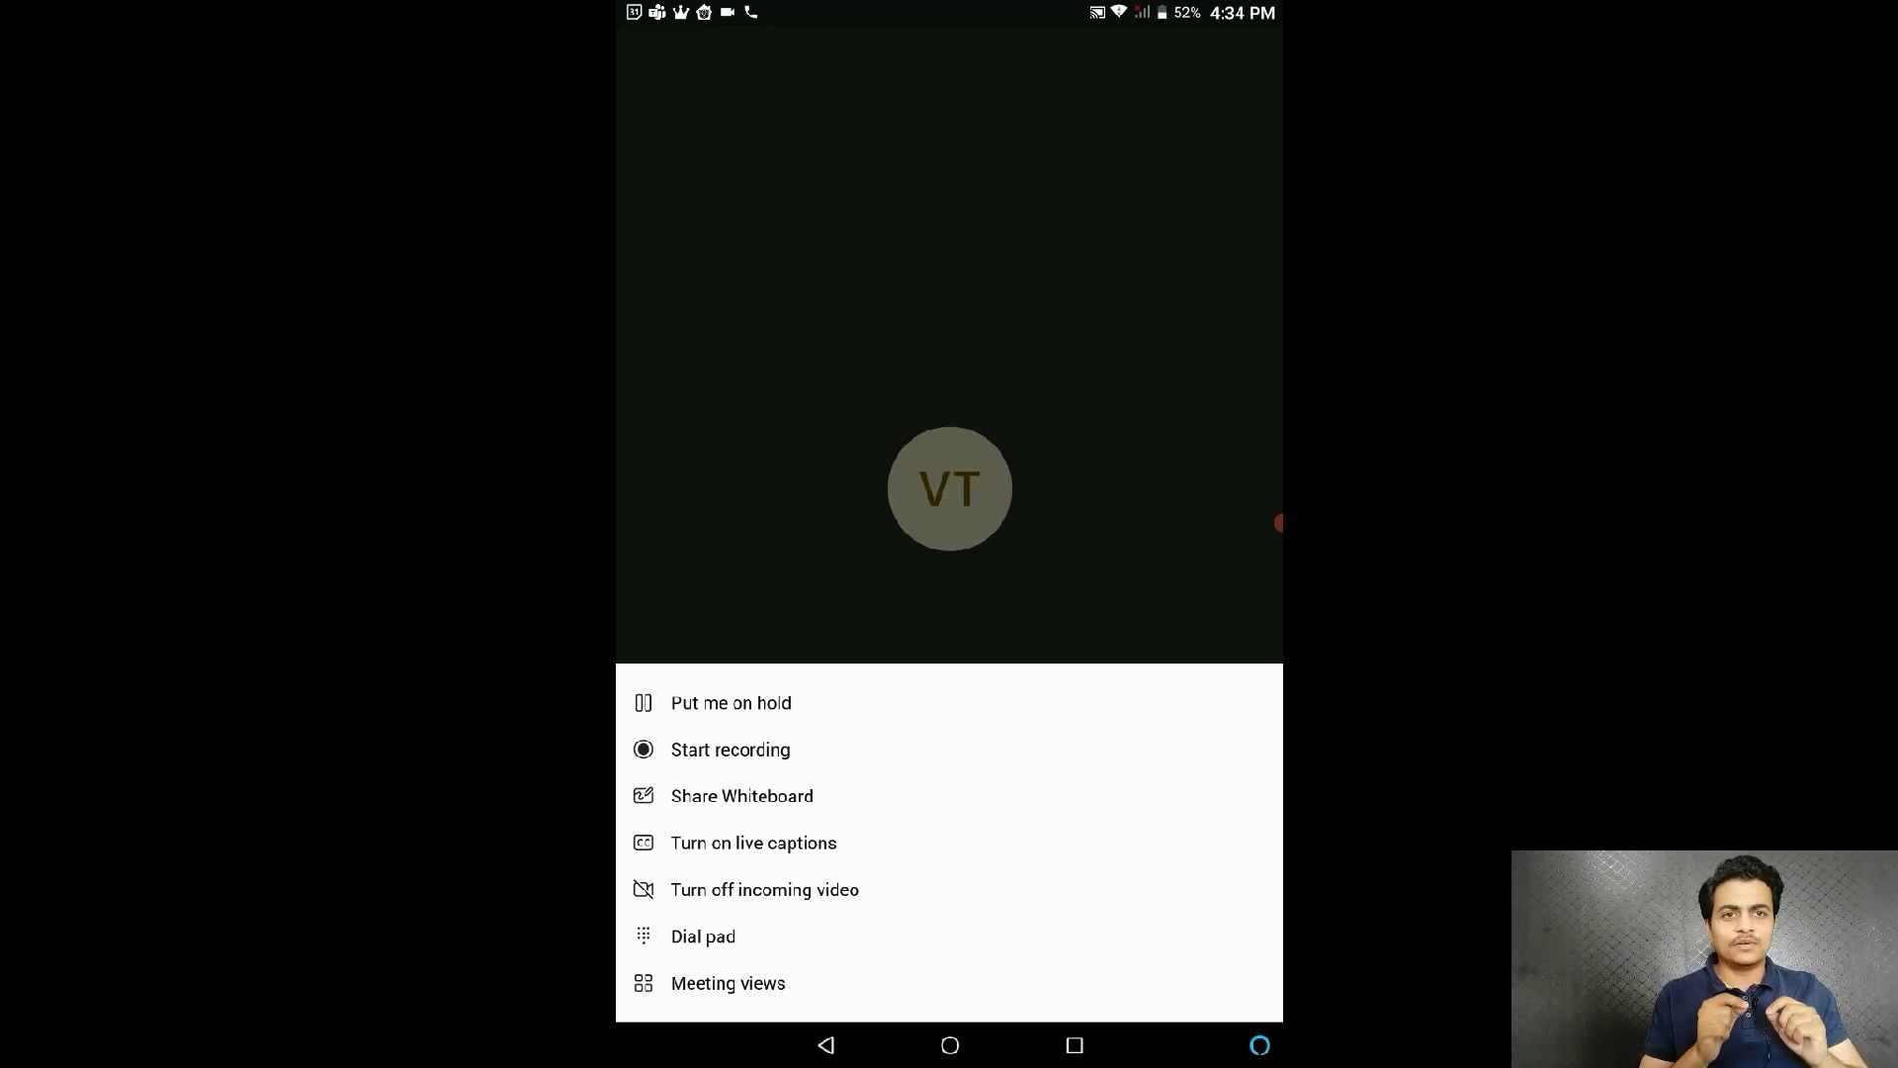
# Step: Close the meeting's additional options and open the list of meeting participants
pyautogui.press('Escape')
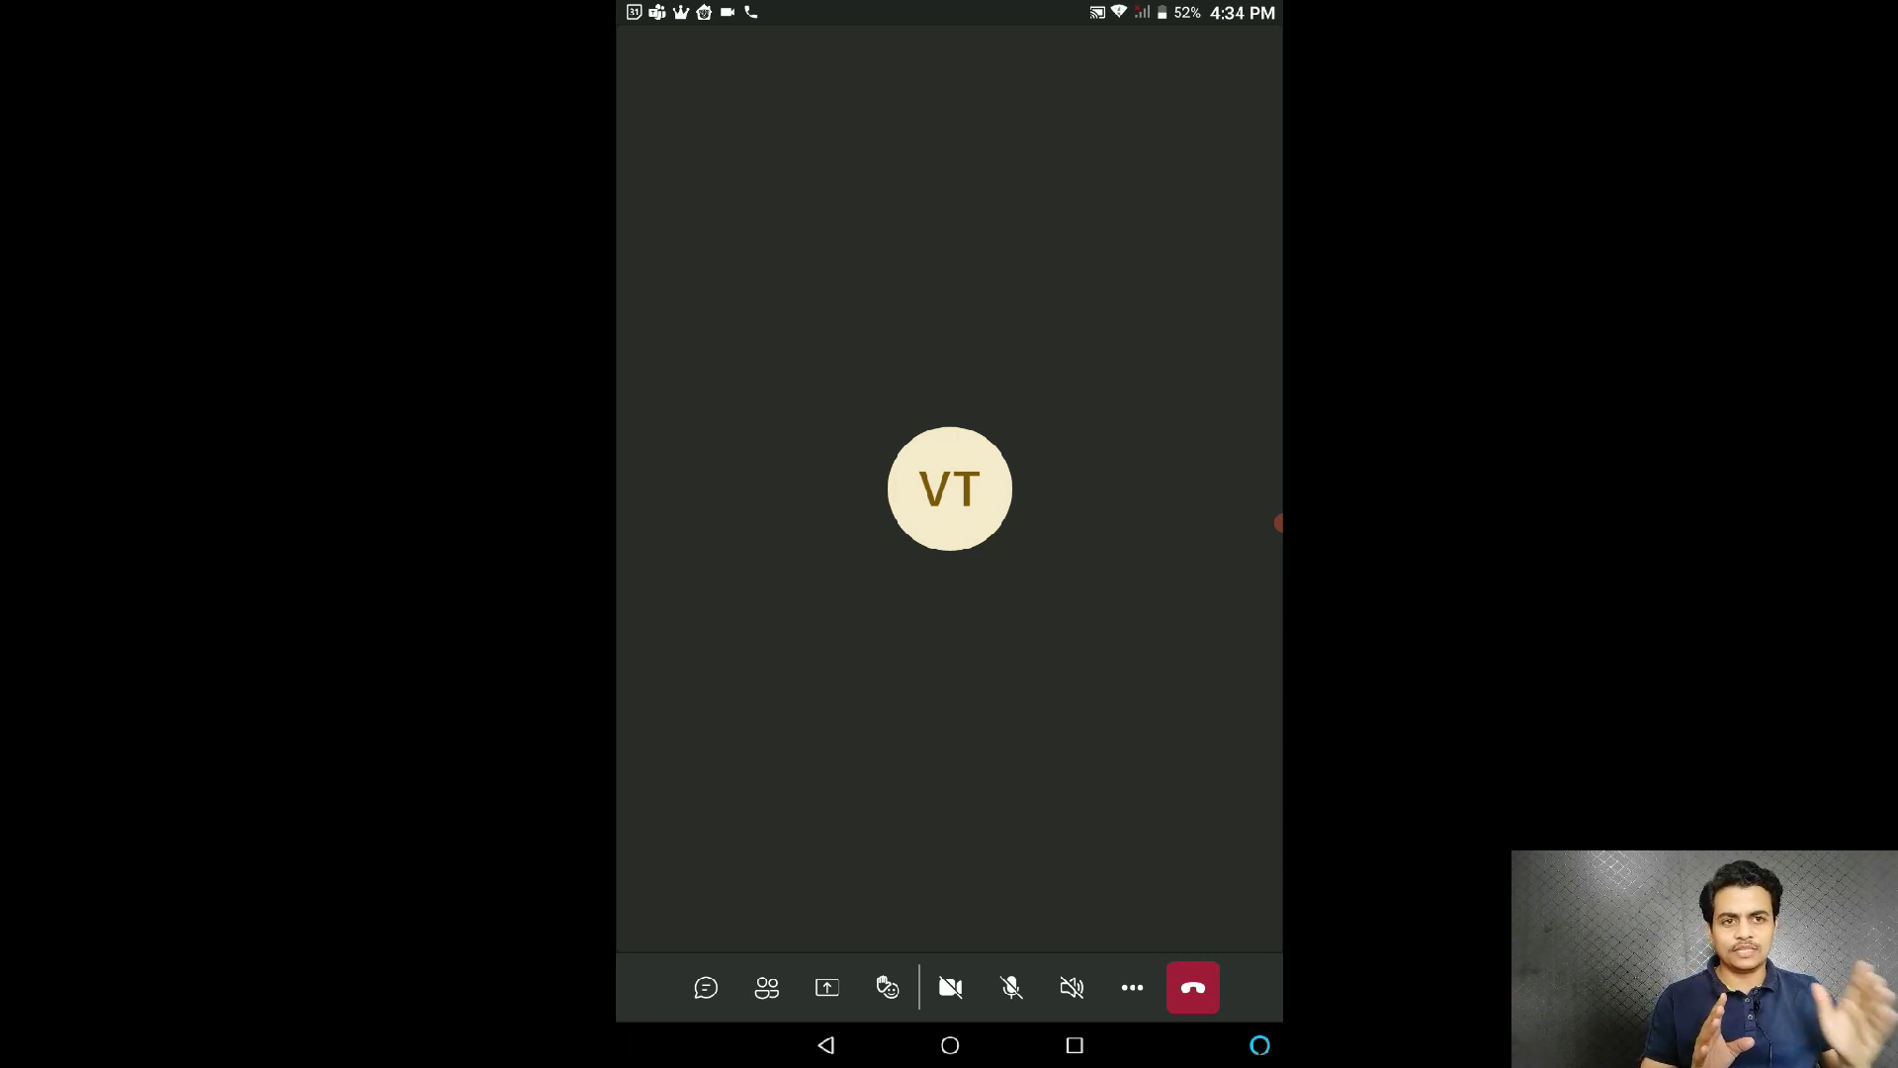
pyautogui.click(767, 987)
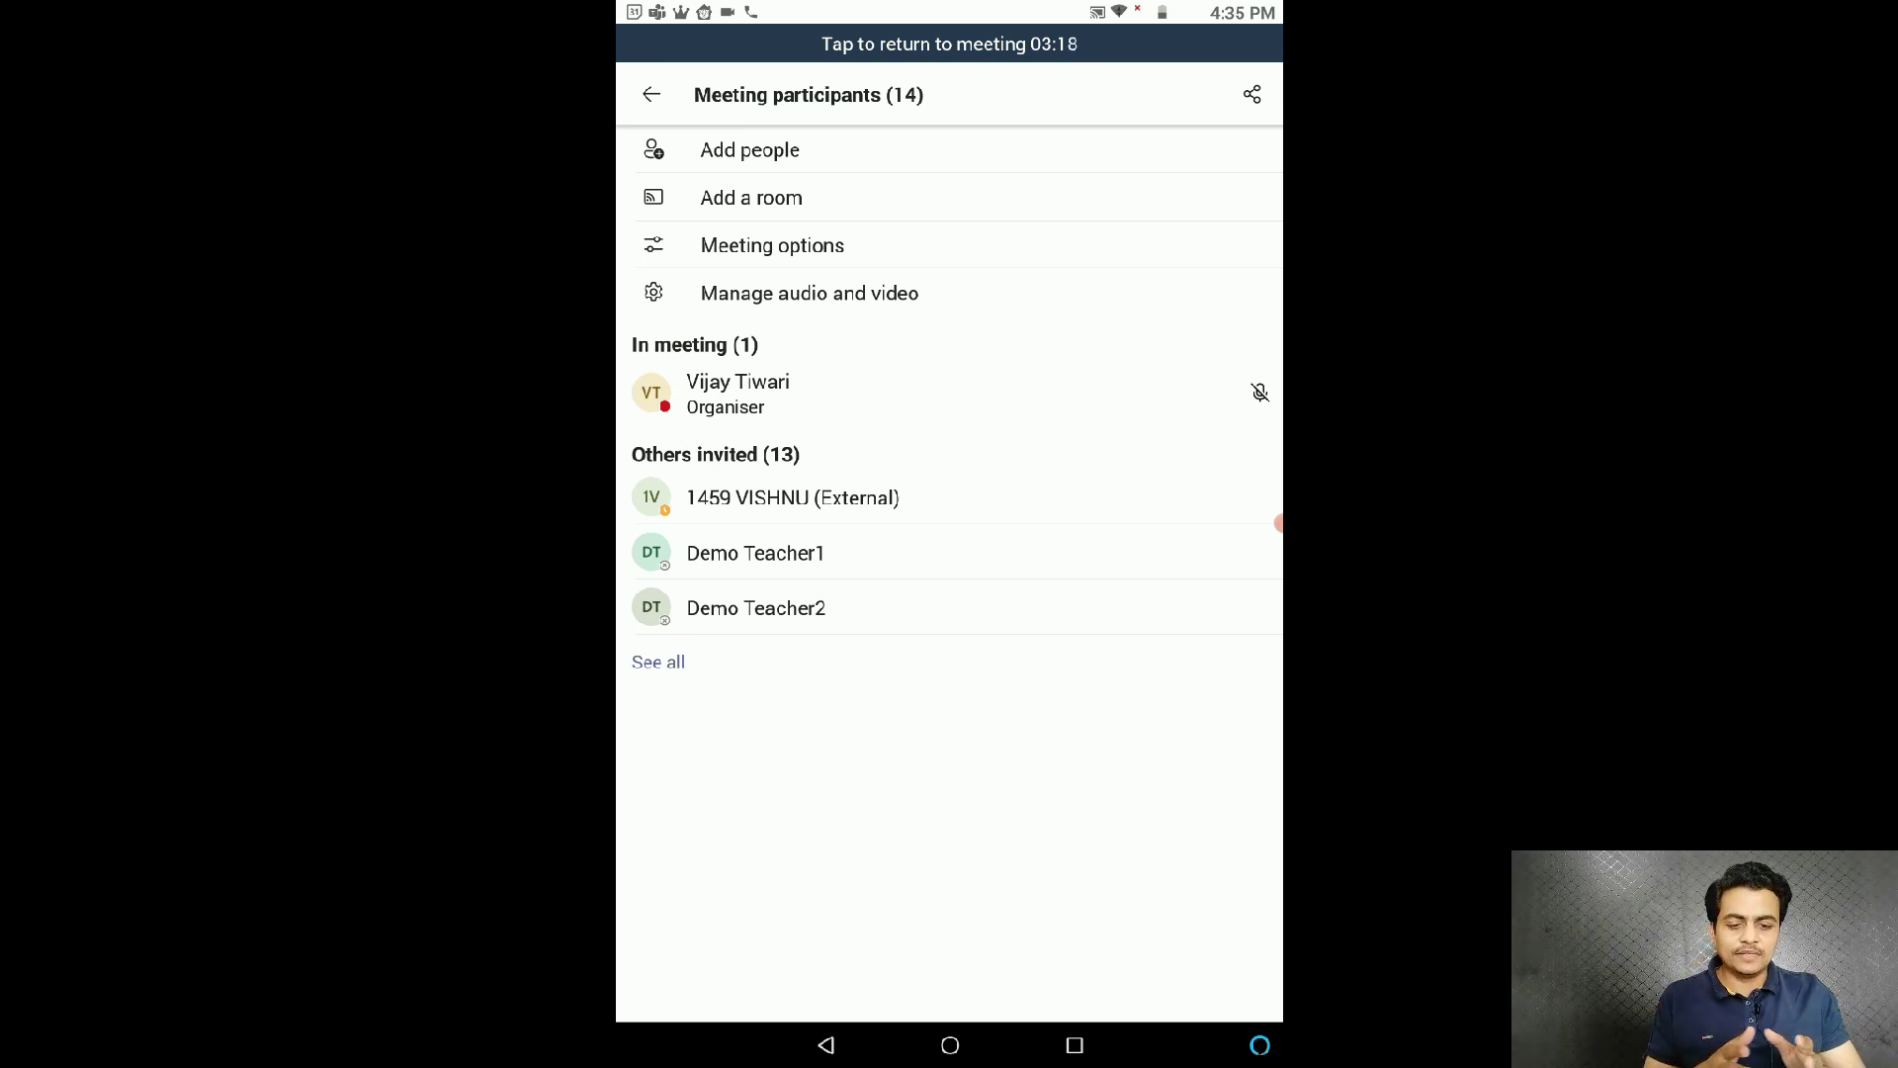
pyautogui.click(1278, 522)
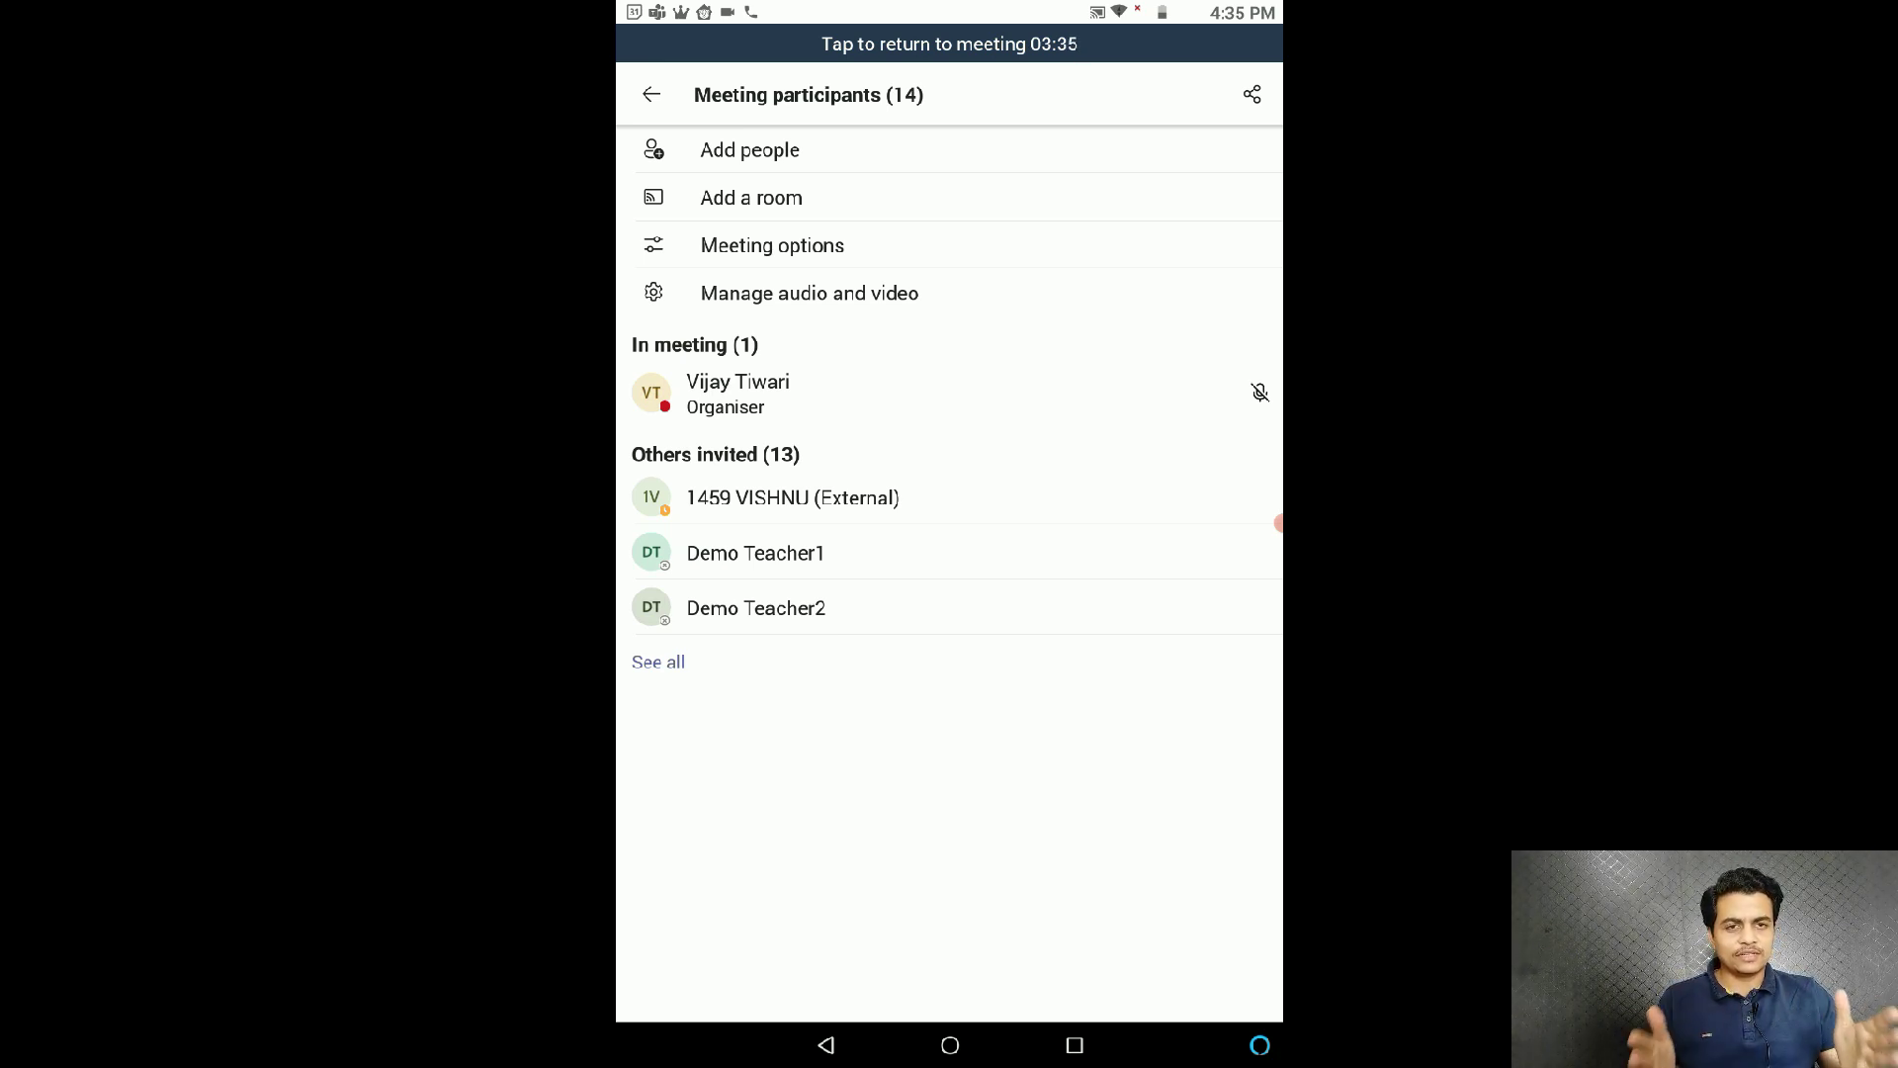
# Step: Switch to the attendance app and open the Class-6th-A Science attendance sheet for 03-May-2021
pyautogui.click(950, 1045)
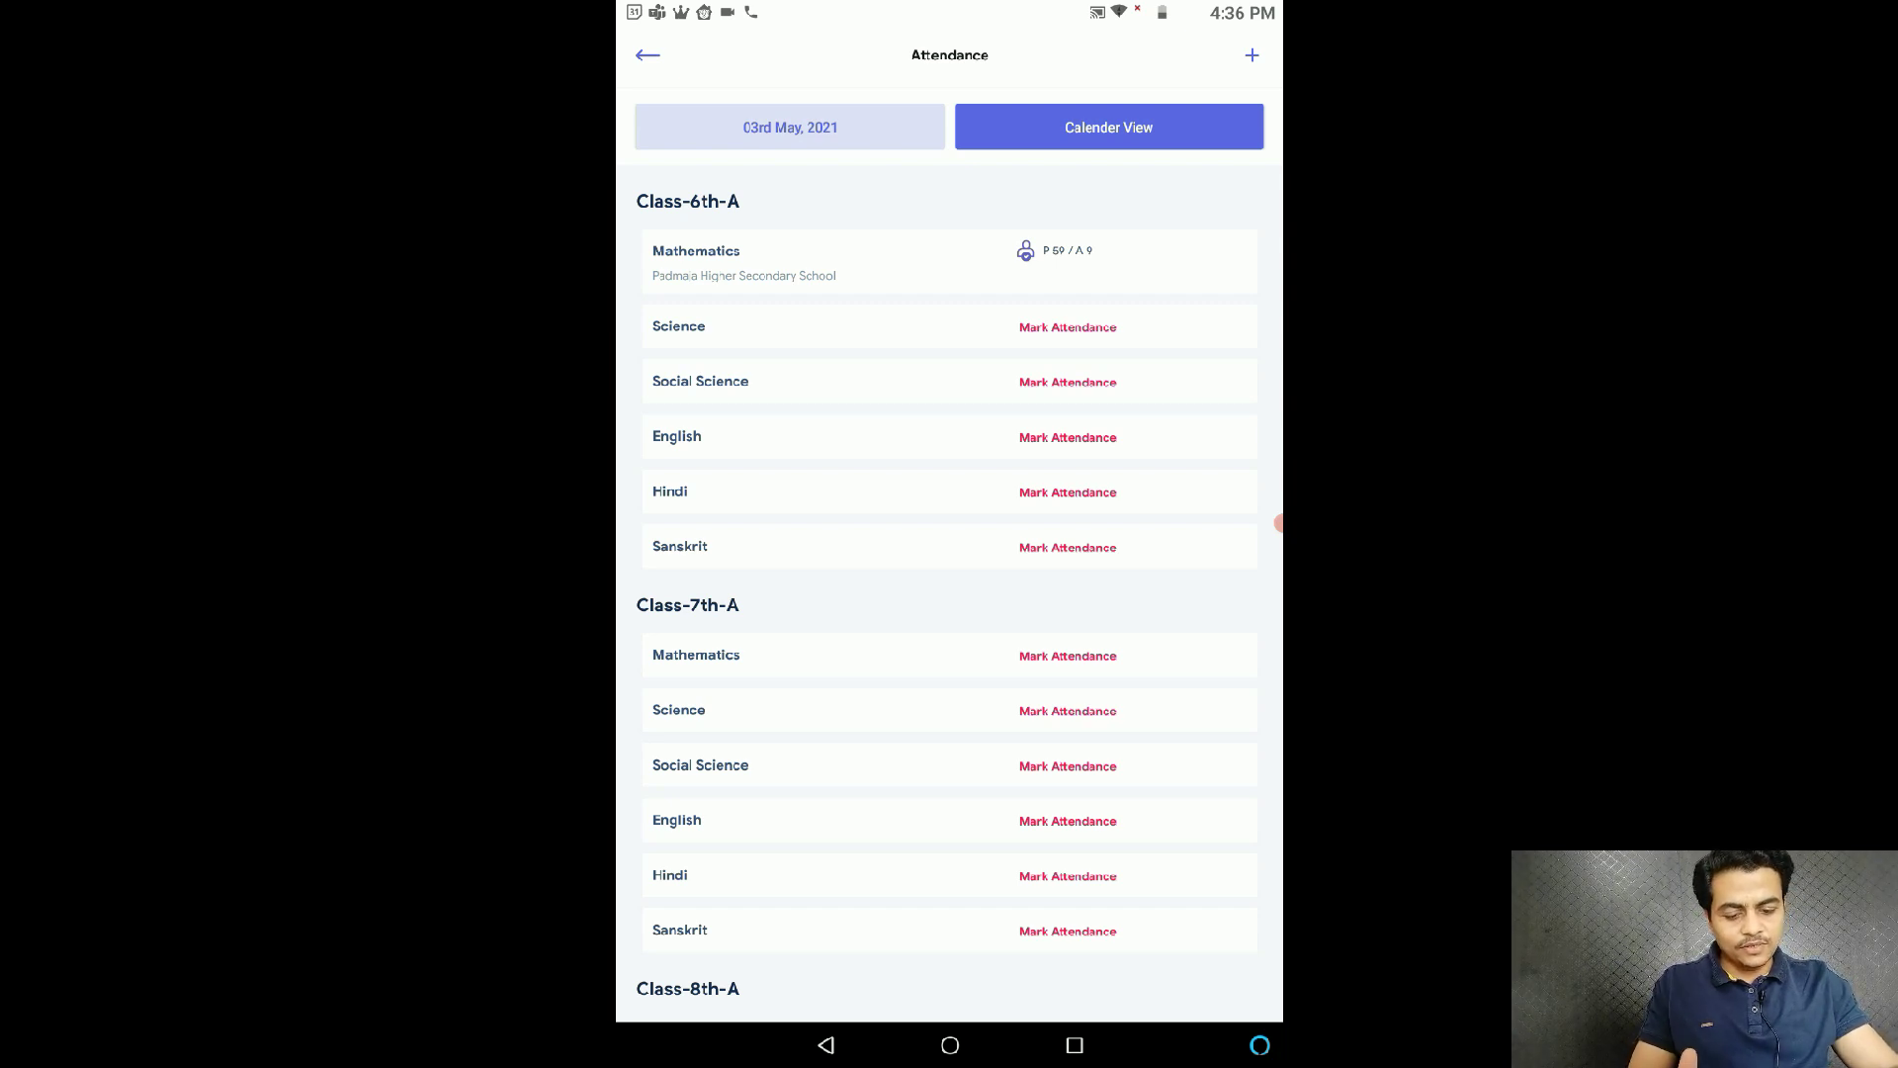
pyautogui.scroll(-1, 949, 583)
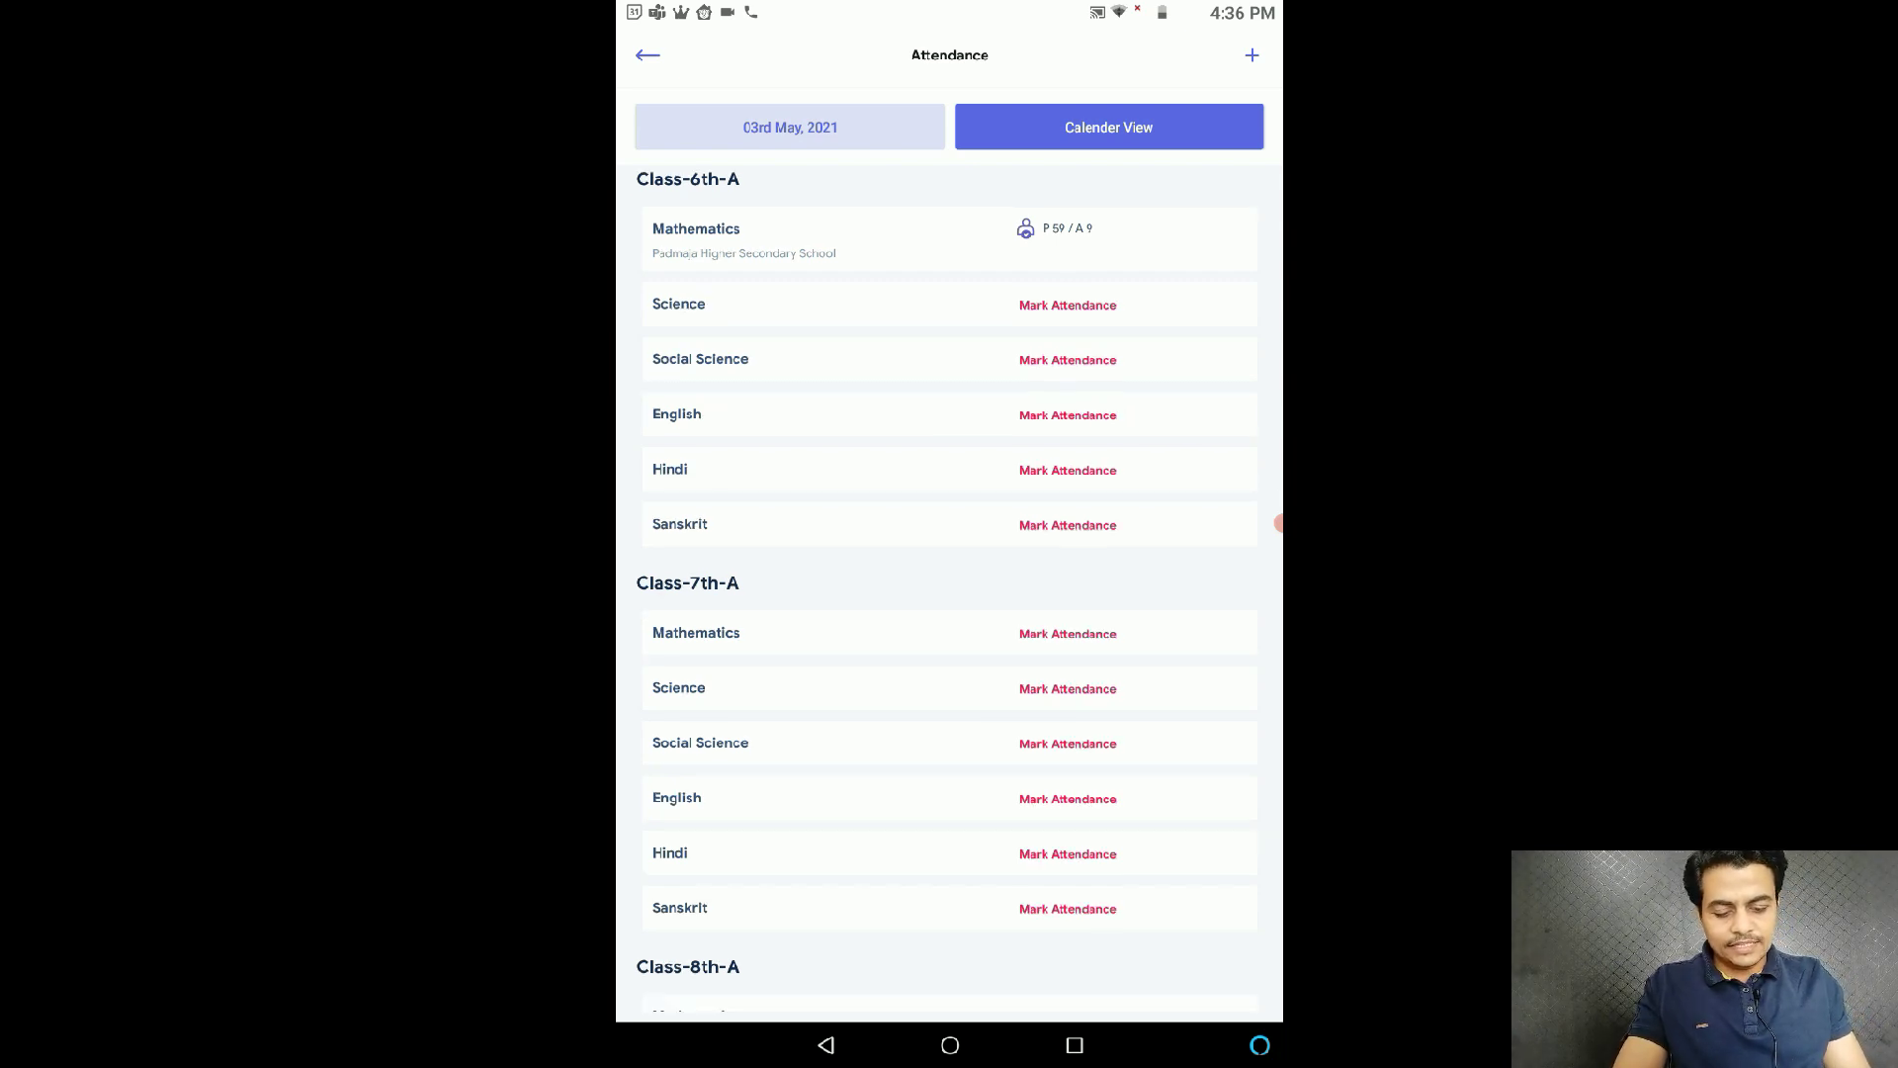
pyautogui.click(1067, 304)
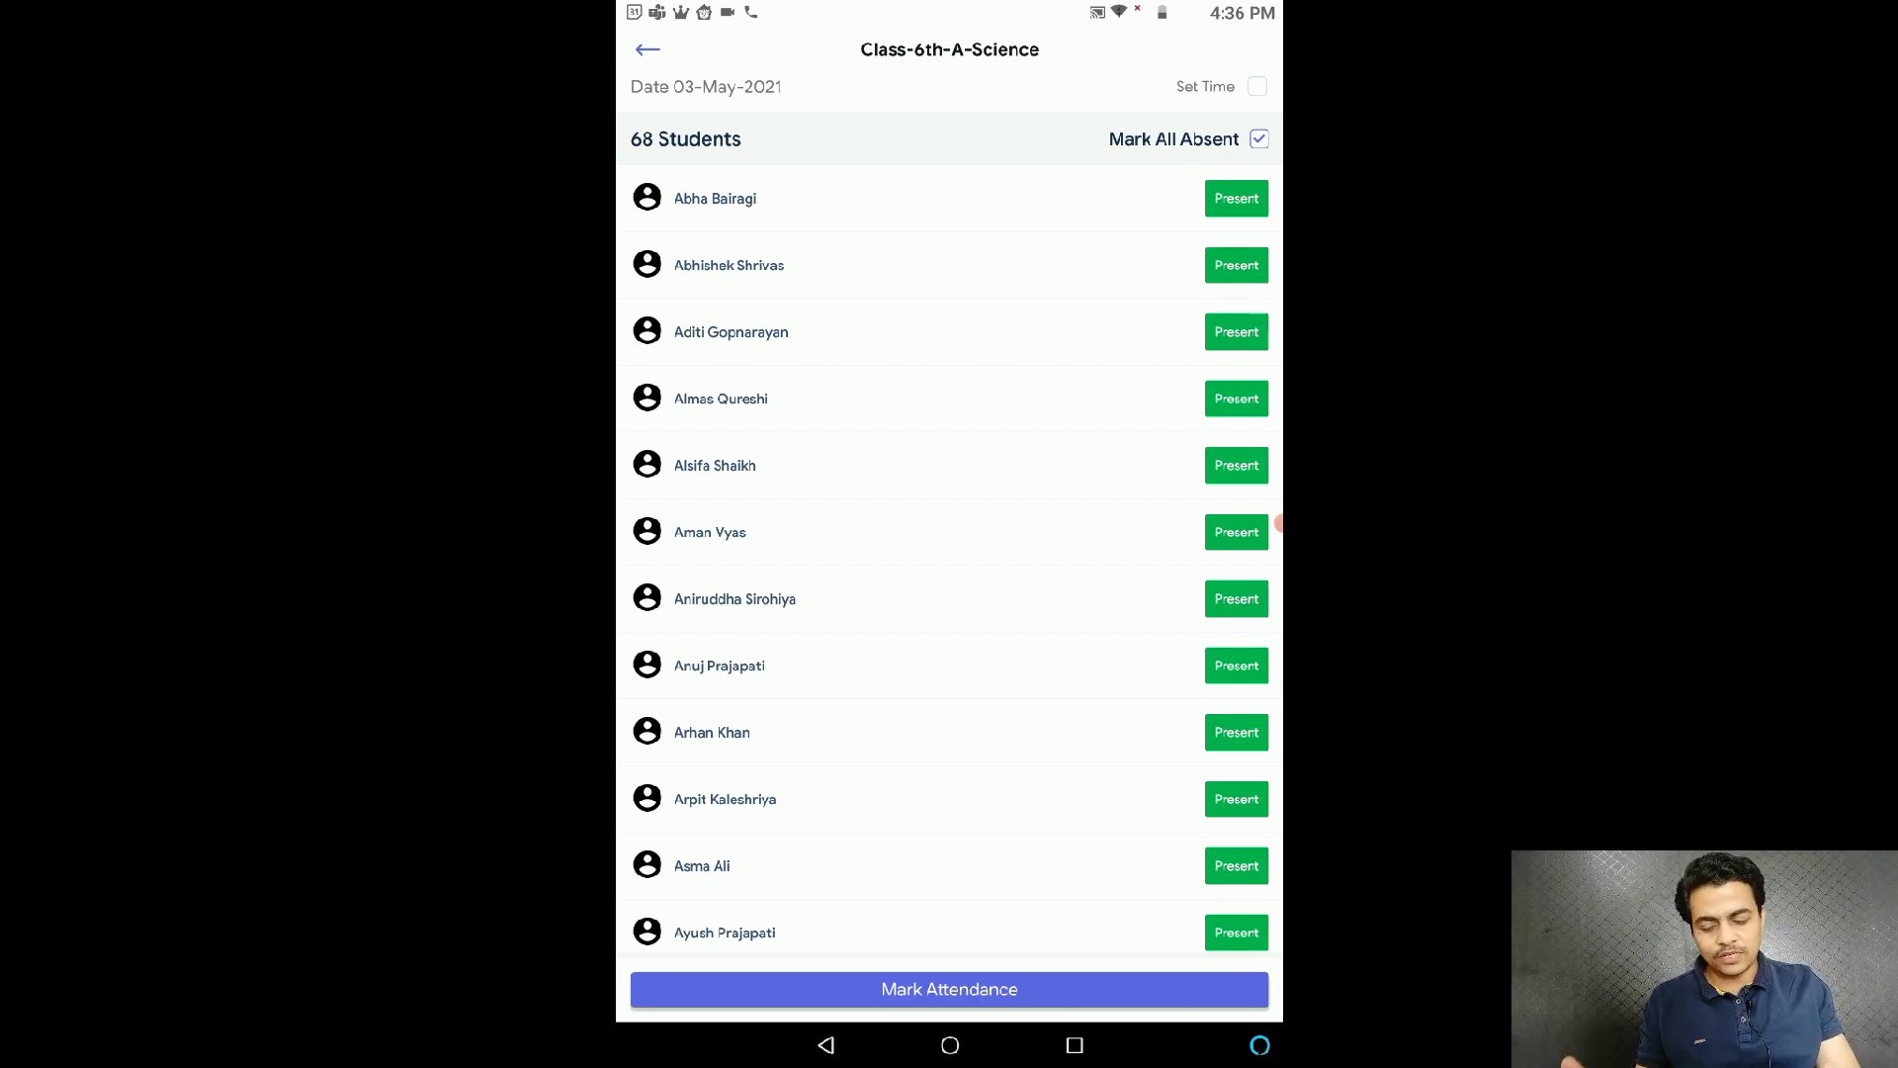
# Step: Mark ten individual students absent, including the 2nd, 5th, 7th, 10th, 12th, 14th, 15th and 17th in the list
pyautogui.click(1236, 265)
pyautogui.click(1237, 465)
pyautogui.click(1237, 599)
pyautogui.click(1237, 799)
pyautogui.scroll(-5, 949, 559)
pyautogui.click(1237, 467)
pyautogui.click(1237, 667)
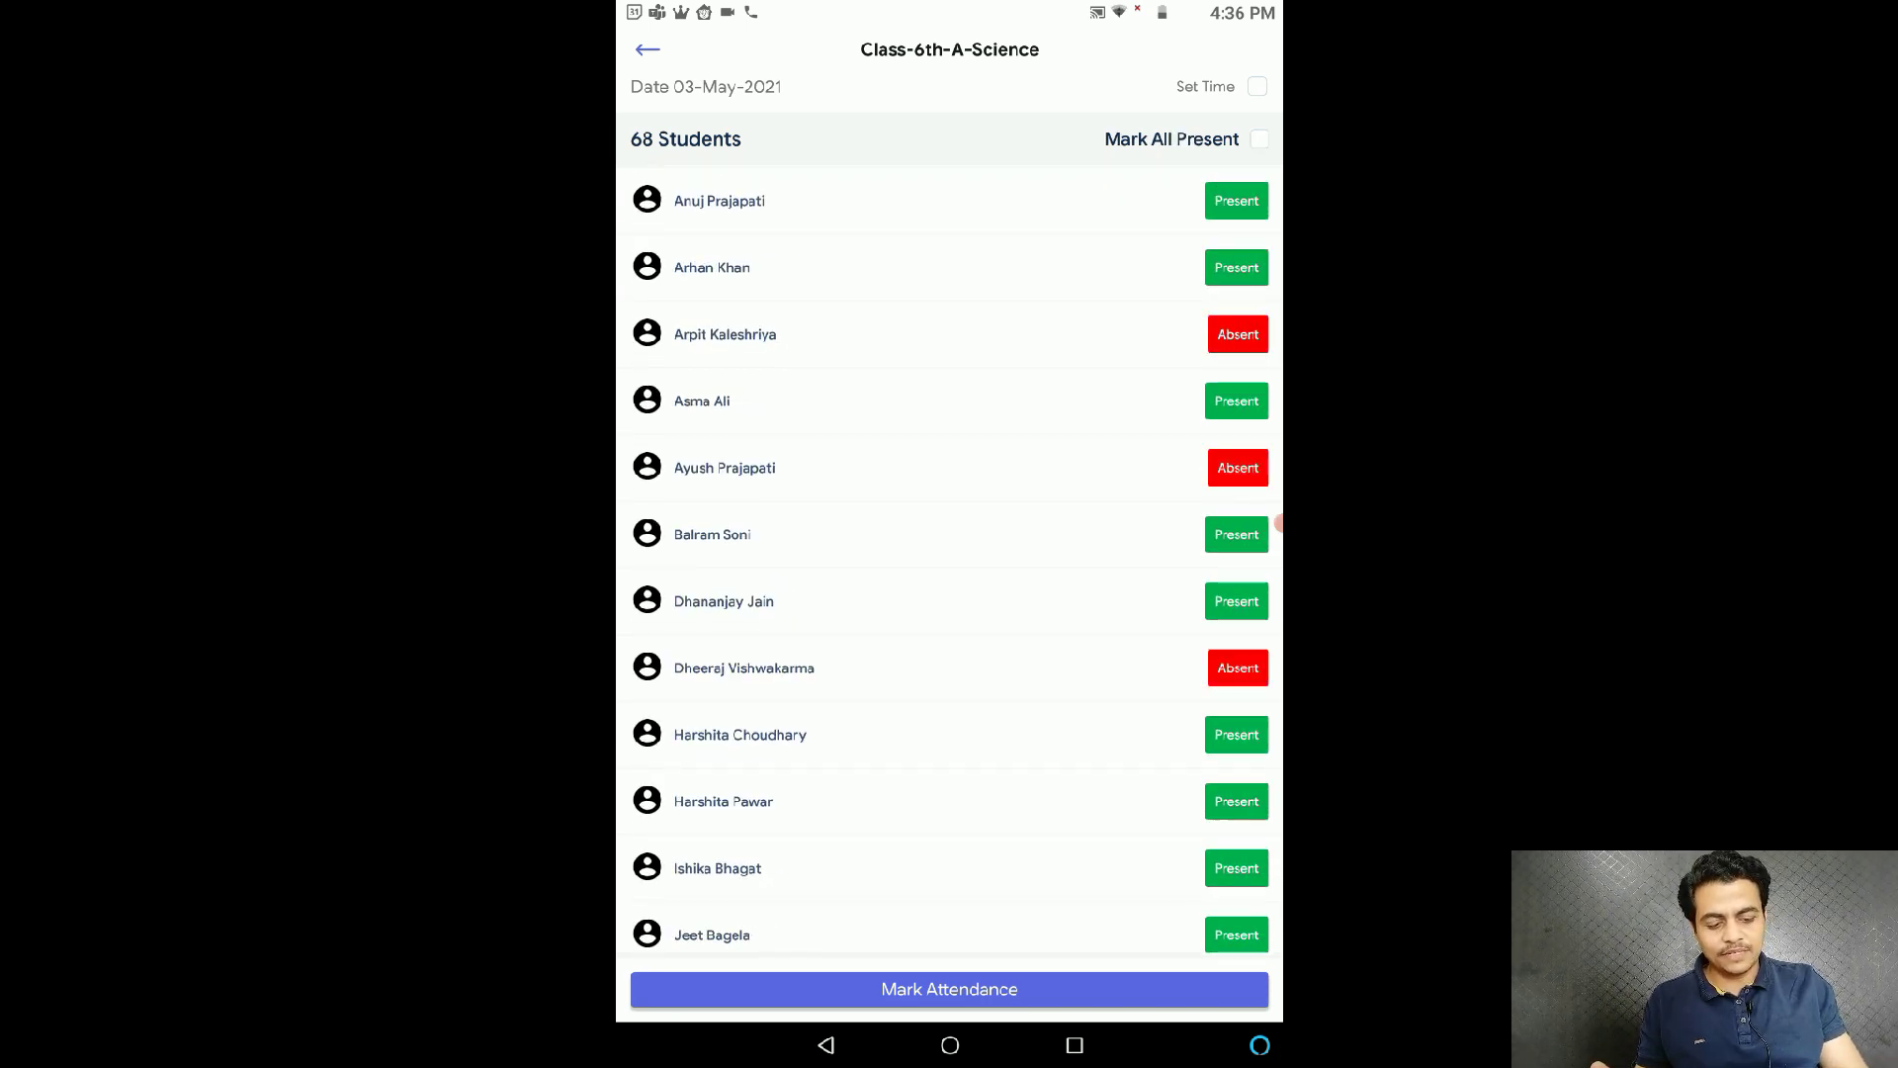
pyautogui.click(1236, 799)
pyautogui.click(1237, 600)
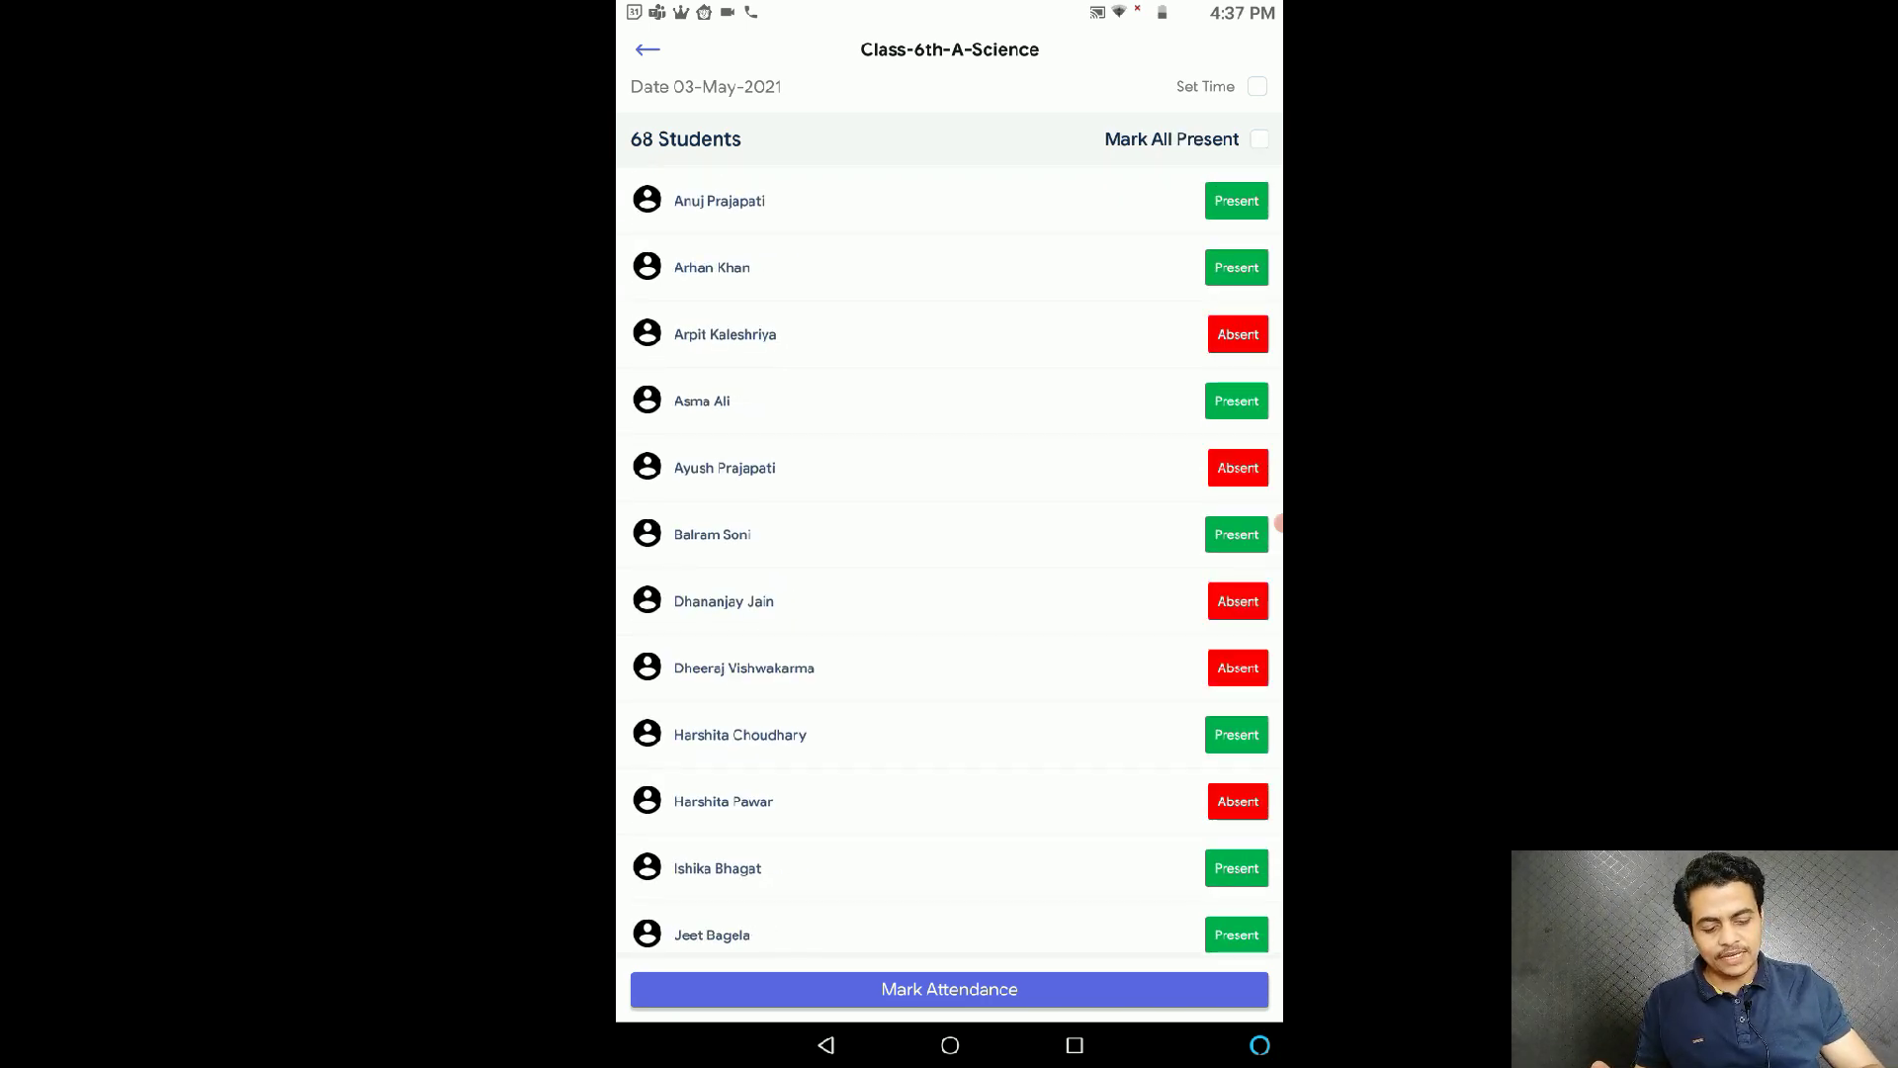
pyautogui.scroll(-5, 949, 559)
pyautogui.click(1237, 658)
pyautogui.click(1237, 859)
pyautogui.scroll(1, 949, 559)
pyautogui.scroll(6, 949, 559)
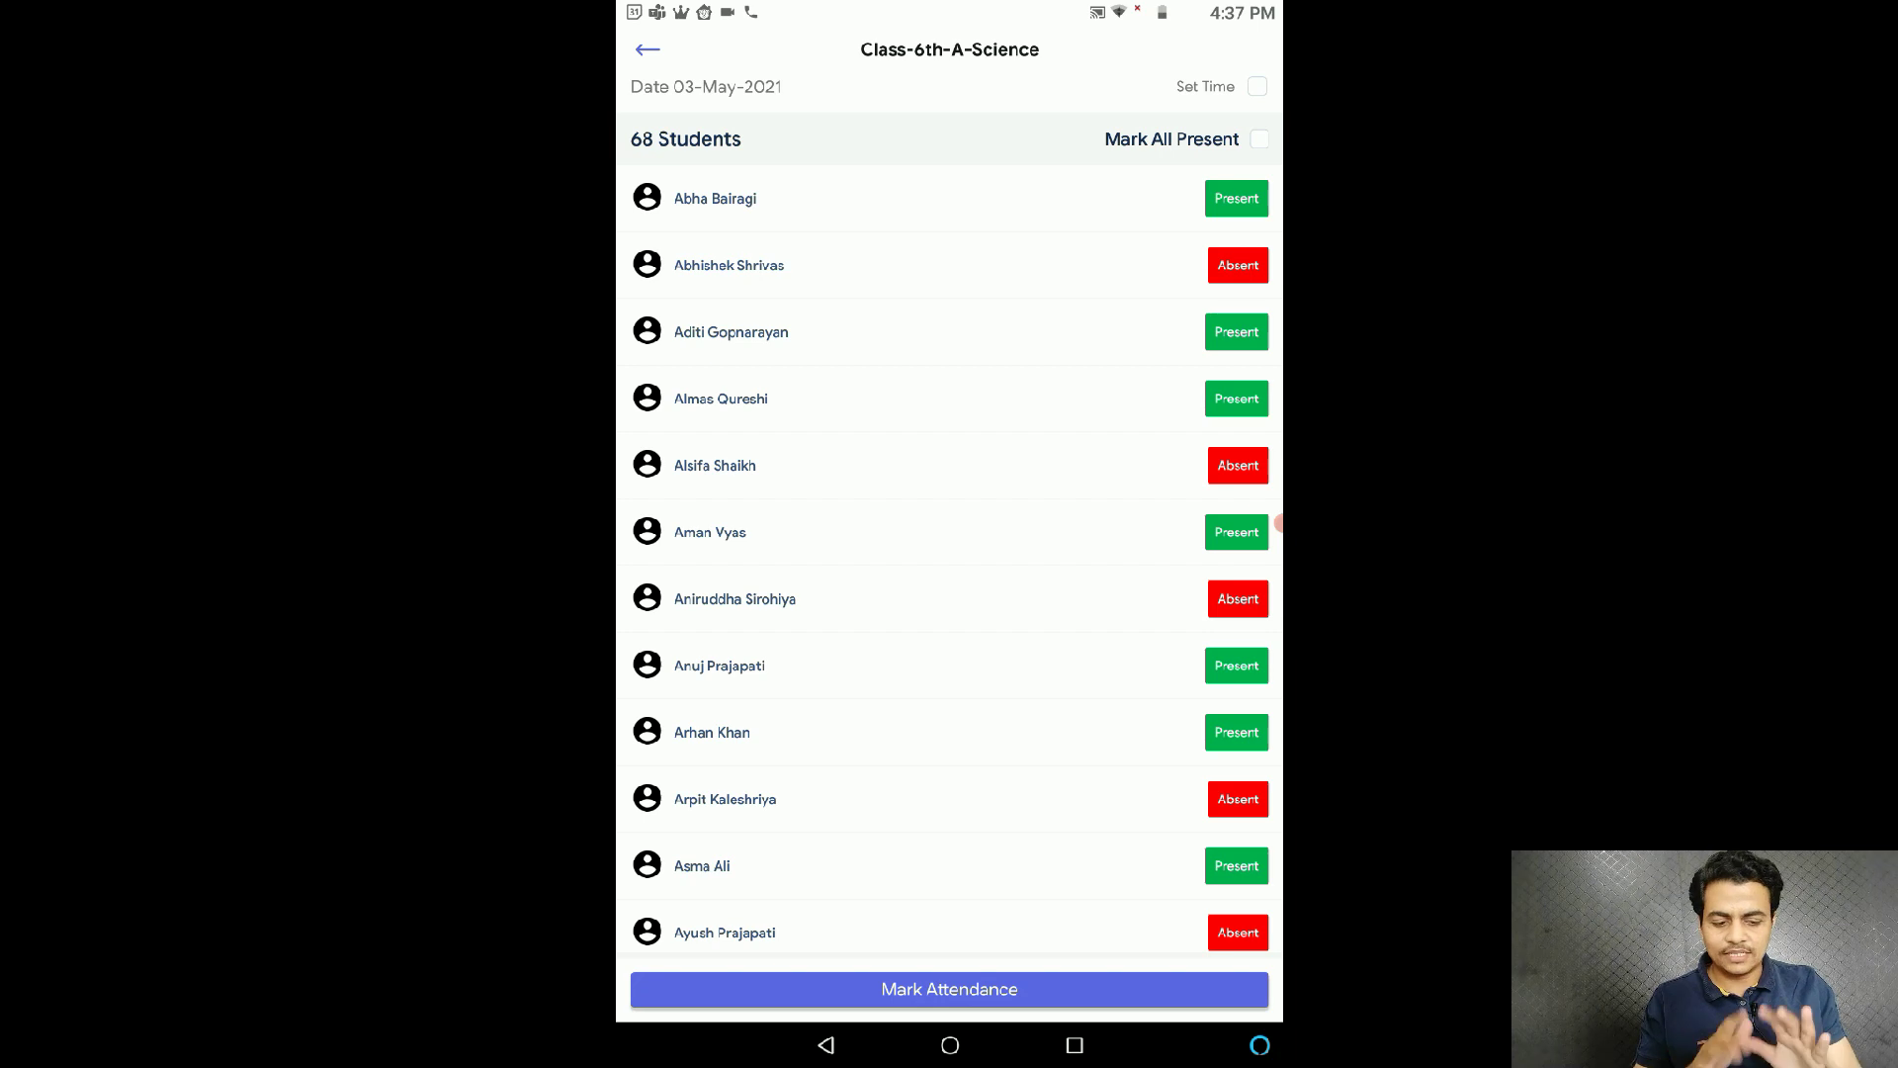
# Step: Mark all students absent and set the 2nd, 4th and 7th students in the list to present
pyautogui.click(1259, 138)
pyautogui.click(1259, 139)
pyautogui.click(1237, 265)
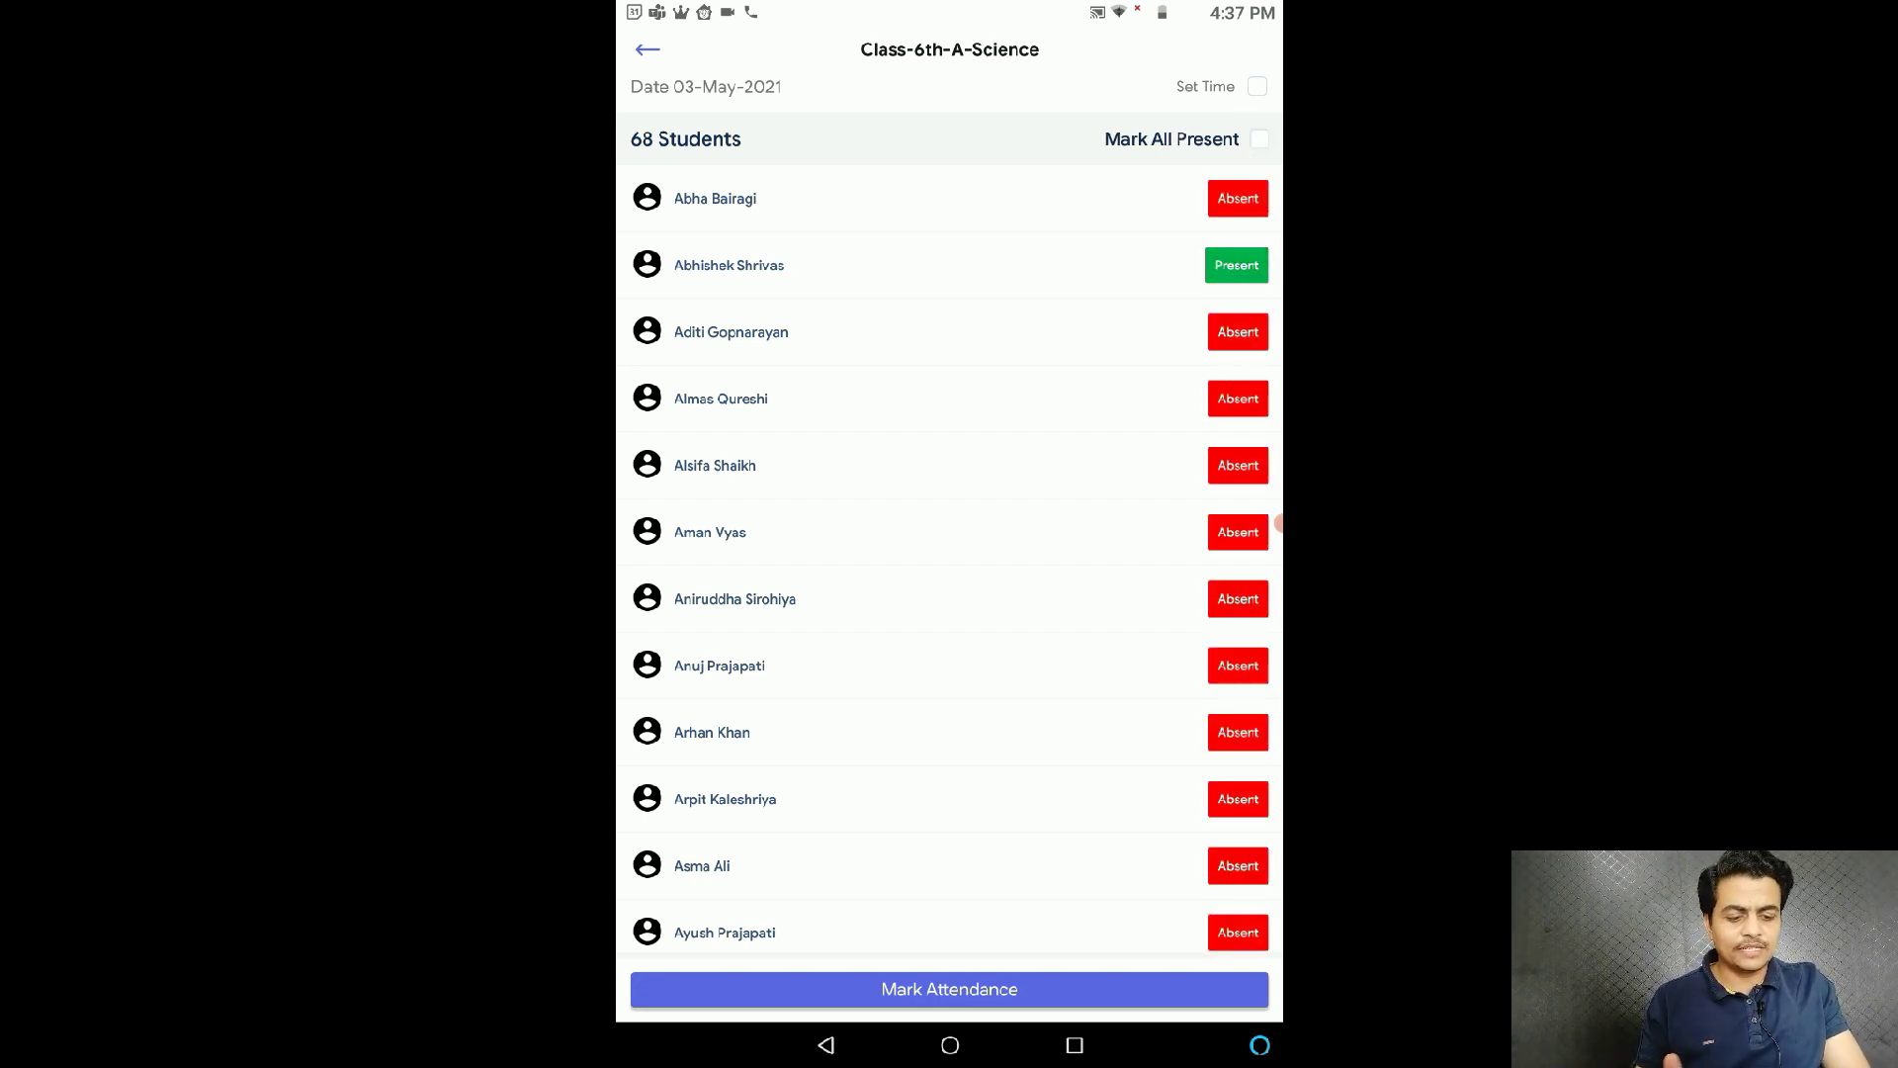
pyautogui.click(1237, 399)
pyautogui.click(1237, 598)
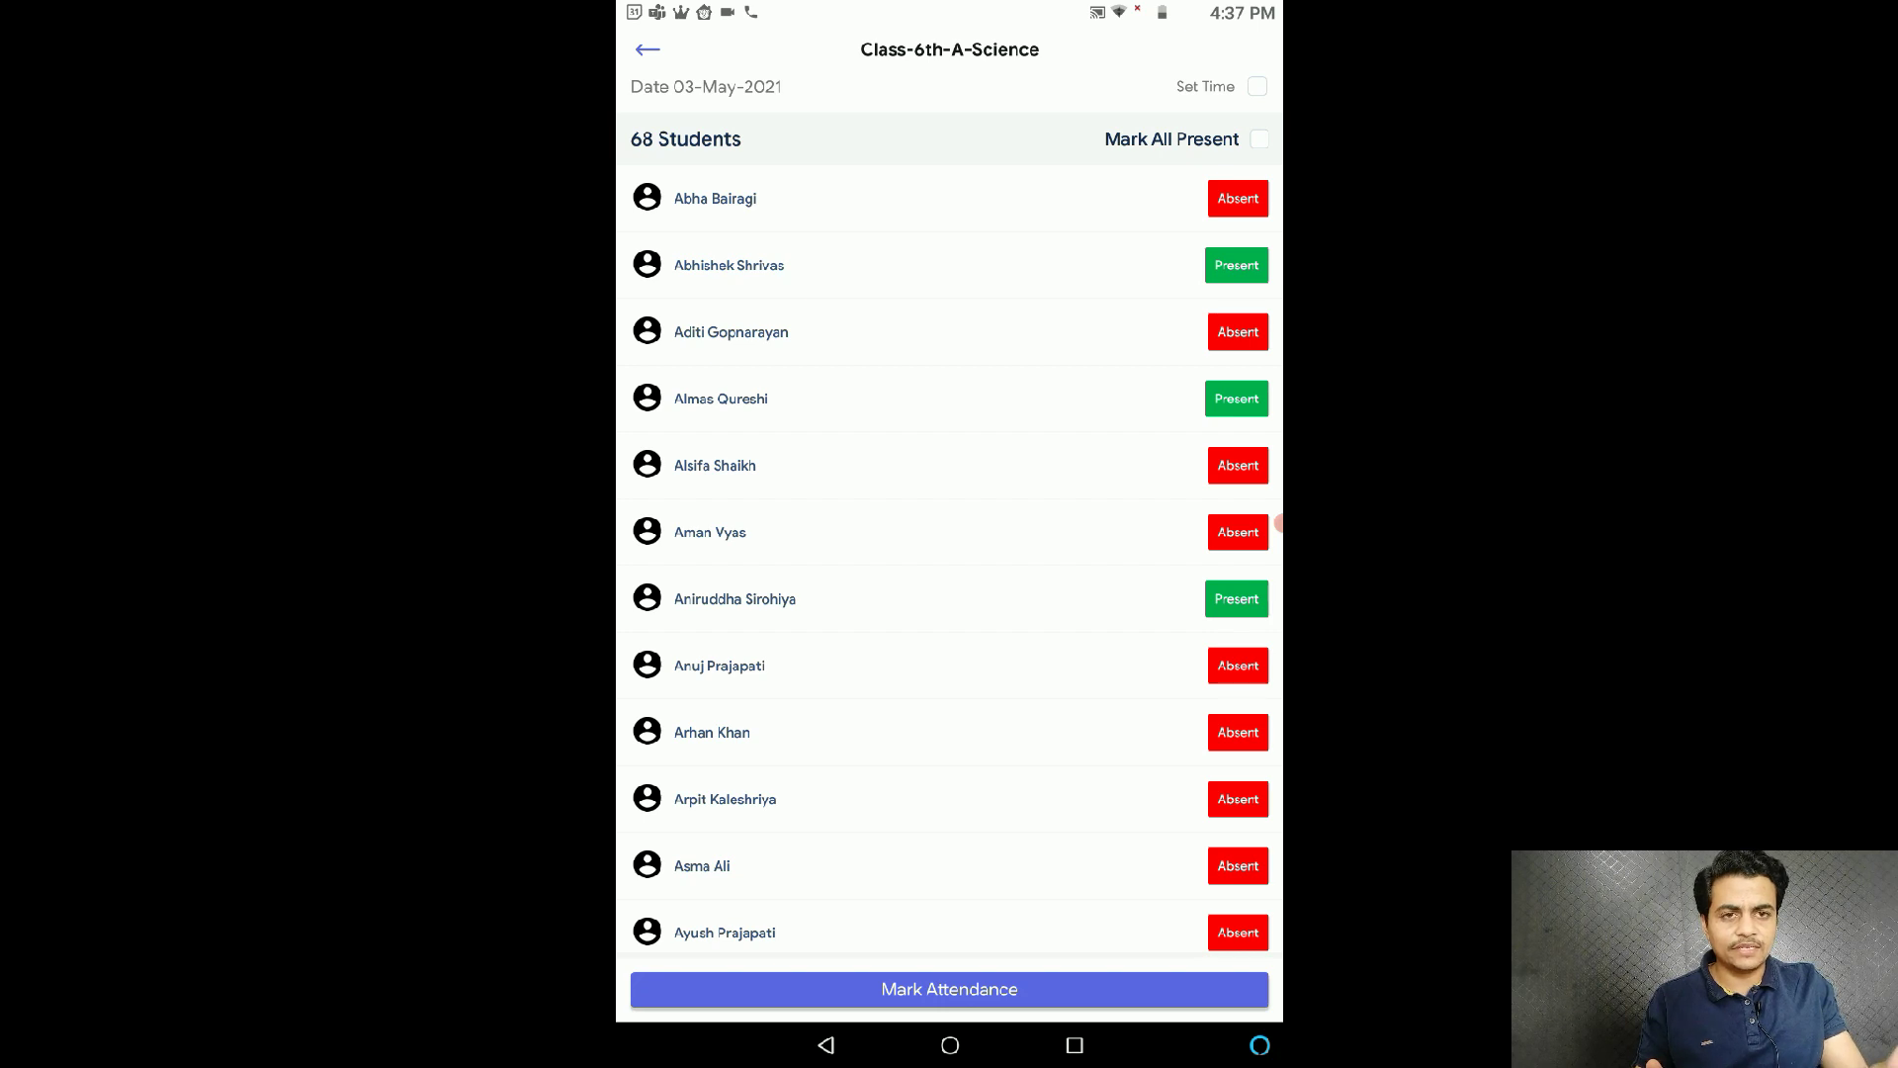
# Step: Set the 1st, 11th, 13th, 15th, 17th and 18th students in the list to present
pyautogui.click(1236, 198)
pyautogui.scroll(-5, 949, 553)
pyautogui.click(1236, 570)
pyautogui.click(1236, 704)
pyautogui.click(1236, 838)
pyautogui.click(1237, 904)
pyautogui.click(1237, 437)
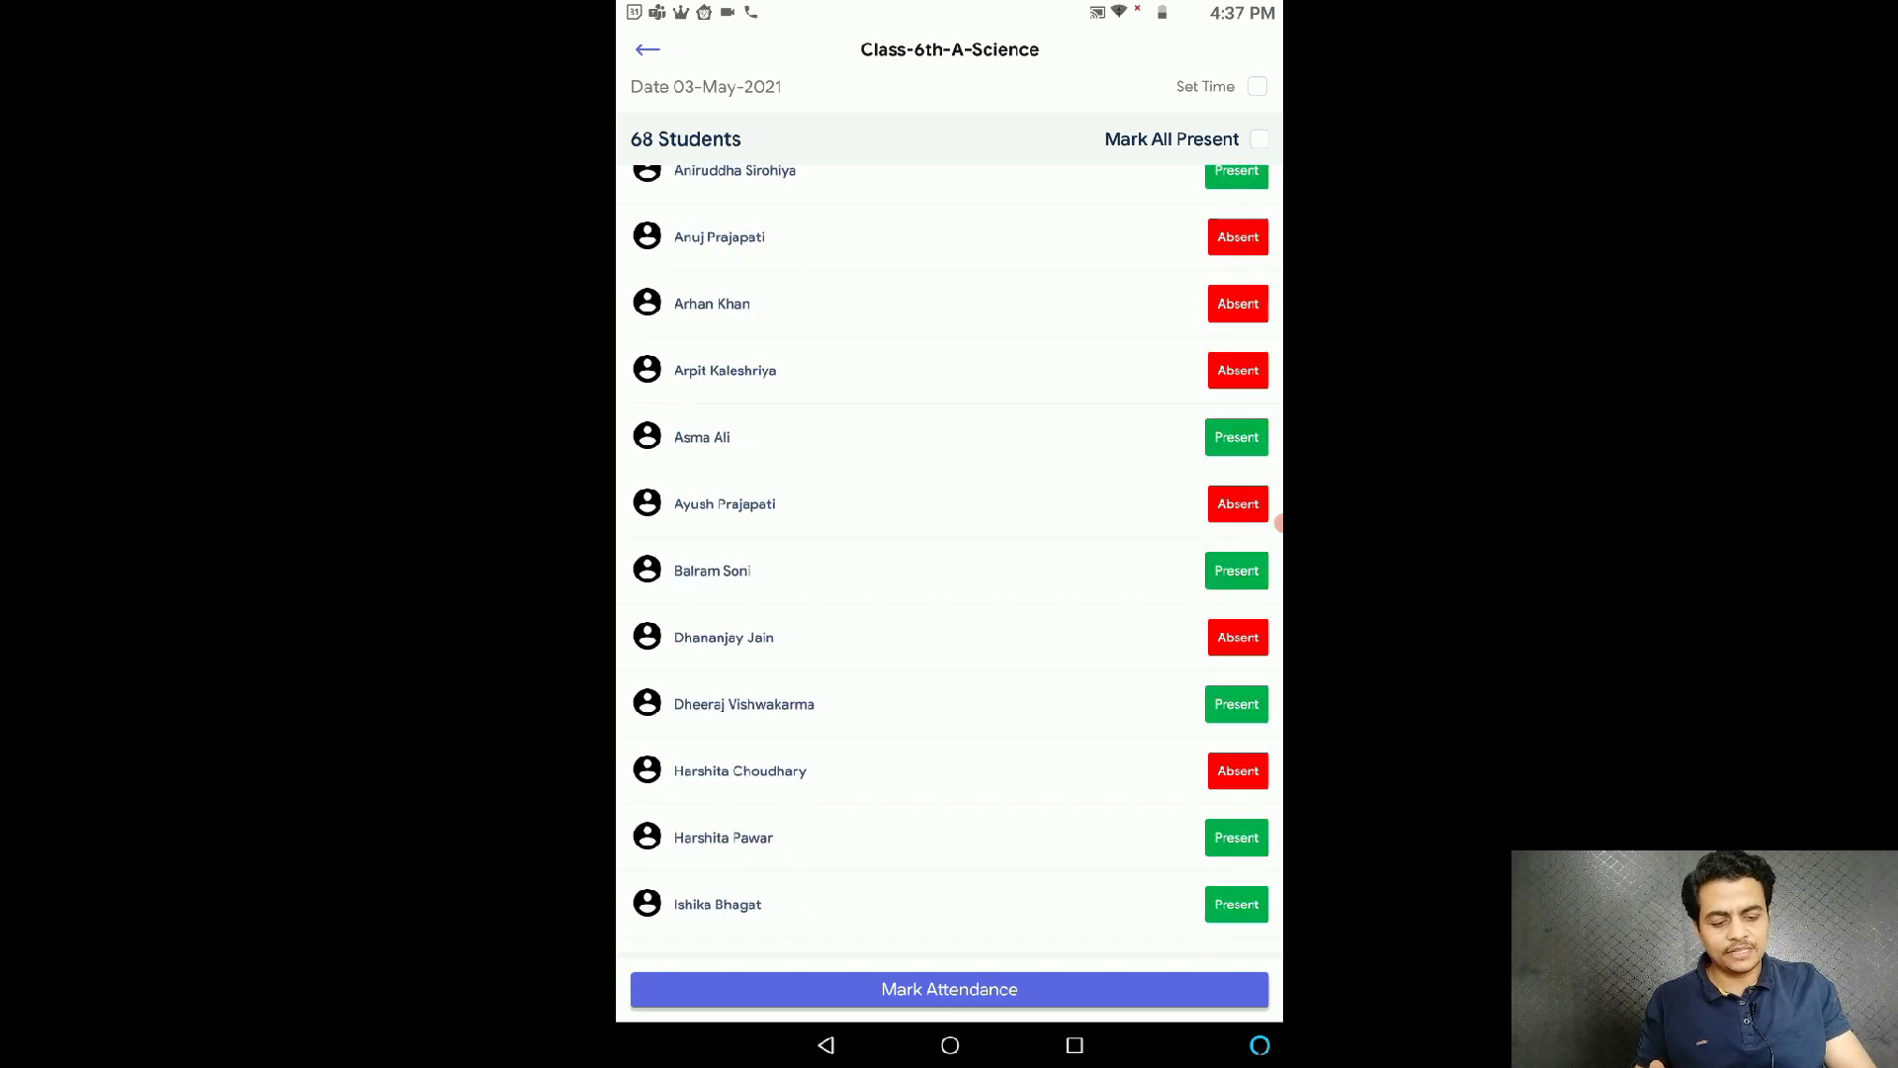
pyautogui.scroll(1, 948, 558)
pyautogui.scroll(4, 949, 553)
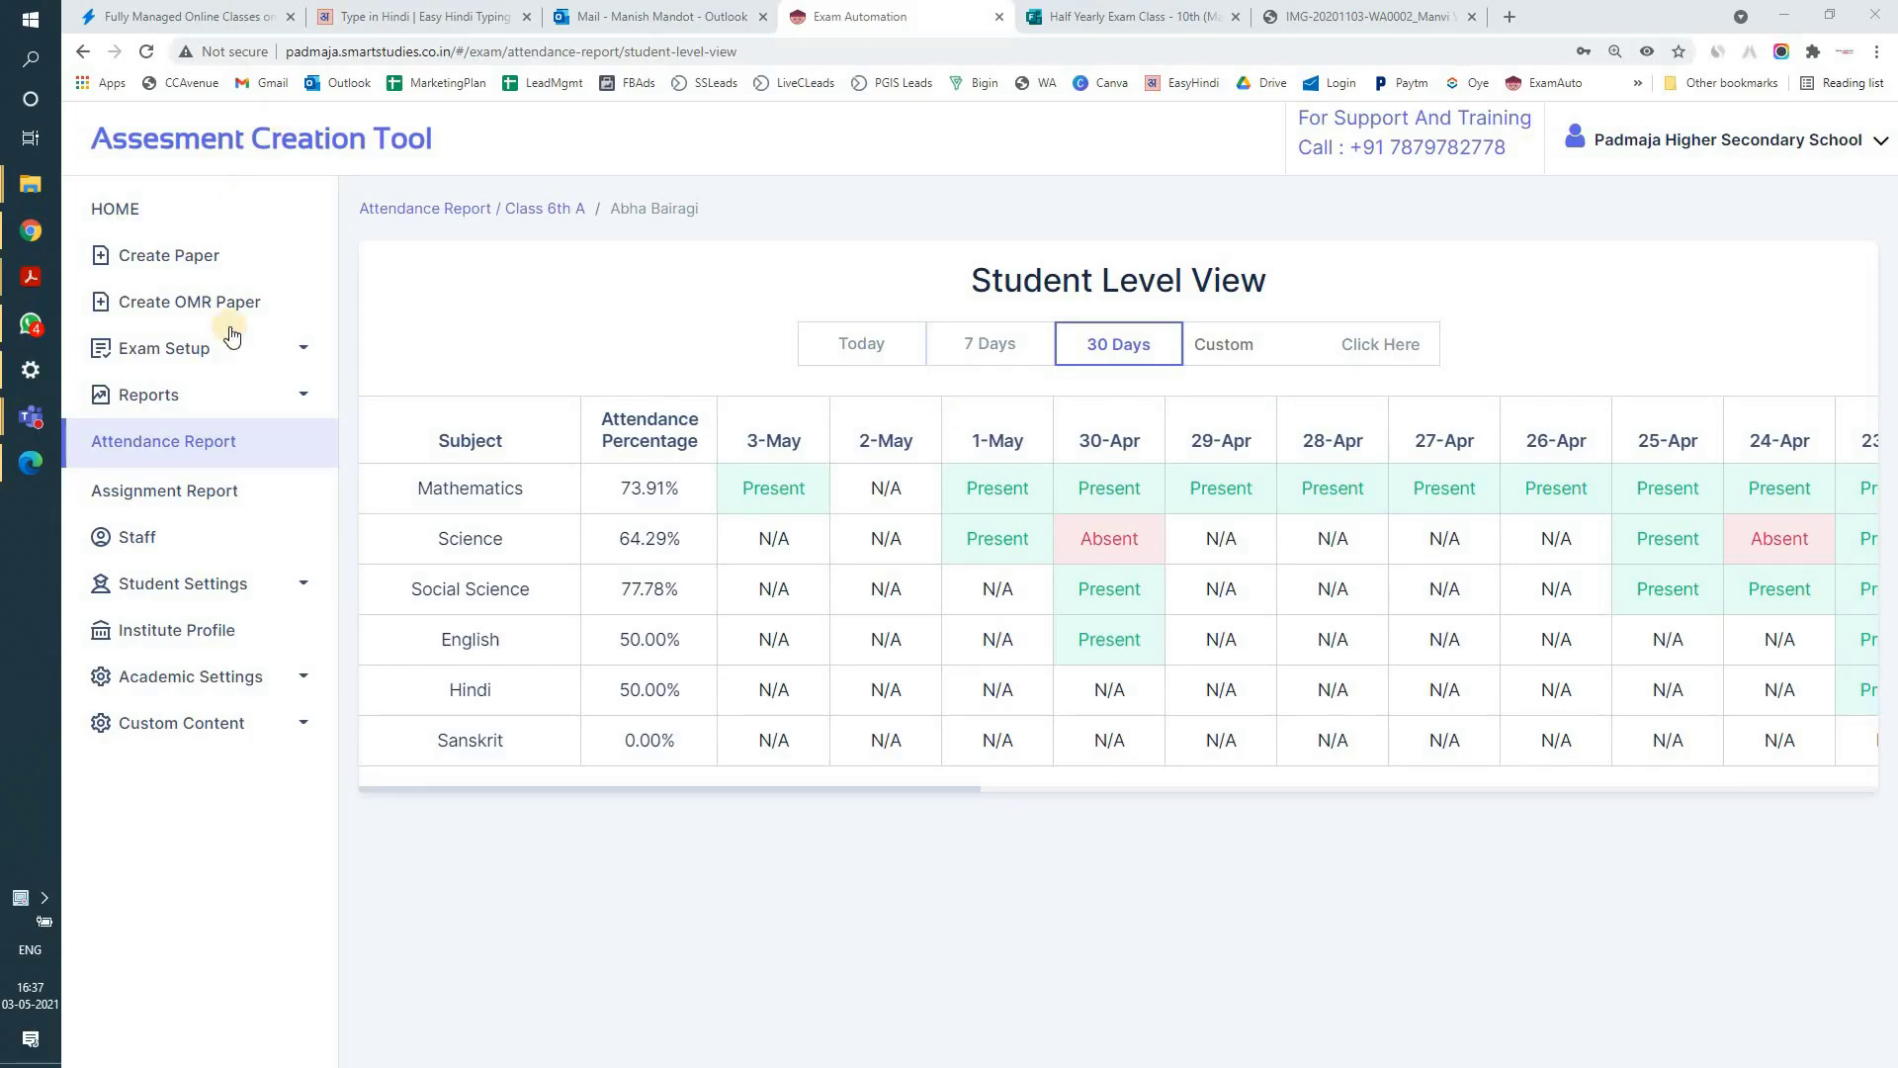
# Step: Switch to the Assesment Creation Tool and show the Attendance Report's Principal / School View in full screen
pyautogui.click(151, 409)
pyautogui.press('F11')
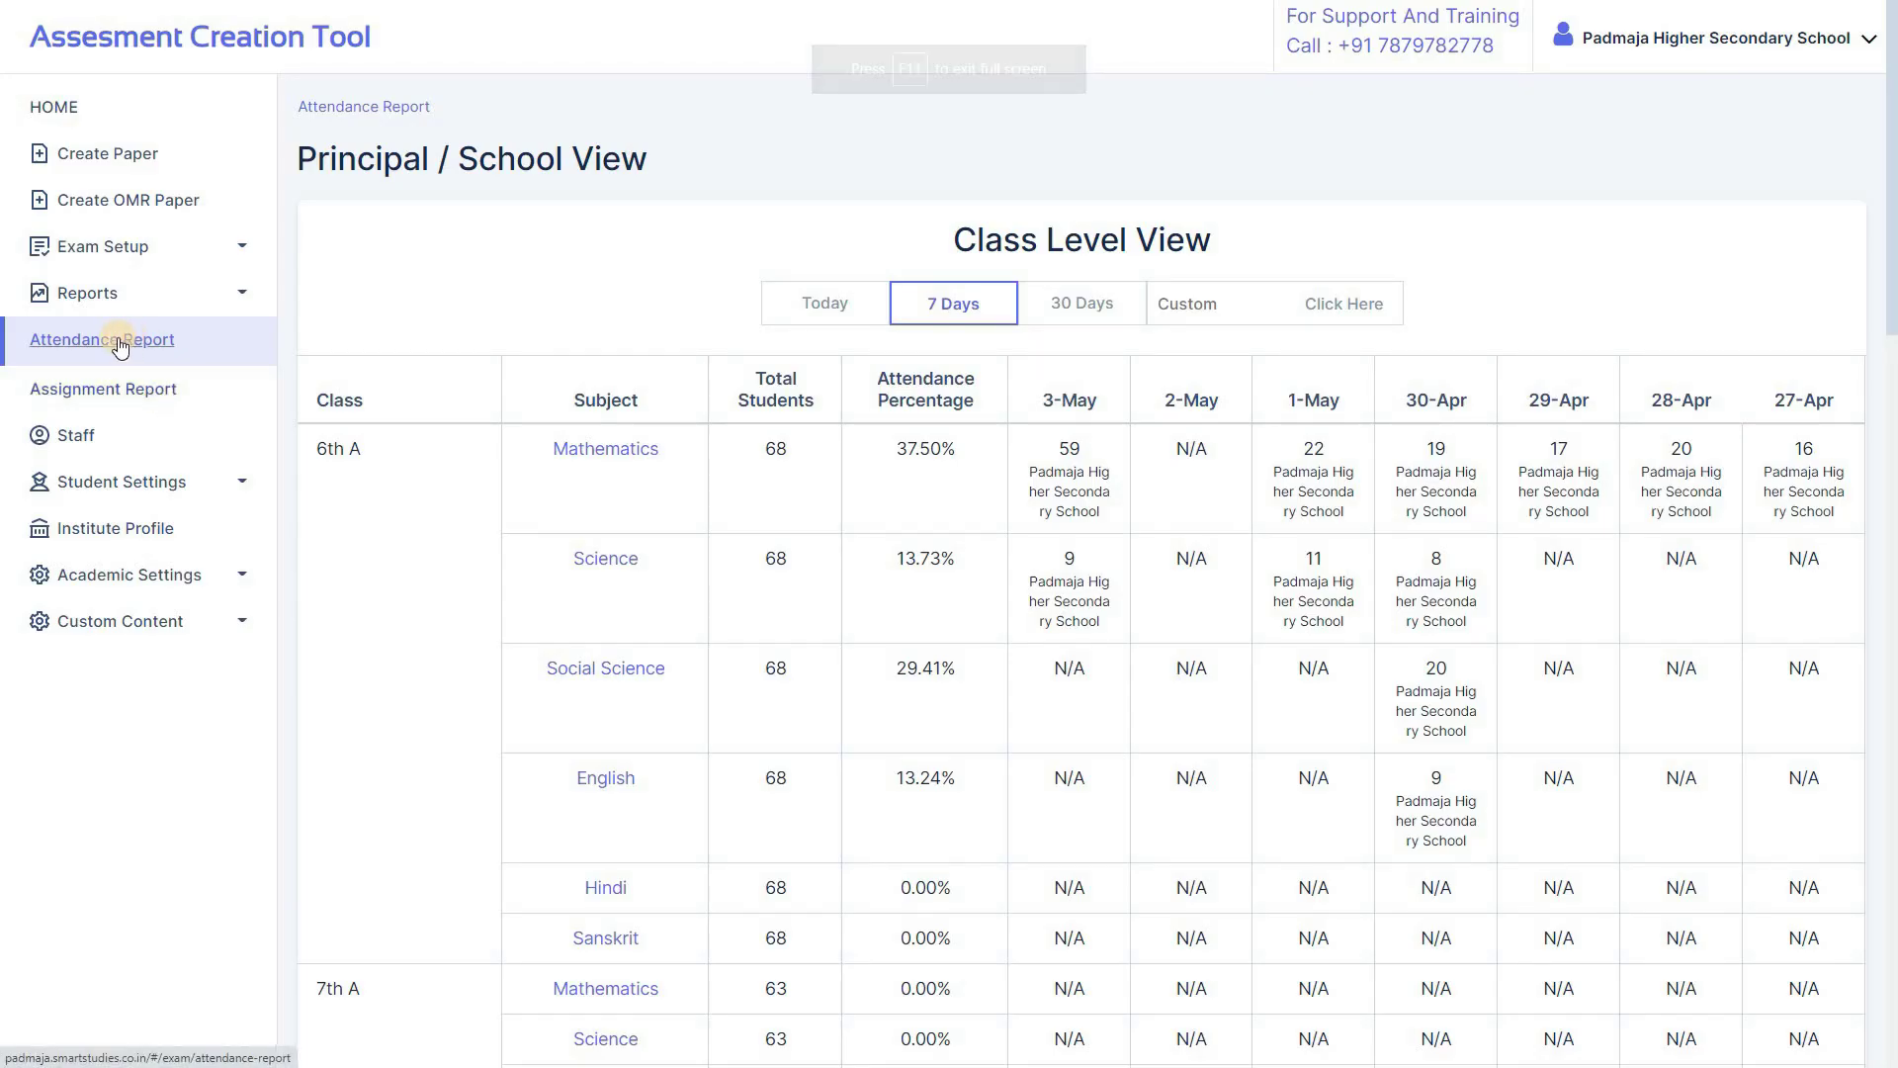
pyautogui.moveTo(306, 160); pyautogui.dragTo(643, 161)
pyautogui.click(372, 168)
pyautogui.moveTo(314, 160); pyautogui.dragTo(620, 162)
pyautogui.click(590, 249)
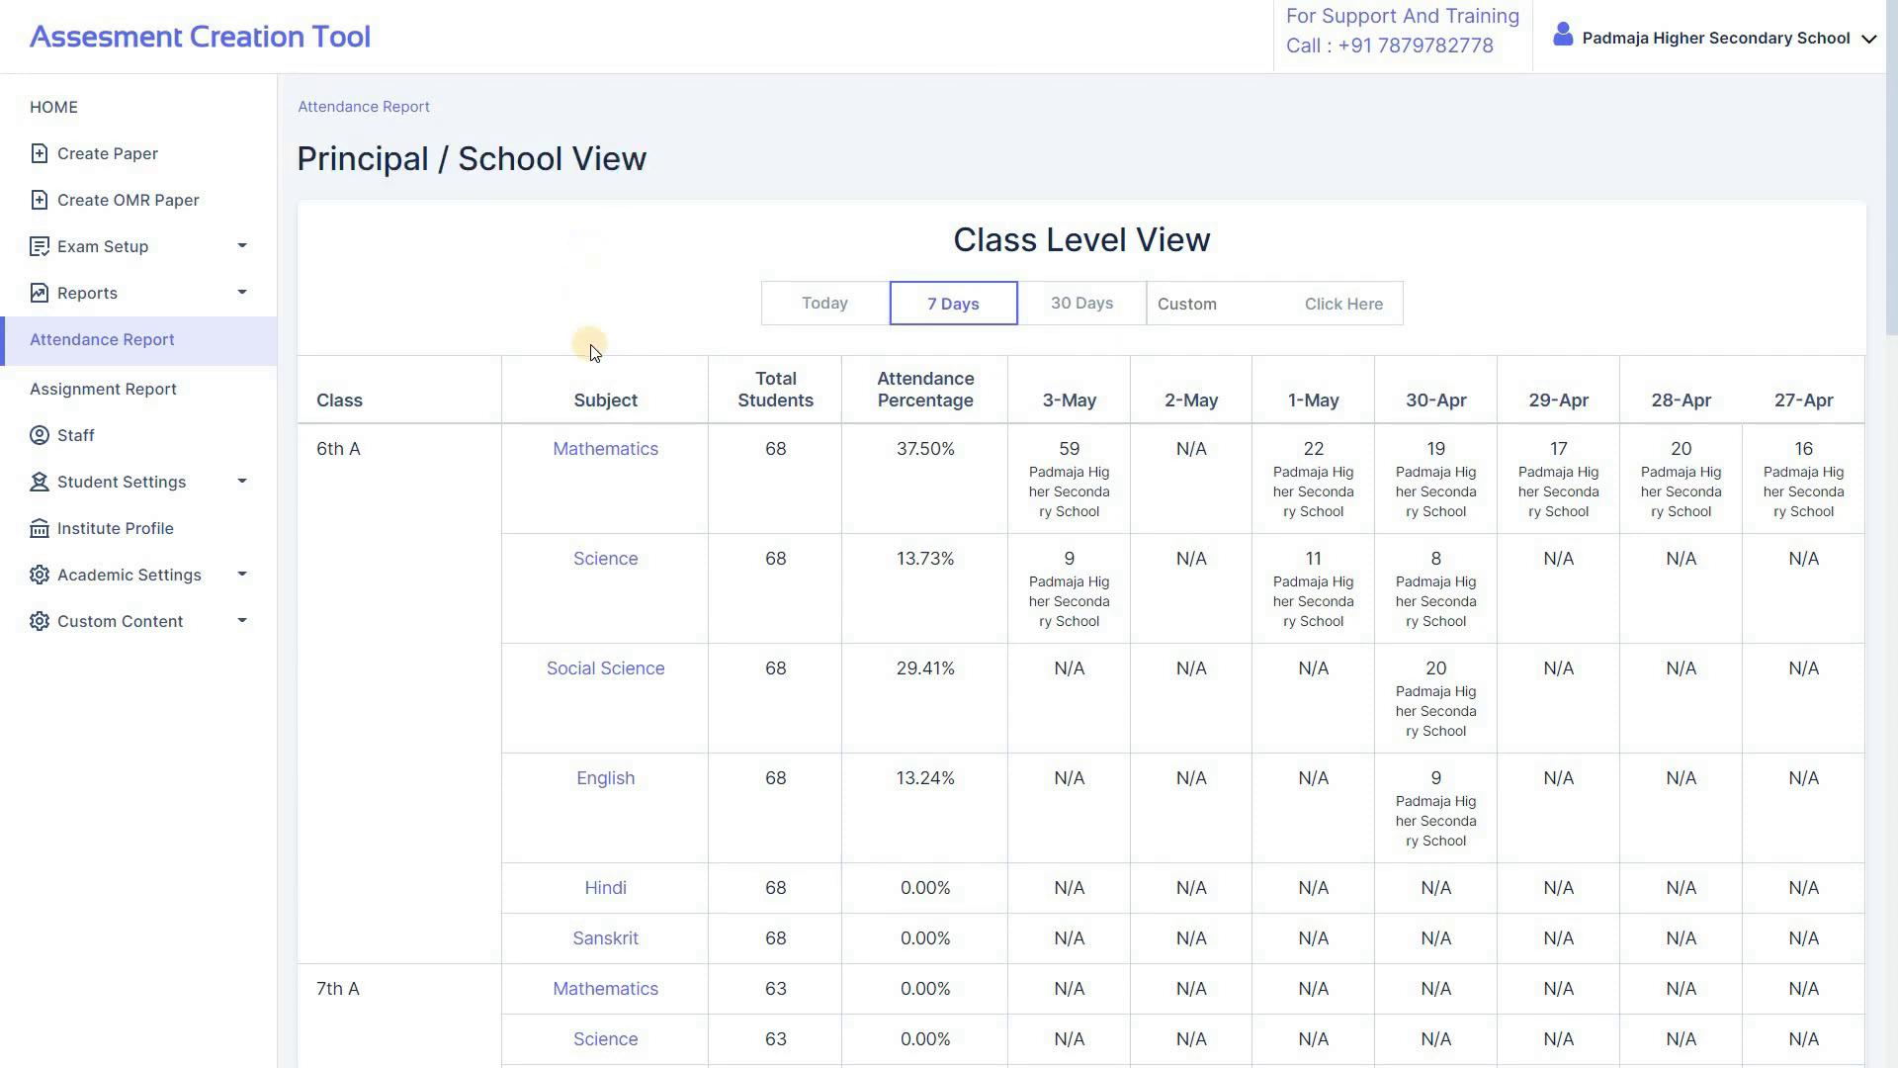
# Step: Examine the 7-day Class Level View, going through the subject rows of the classes from 6th A to 10th A
pyautogui.scroll(-1, 599, 386)
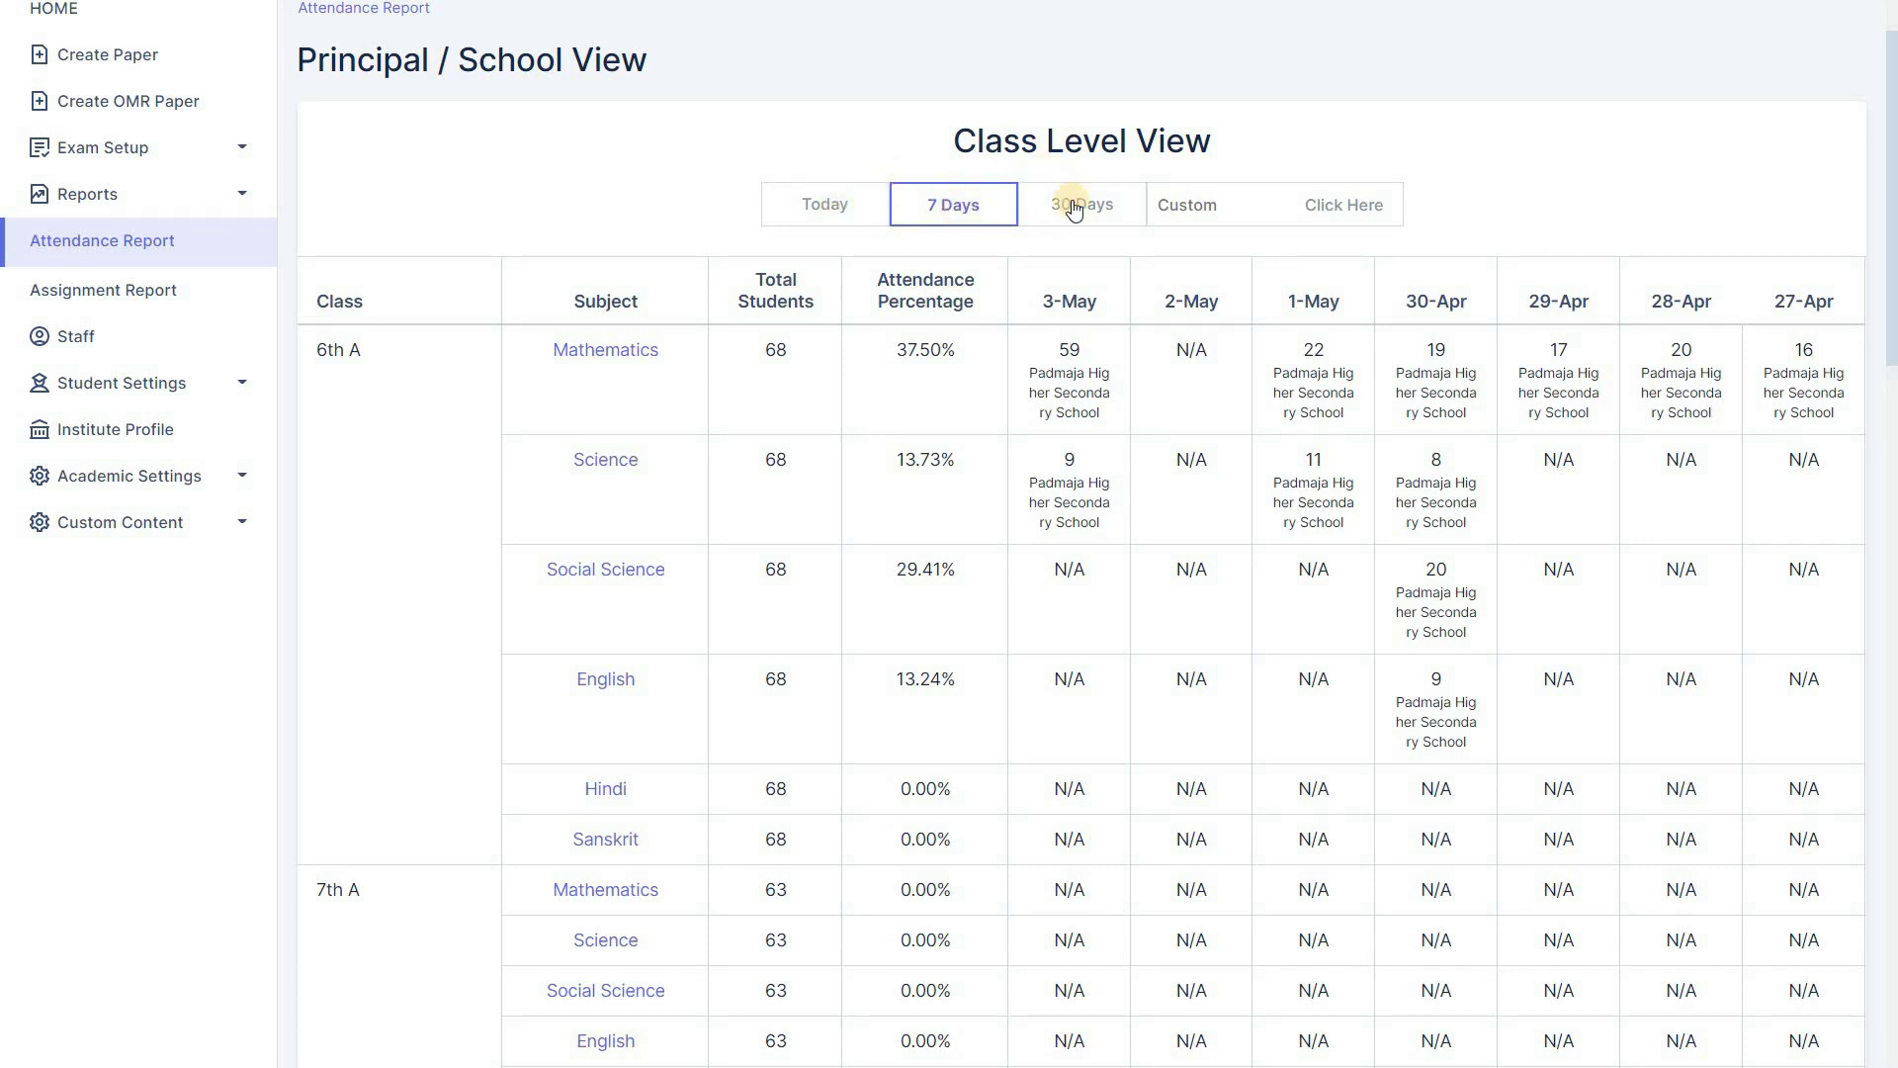
pyautogui.click(1186, 213)
pyautogui.scroll(-1, 365, 372)
pyautogui.moveTo(309, 249); pyautogui.dragTo(370, 248)
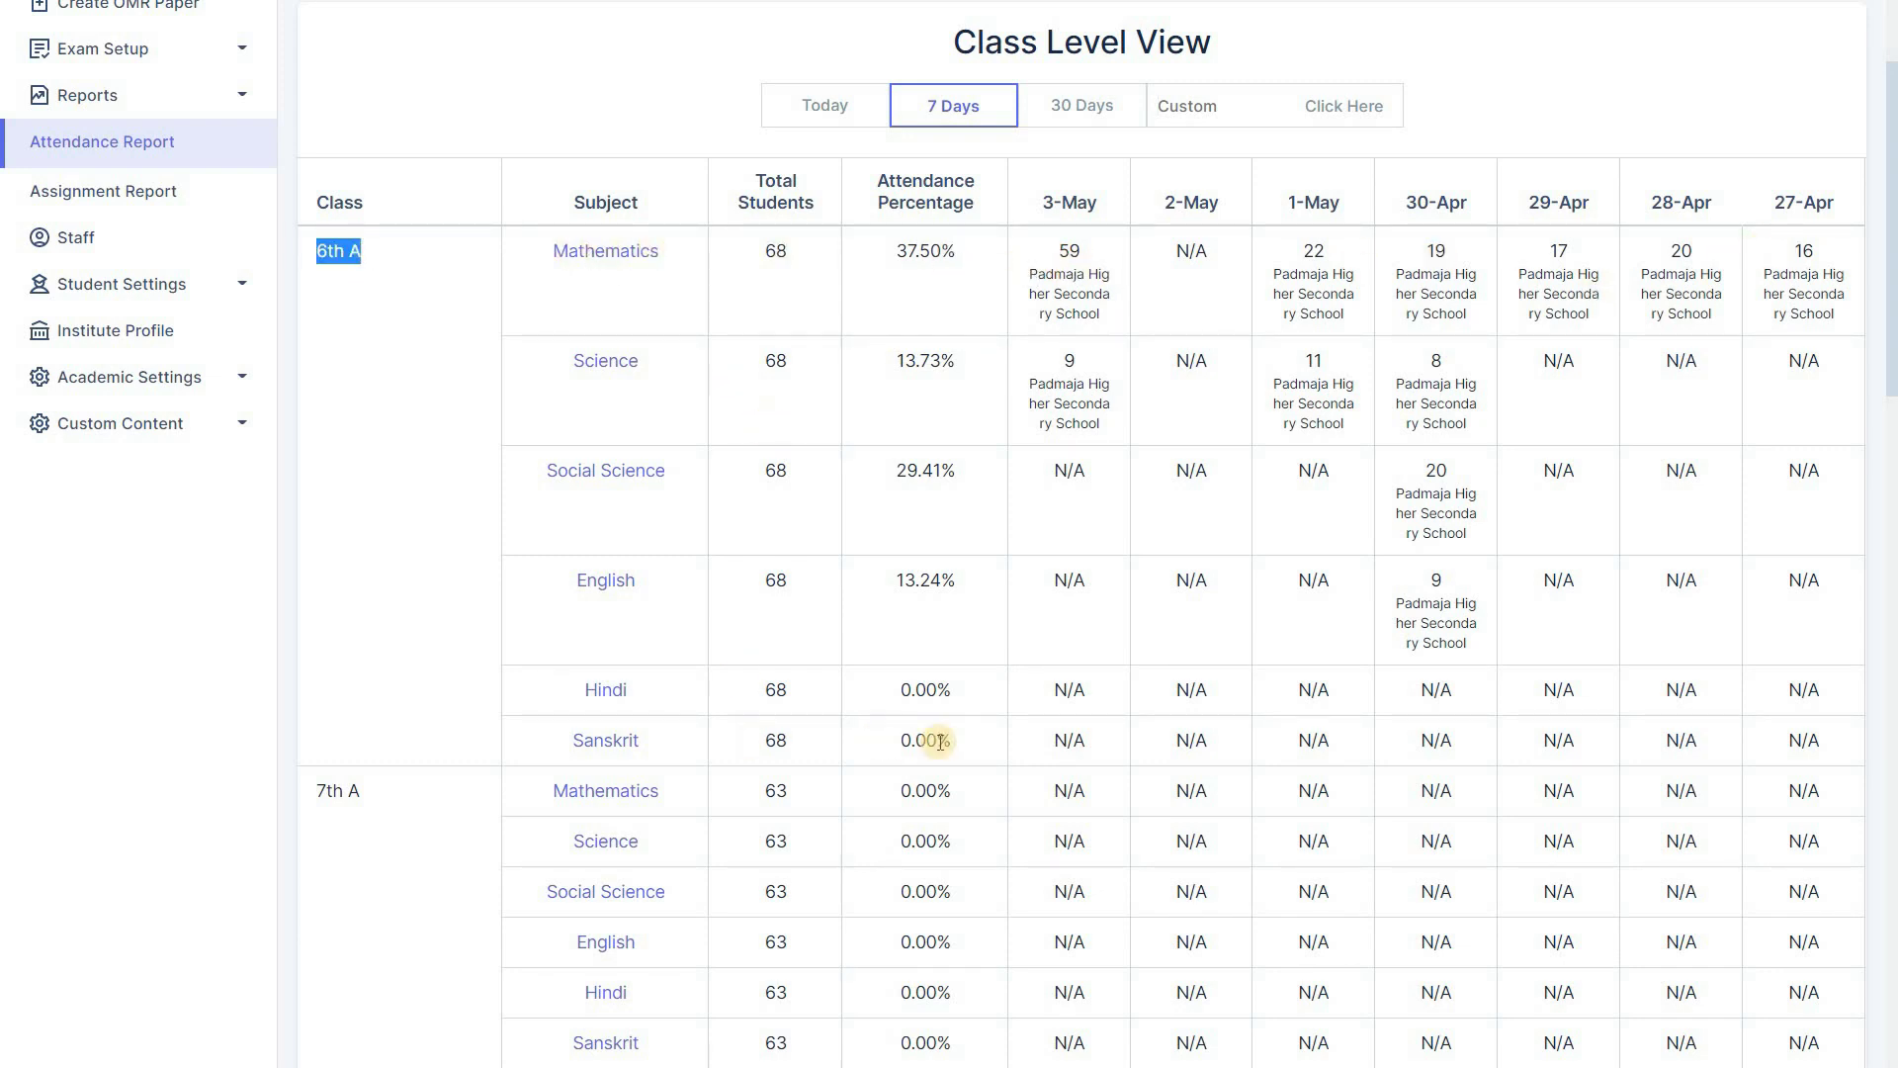
pyautogui.scroll(-1, 993, 743)
pyautogui.scroll(-3, 993, 741)
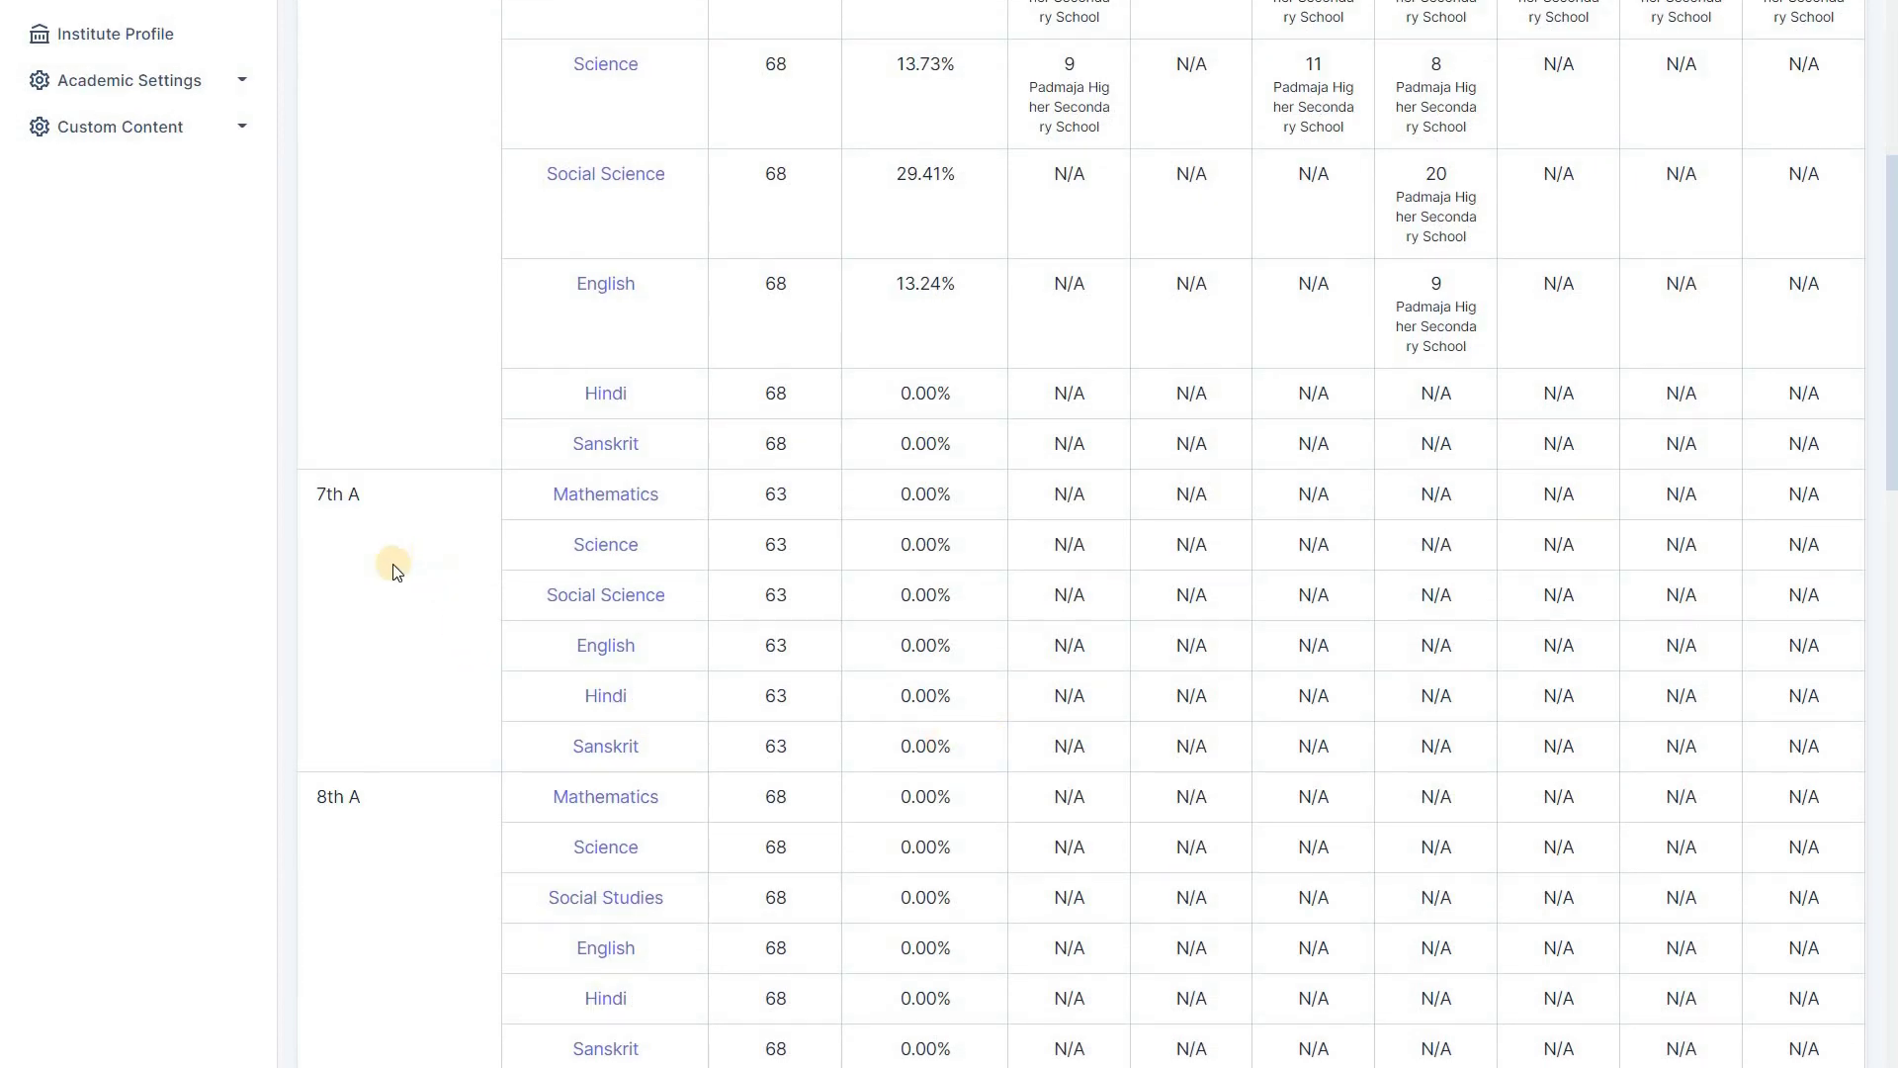
pyautogui.scroll(-7, 394, 563)
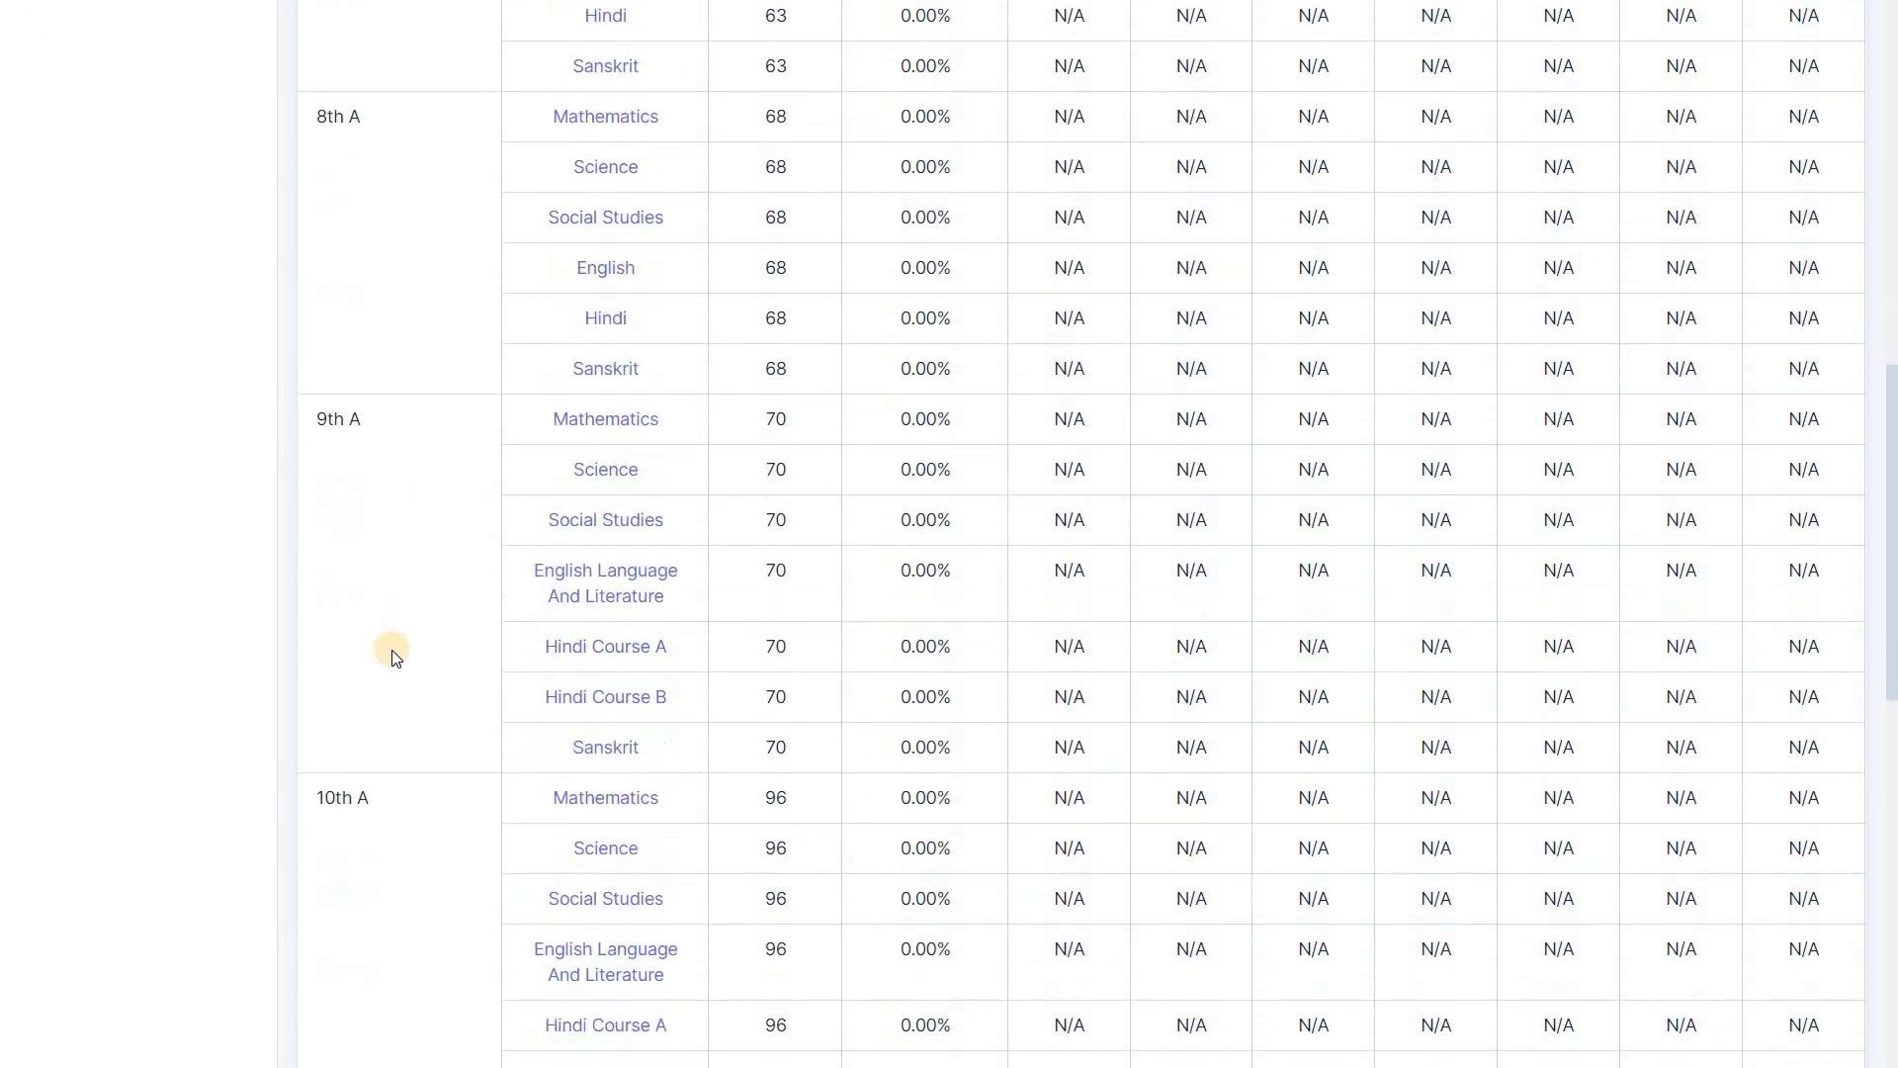
pyautogui.scroll(11, 393, 657)
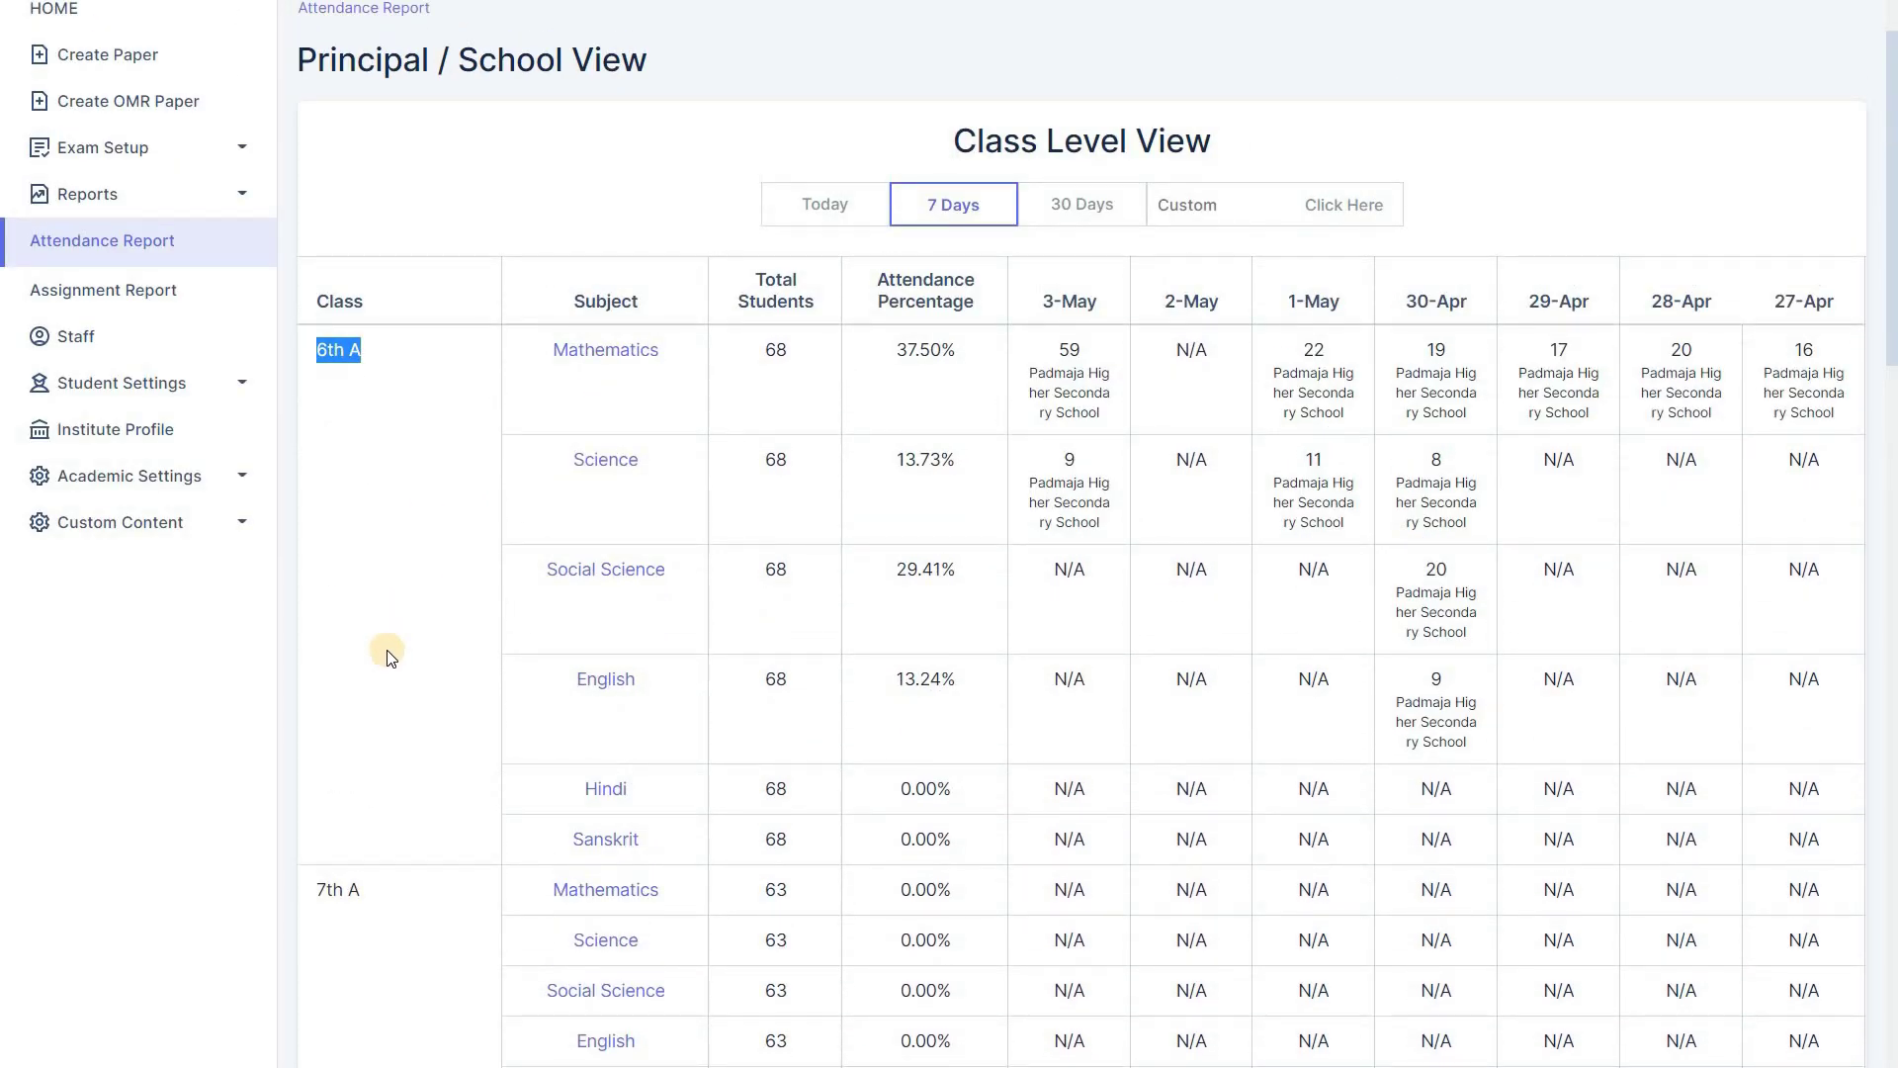
# Step: Examine the attendance percentages of 6th A Mathematics and Science and the 3-May entry for Science
pyautogui.moveTo(894, 351); pyautogui.dragTo(961, 351)
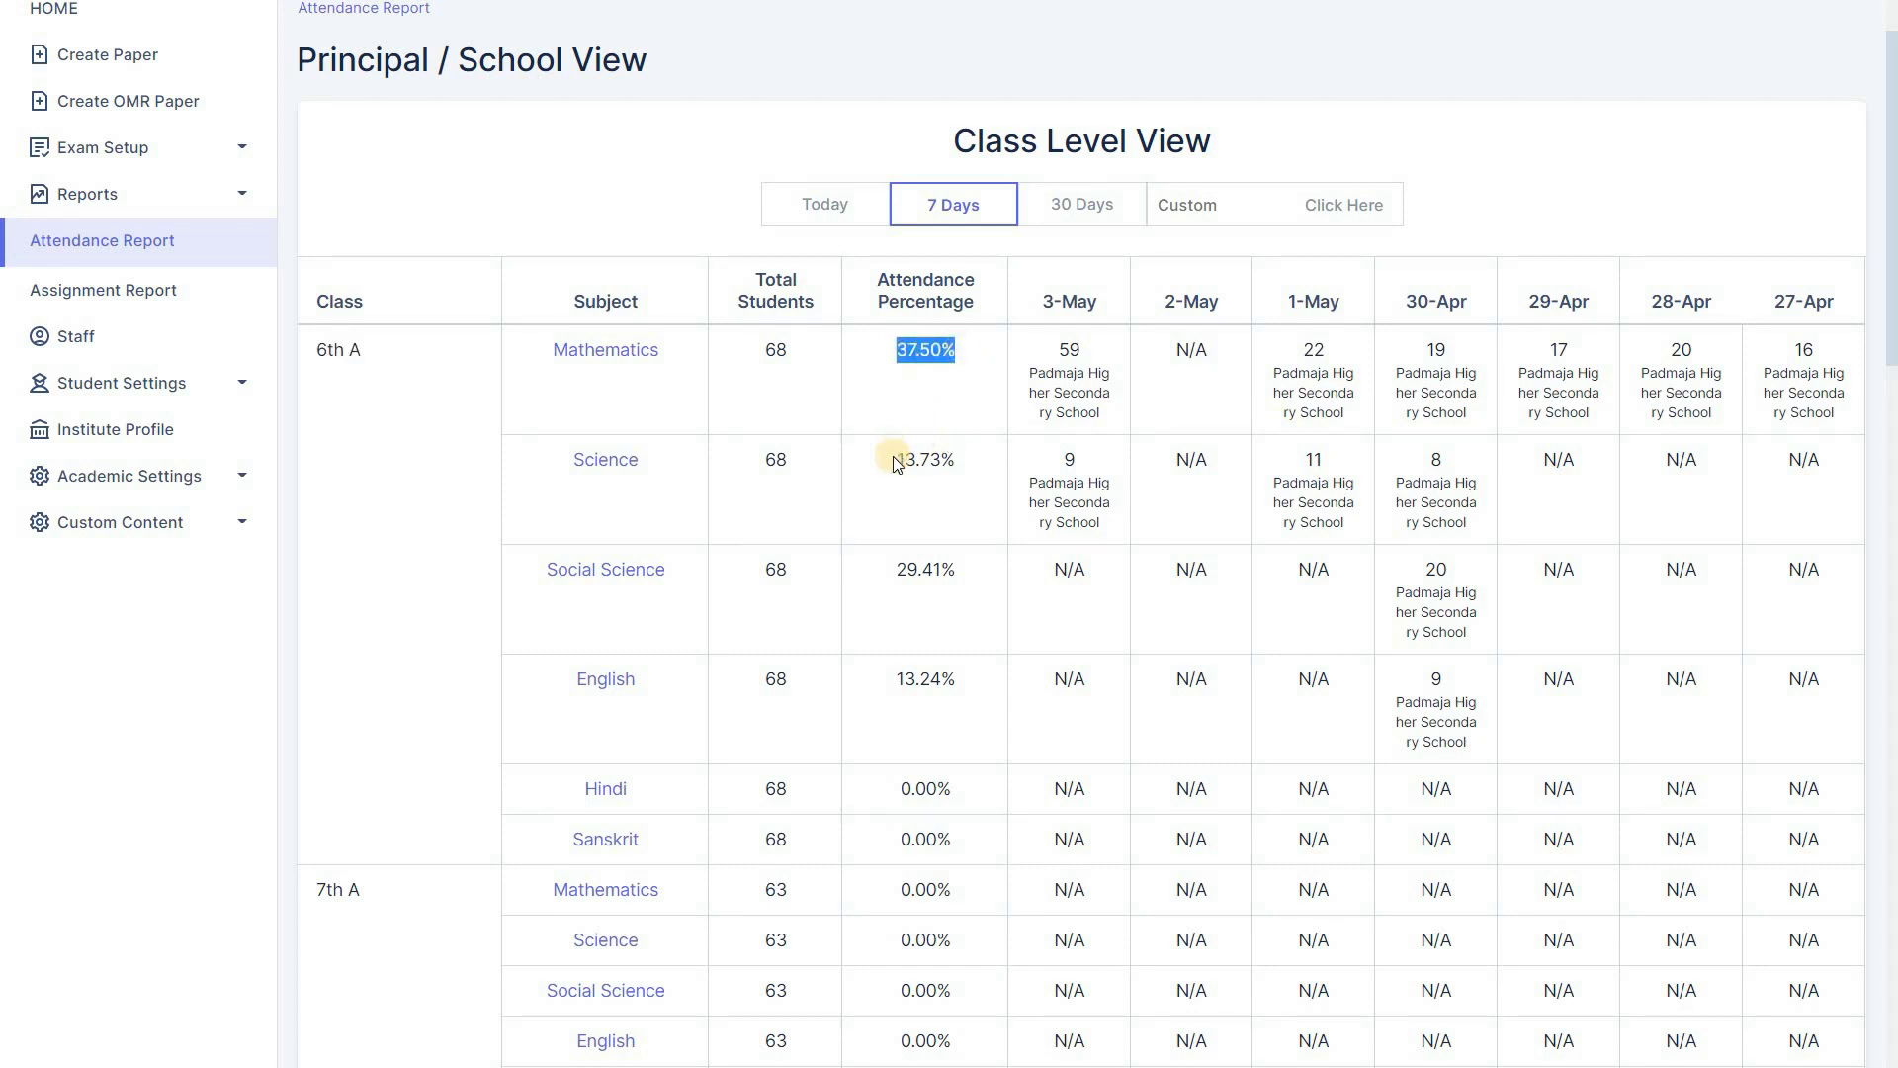
pyautogui.moveTo(895, 462); pyautogui.dragTo(991, 465)
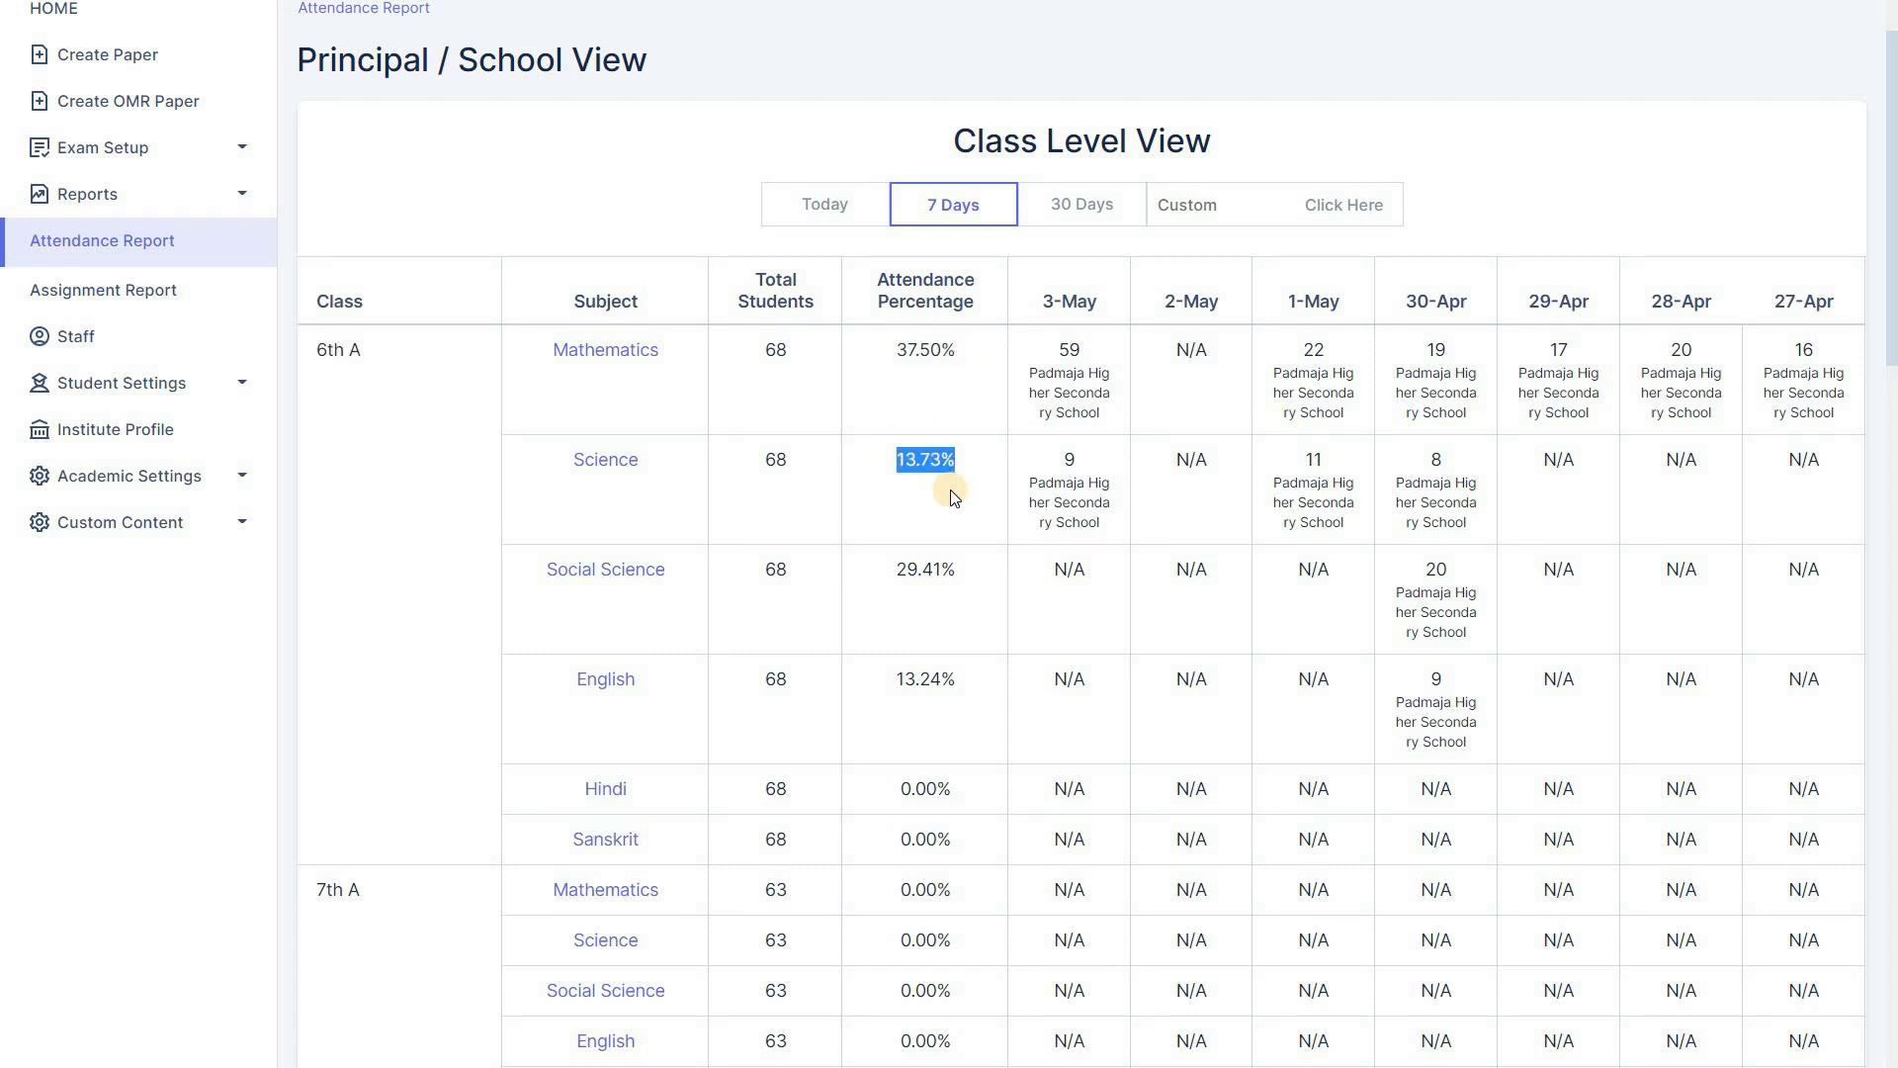
pyautogui.click(1070, 457)
pyautogui.moveTo(1069, 457); pyautogui.dragTo(1064, 506)
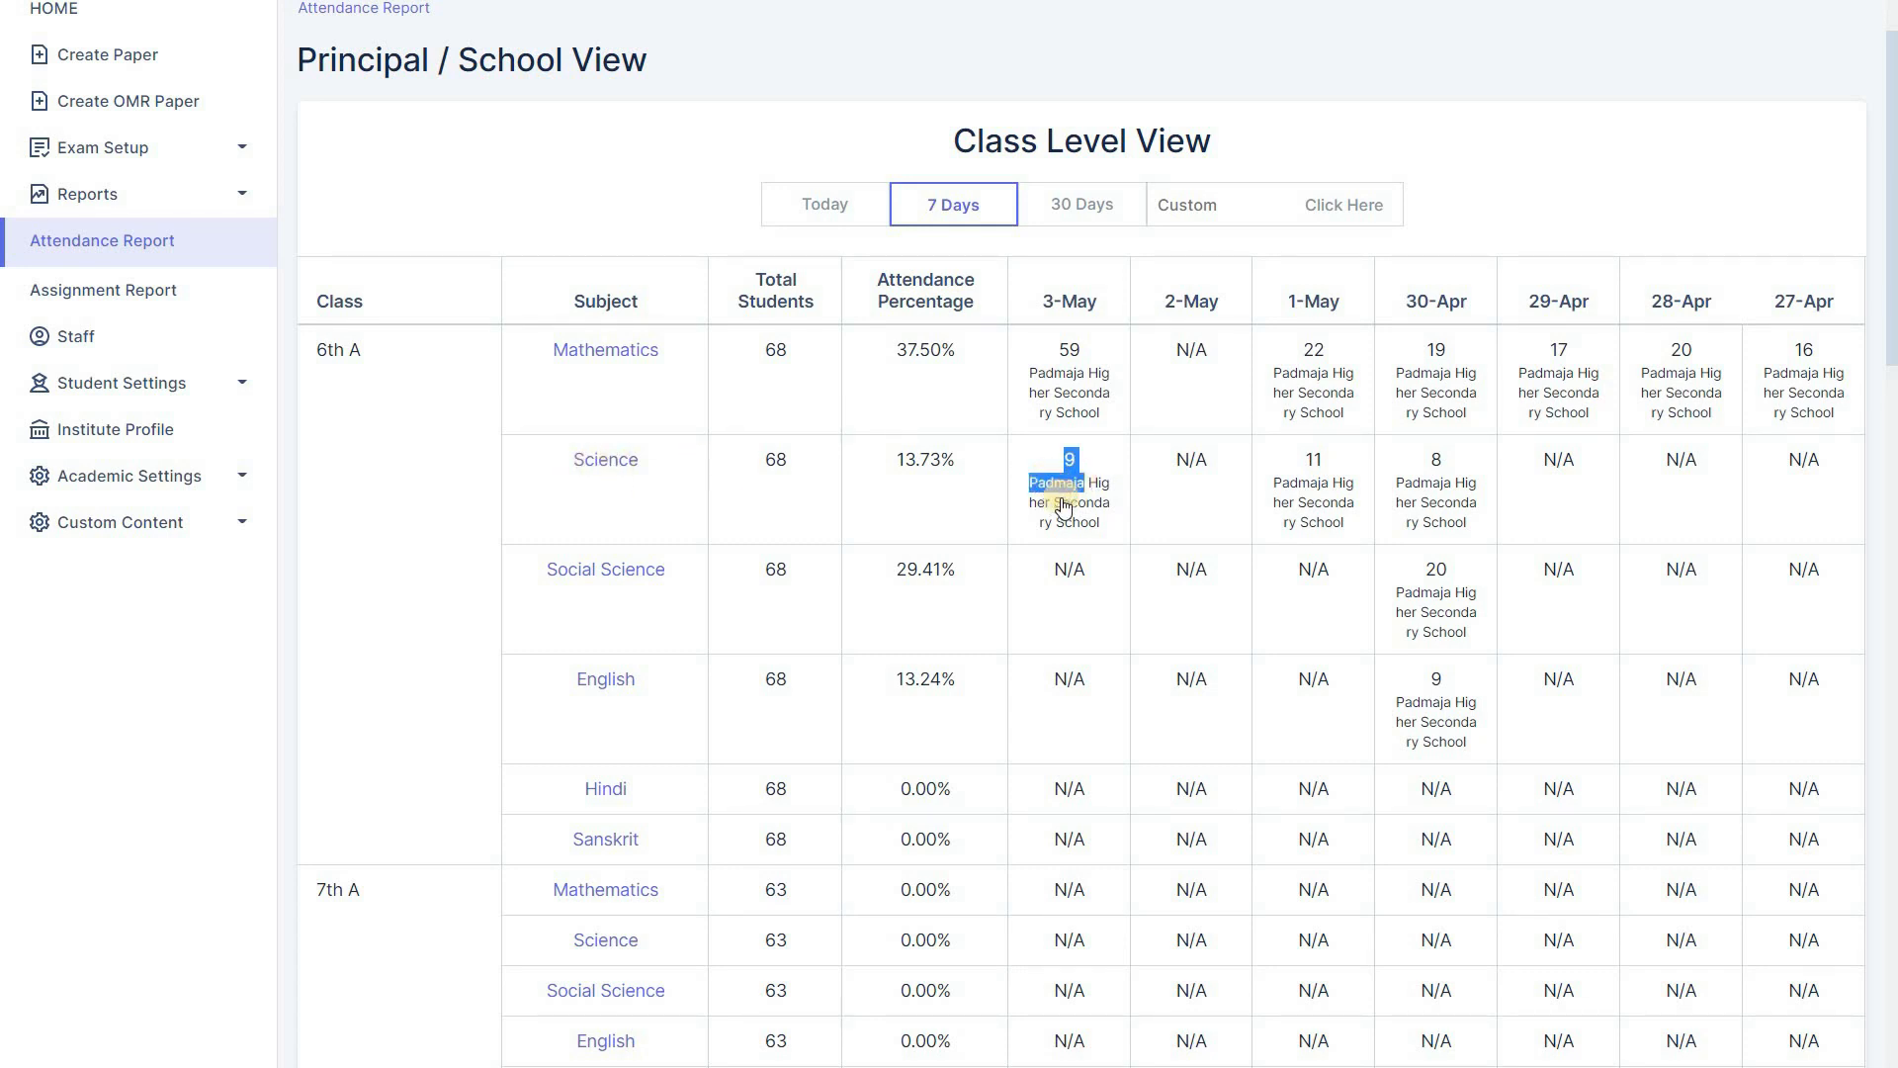
pyautogui.click(1064, 505)
# Step: Open the Subject Level View for 6th A Mathematics and look through the students' daily attendance
pyautogui.click(612, 361)
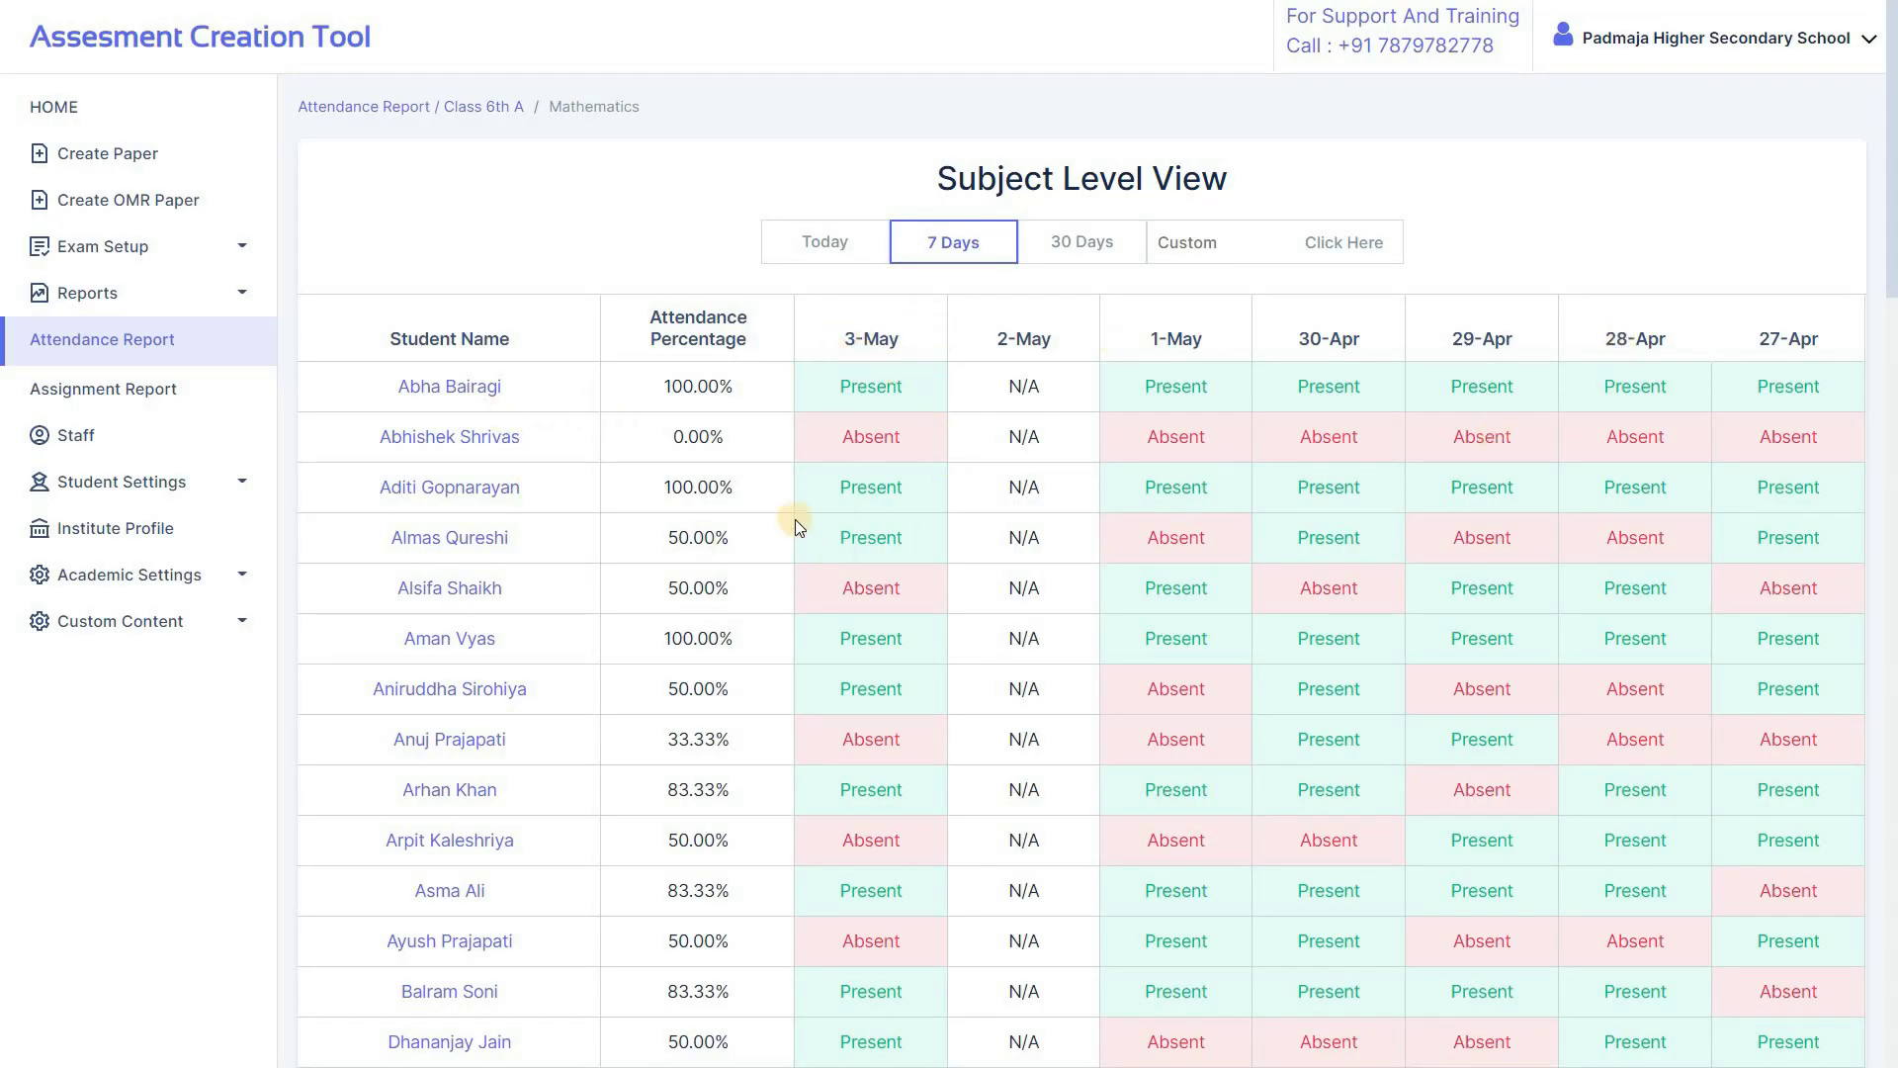
pyautogui.scroll(-1, 881, 893)
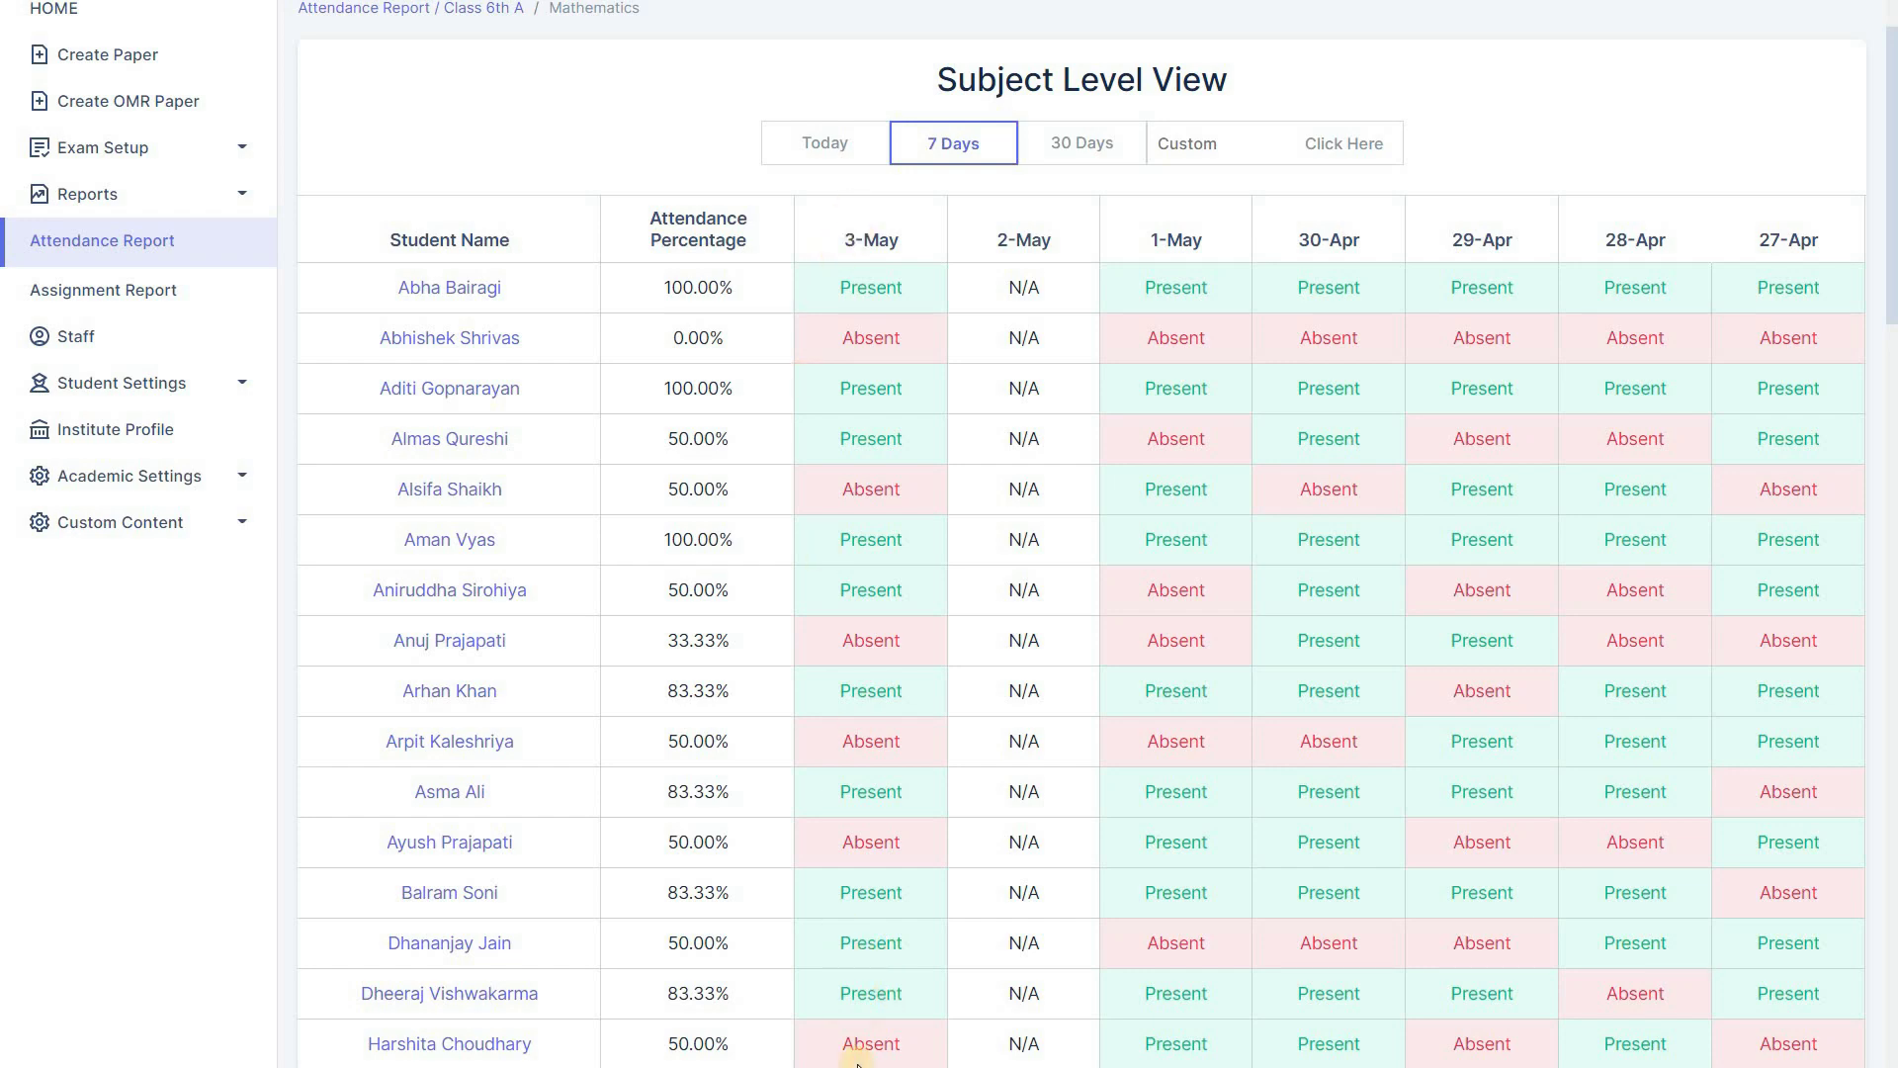
pyautogui.scroll(-6, 858, 1052)
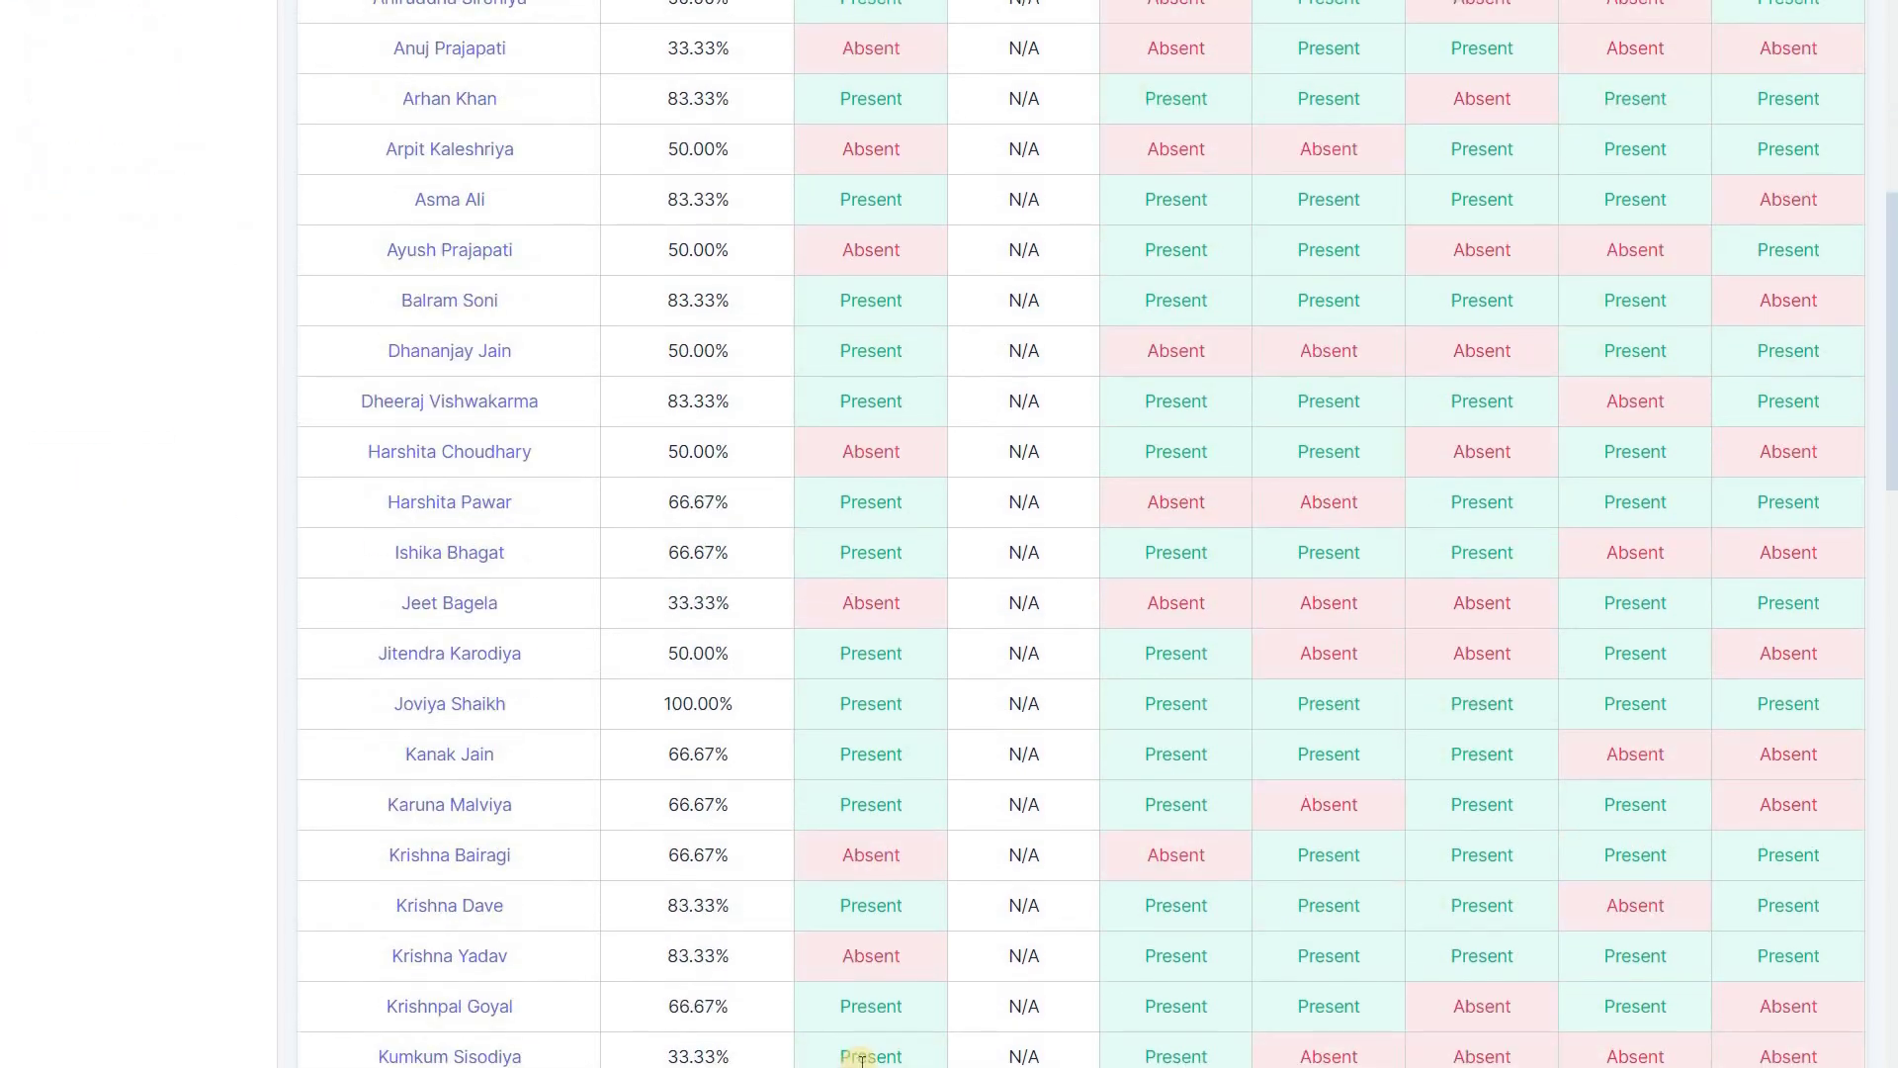
pyautogui.scroll(7, 861, 1038)
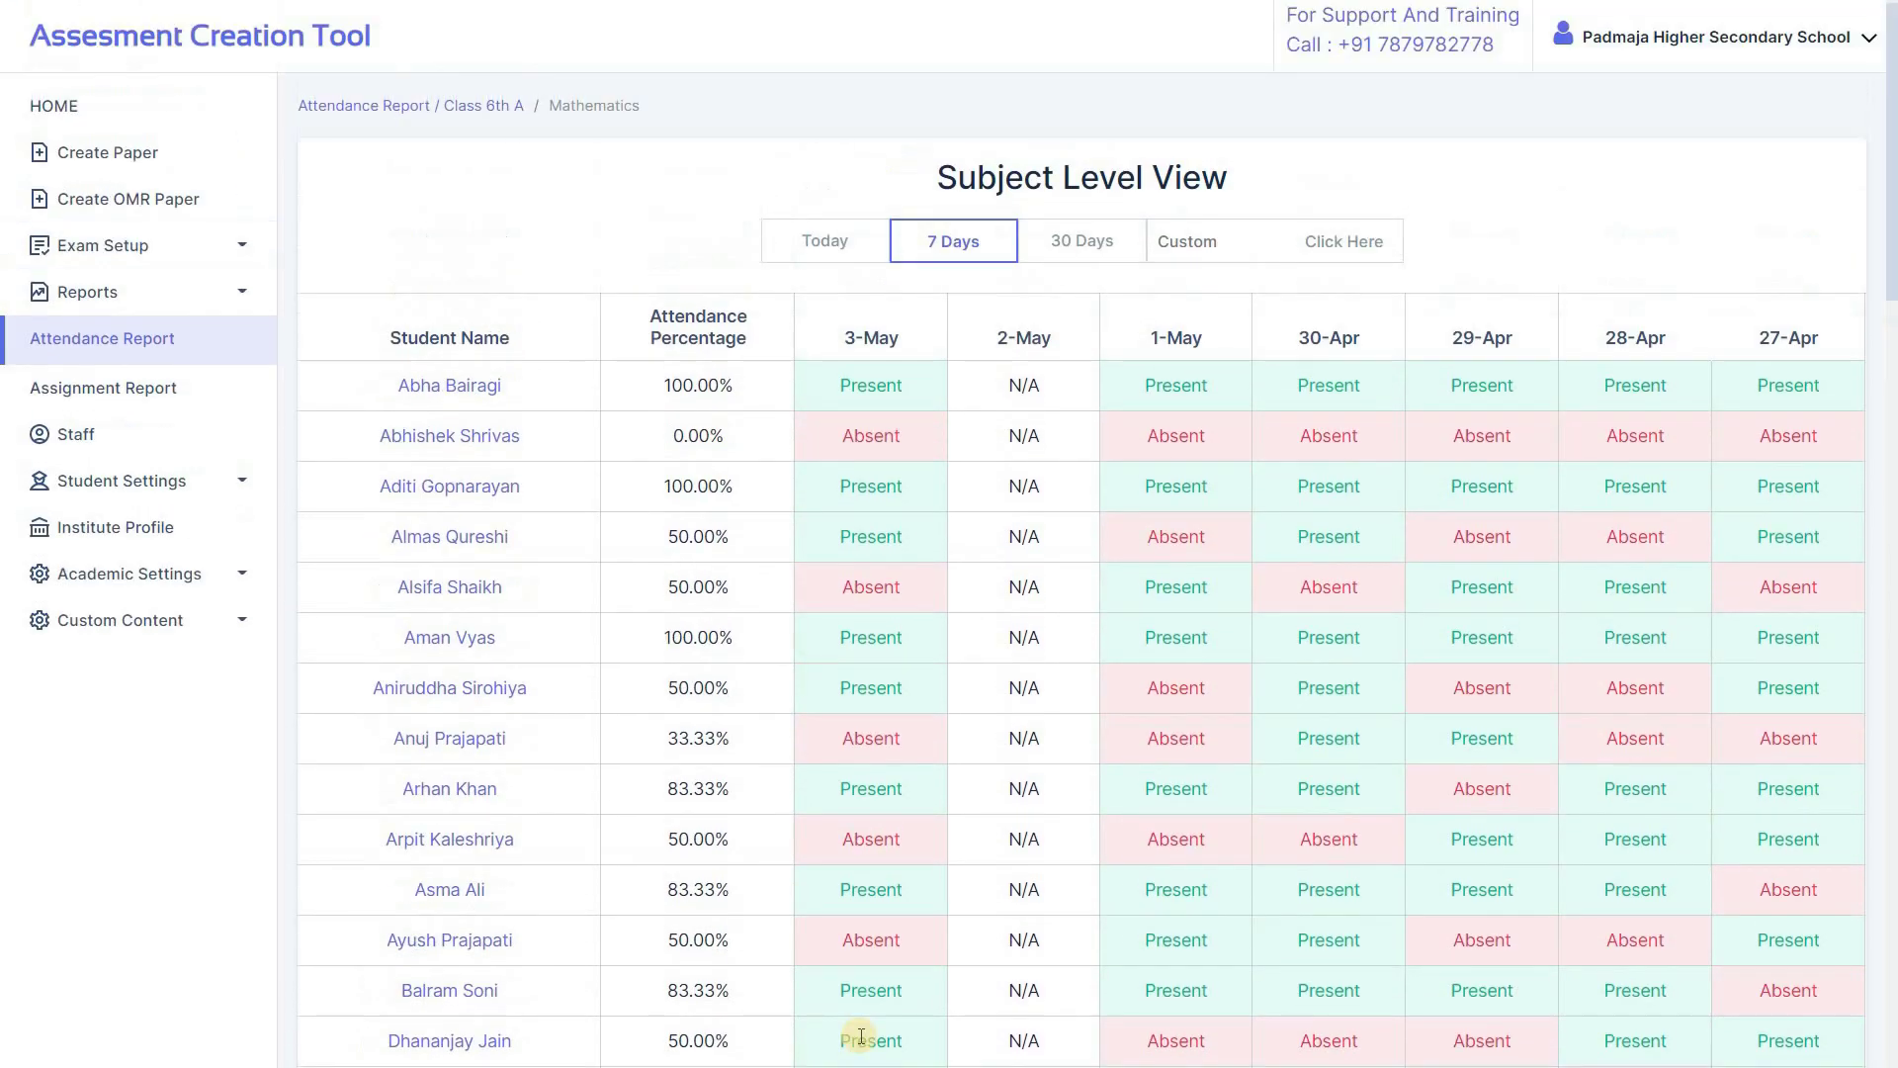
# Step: Open the Student Level View of the first student and examine the subject-wise attendance
pyautogui.click(451, 387)
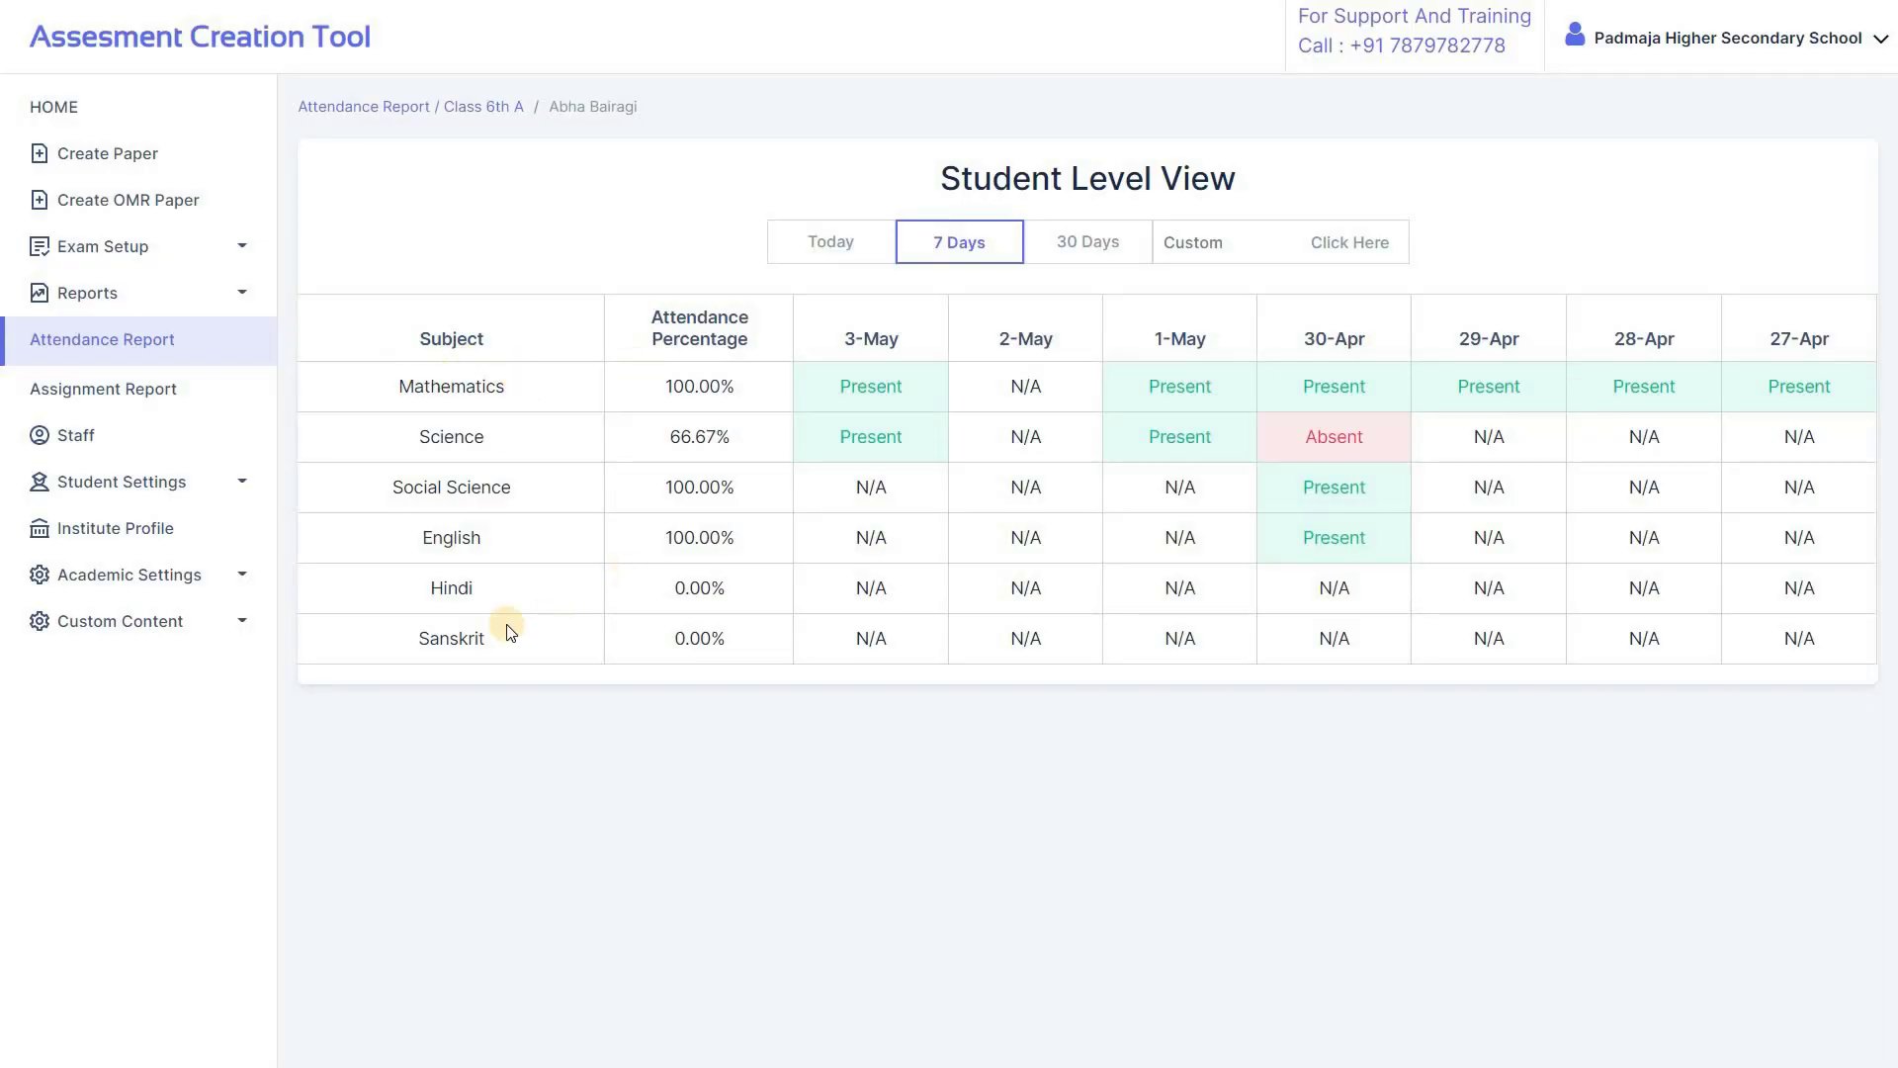
pyautogui.moveTo(425, 386); pyautogui.dragTo(464, 386)
pyautogui.click(899, 447)
# Step: Show the student's attendance for 30 Days and examine the earlier April dates and subject percentages
pyautogui.click(1091, 241)
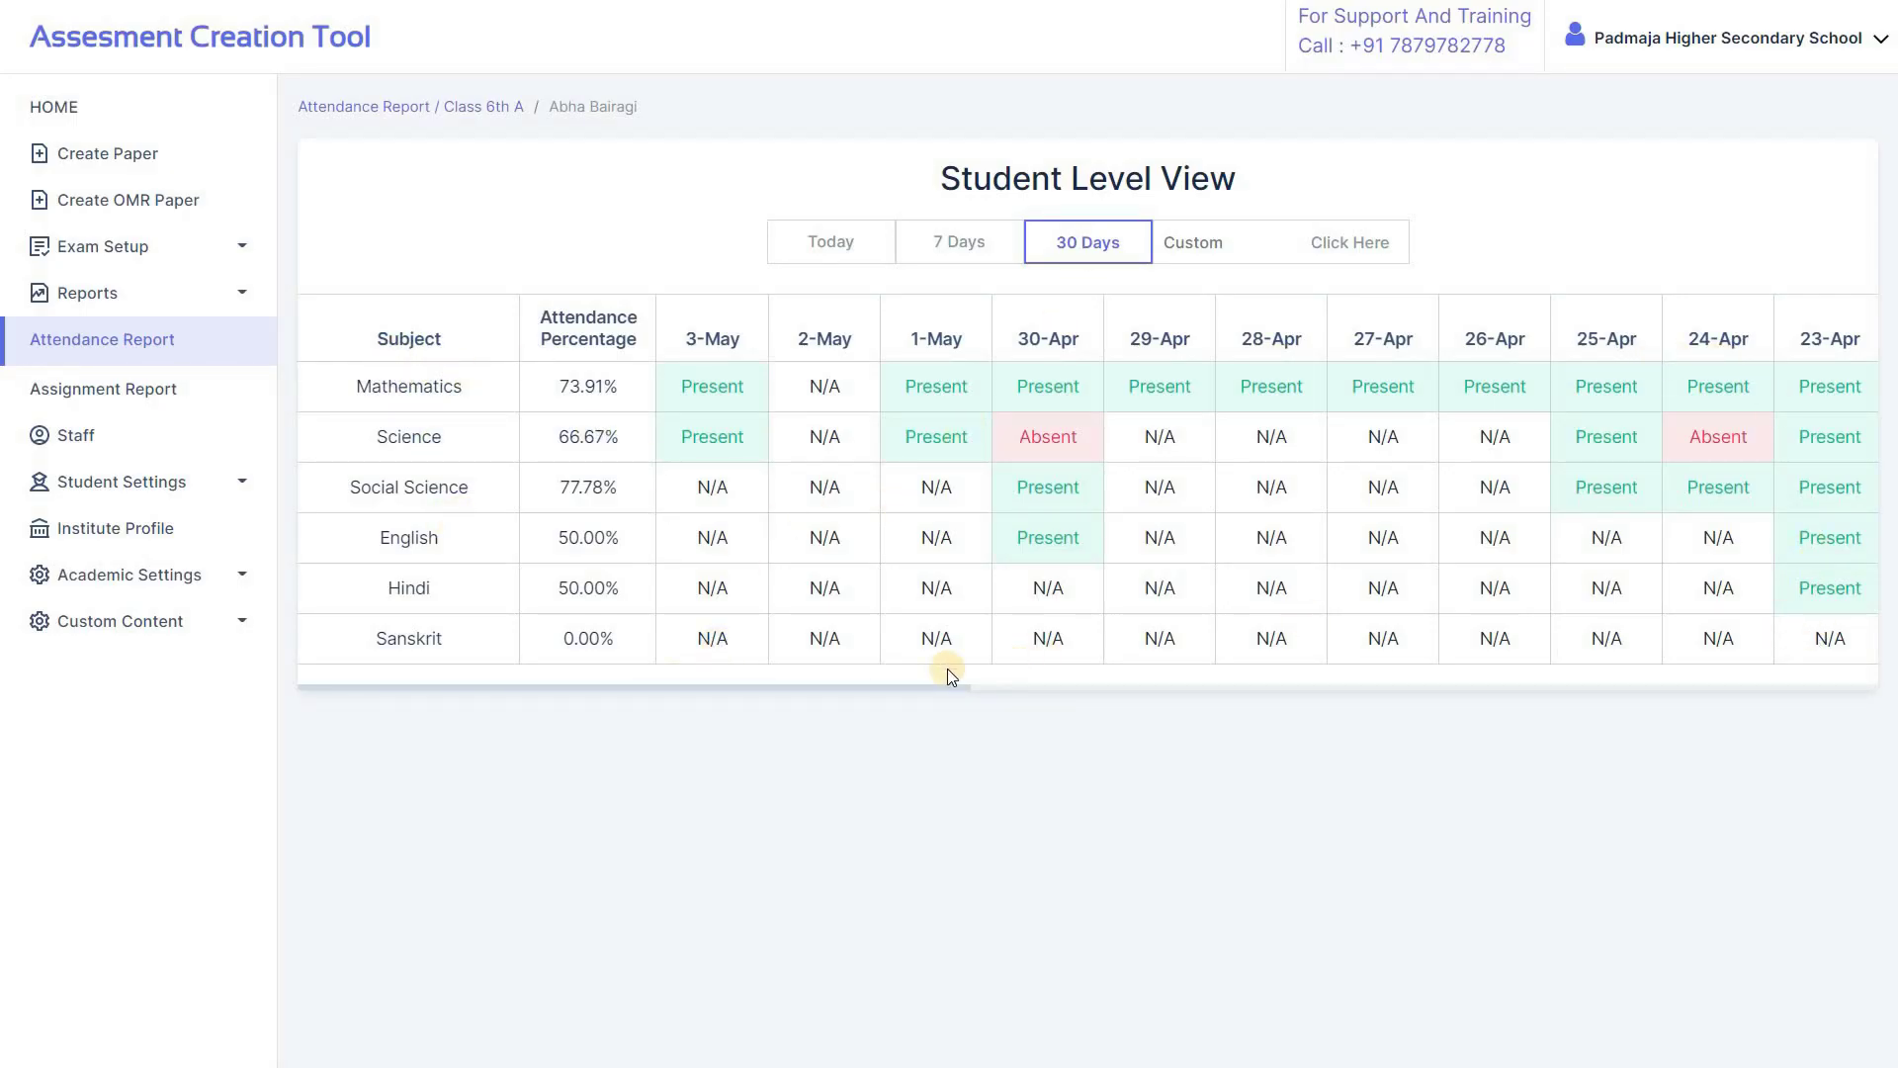
pyautogui.moveTo(867, 692); pyautogui.dragTo(1352, 698)
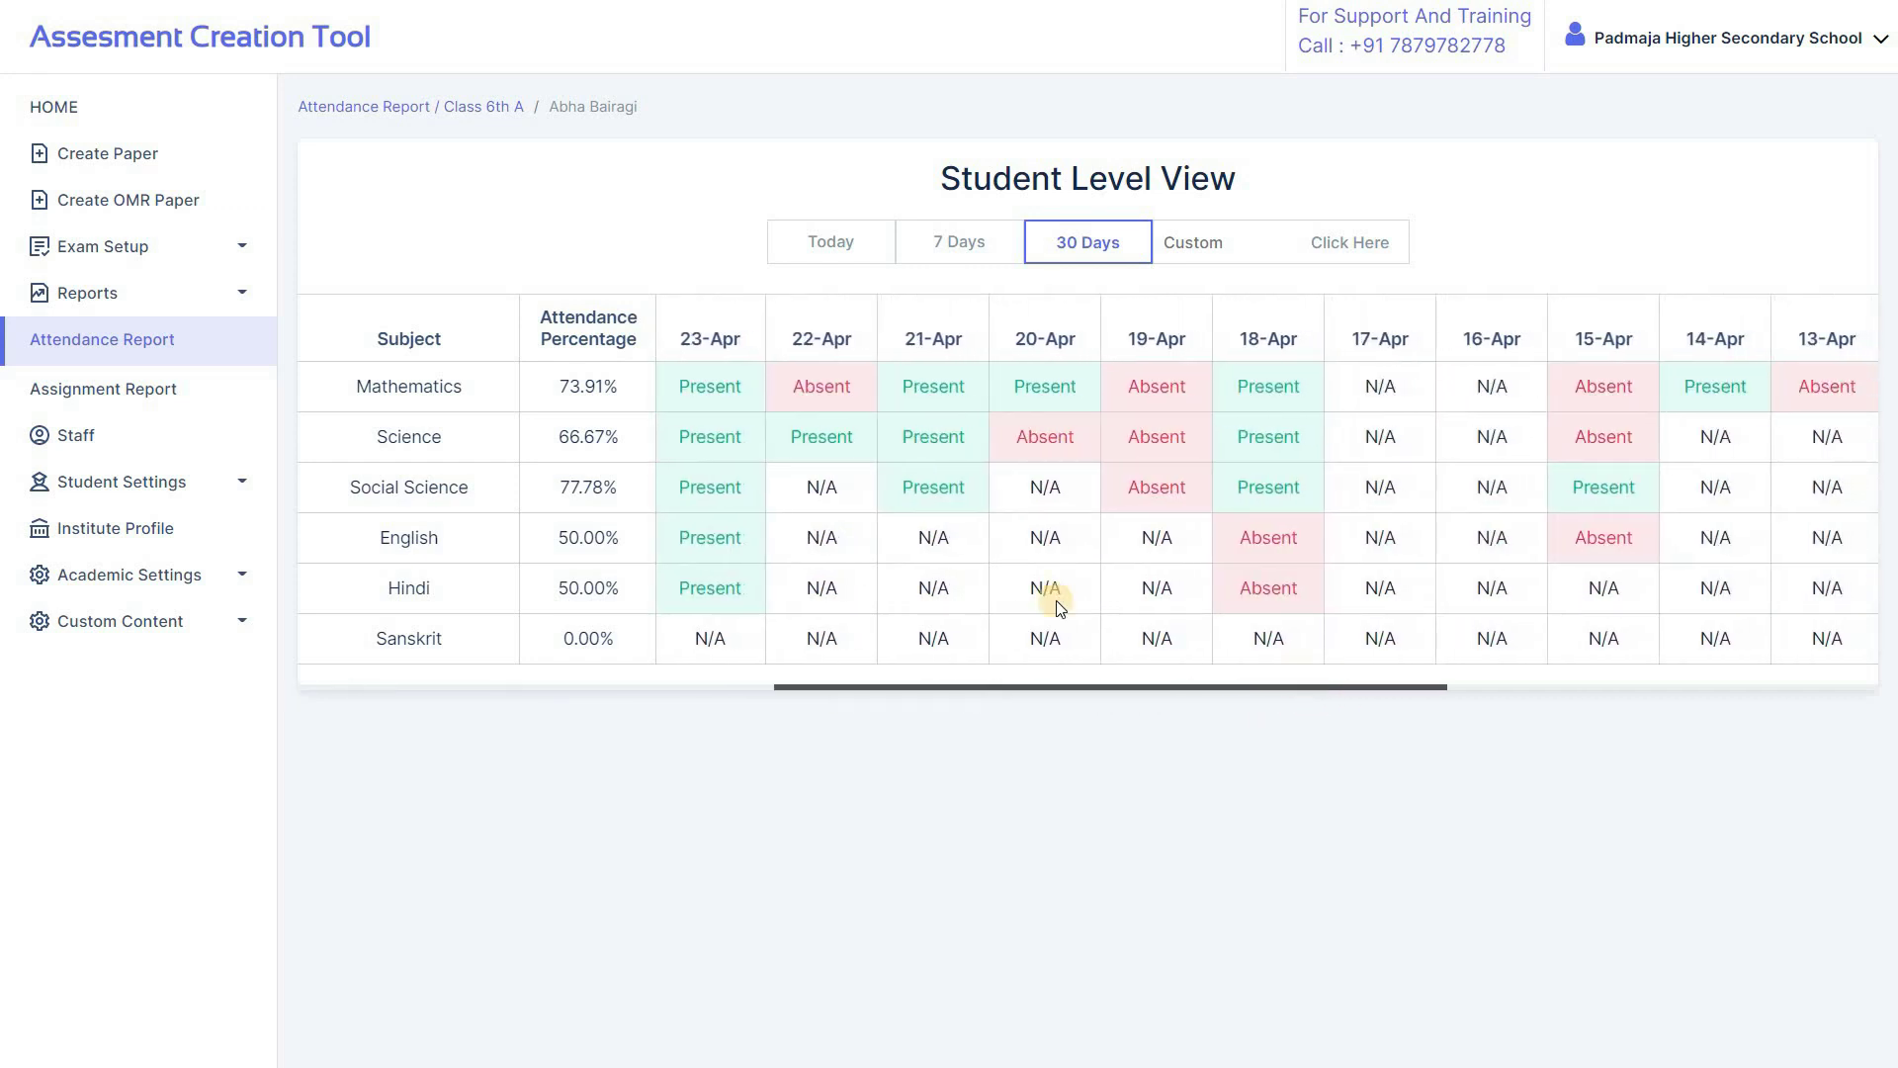
pyautogui.moveTo(578, 387); pyautogui.dragTo(603, 486)
pyautogui.moveTo(605, 559); pyautogui.dragTo(570, 589)
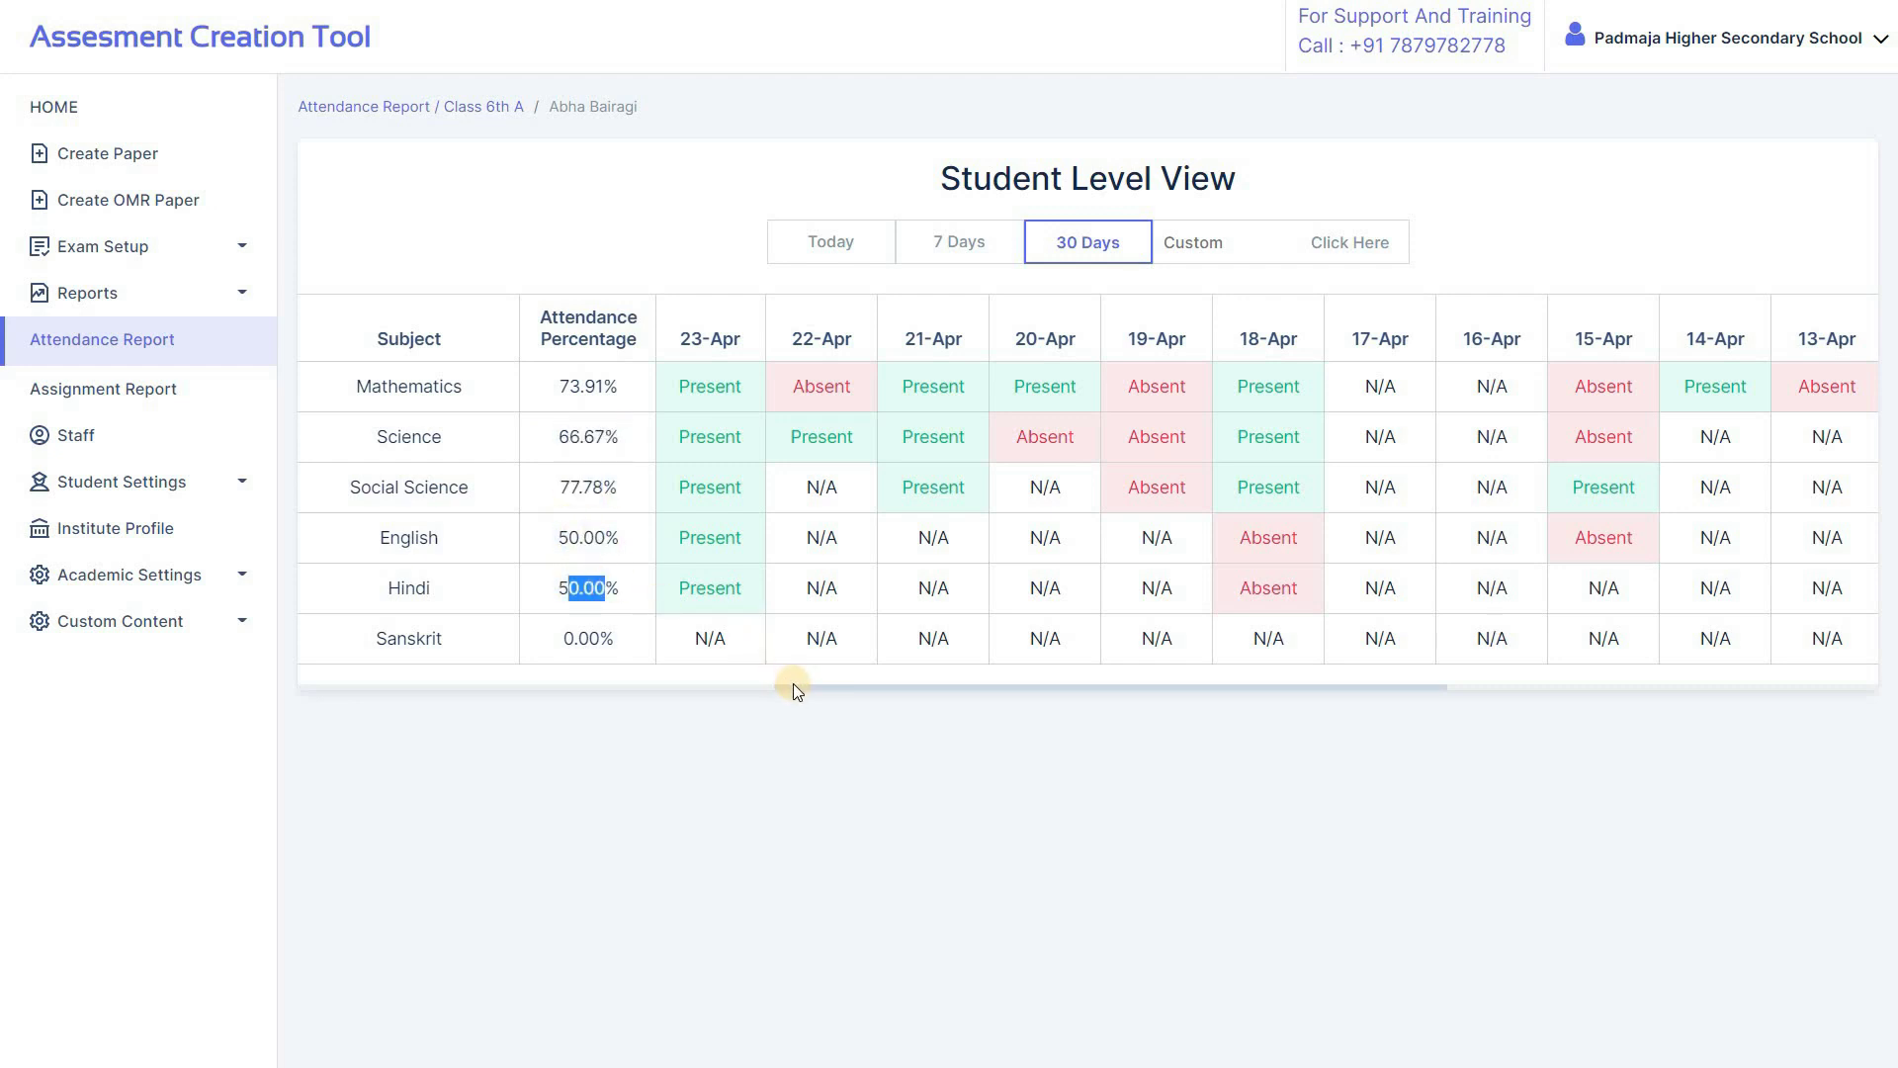
pyautogui.click(613, 688)
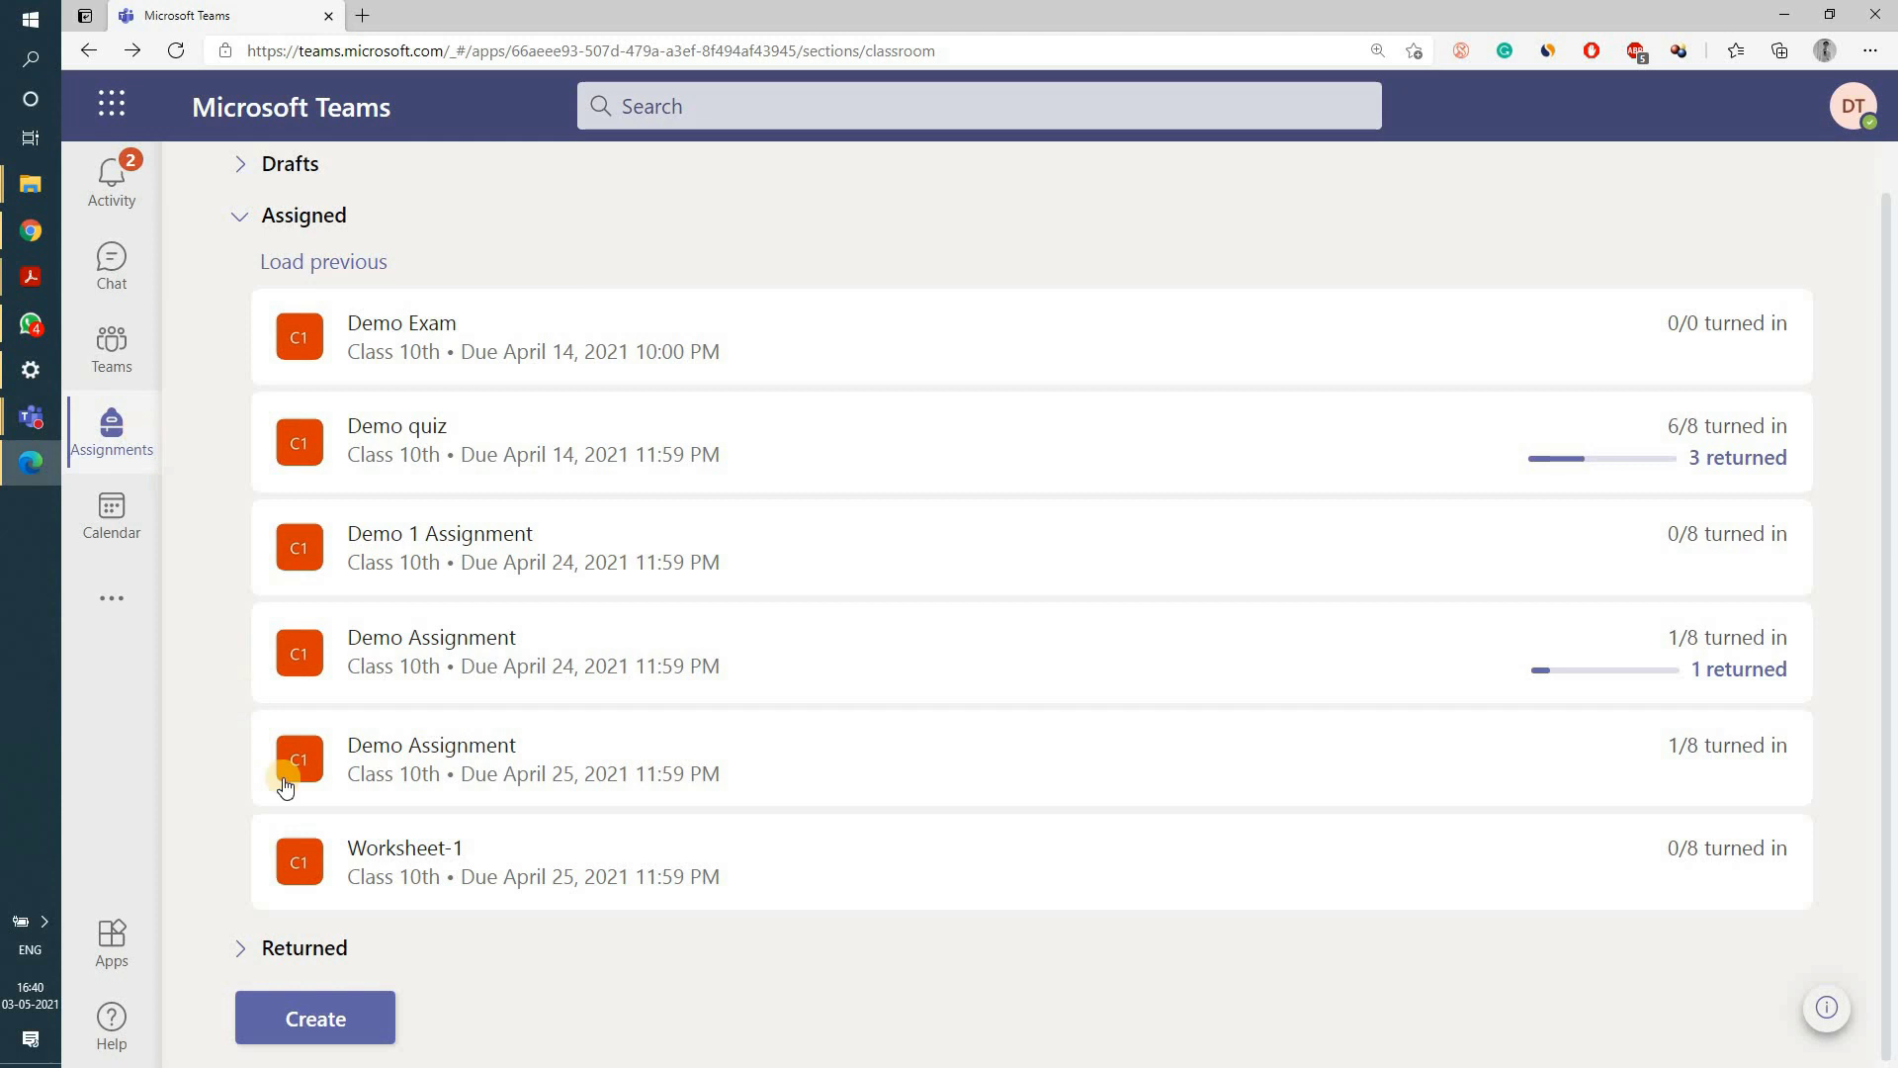
# Step: Start a new assignment for Class 10th
pyautogui.click(303, 1018)
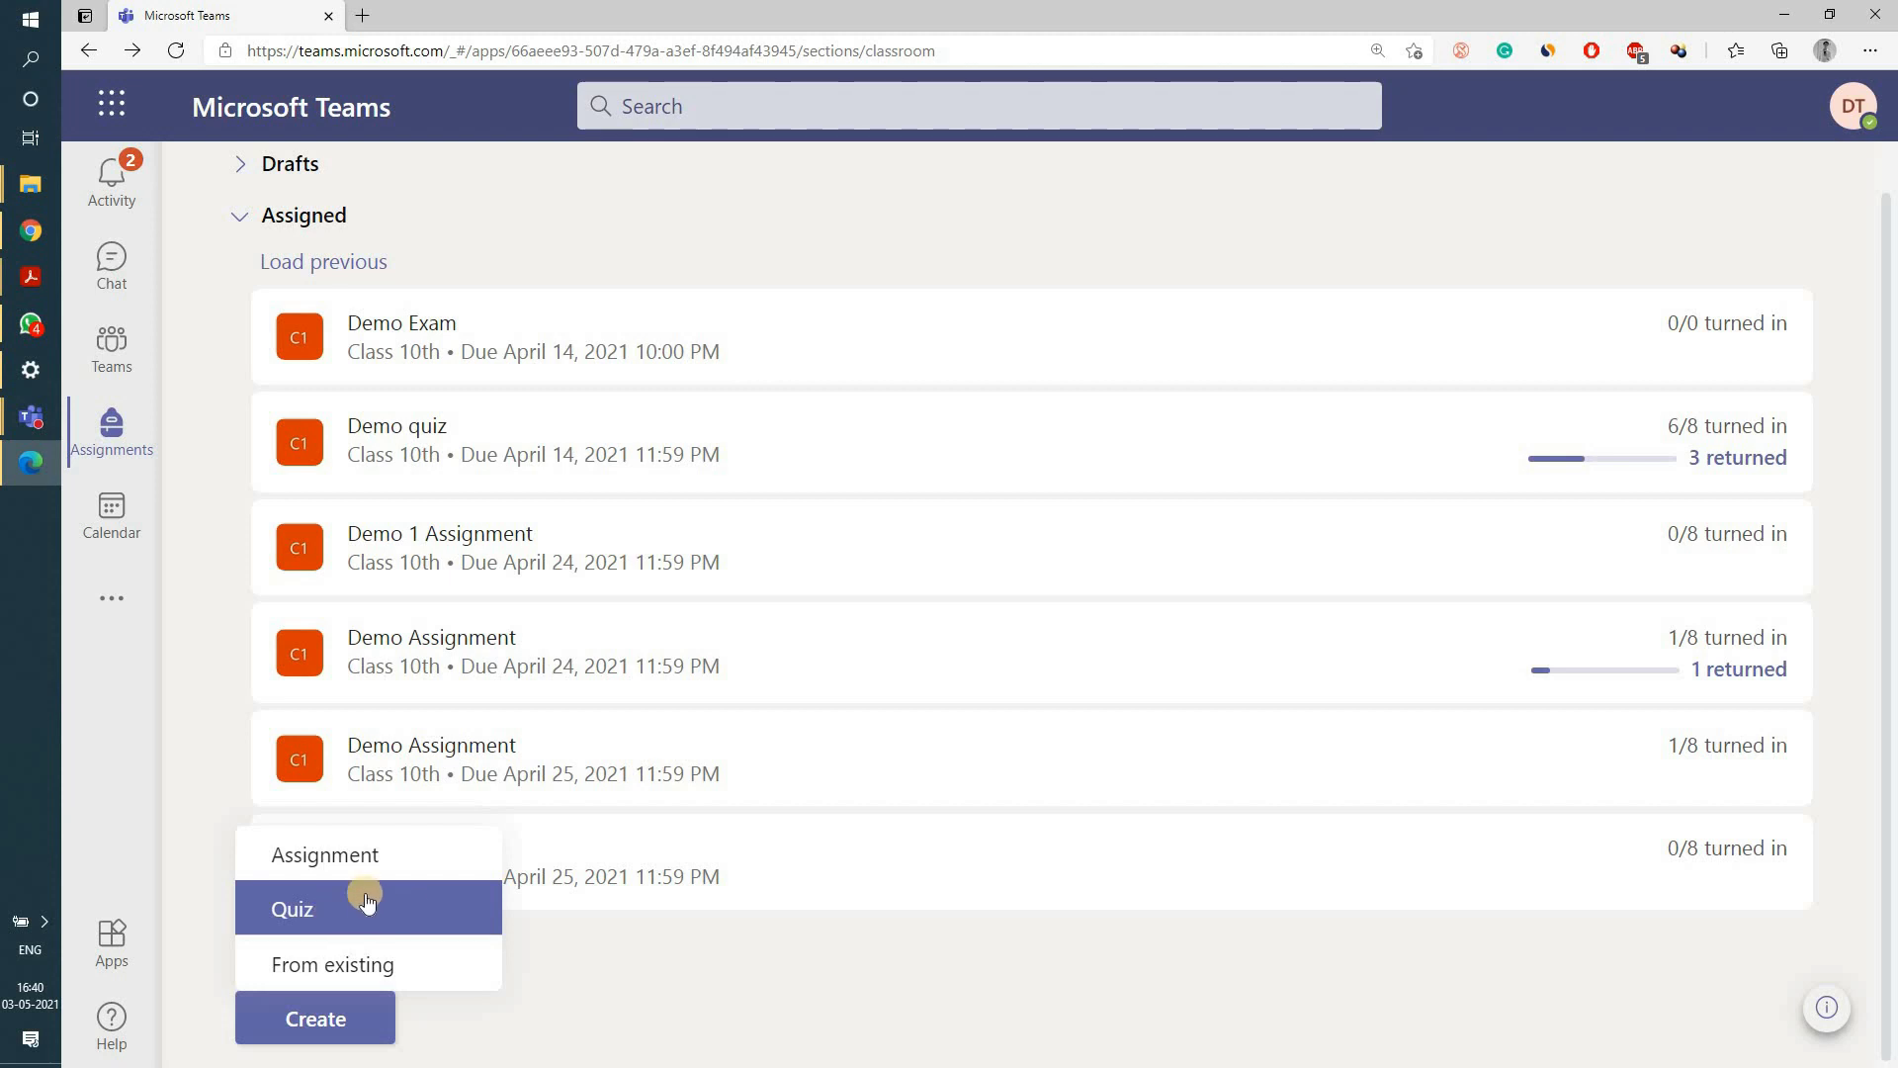
pyautogui.click(618, 964)
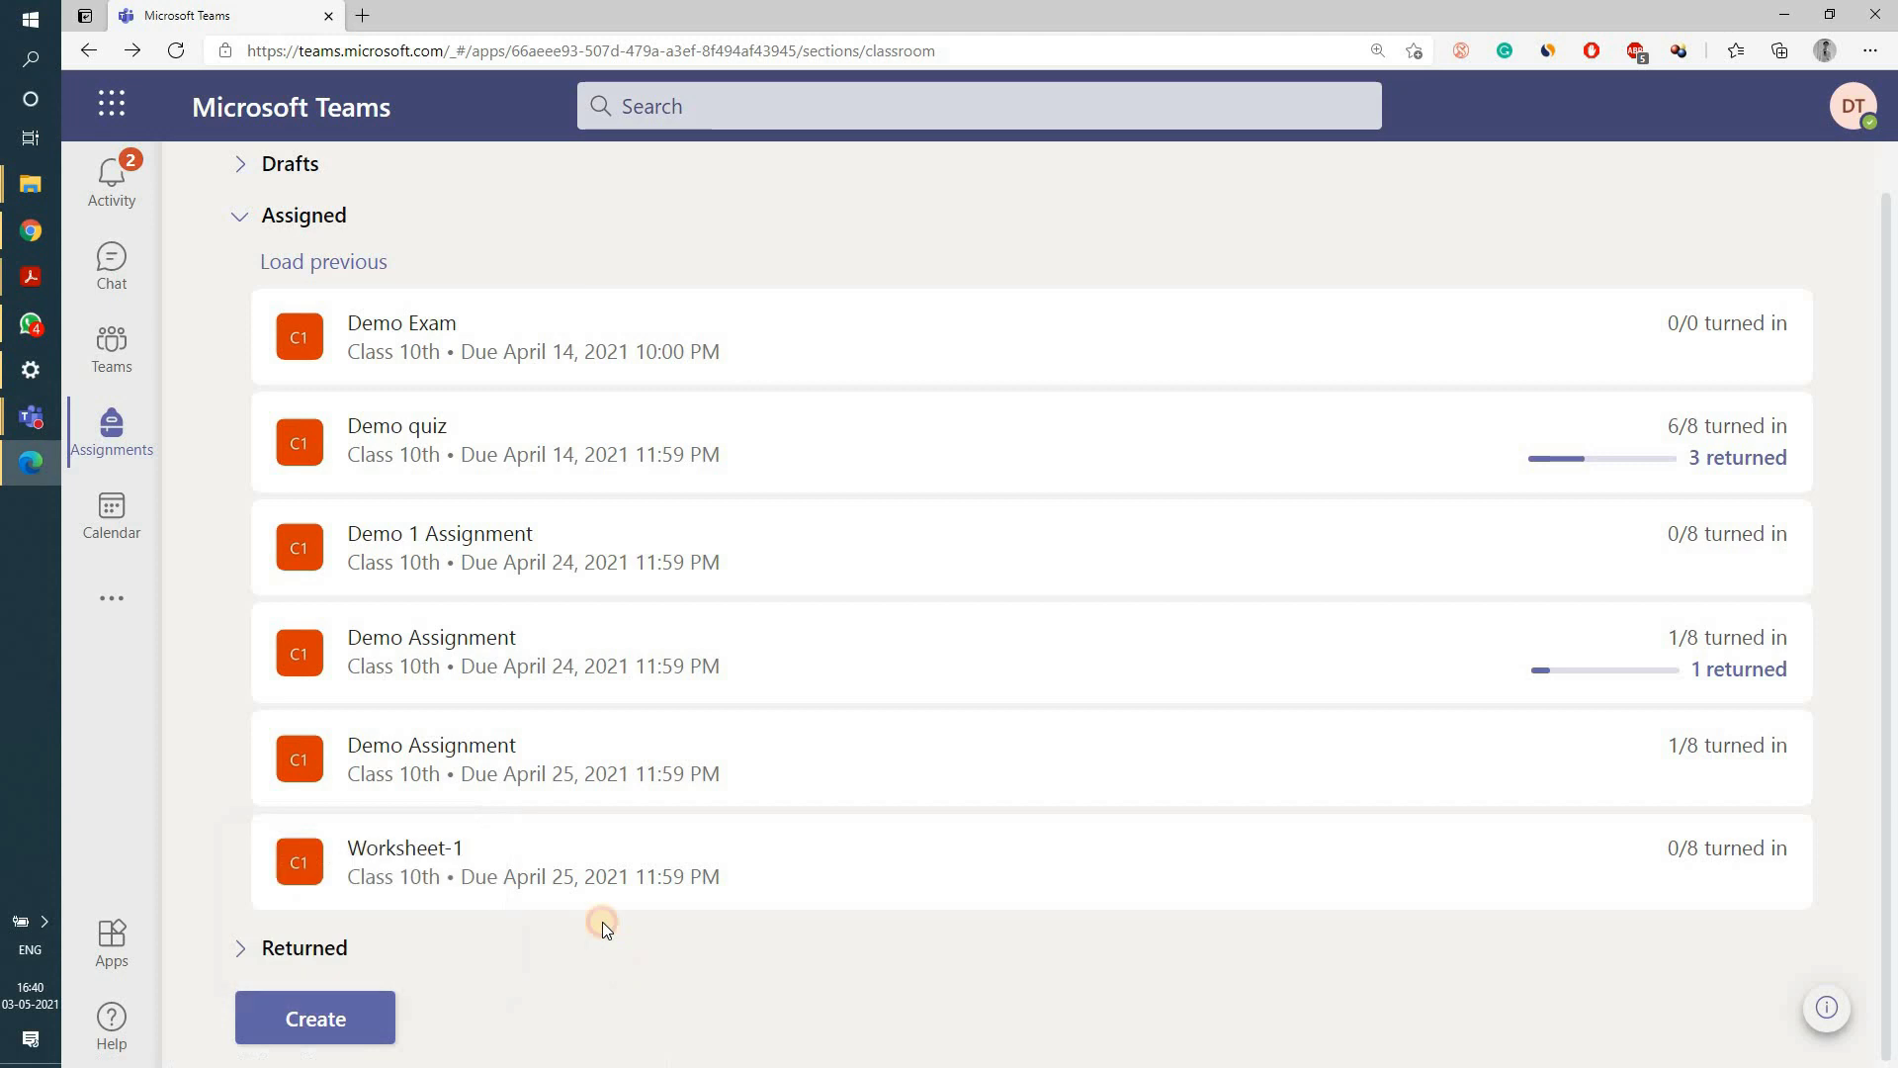
pyautogui.click(311, 860)
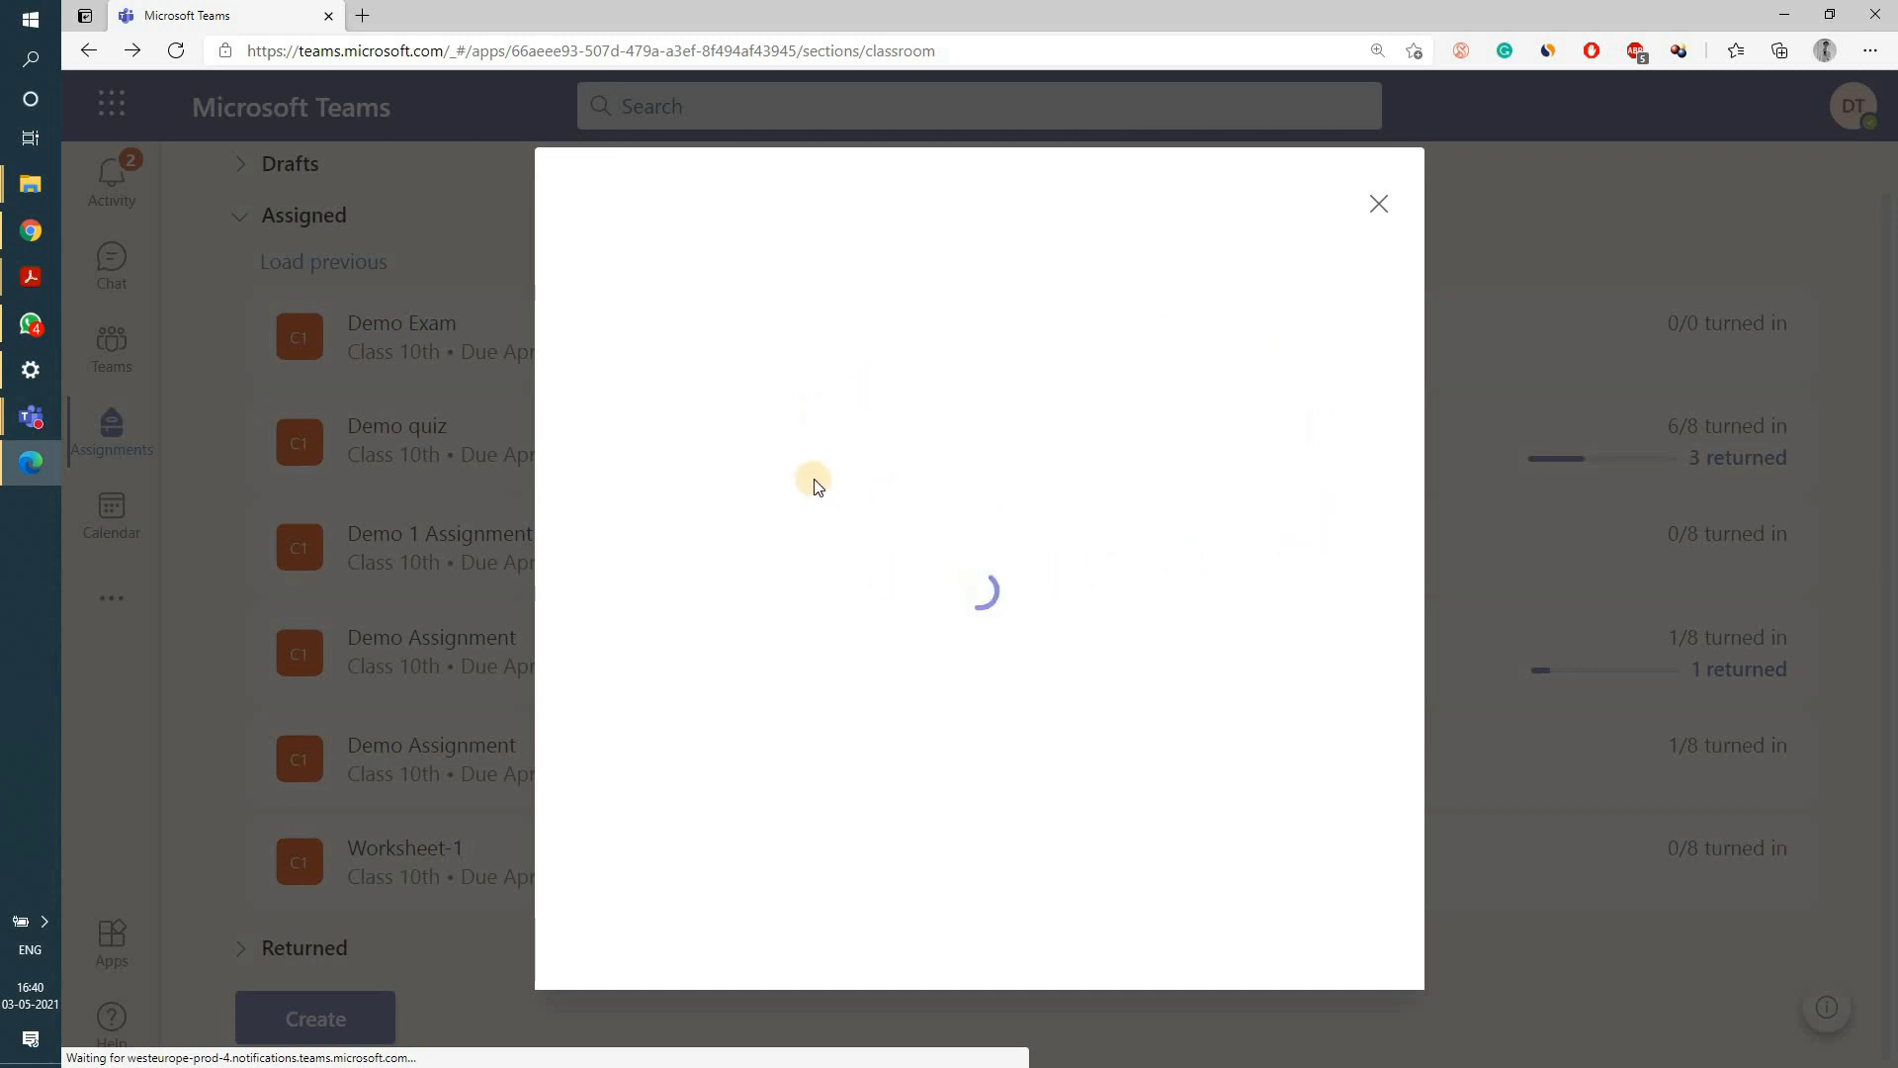
pyautogui.click(727, 405)
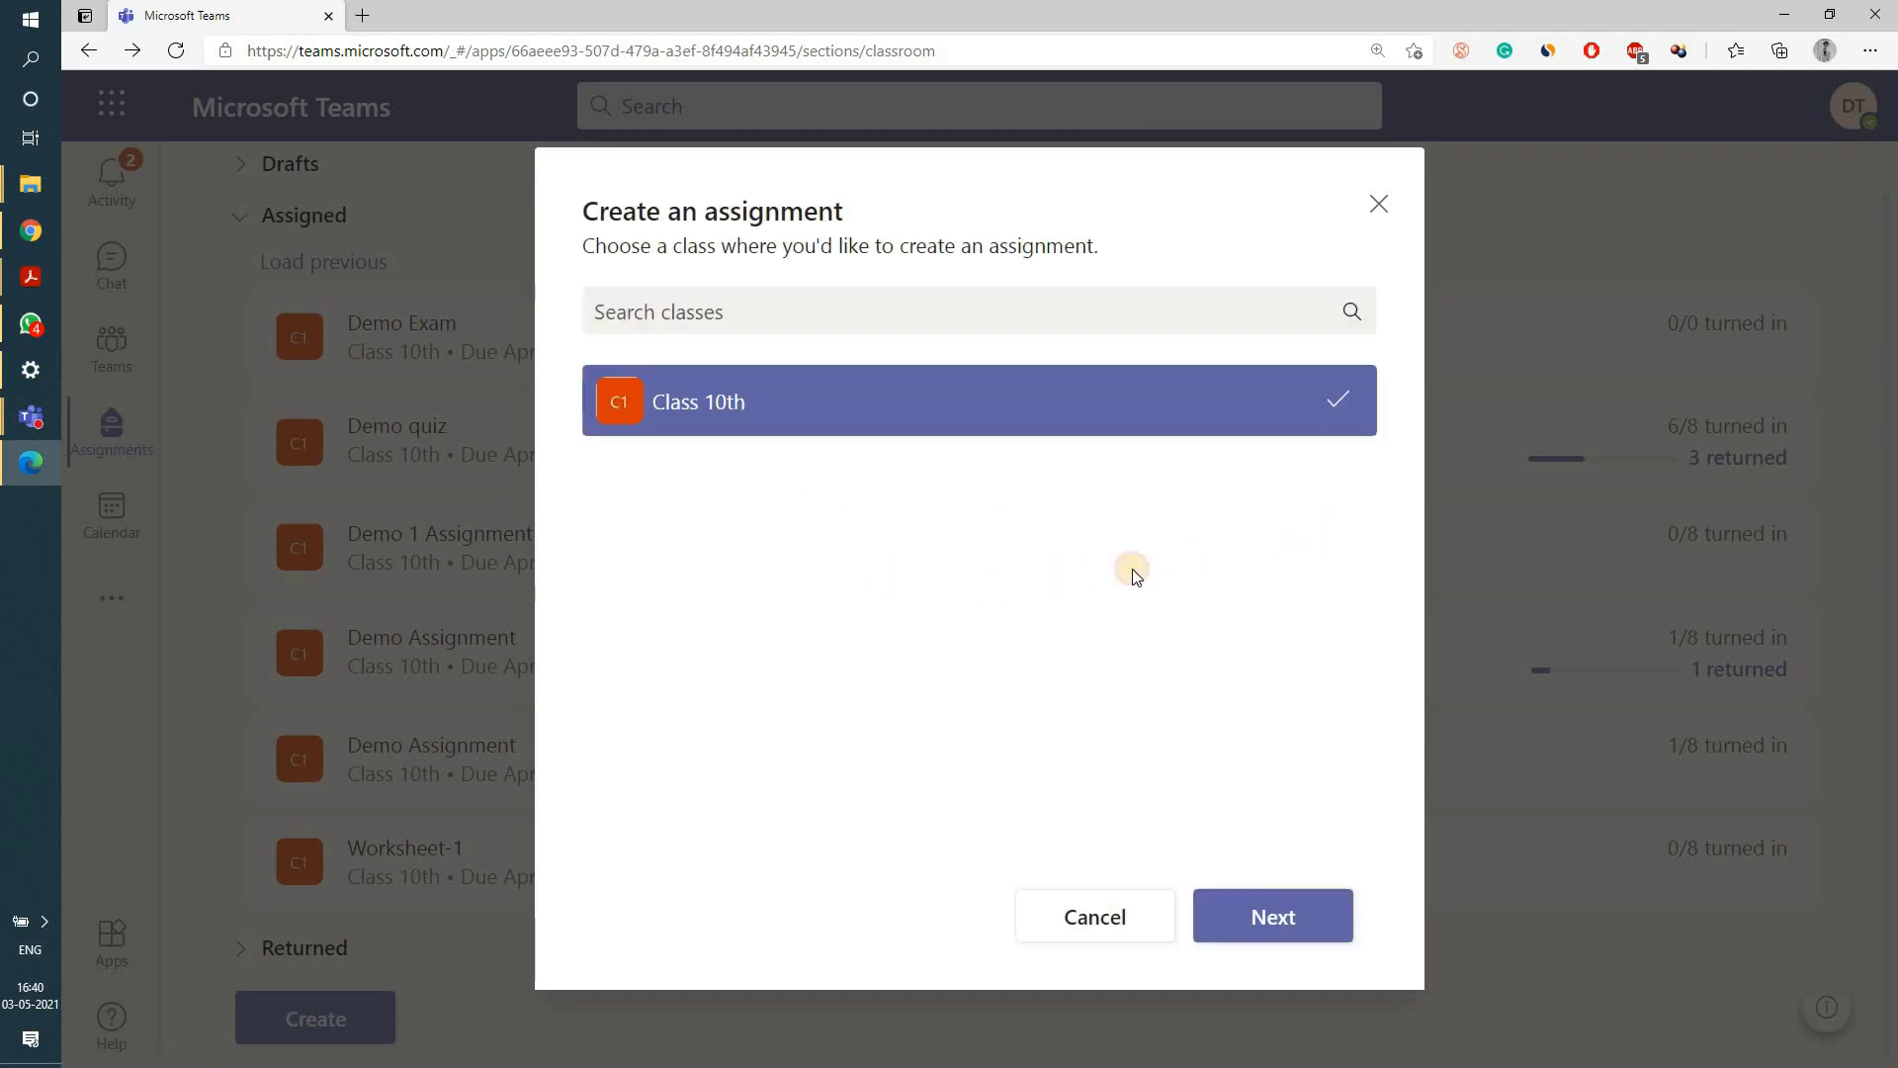
pyautogui.click(1270, 919)
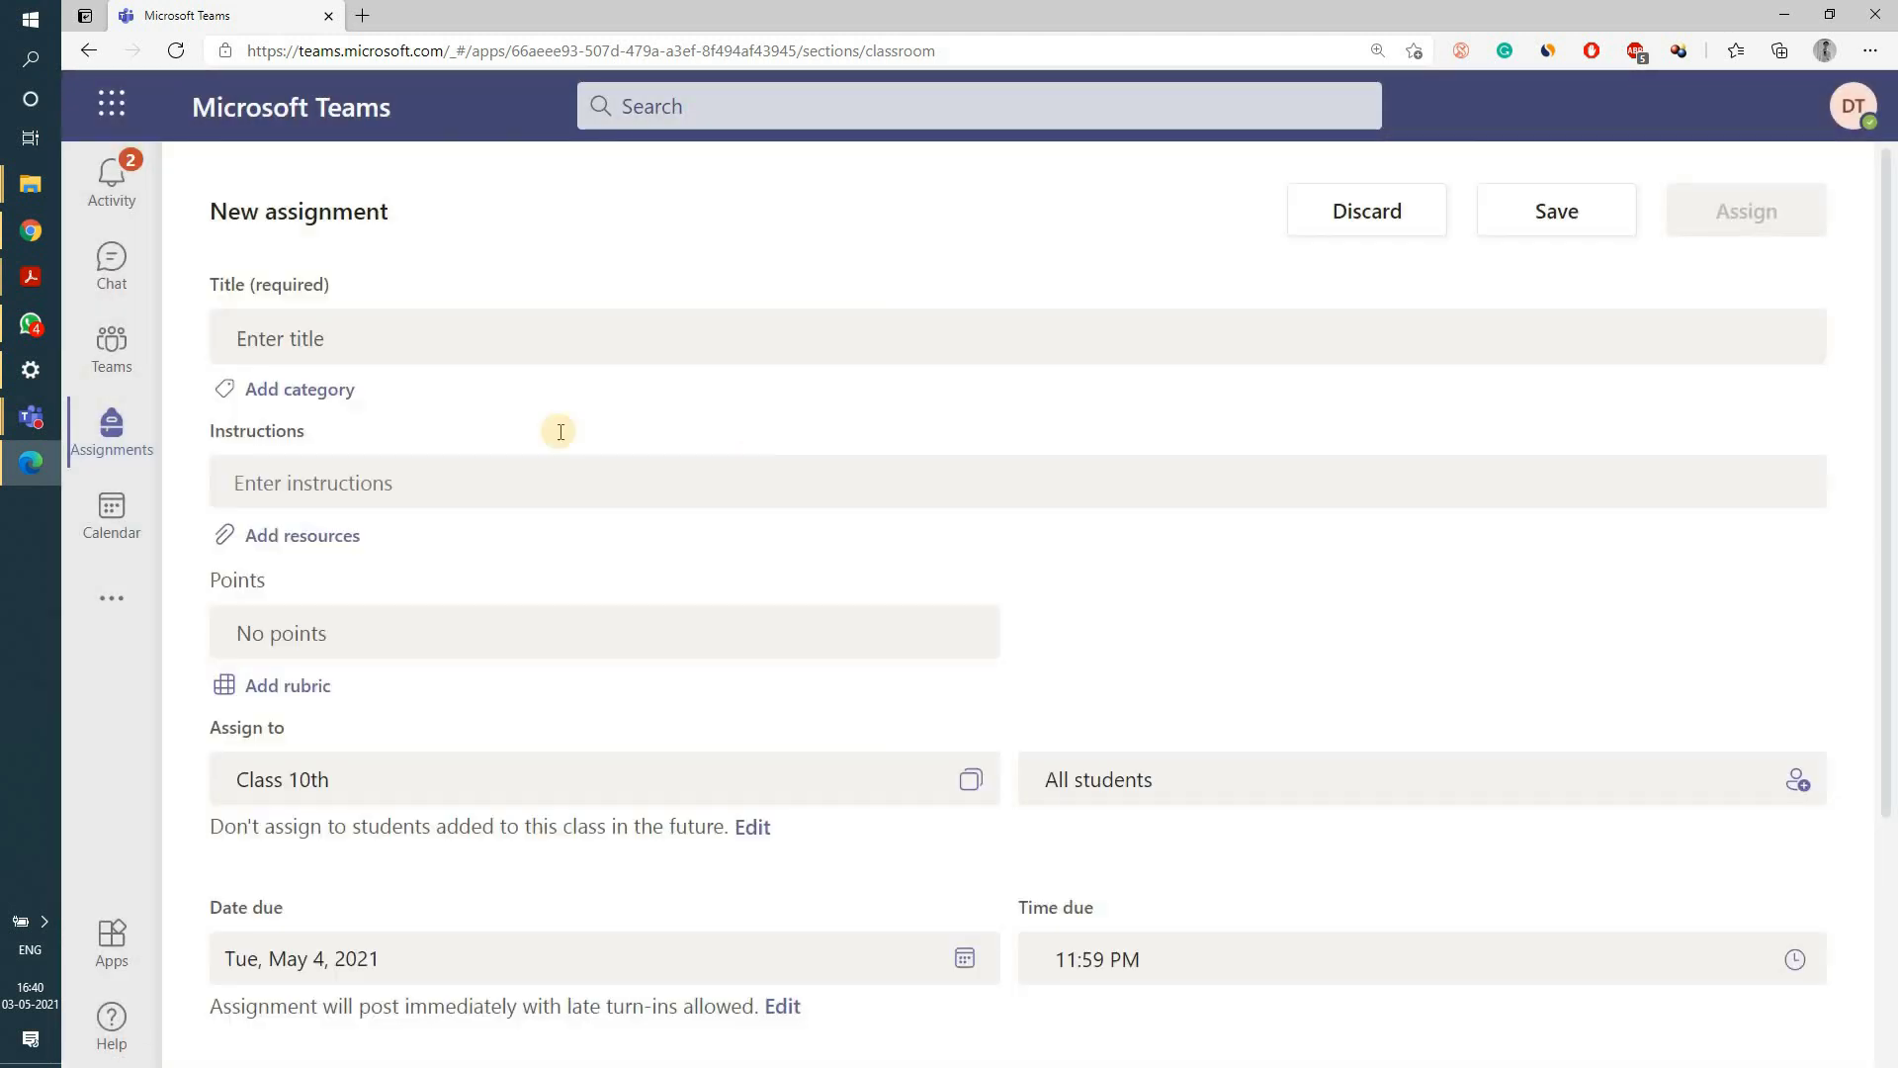
# Step: Look through the new assignment's title, instructions, resource sources, points and student selection options
pyautogui.click(441, 328)
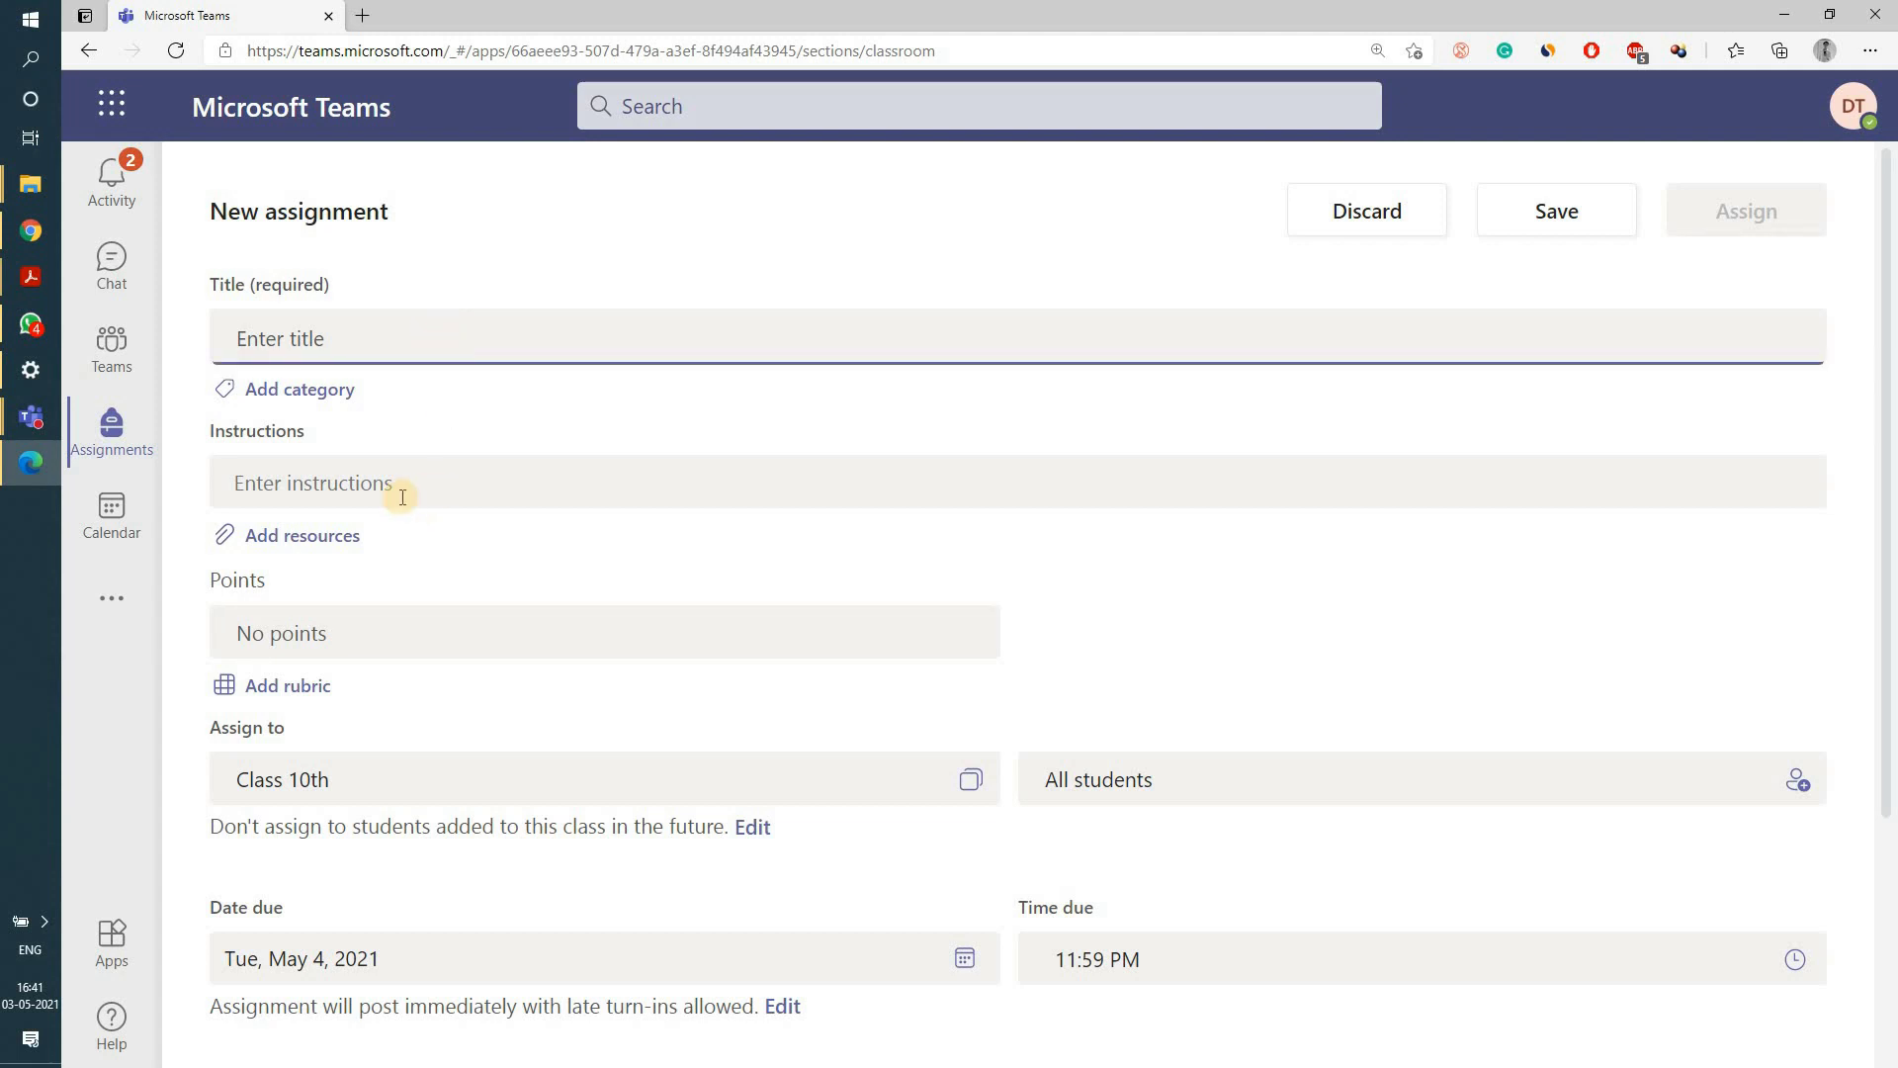
pyautogui.click(276, 538)
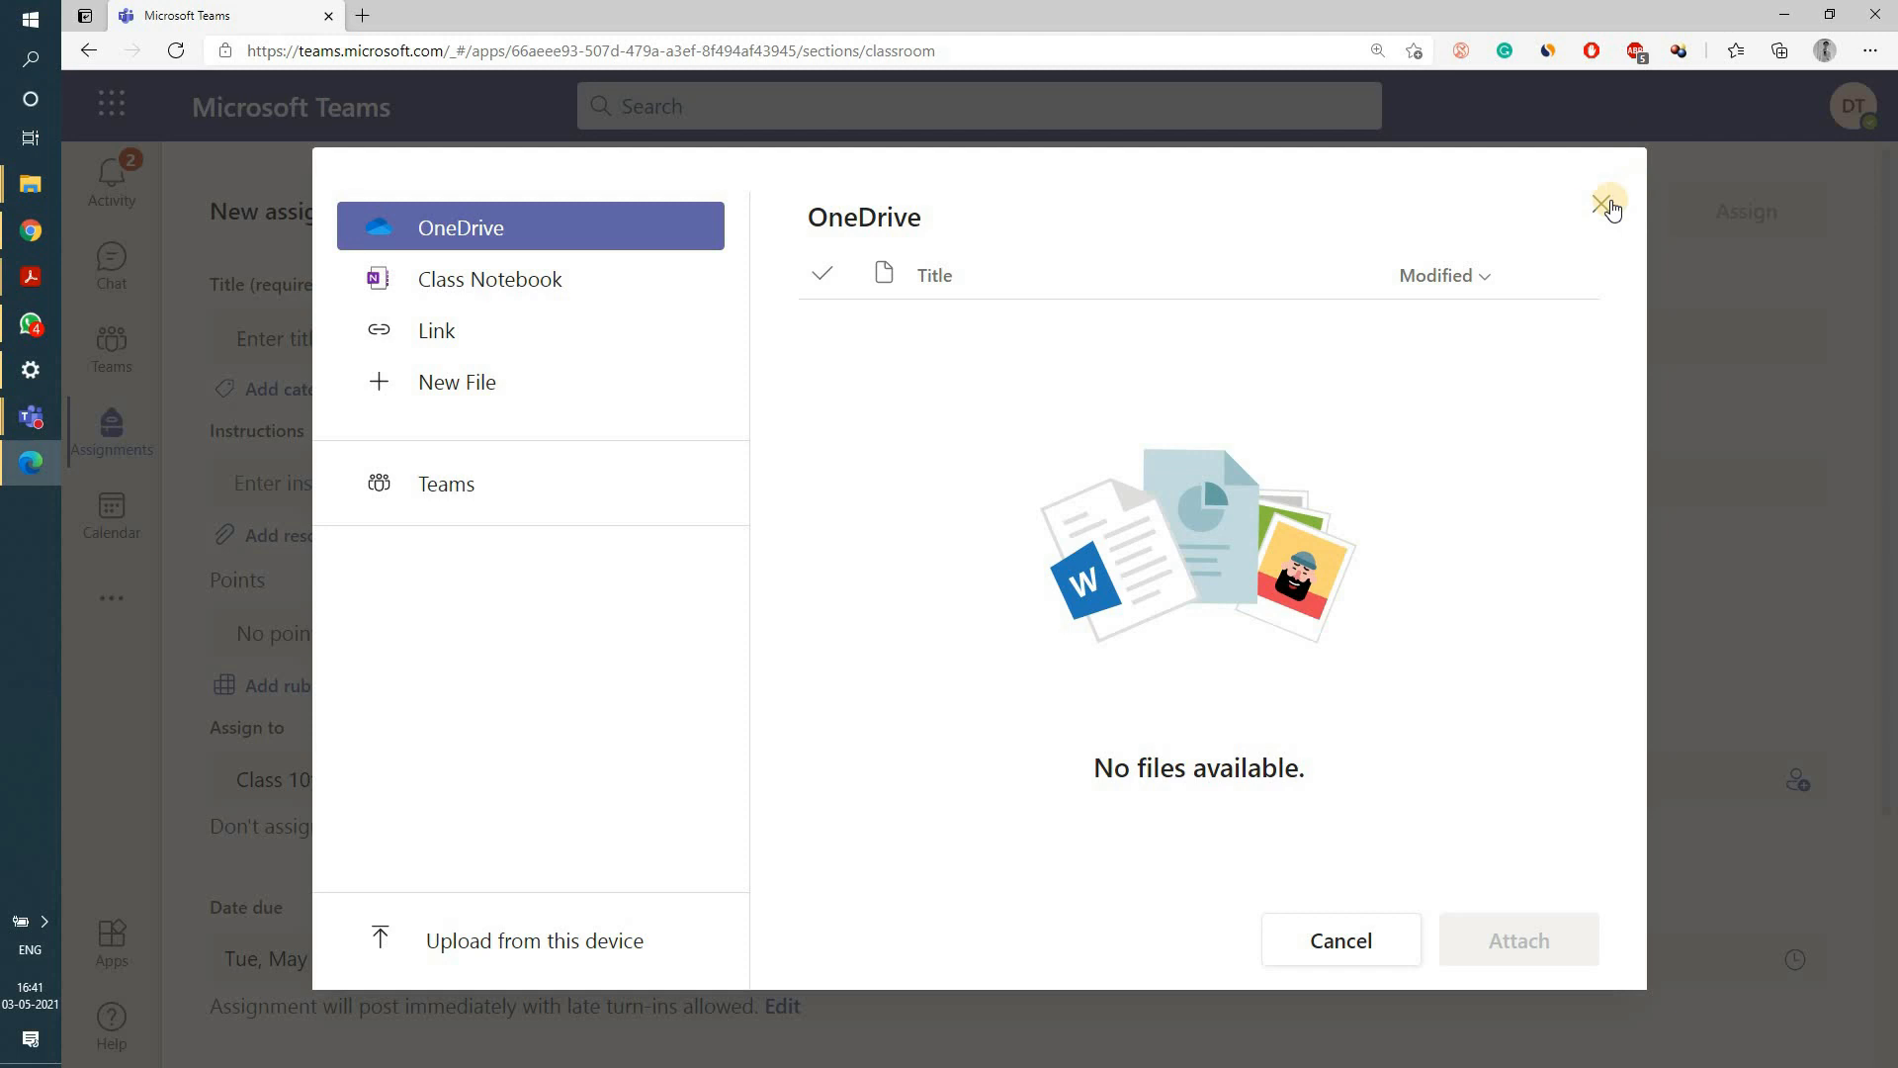
pyautogui.click(296, 548)
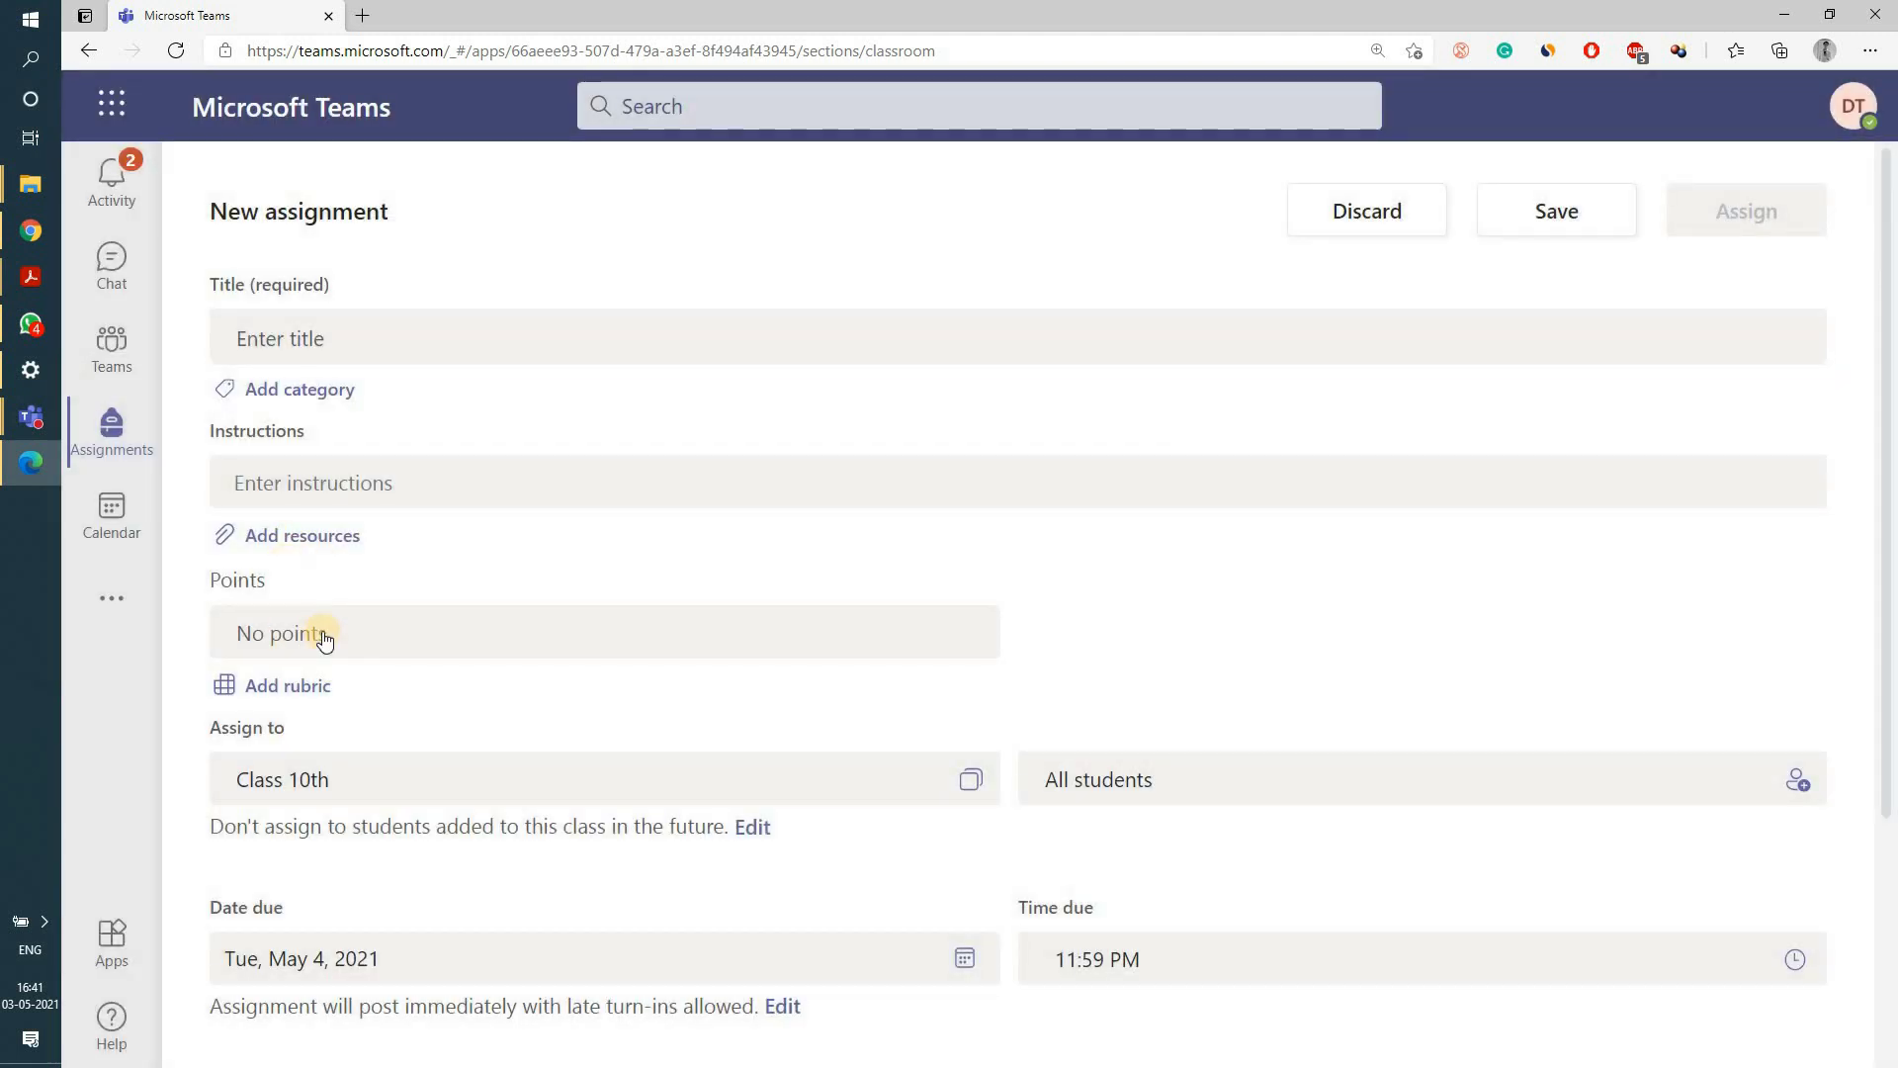
pyautogui.scroll(-2, 324, 640)
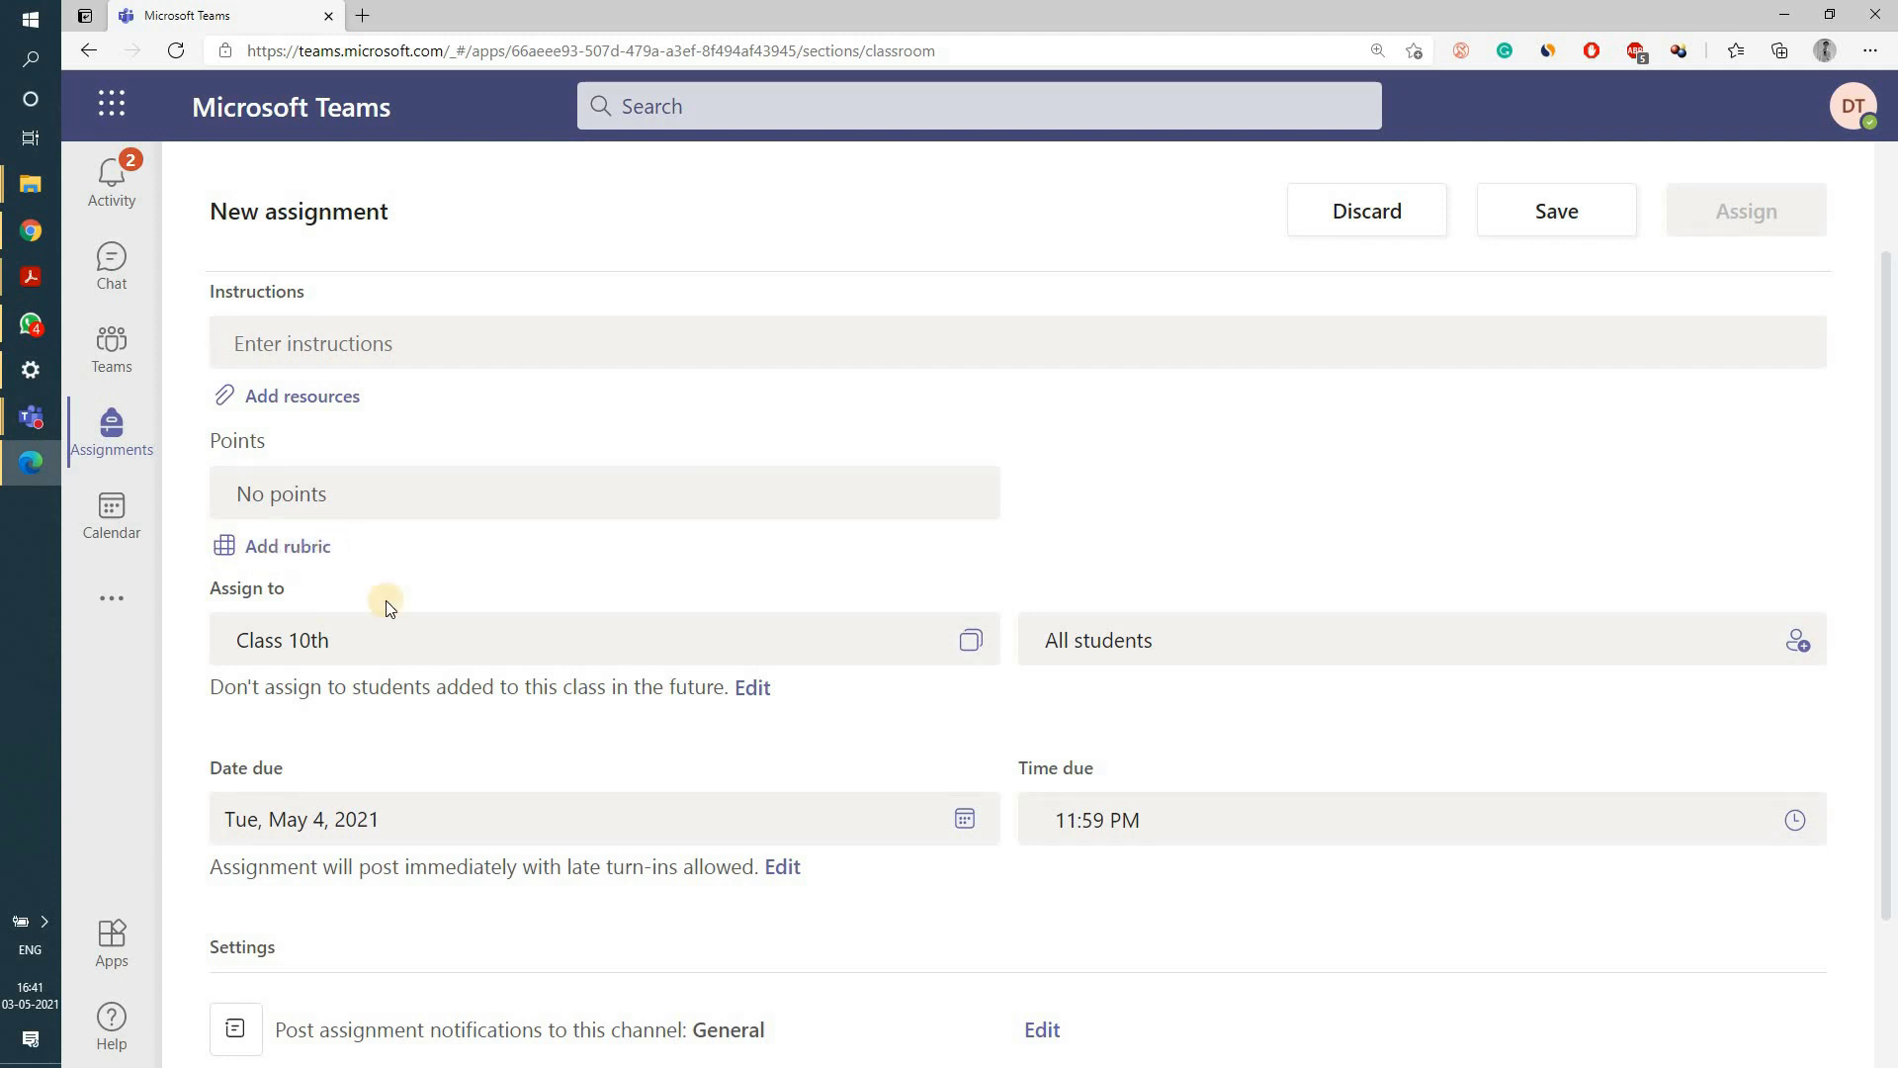
pyautogui.scroll(-2, 1123, 649)
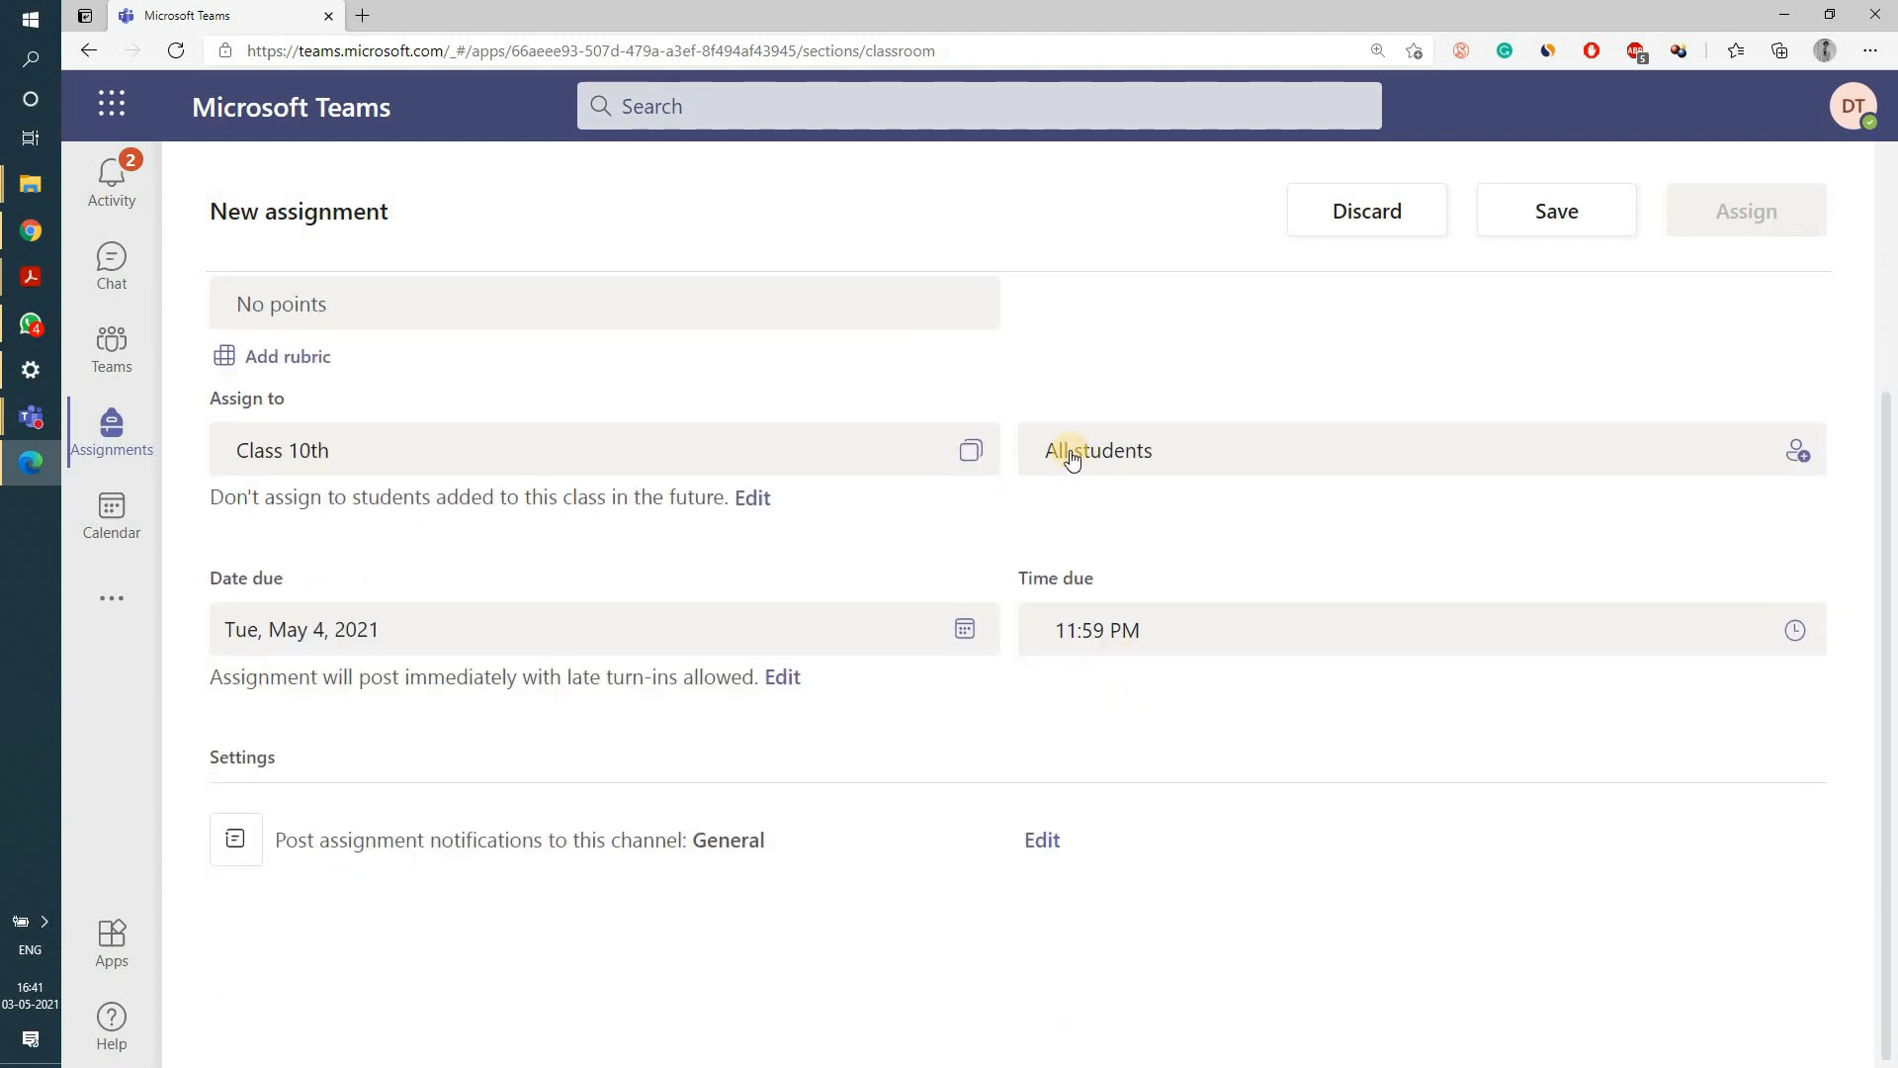
pyautogui.click(1272, 454)
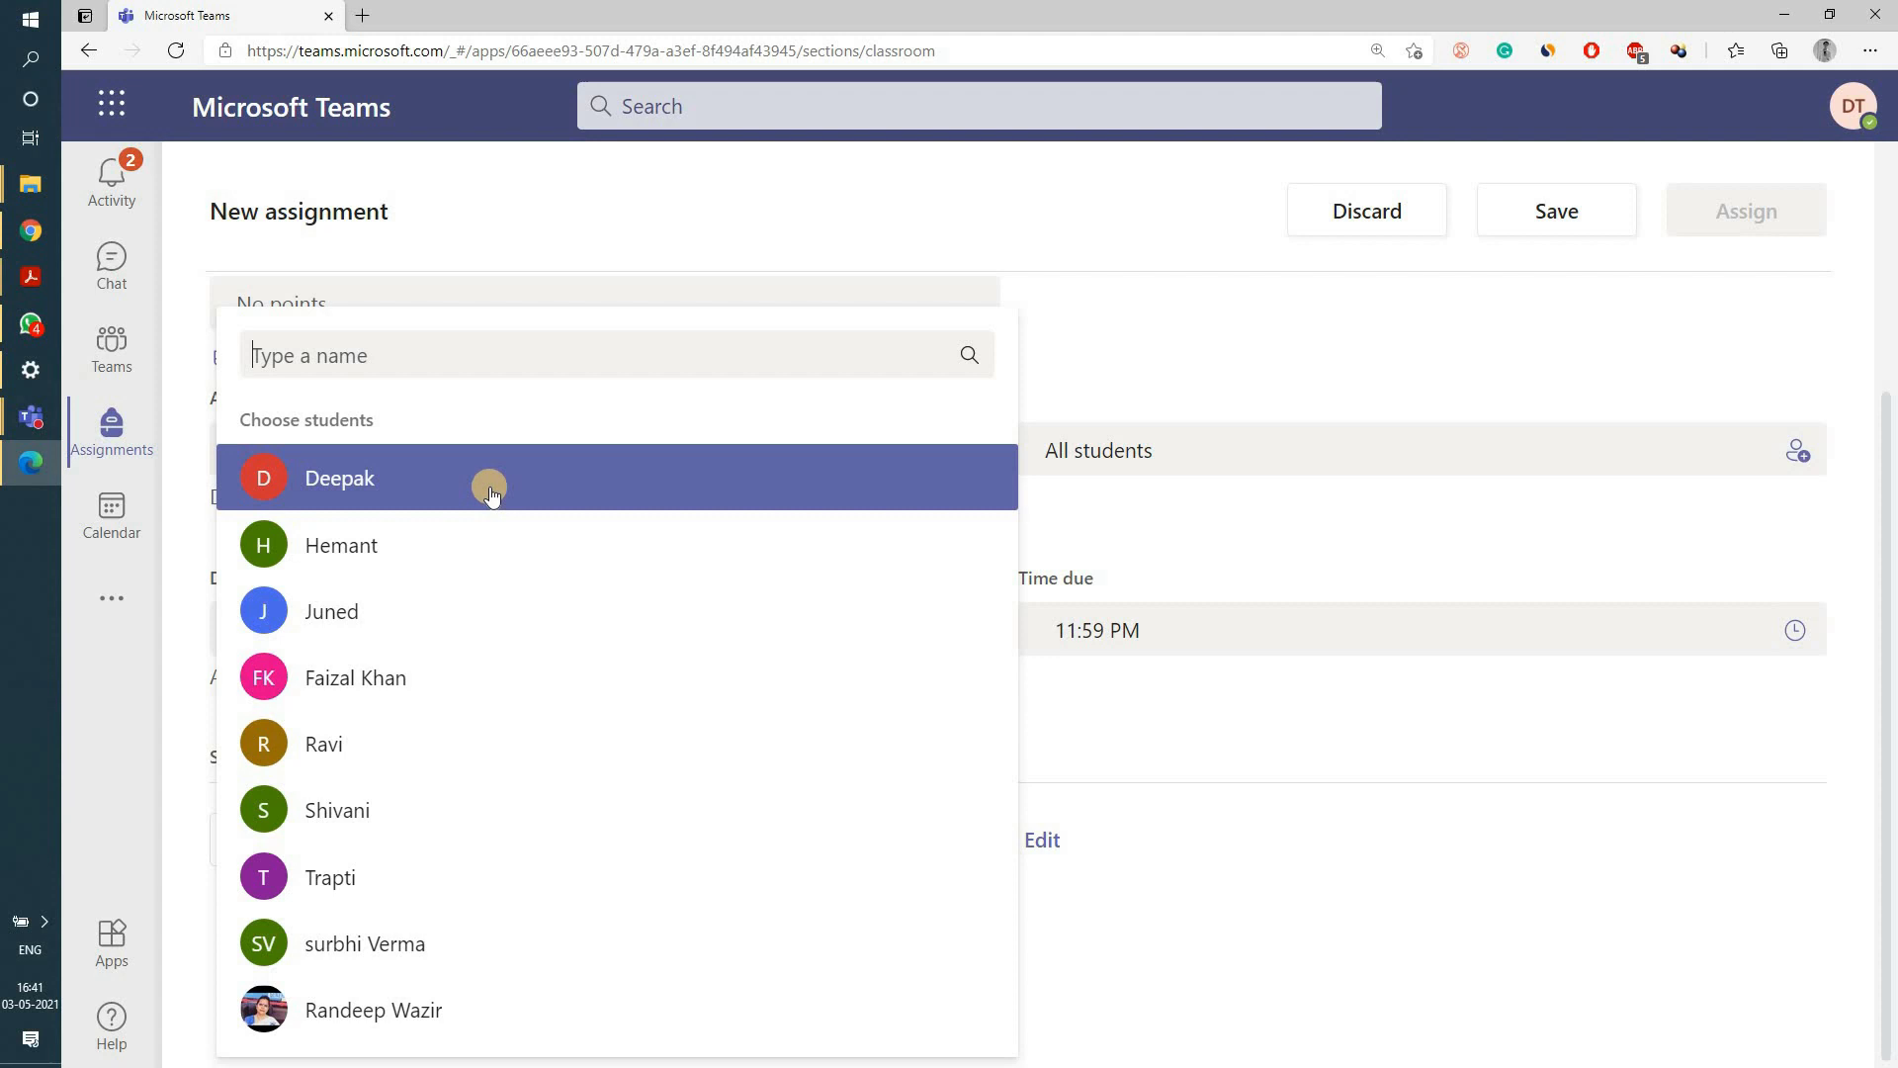
pyautogui.click(1179, 507)
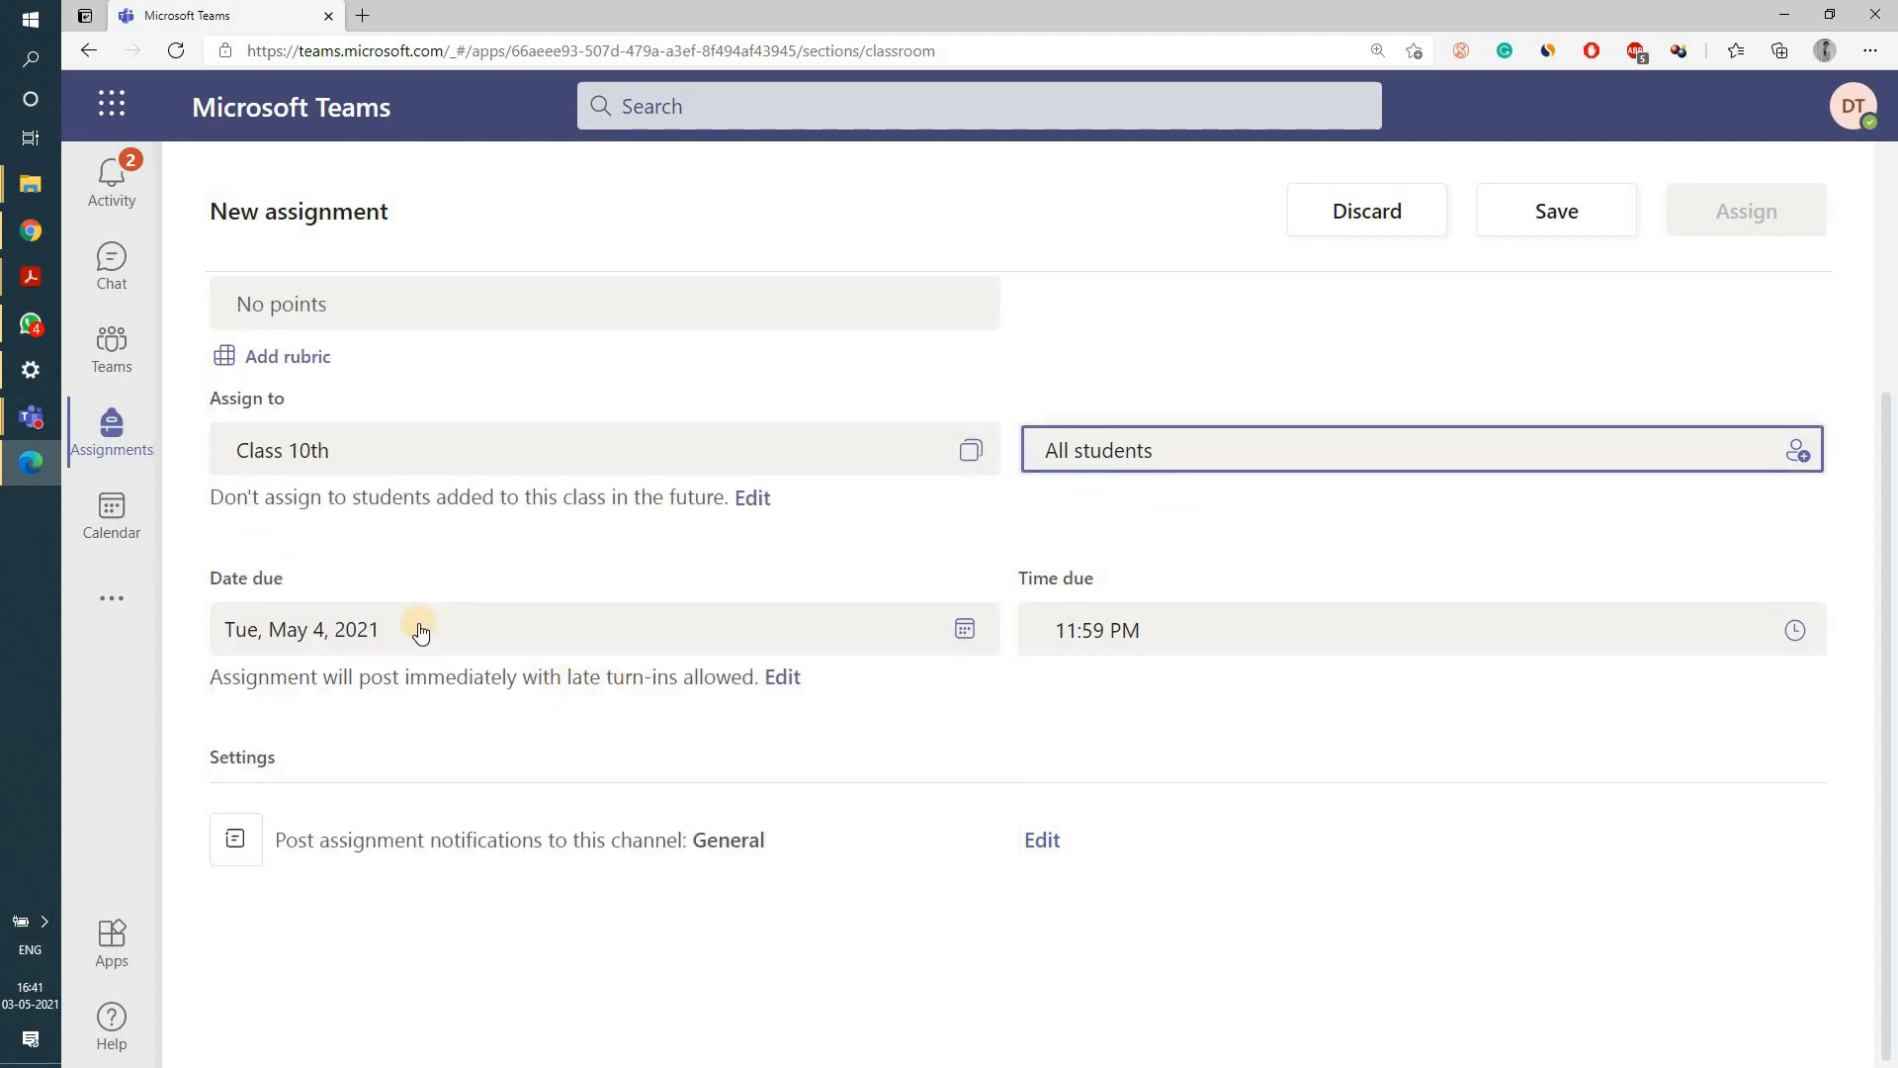
# Step: Examine the schedule, due date and close date options of the assignment timeline, cancel them and discard the new assignment
pyautogui.click(780, 688)
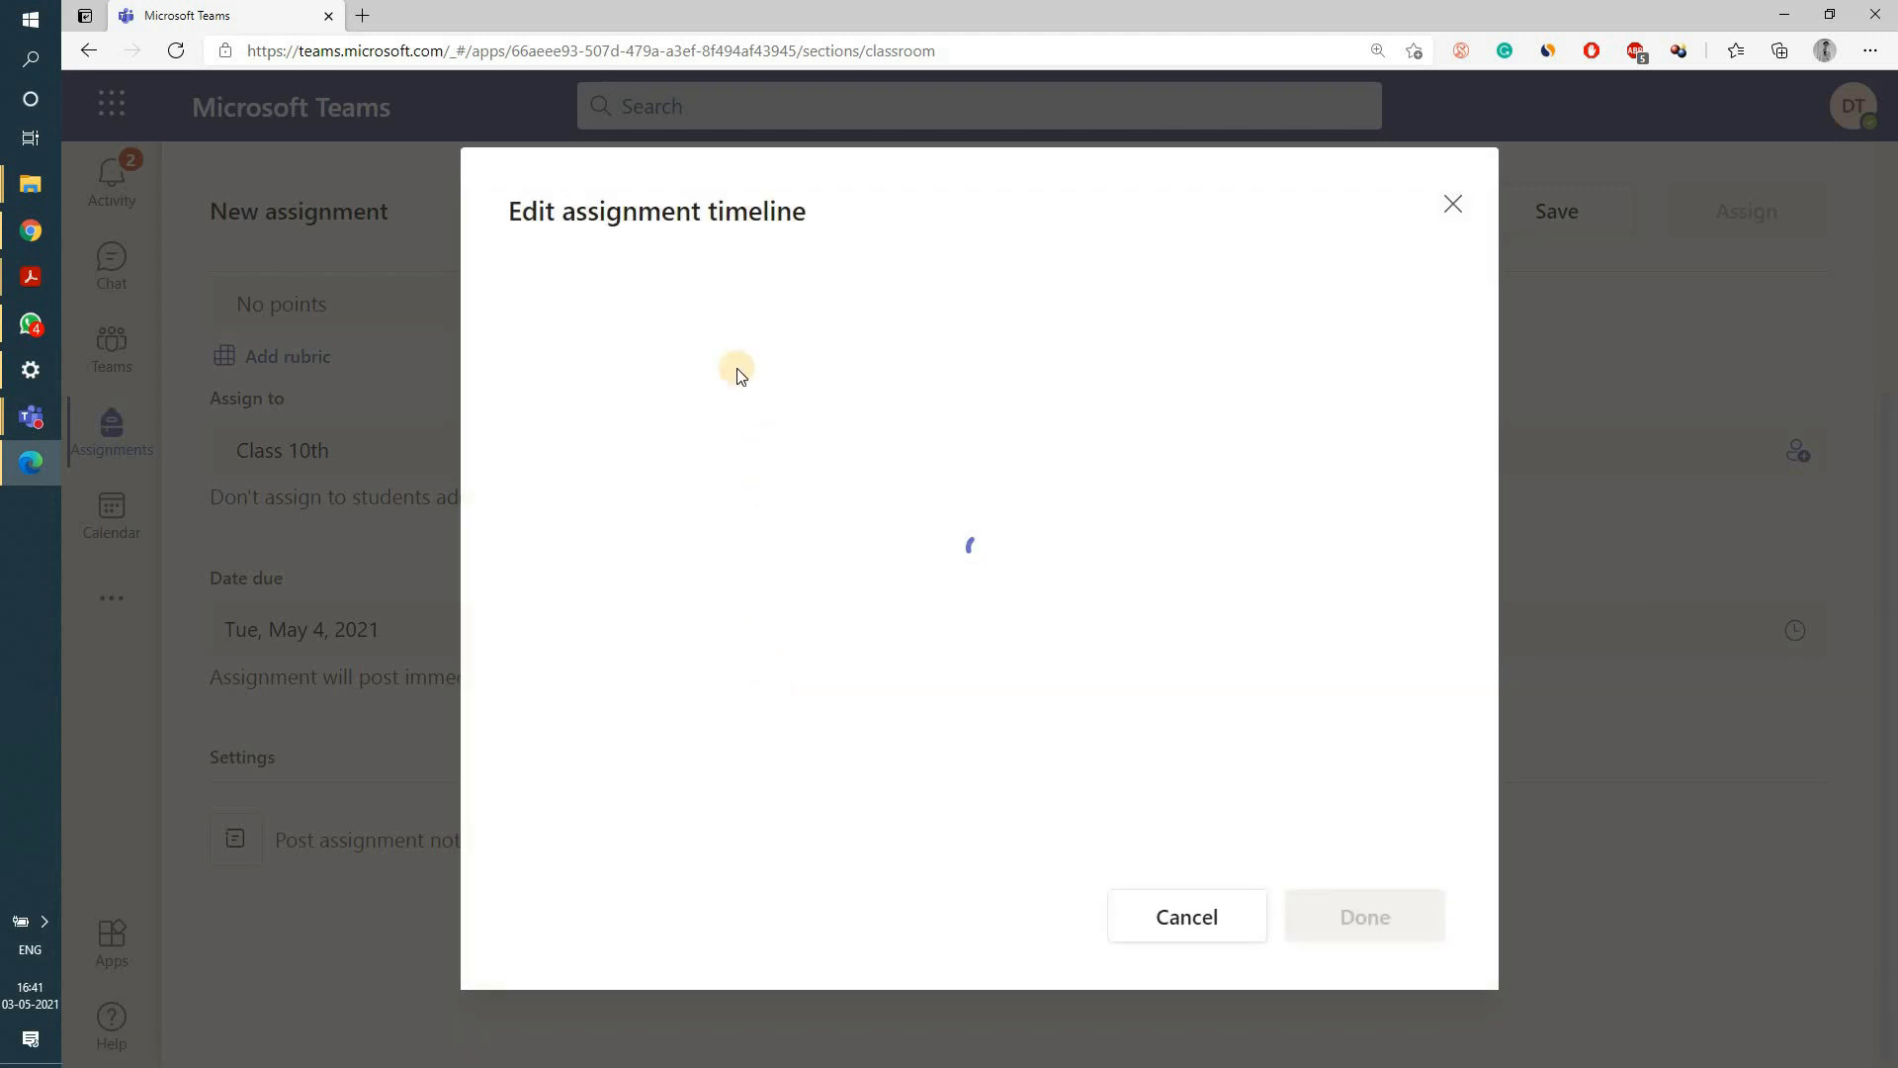
pyautogui.moveTo(585, 295); pyautogui.dragTo(827, 295)
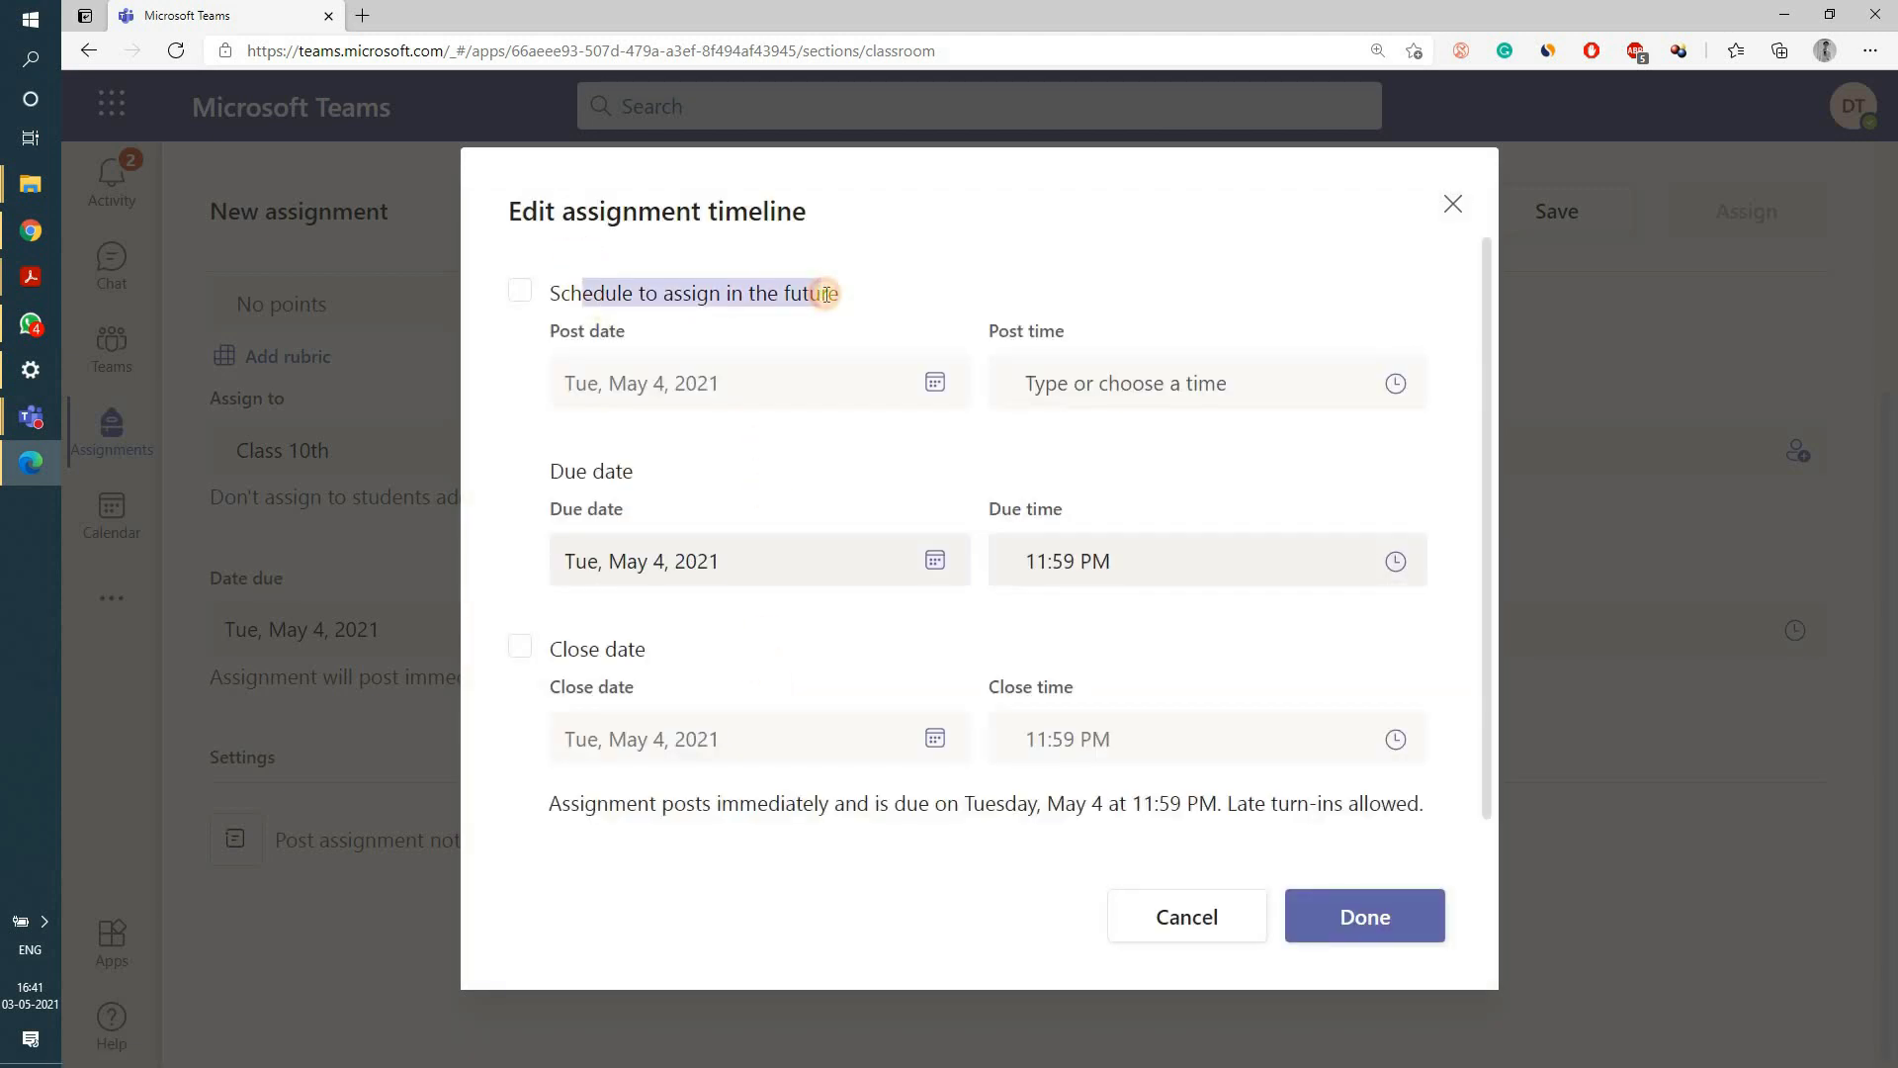
pyautogui.click(803, 345)
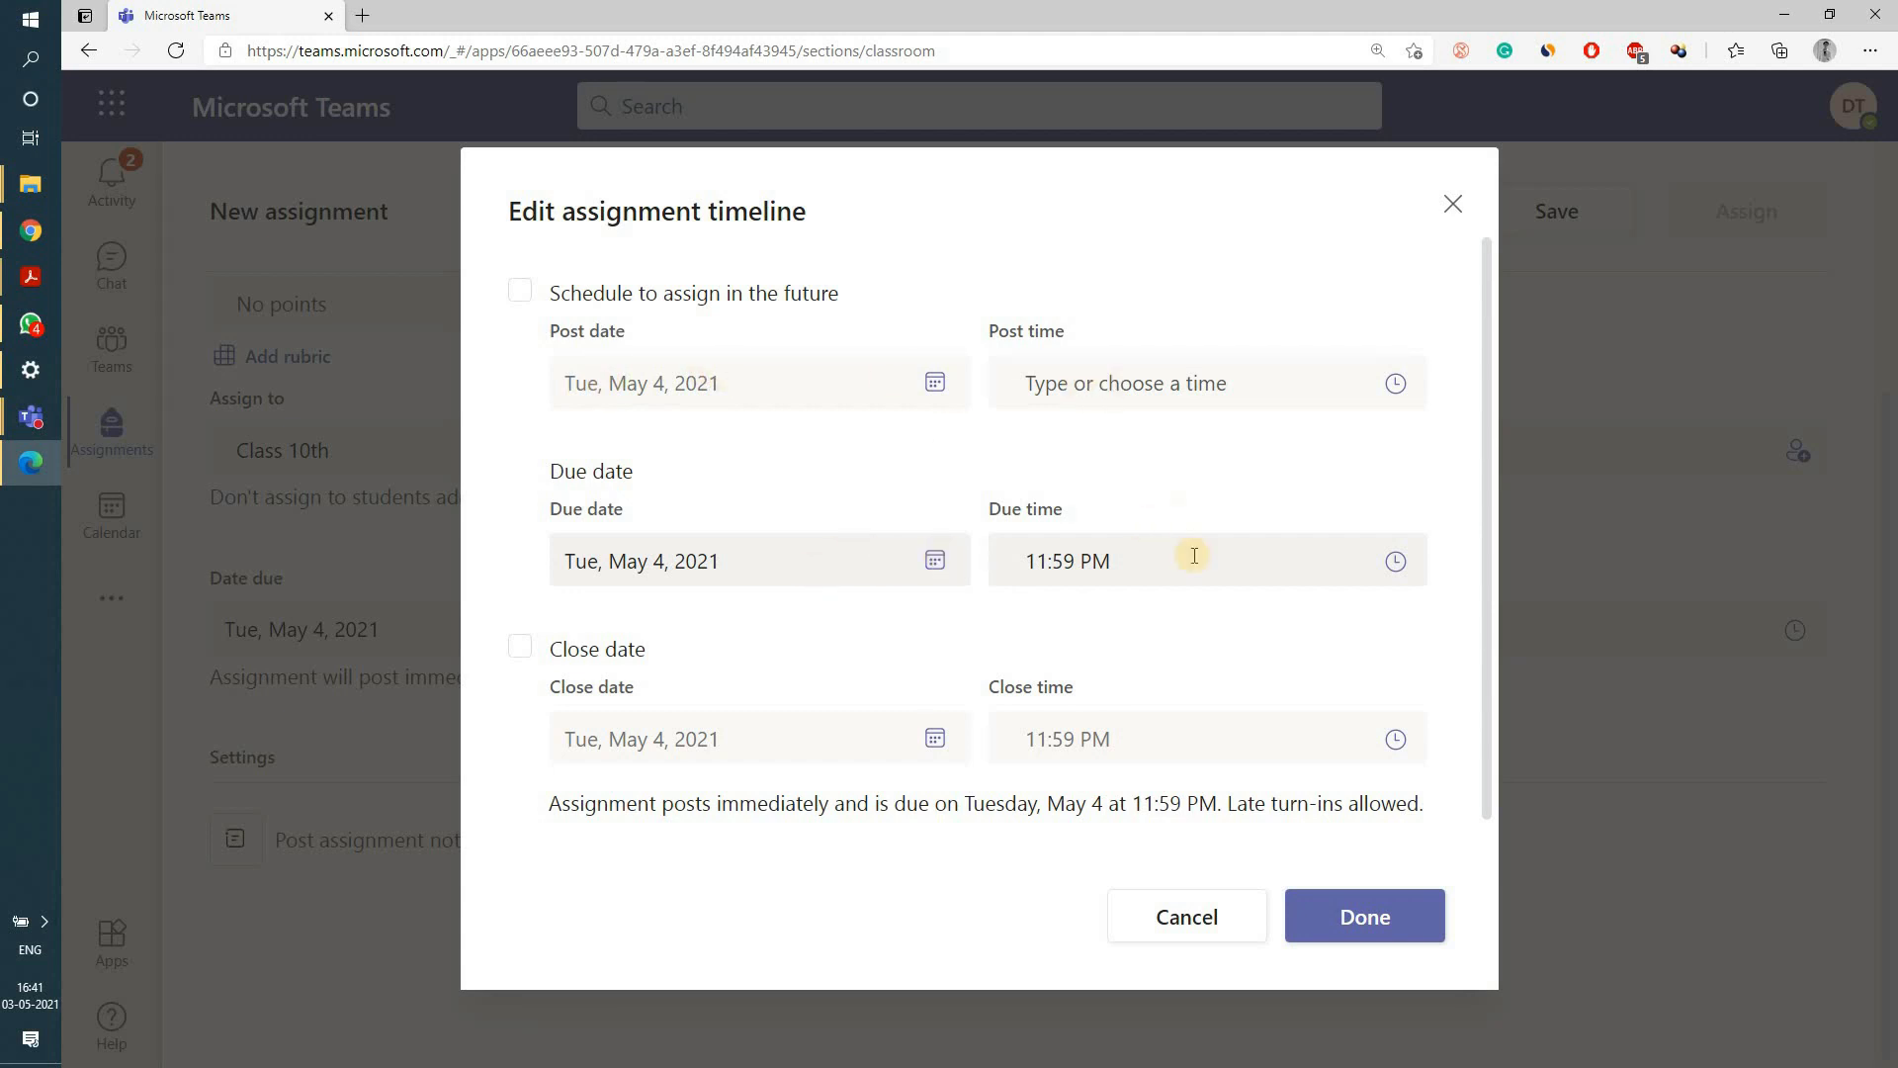
pyautogui.click(1179, 929)
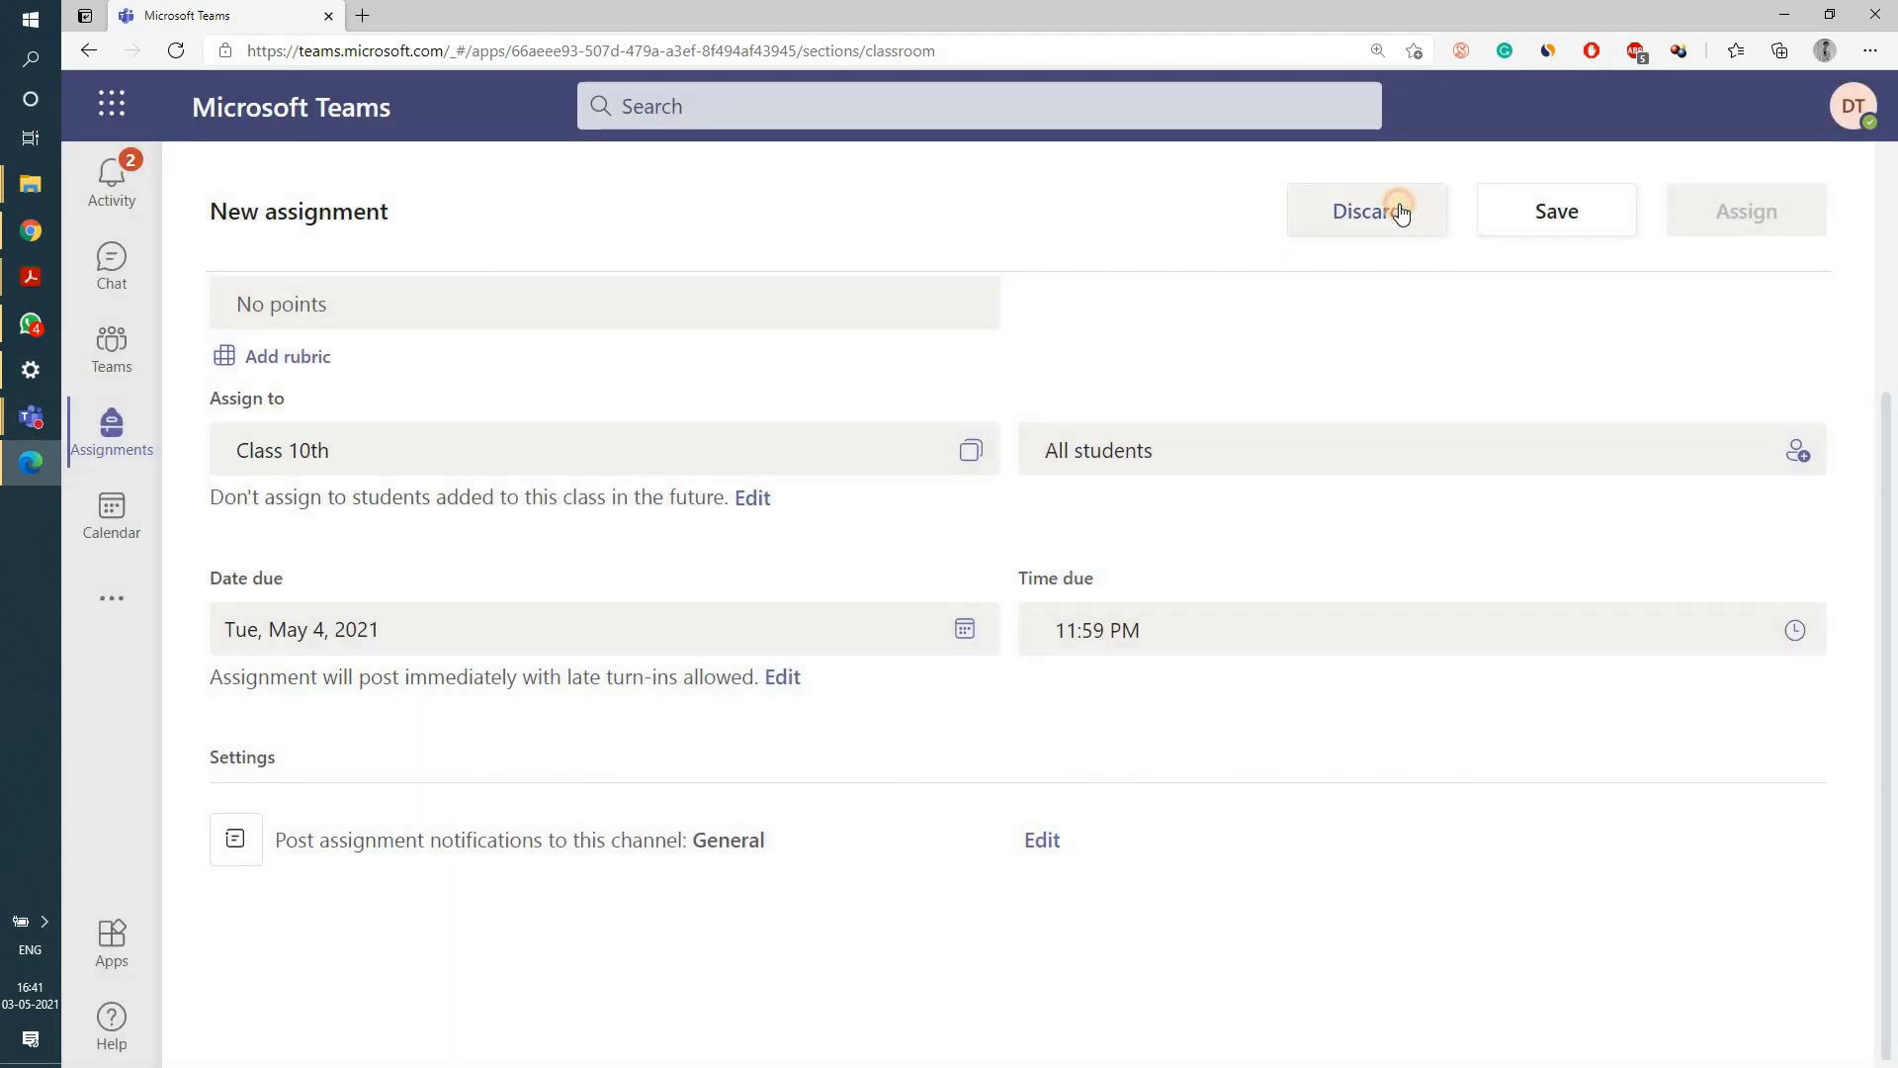
pyautogui.click(1401, 212)
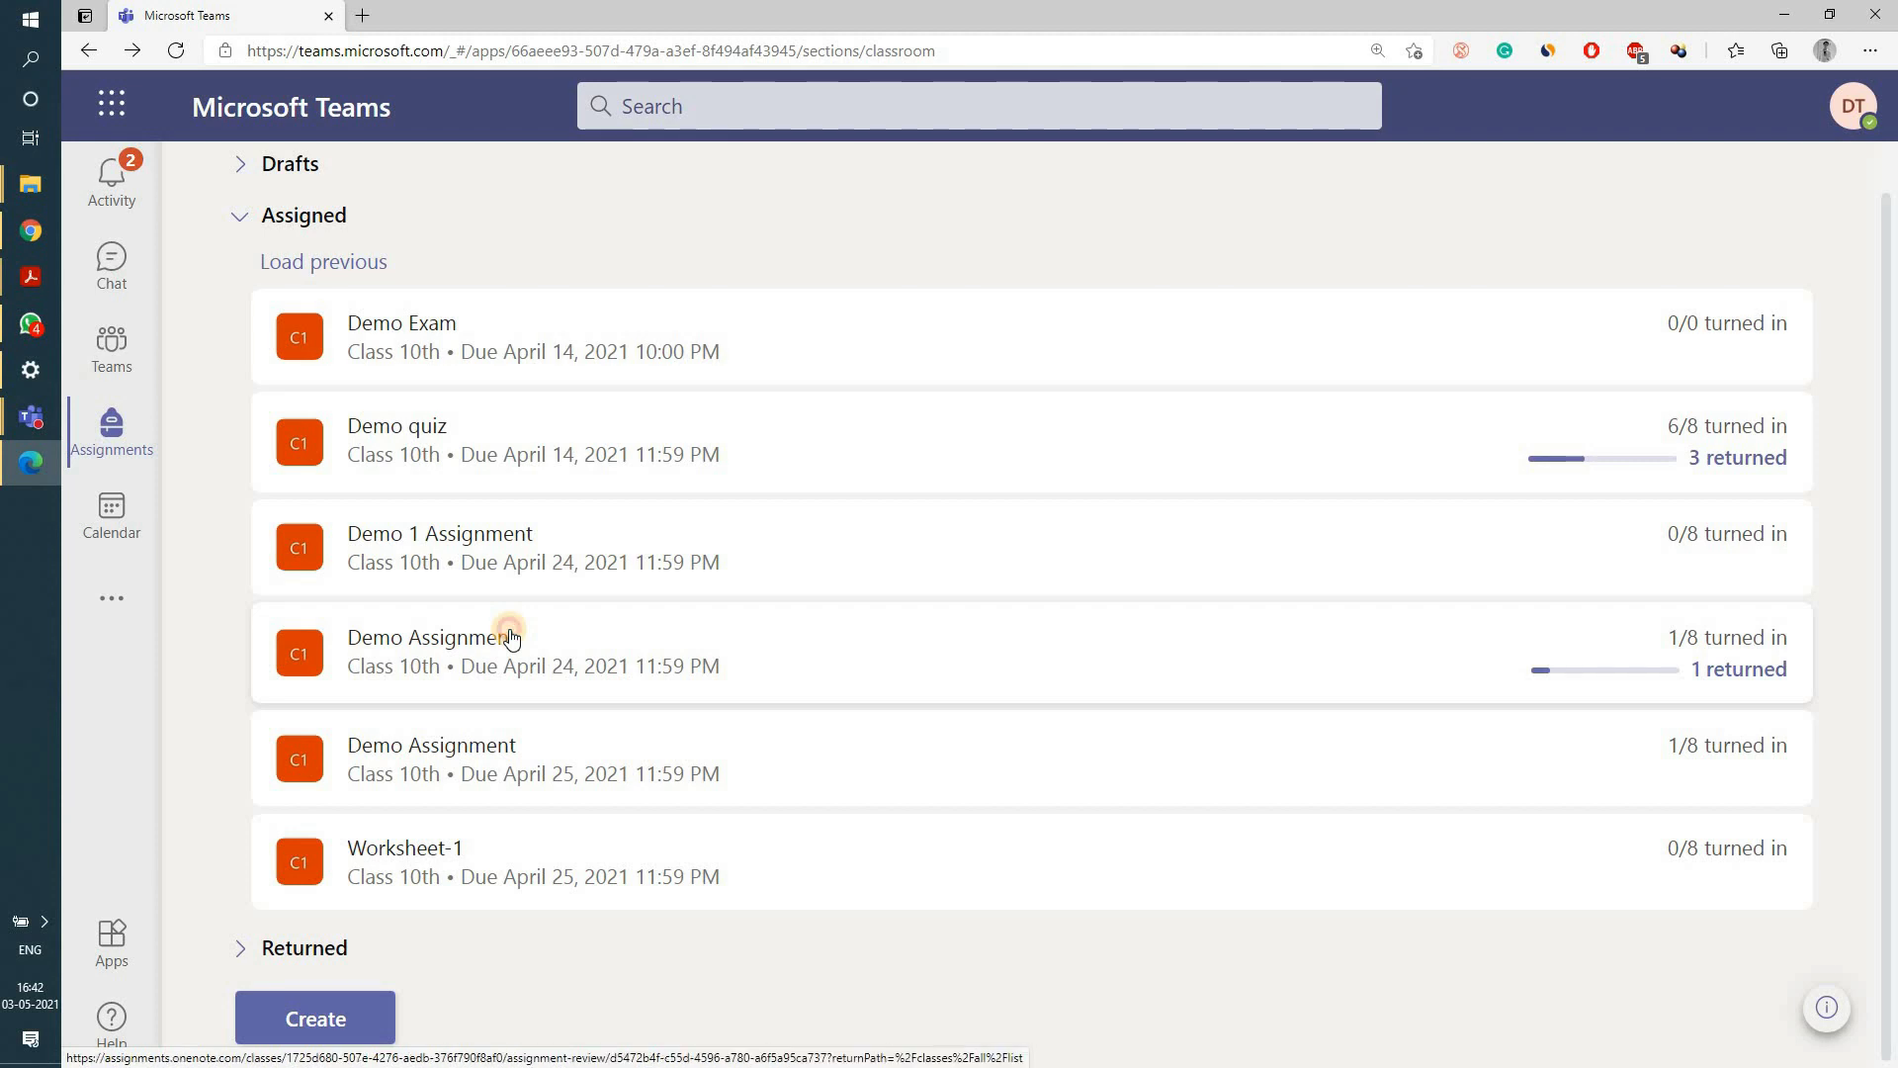
# Step: Open the Demo Assignment due April 24, 2021 and look through the students' turn-in statuses
pyautogui.click(511, 635)
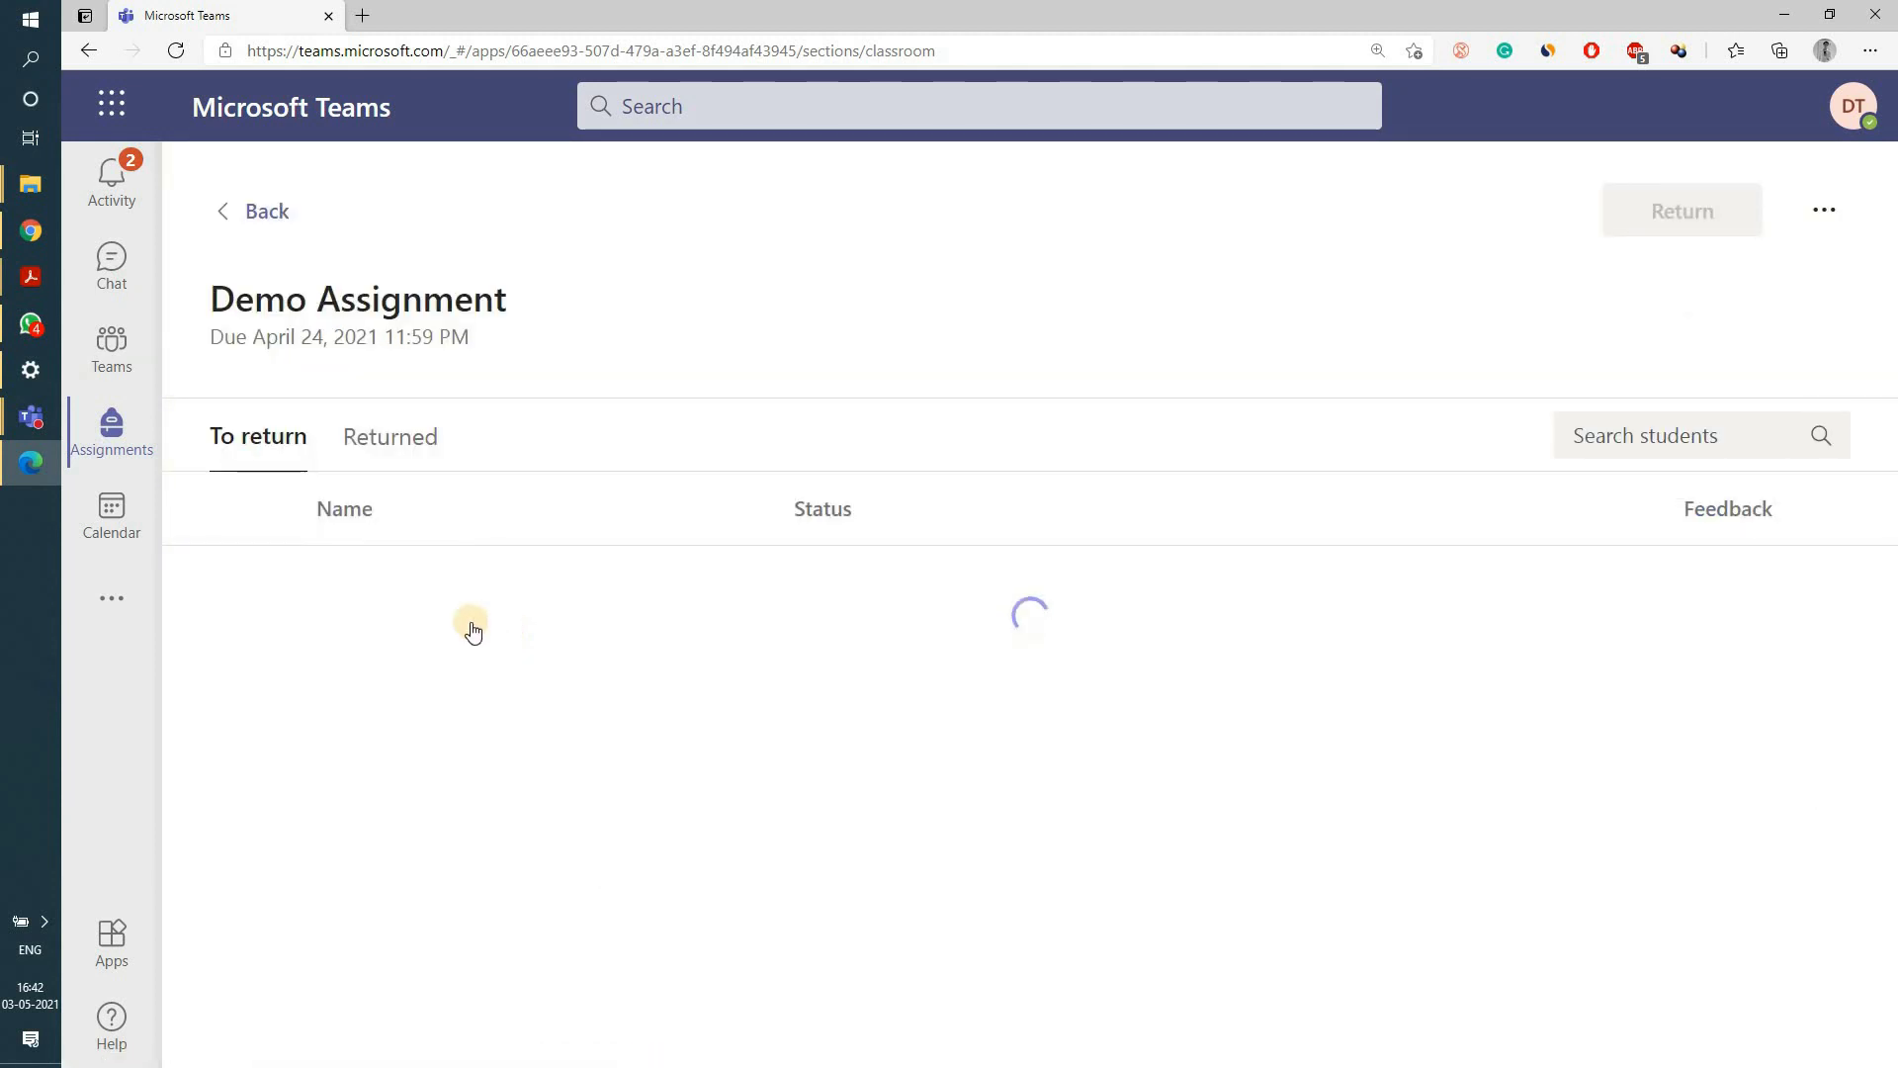
pyautogui.scroll(-2, 485, 593)
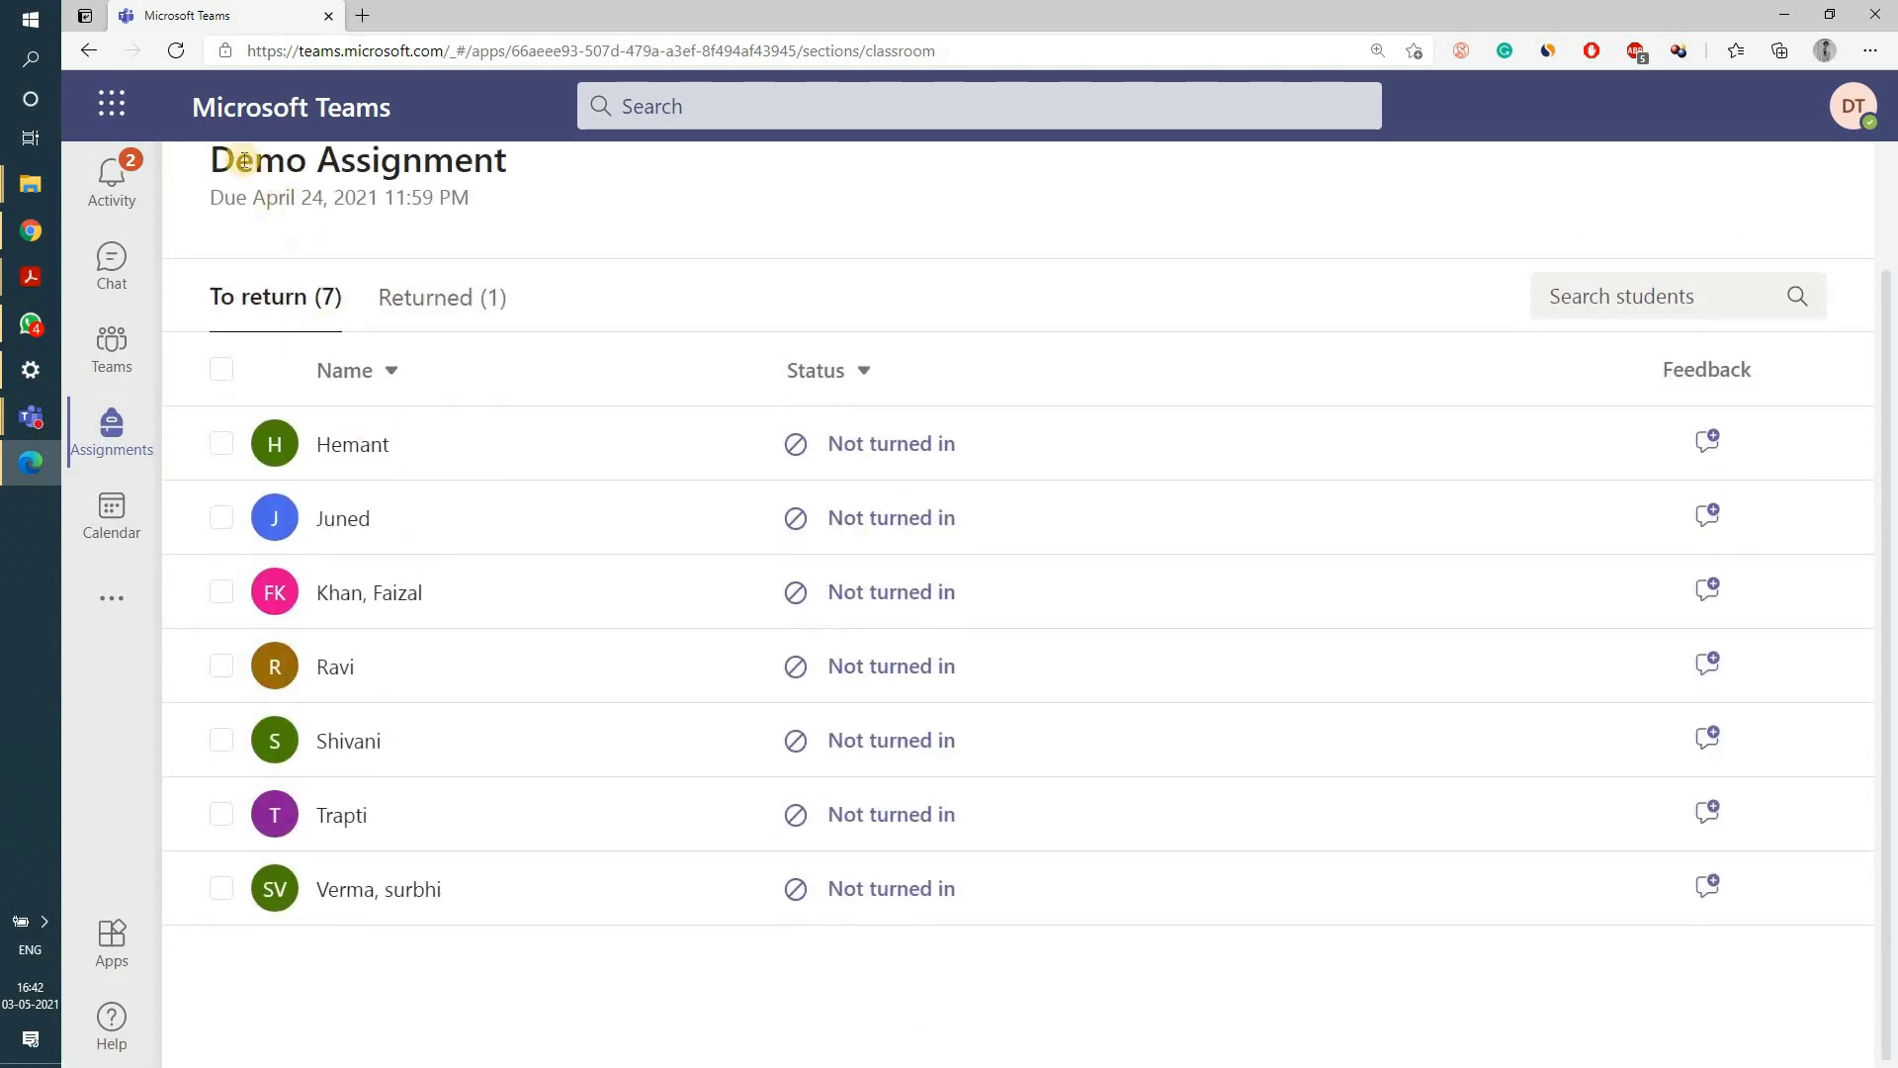
pyautogui.scroll(2, 436, 158)
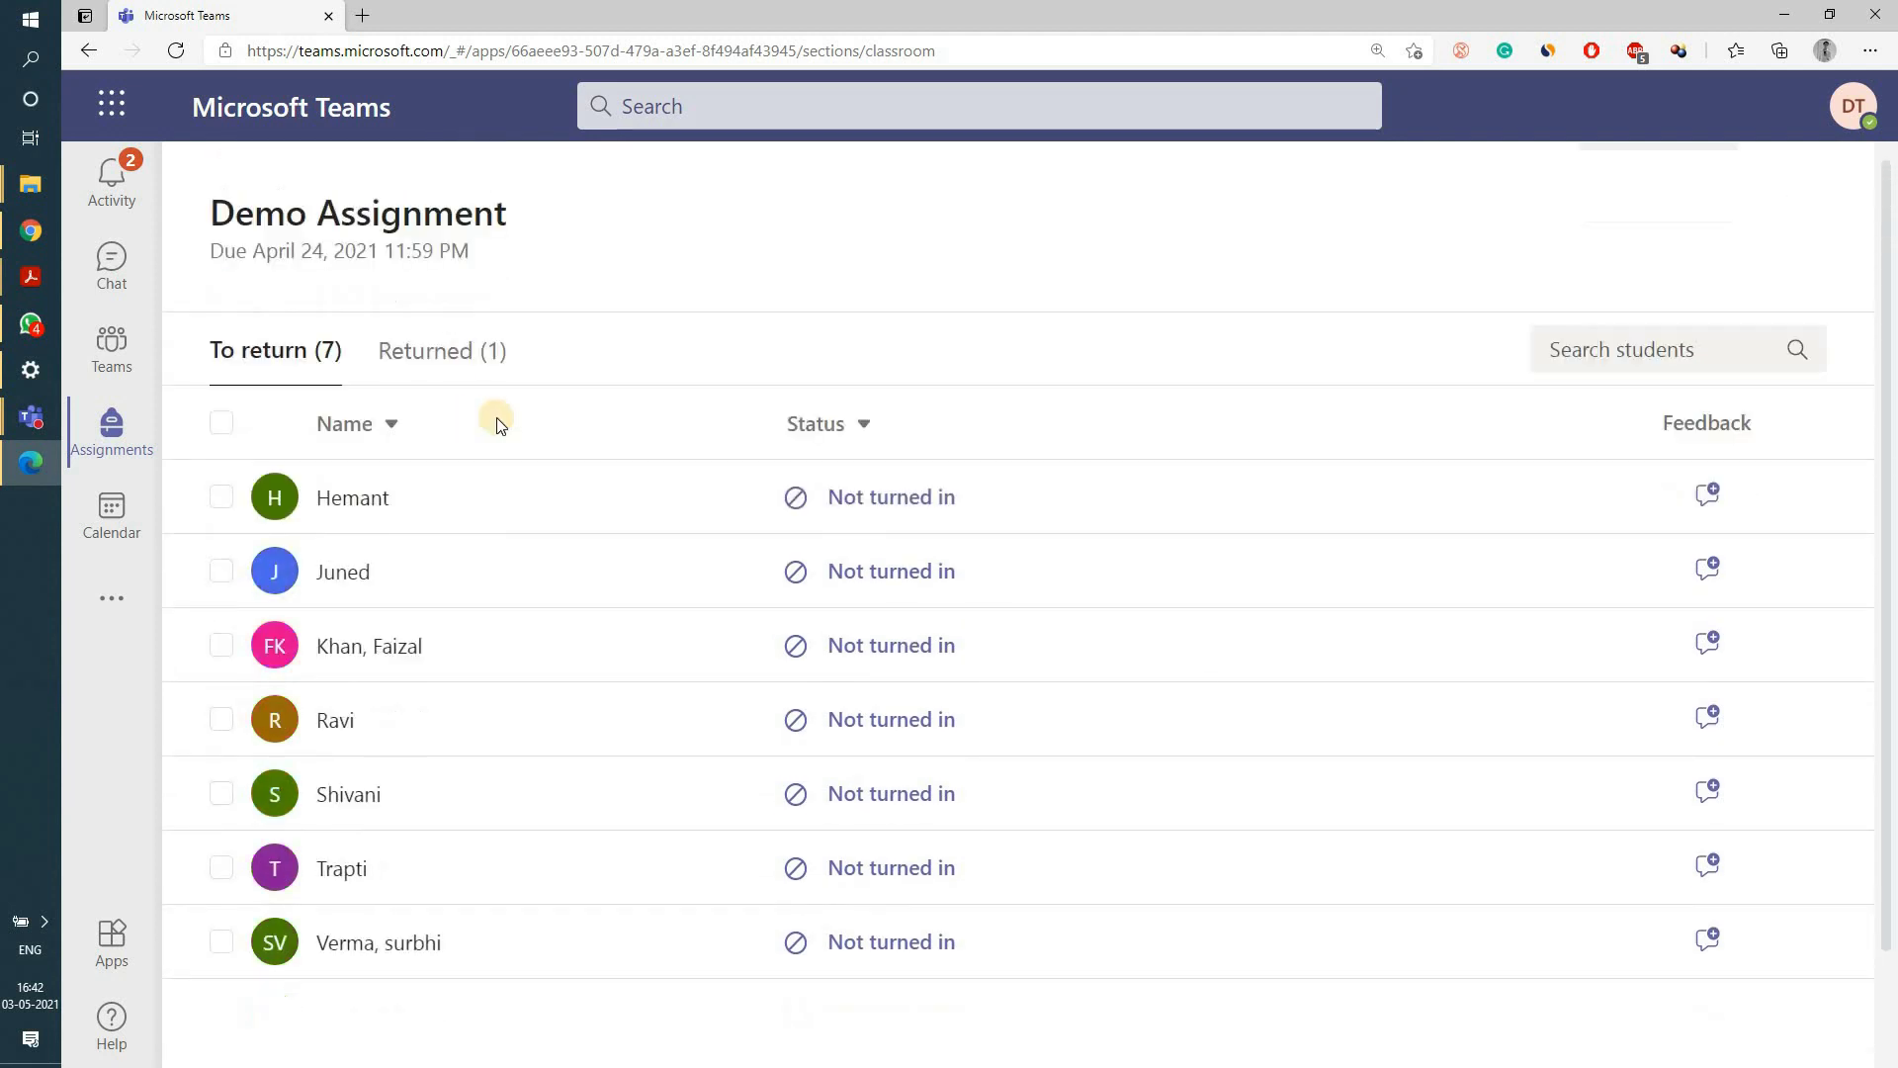
pyautogui.scroll(-2, 496, 423)
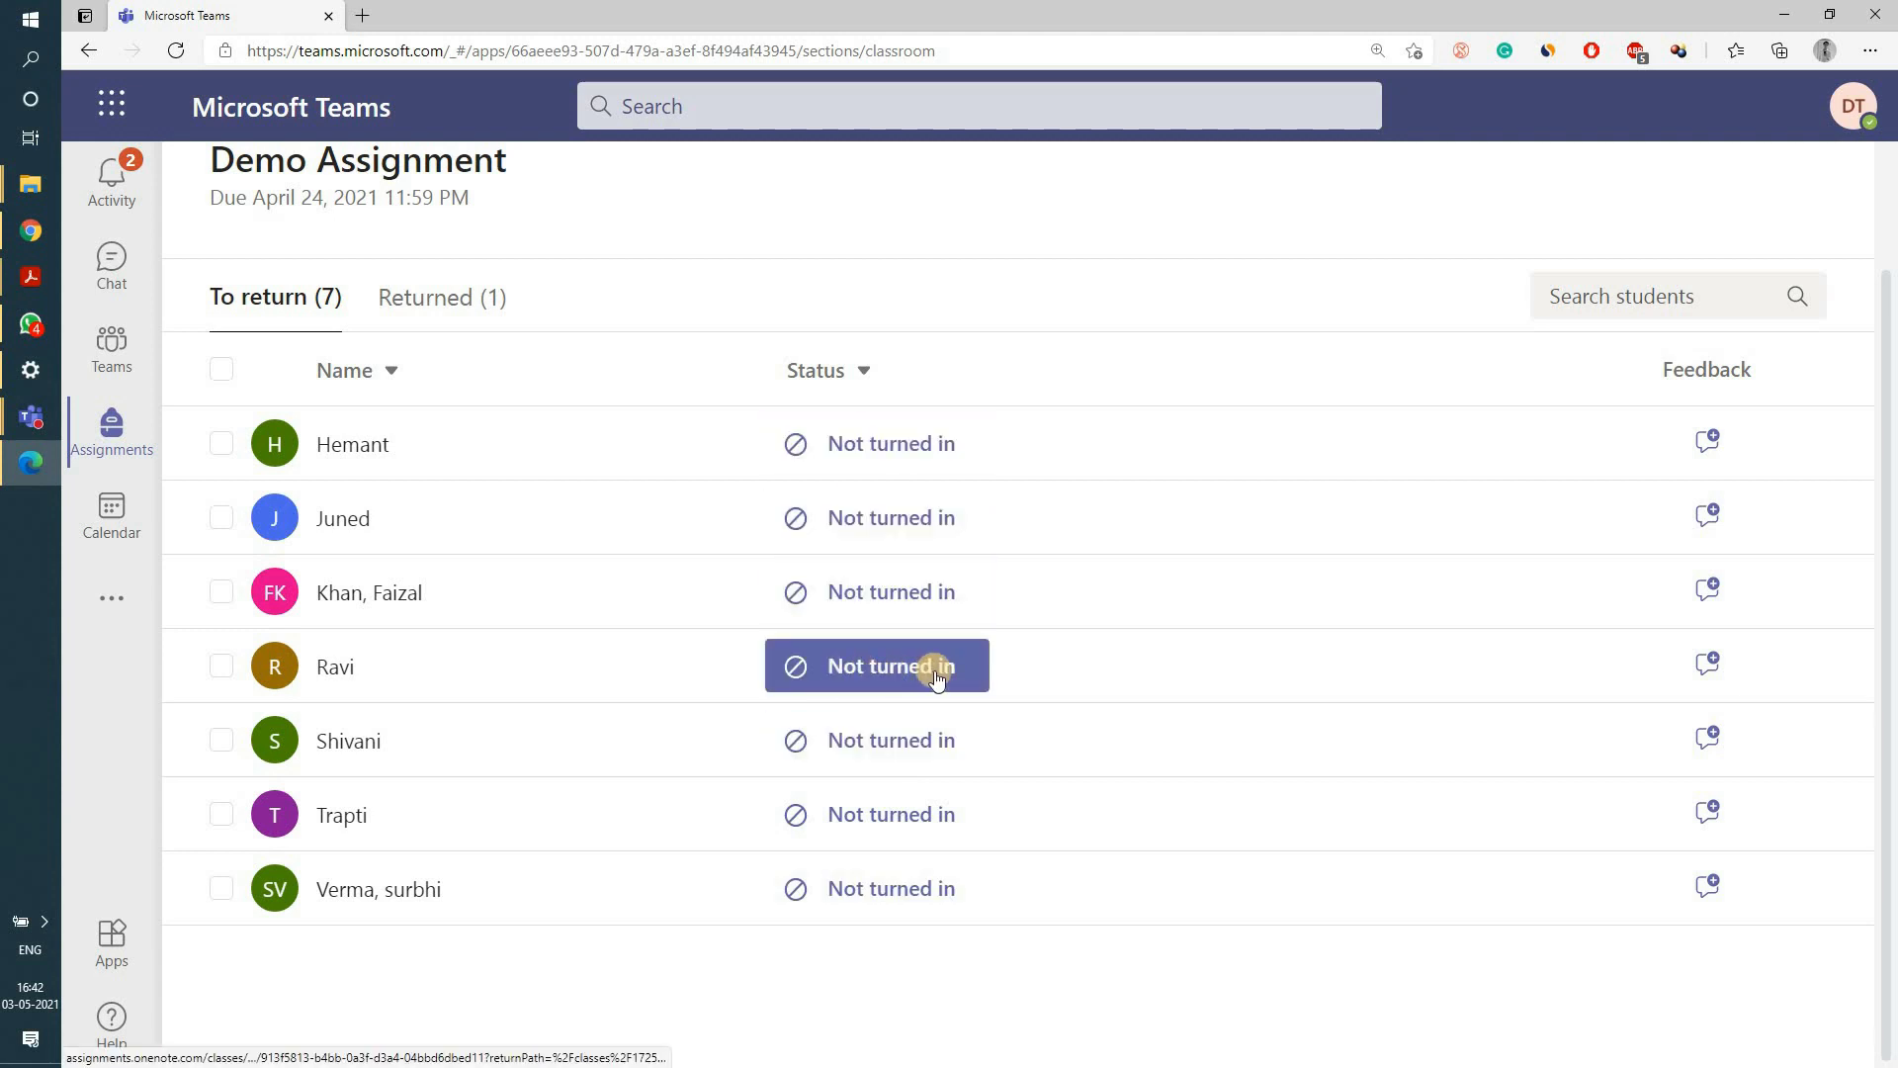
# Step: Check one student's work page in the To return list and examine the assignment's Returned list
pyautogui.click(331, 664)
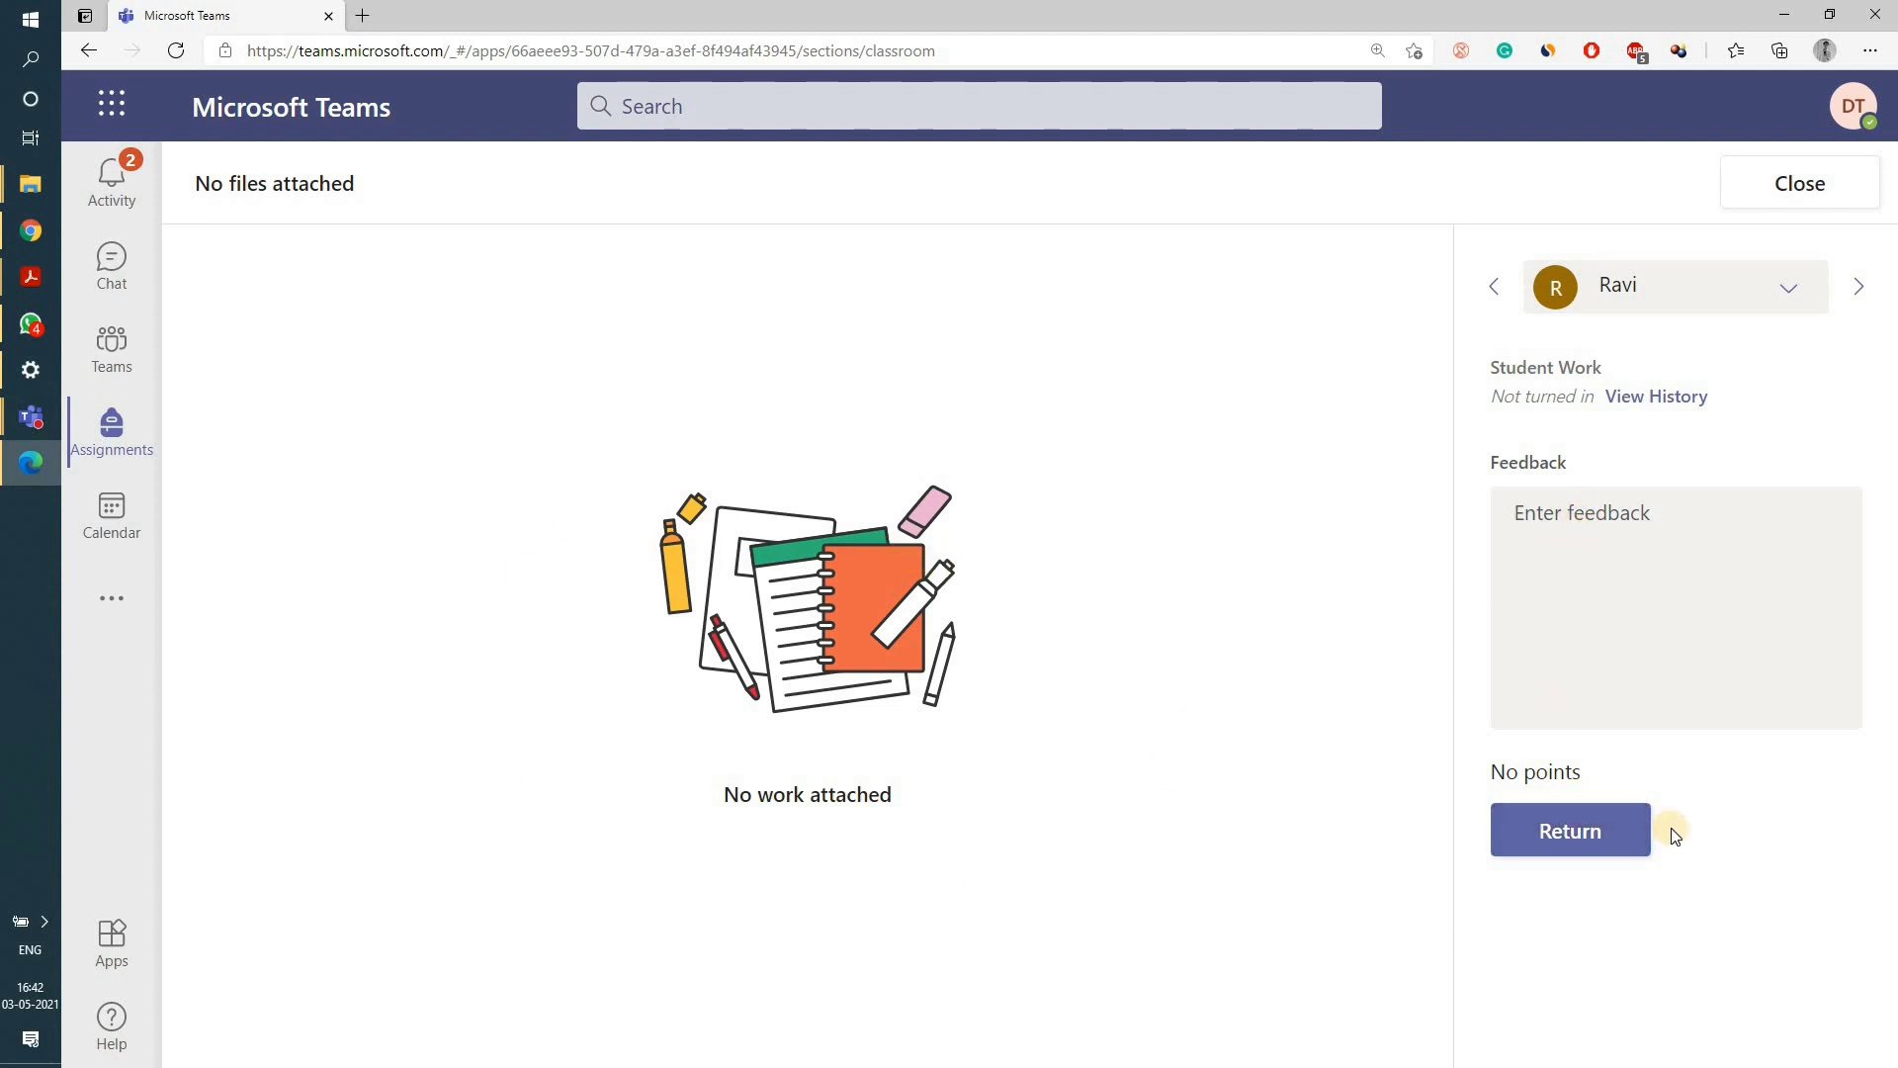
pyautogui.click(1830, 181)
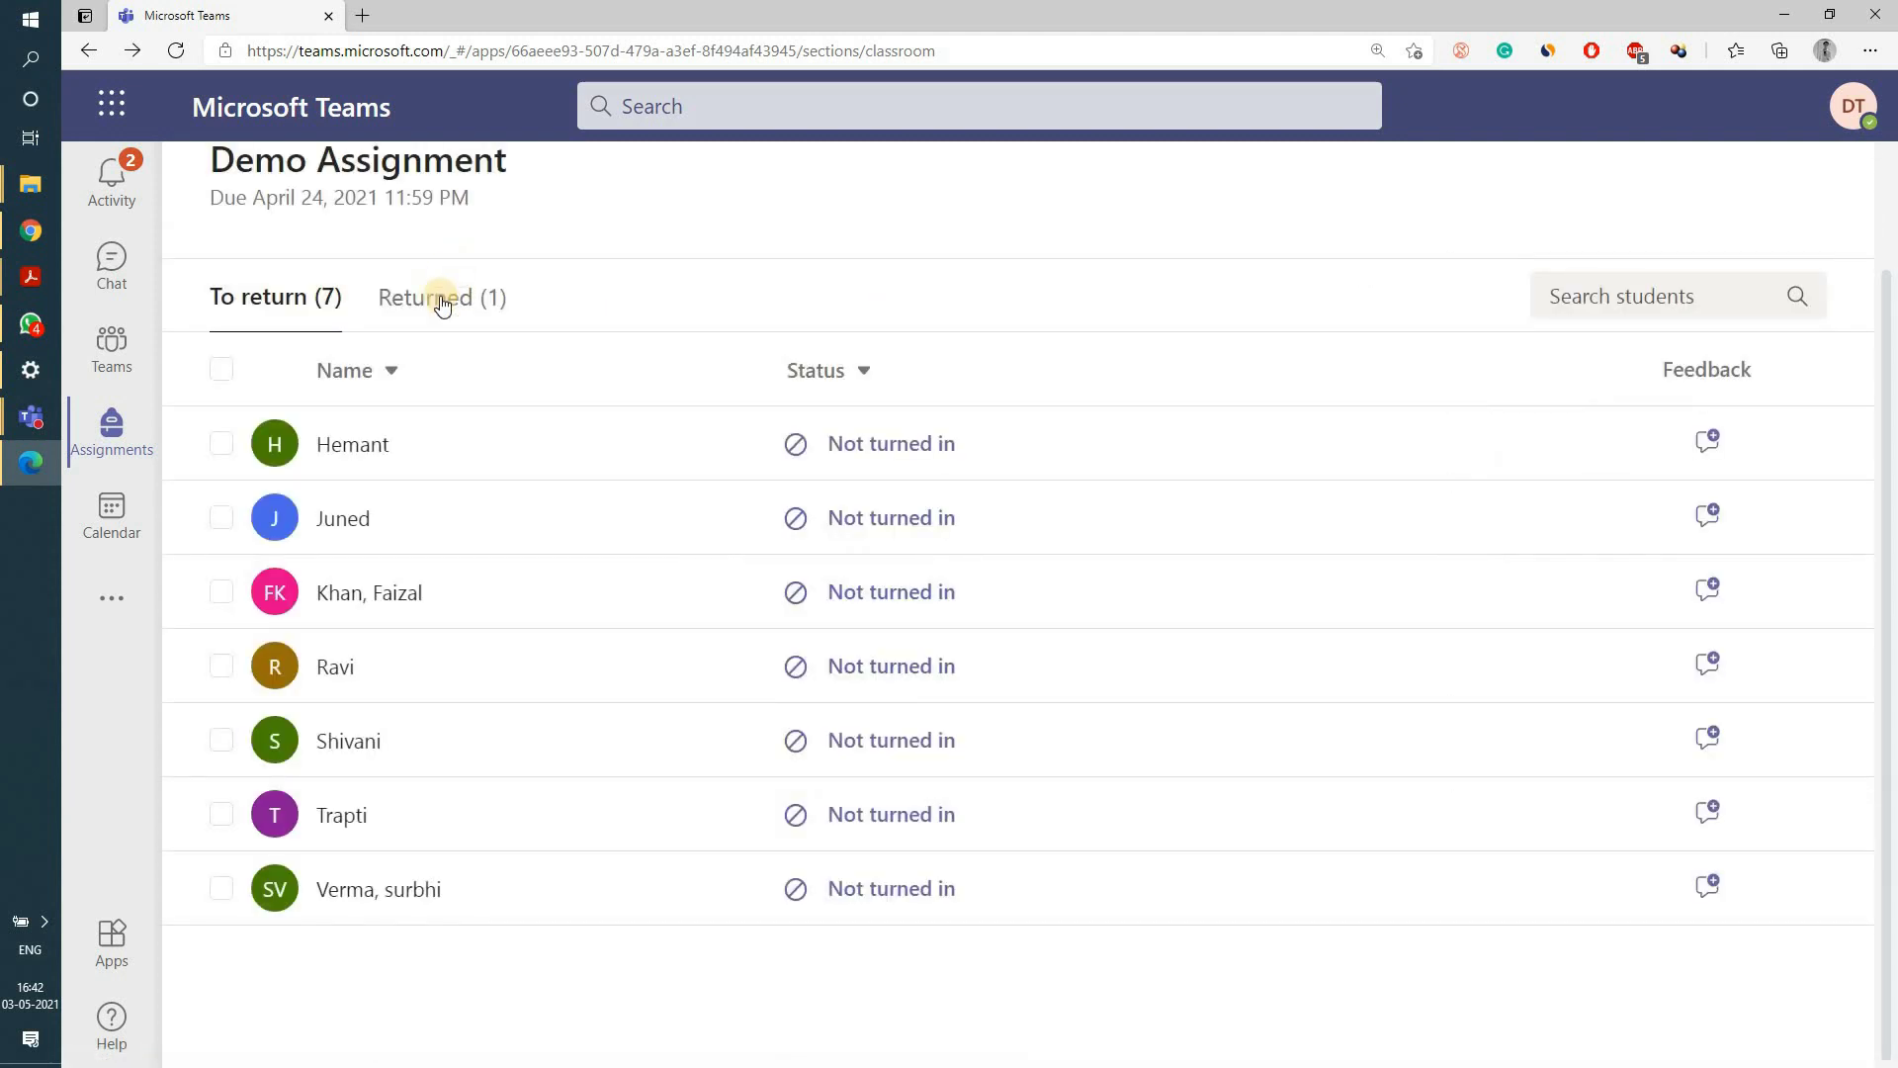
pyautogui.click(442, 299)
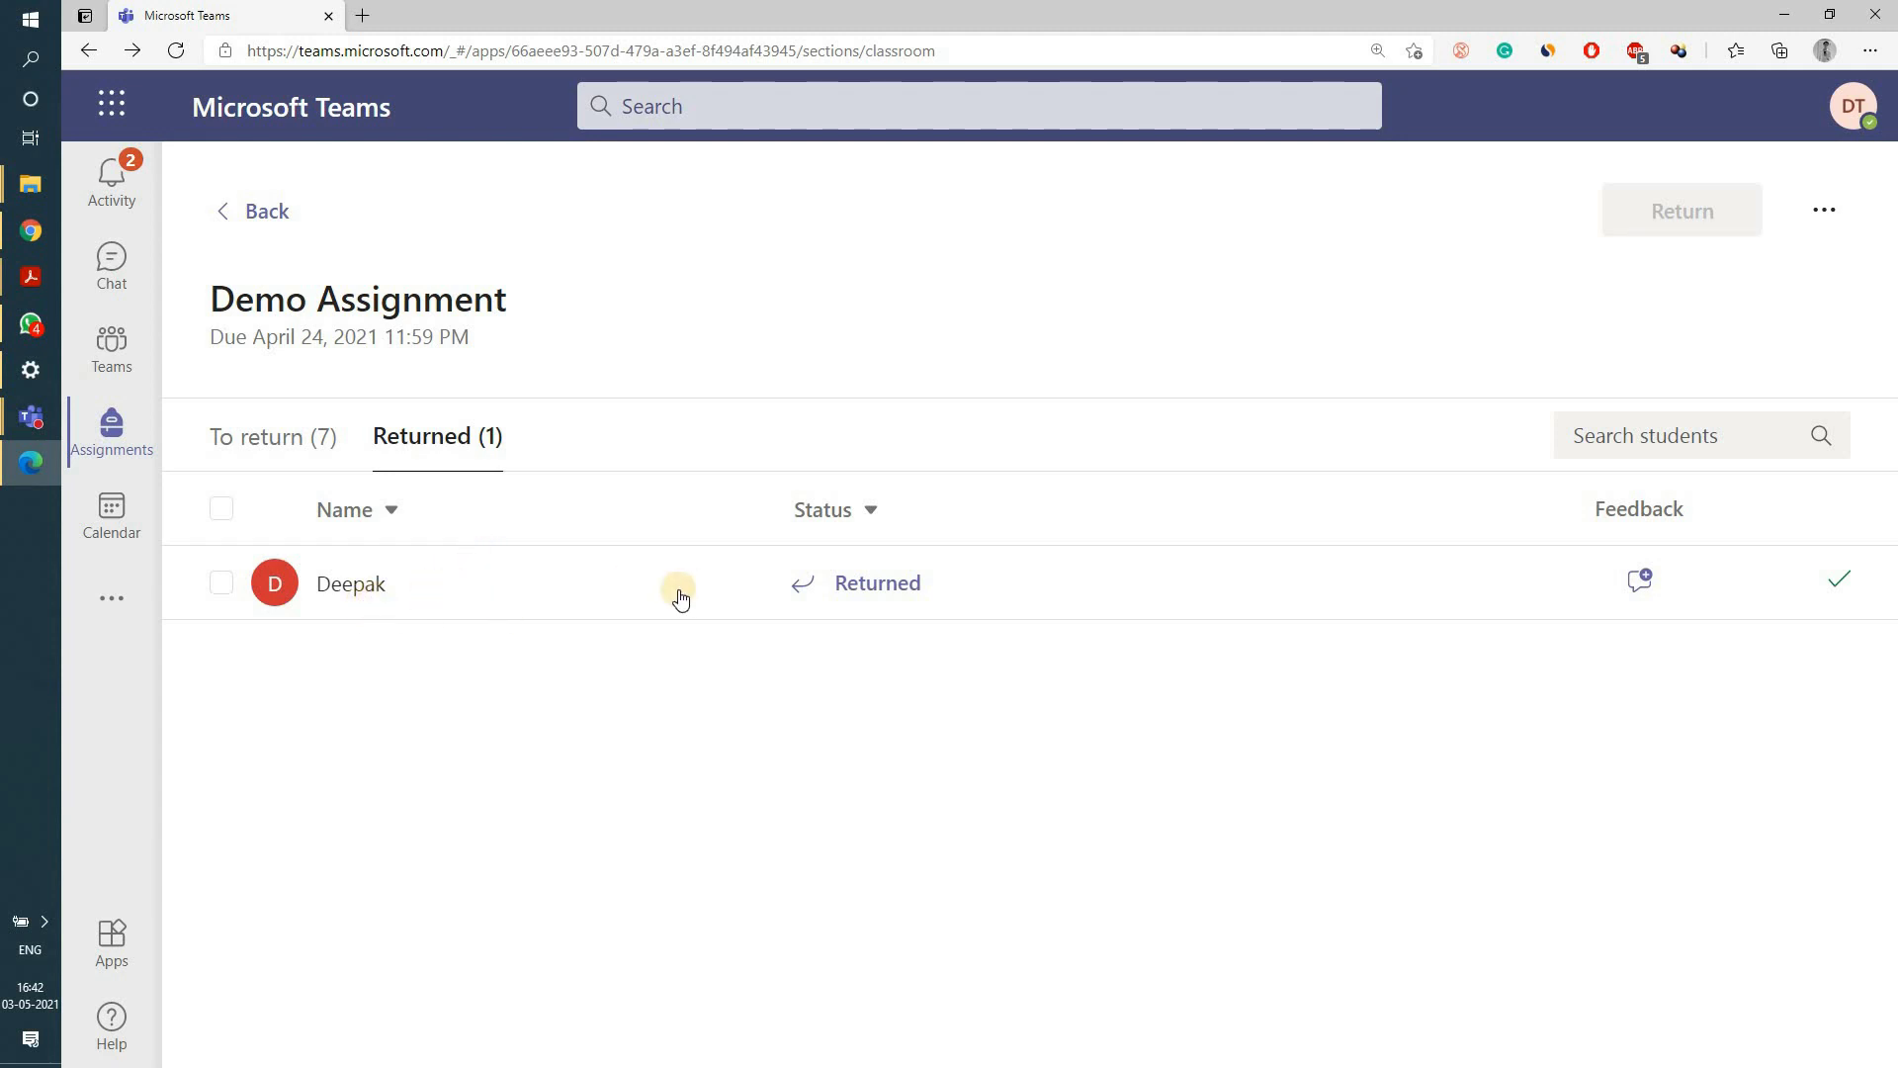
pyautogui.click(274, 448)
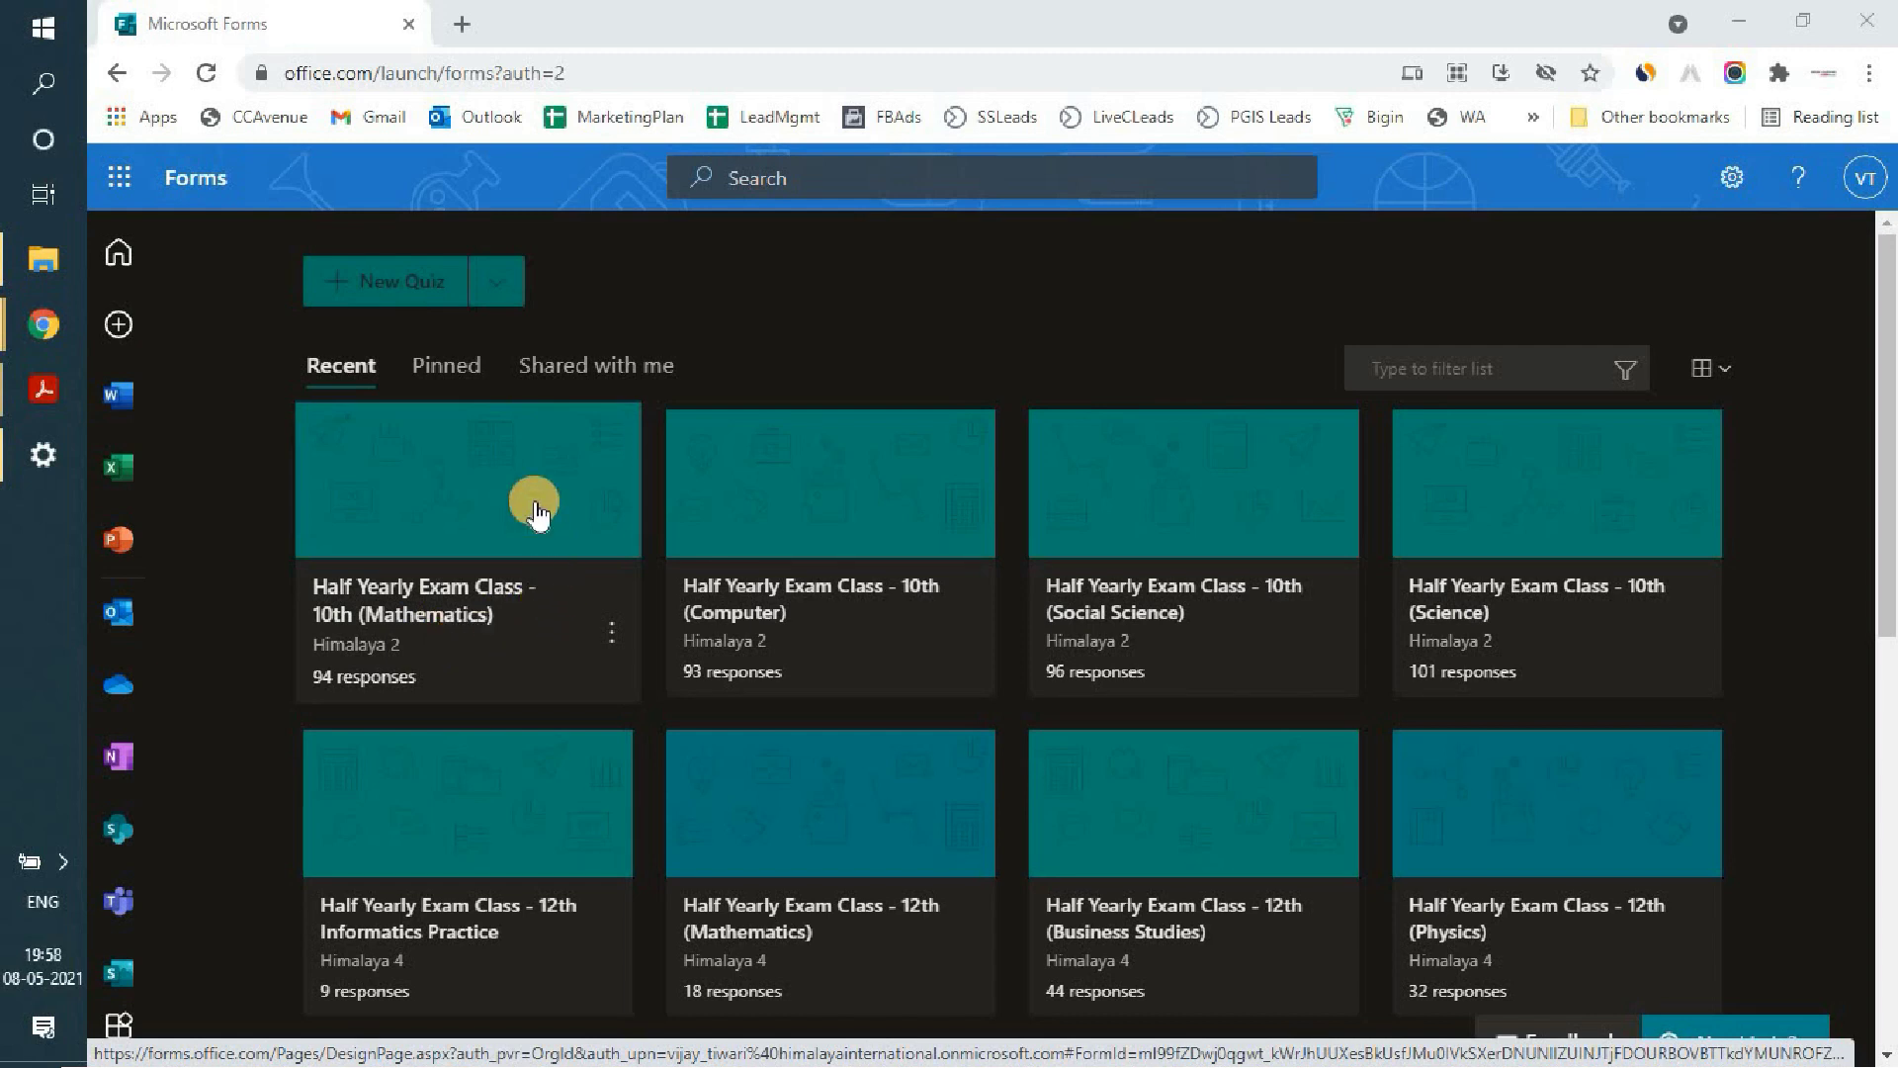
# Step: Open the Half Yearly Exam Class - 10th (Mathematics) quiz in Microsoft Forms in full screen, signing in with the prefilled account password
pyautogui.click(428, 490)
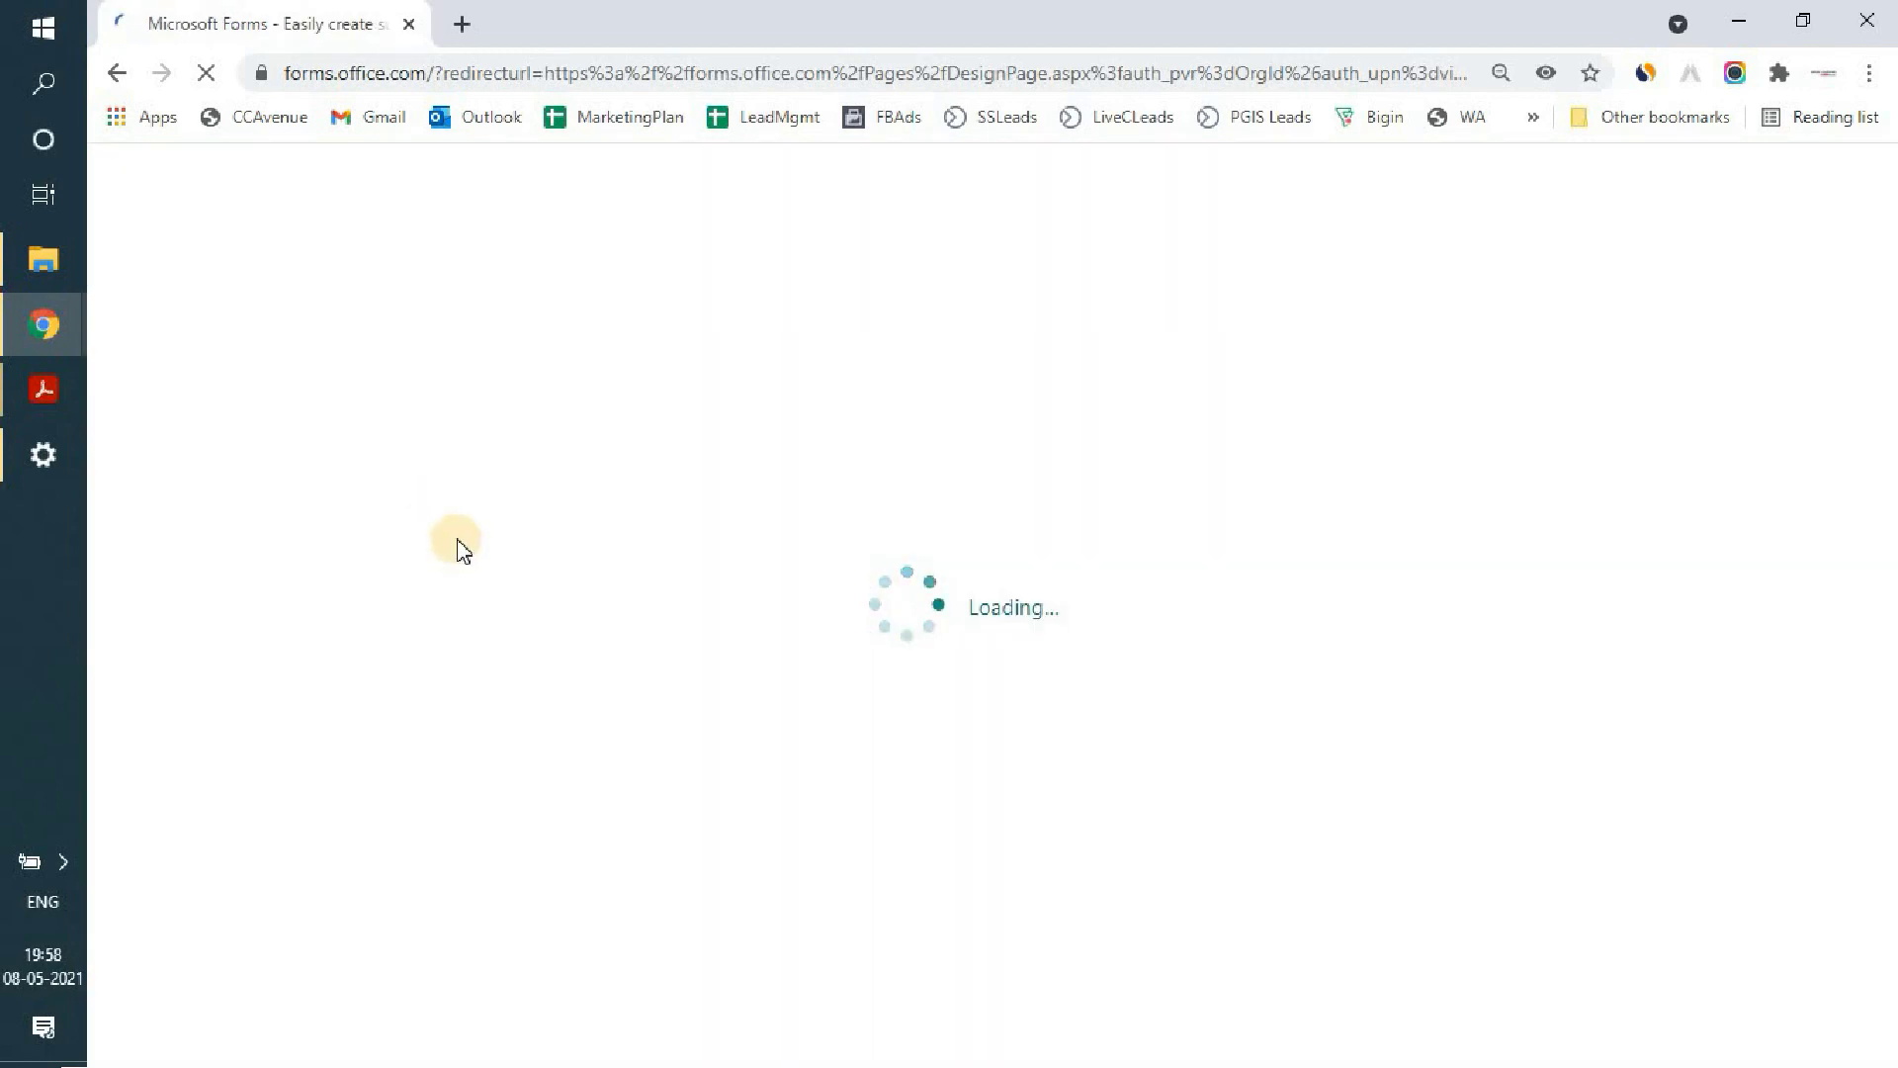
pyautogui.press('F11')
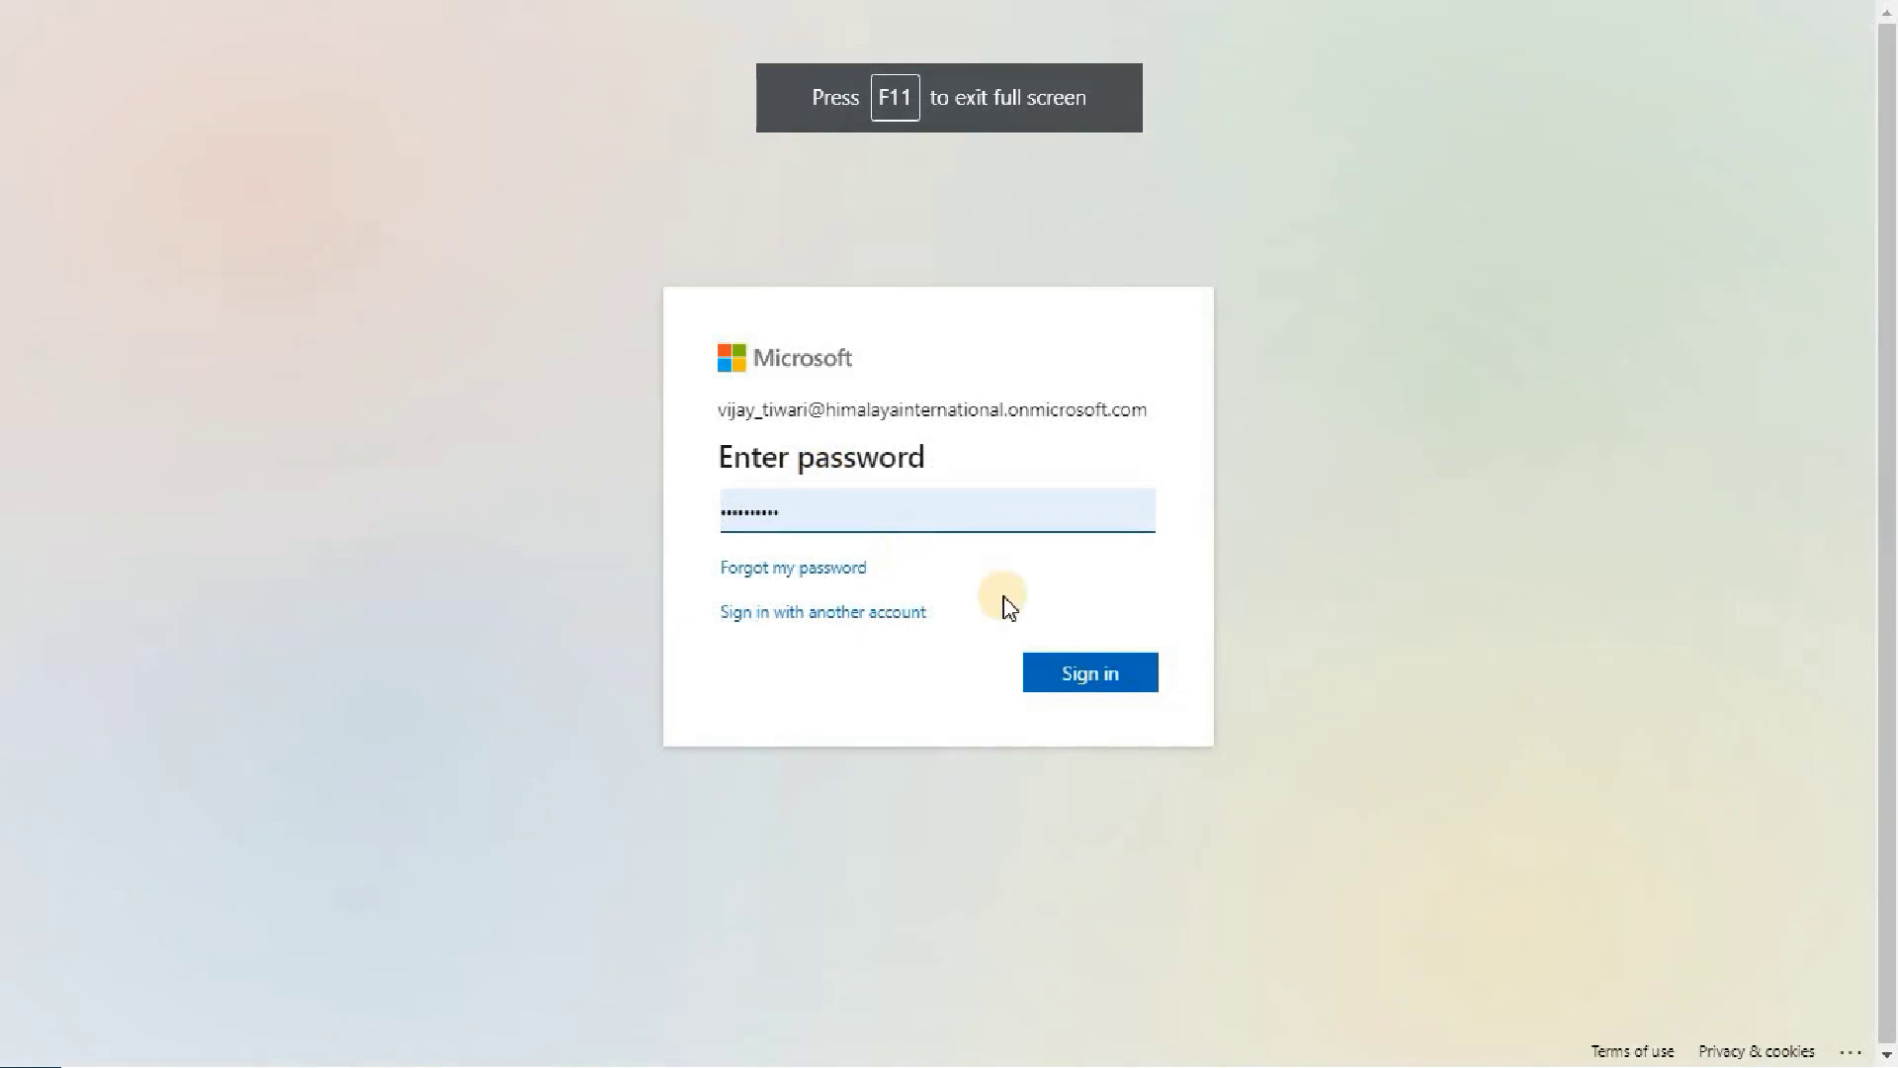
pyautogui.click(1060, 691)
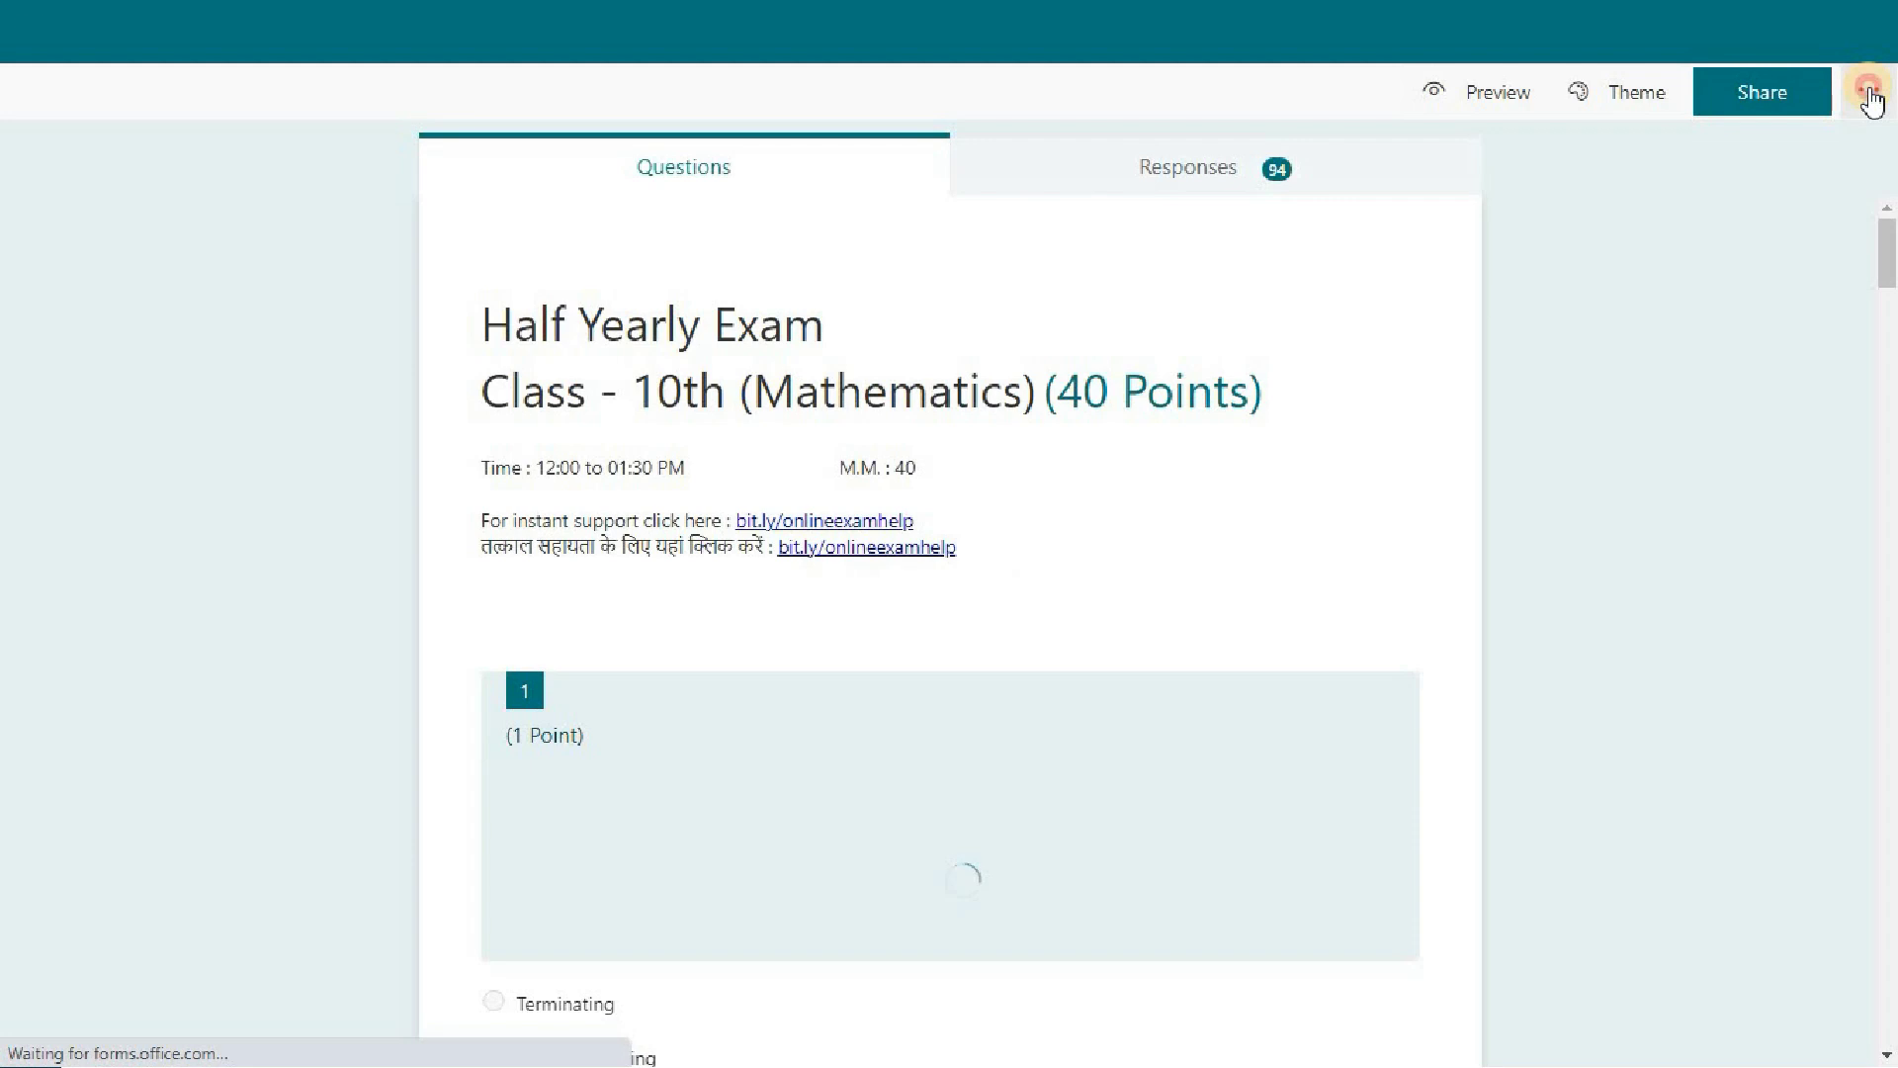
# Step: Open the quiz settings and examine who can respond, the start and end dates, and the other response options
pyautogui.click(1869, 93)
pyautogui.click(1755, 160)
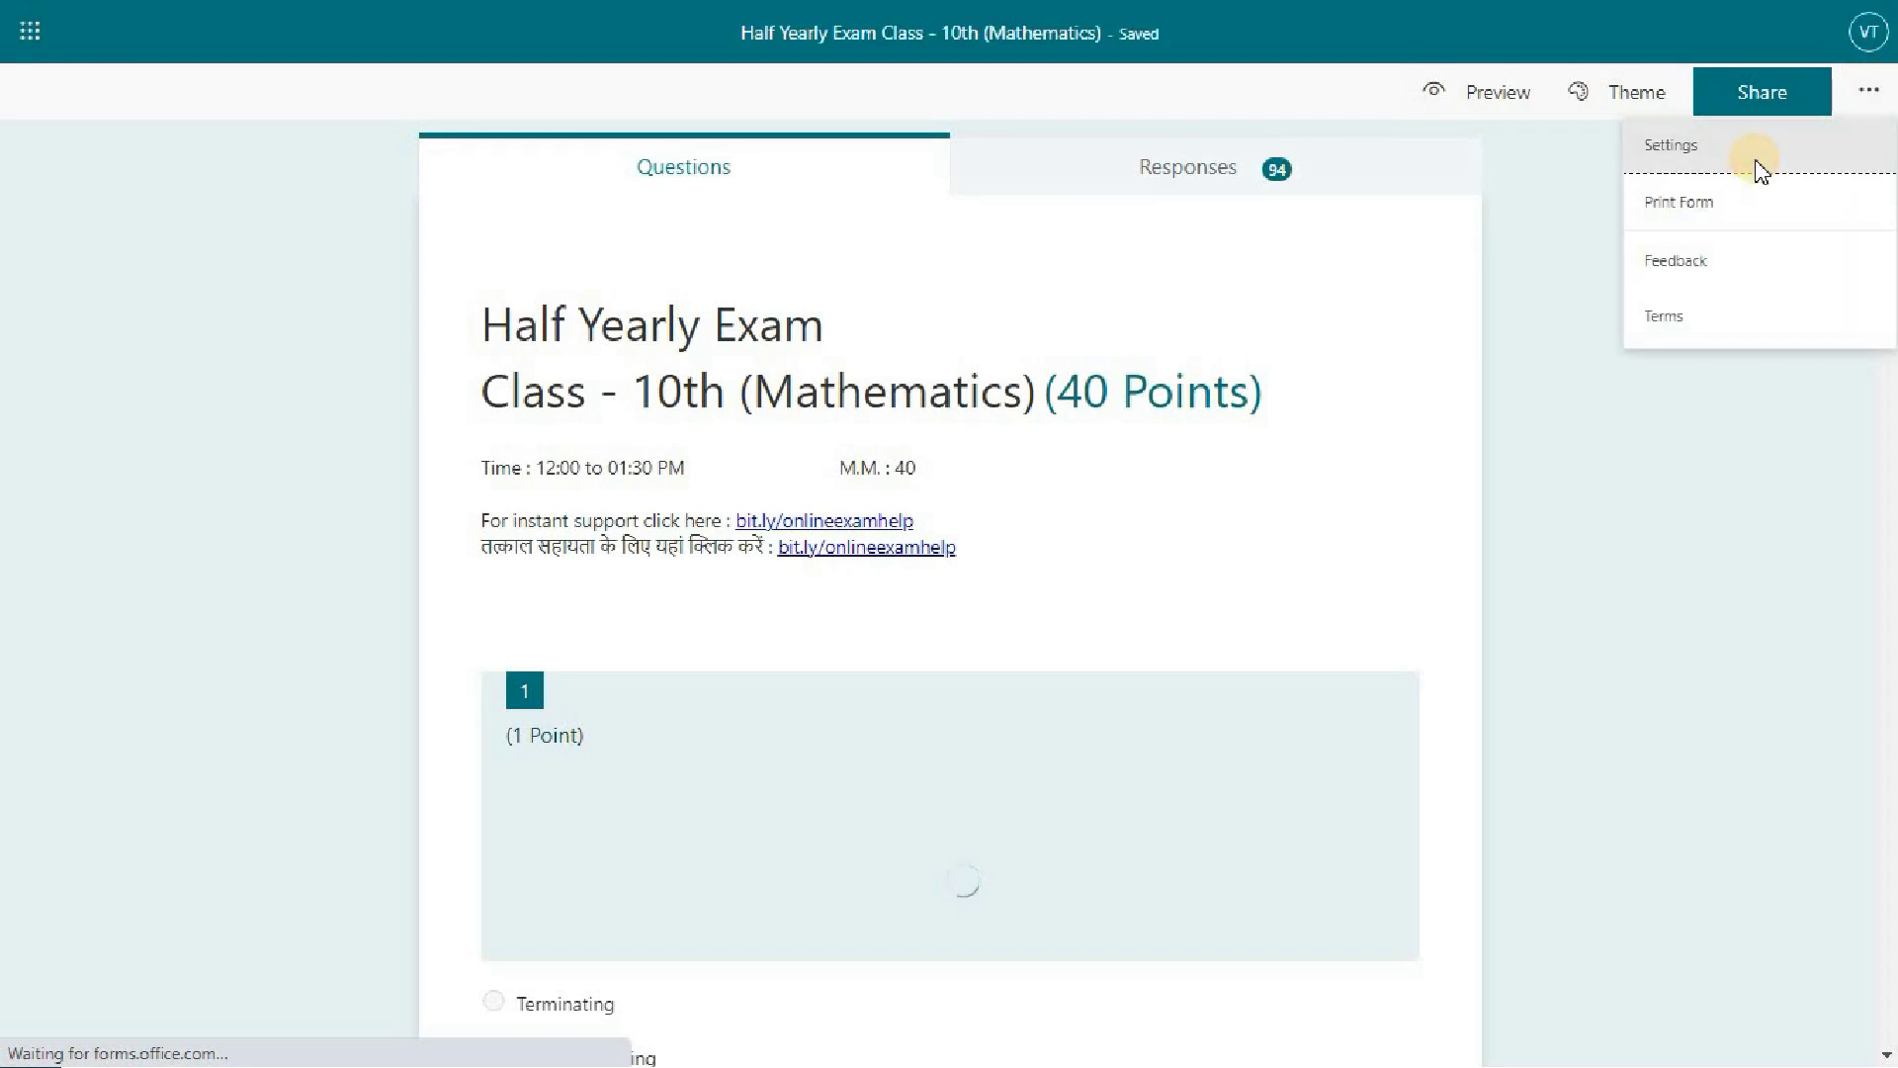
pyautogui.scroll(-2, 1567, 785)
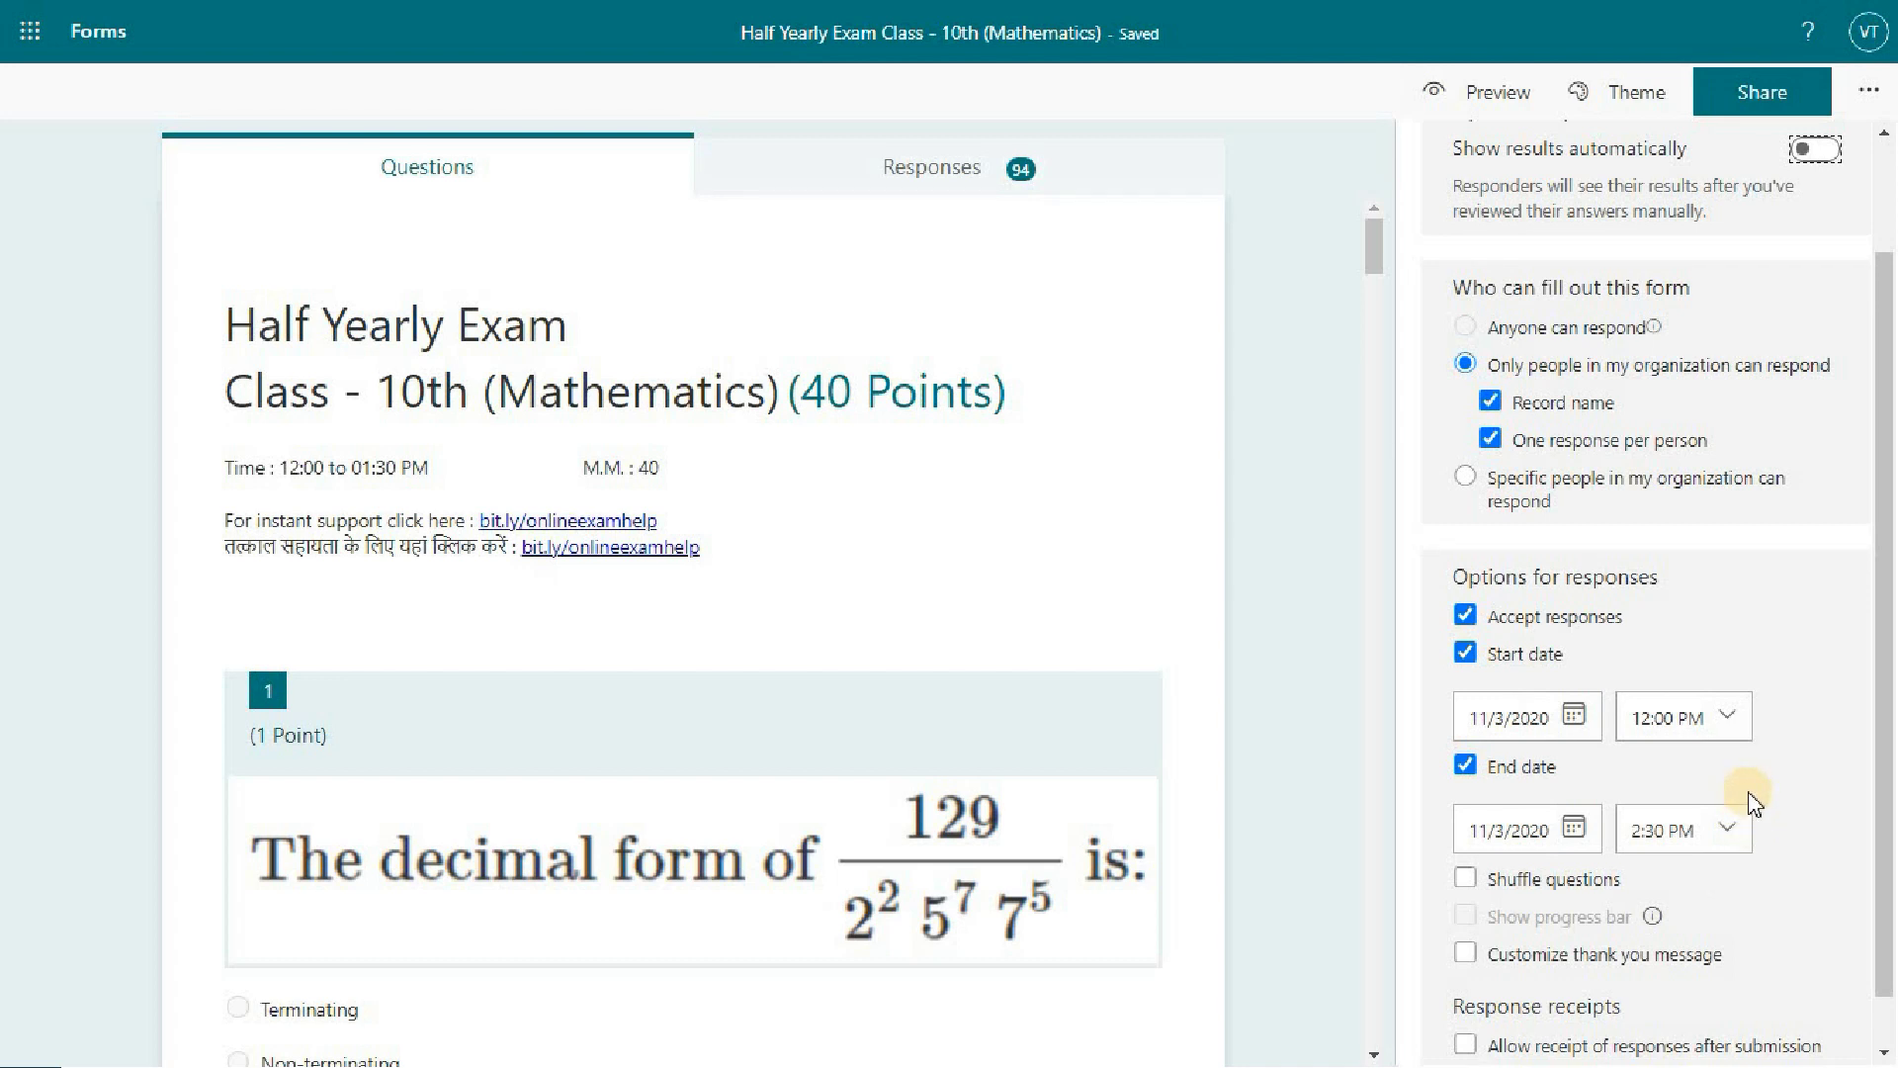
# Step: Try Shuffle questions with the Lock questions and All questions choices, and turn shuffling off again
pyautogui.click(1466, 880)
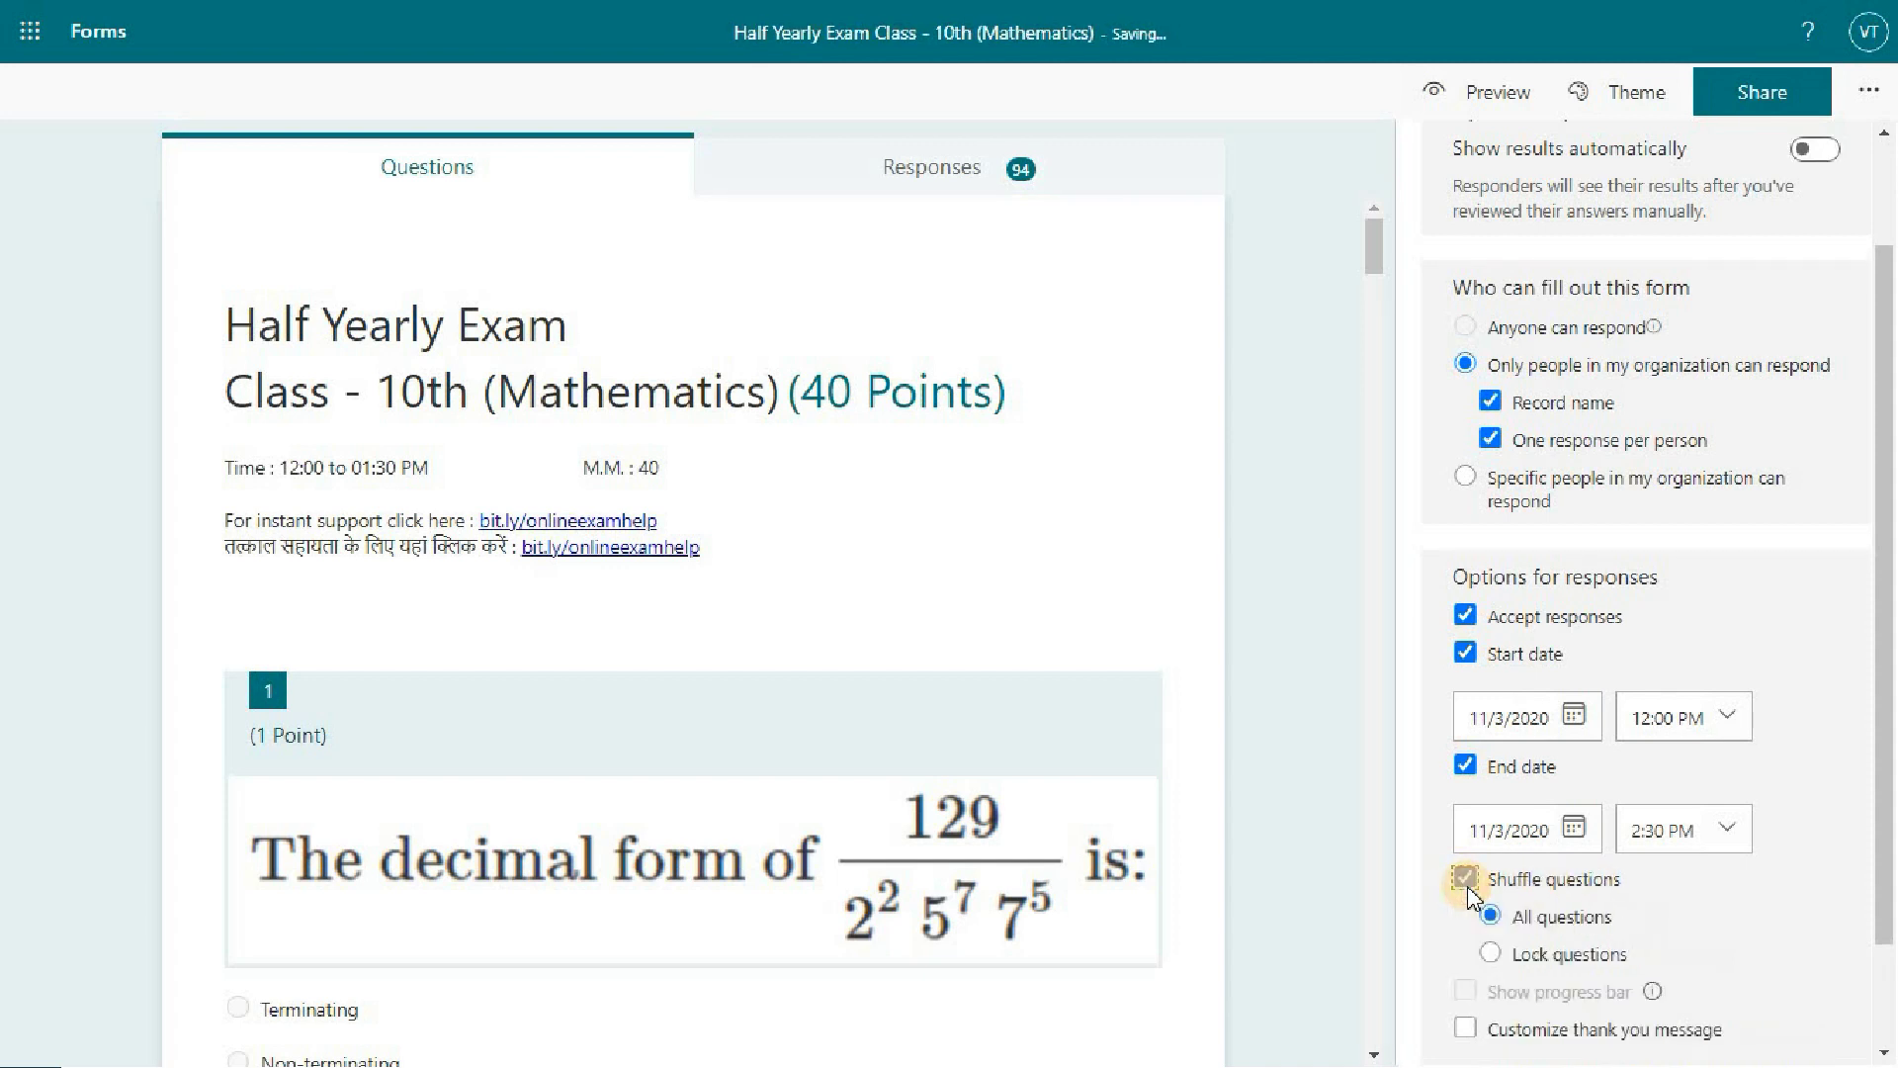
pyautogui.click(1599, 955)
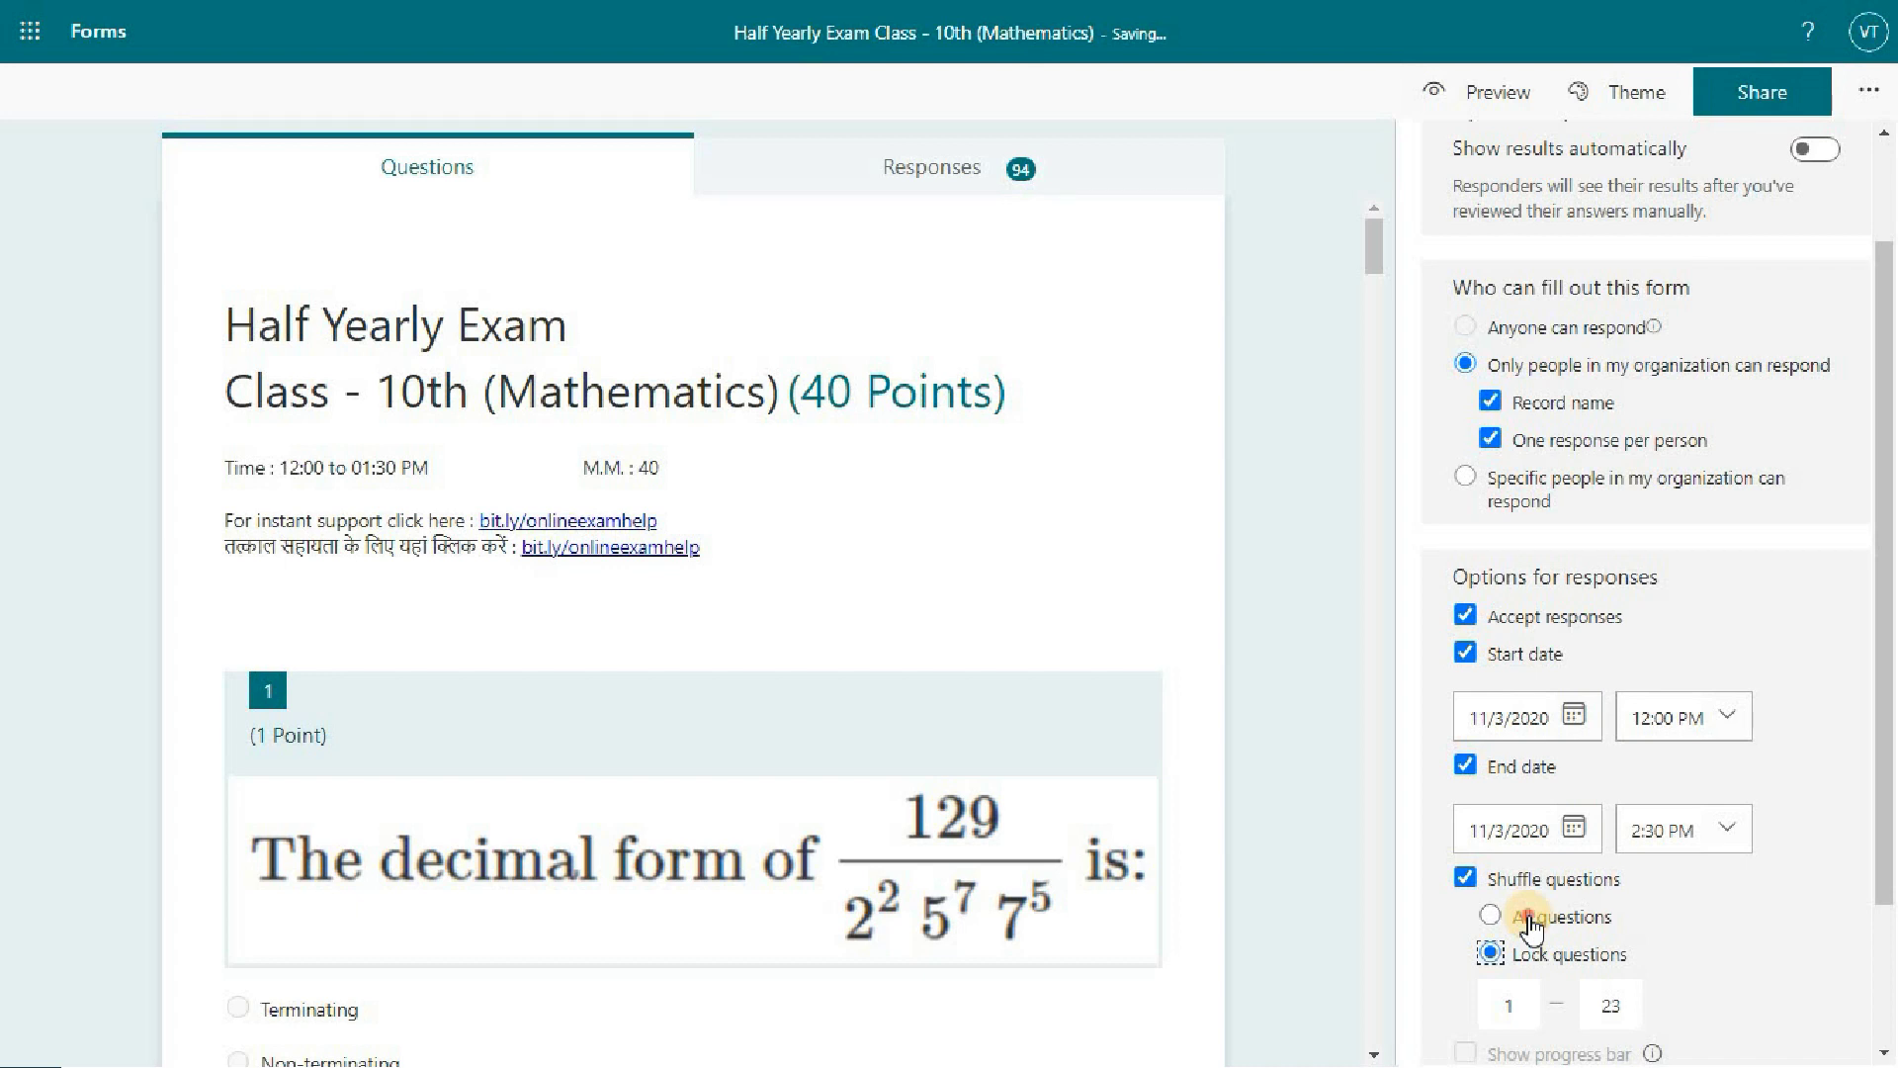
pyautogui.click(1530, 919)
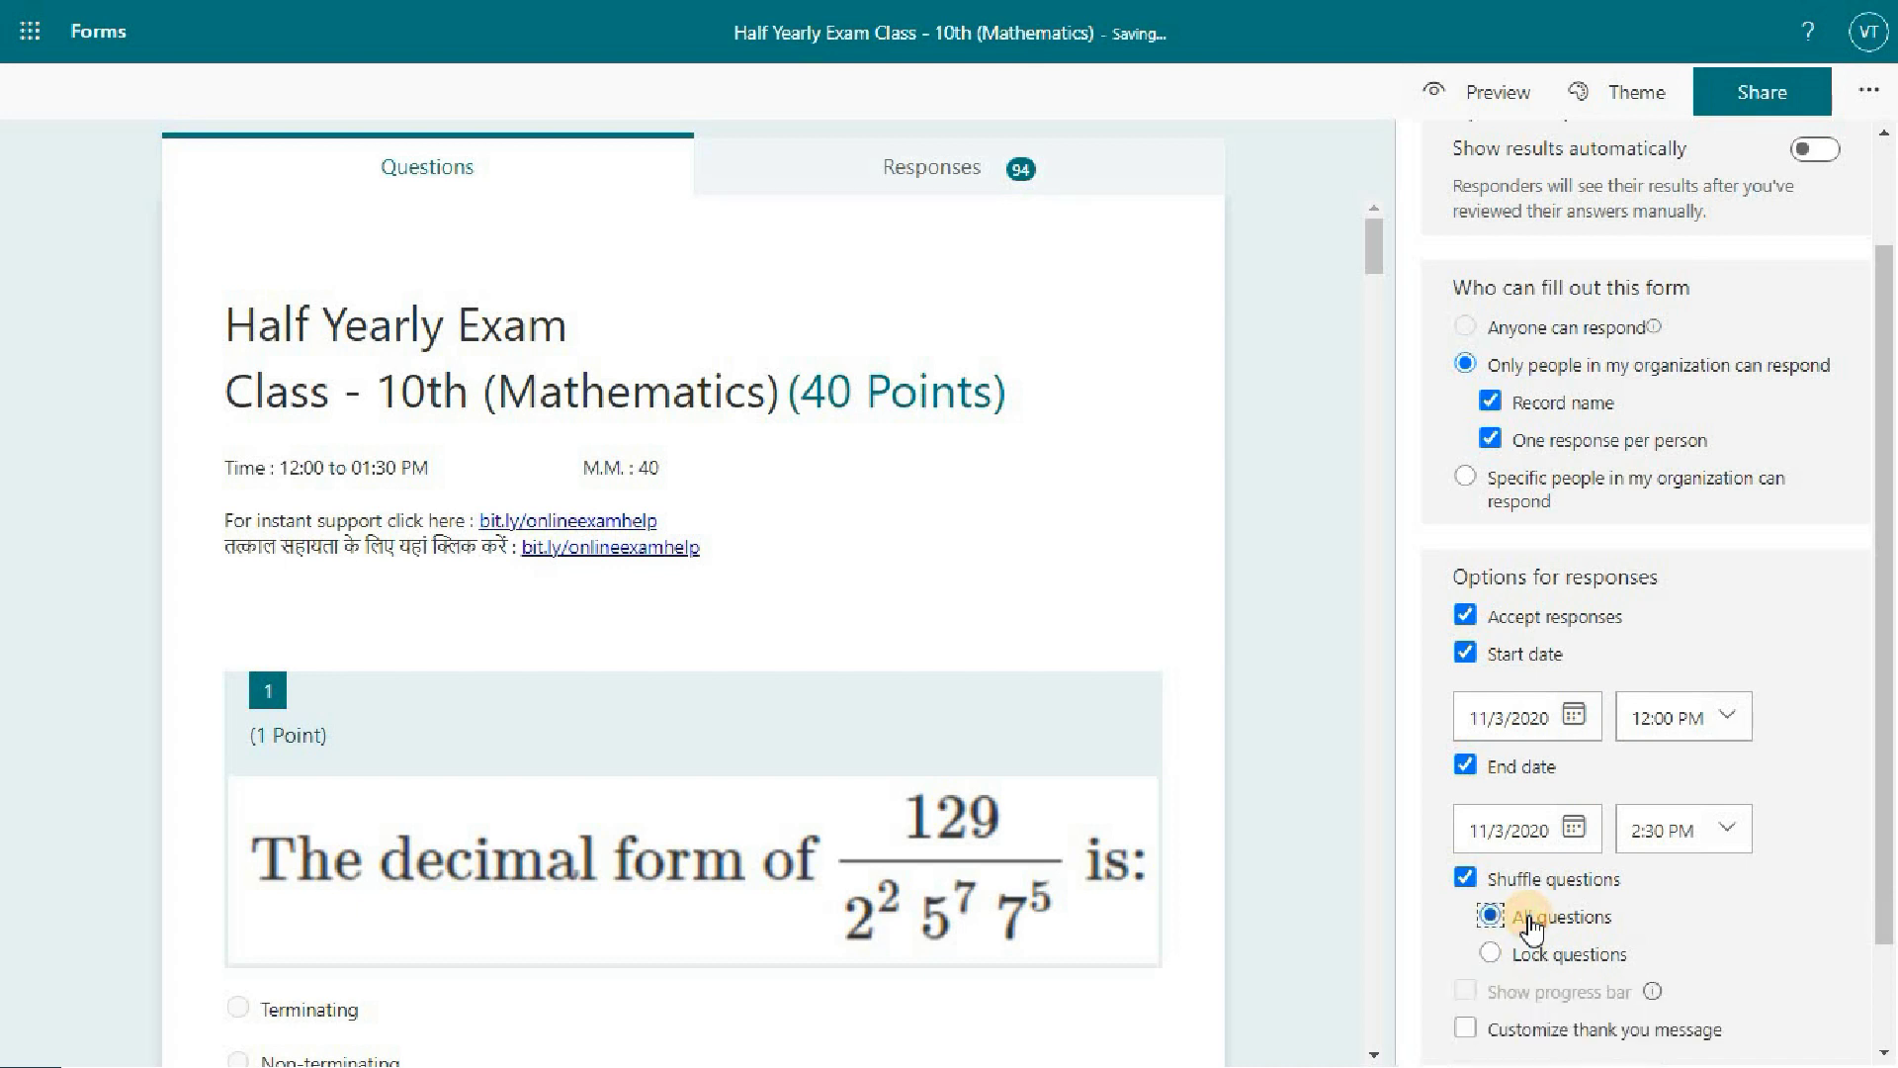
pyautogui.click(1466, 878)
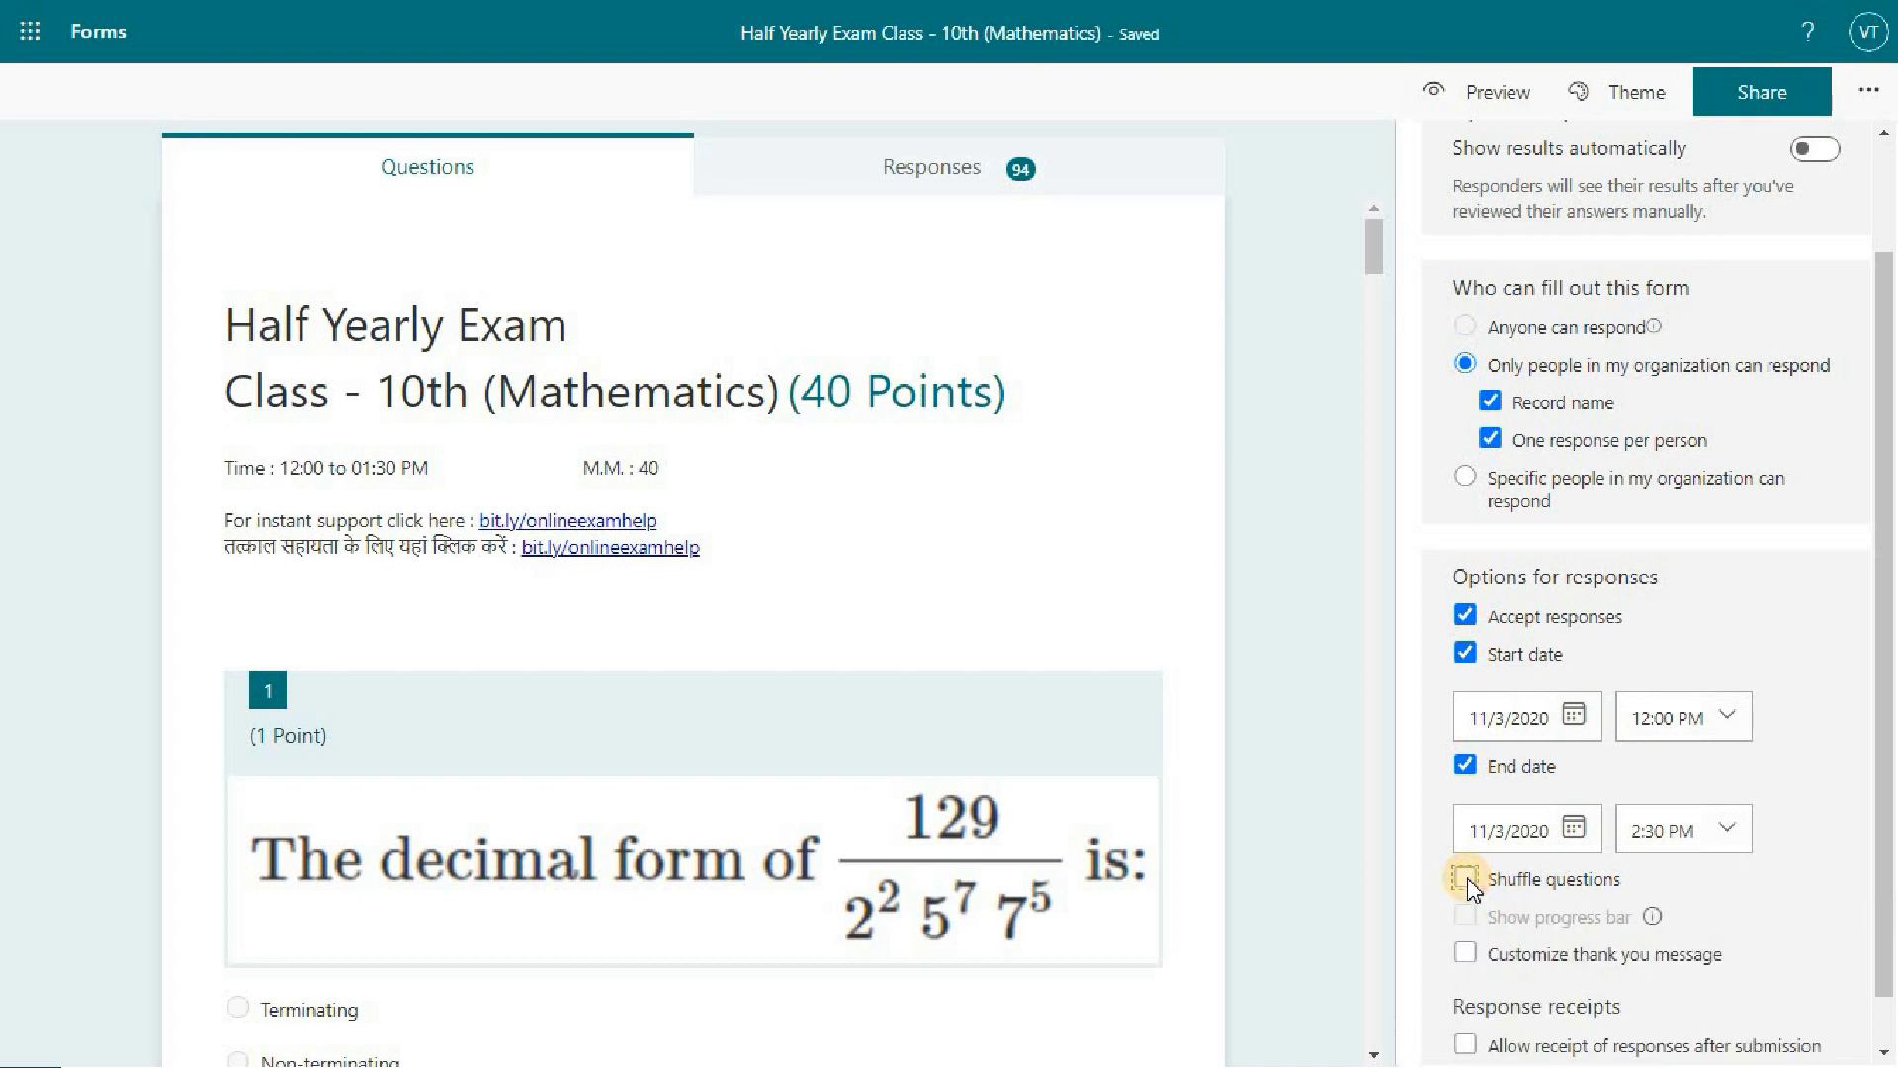
pyautogui.scroll(2, 1504, 564)
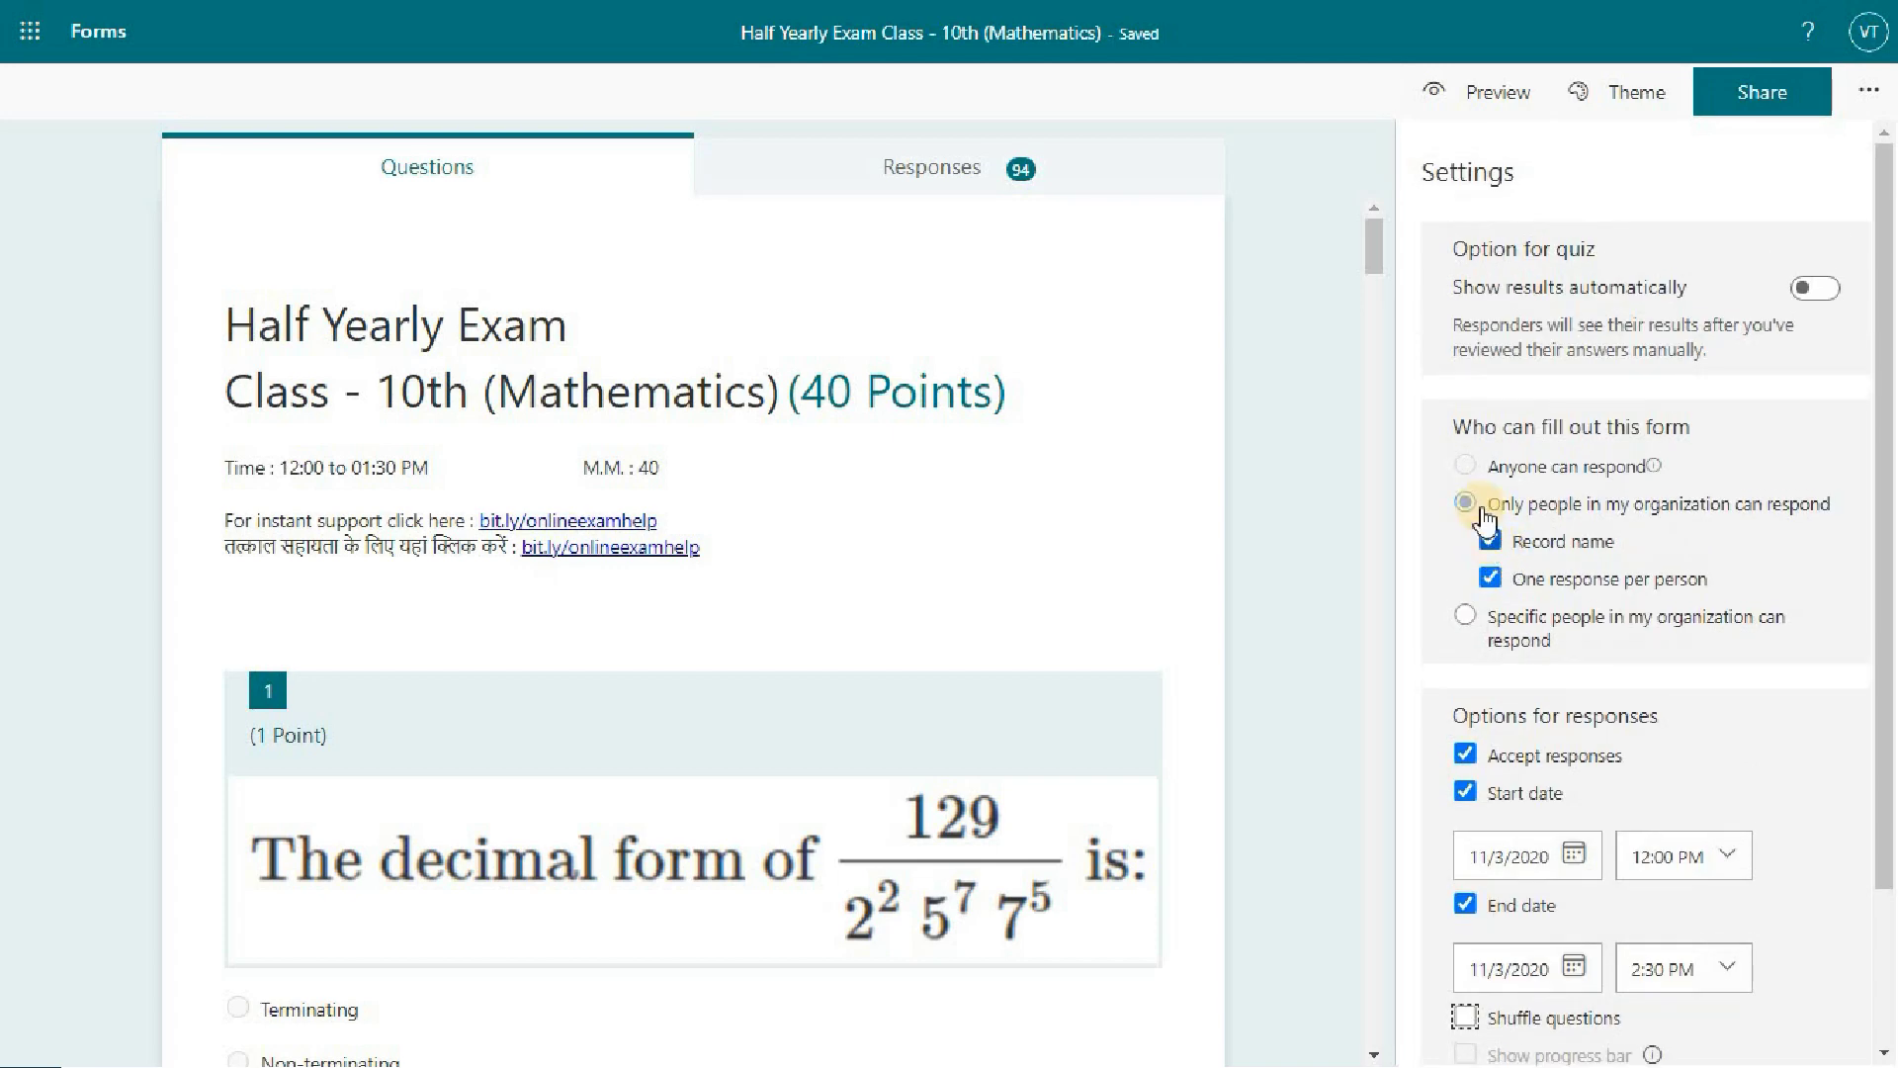
# Step: Close the quiz settings and look through the exam questions from question 1 down to file-upload question 19
pyautogui.click(1139, 219)
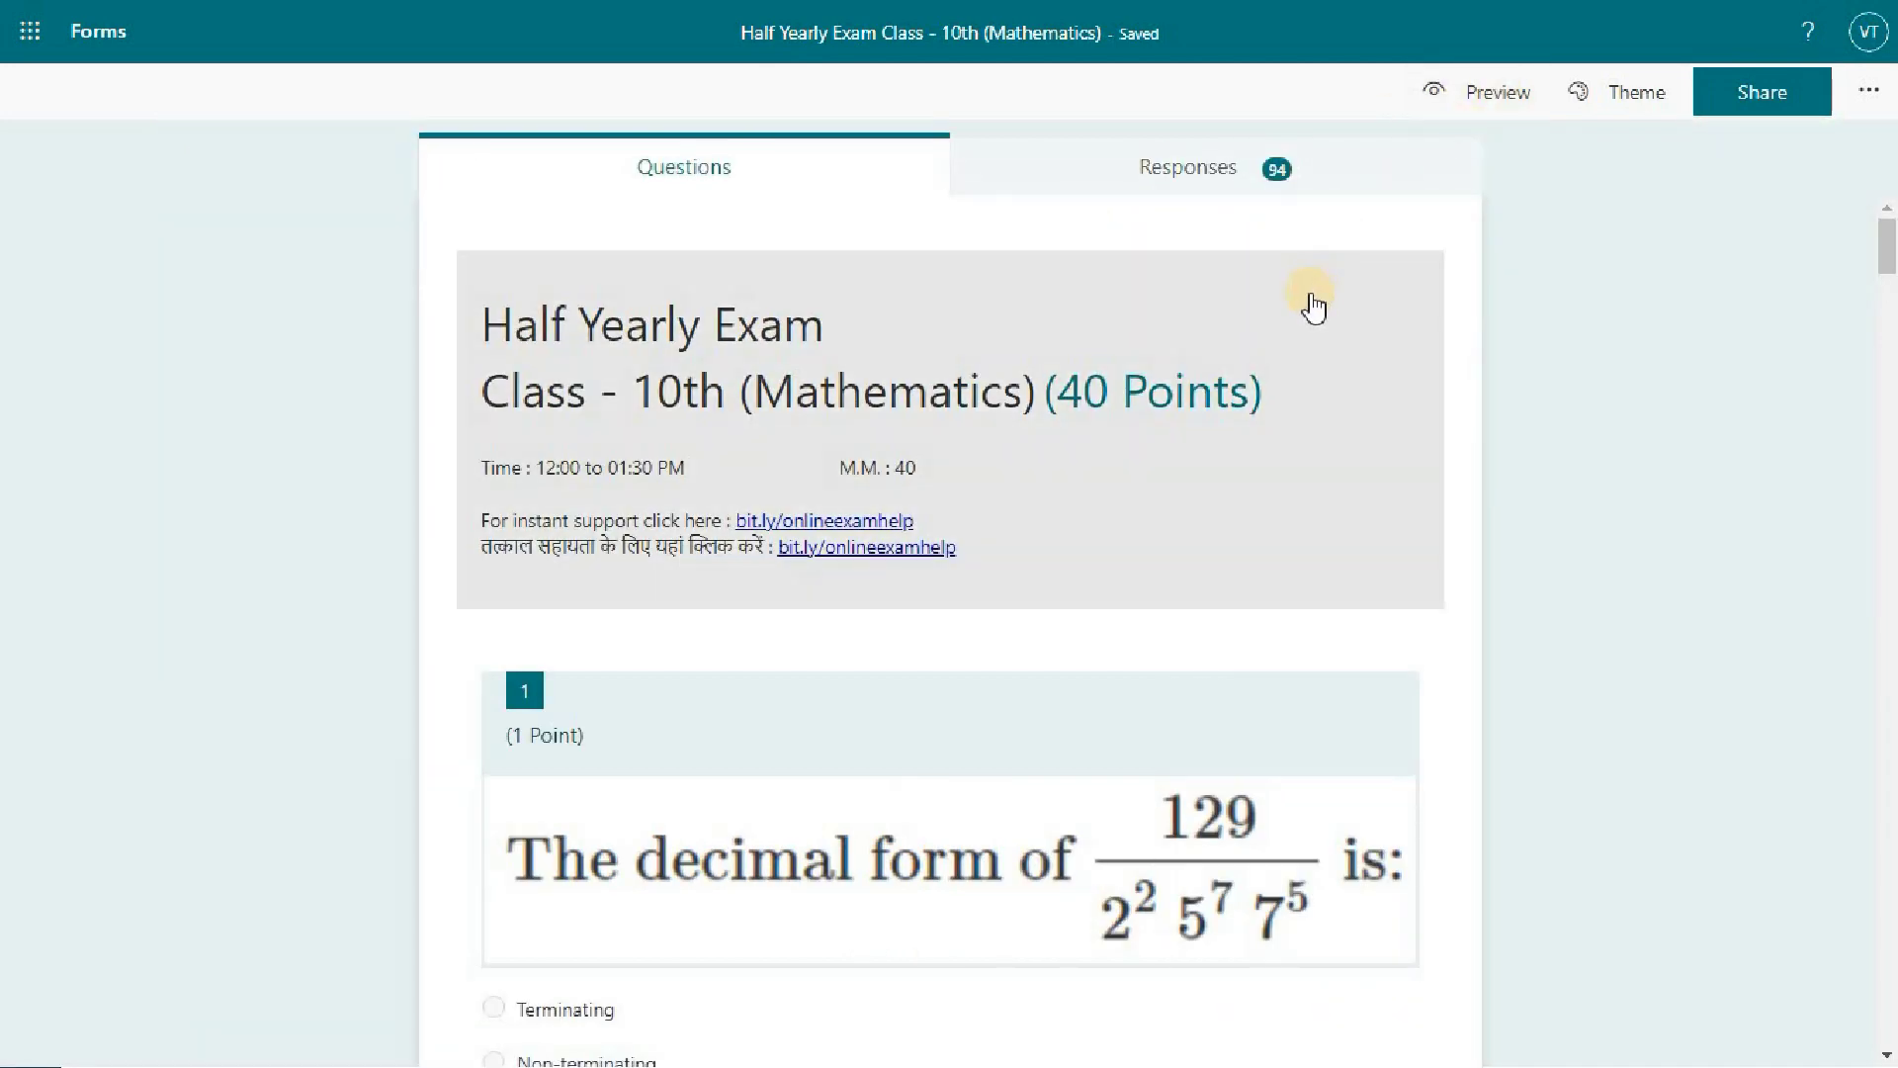
pyautogui.scroll(-10, 1312, 307)
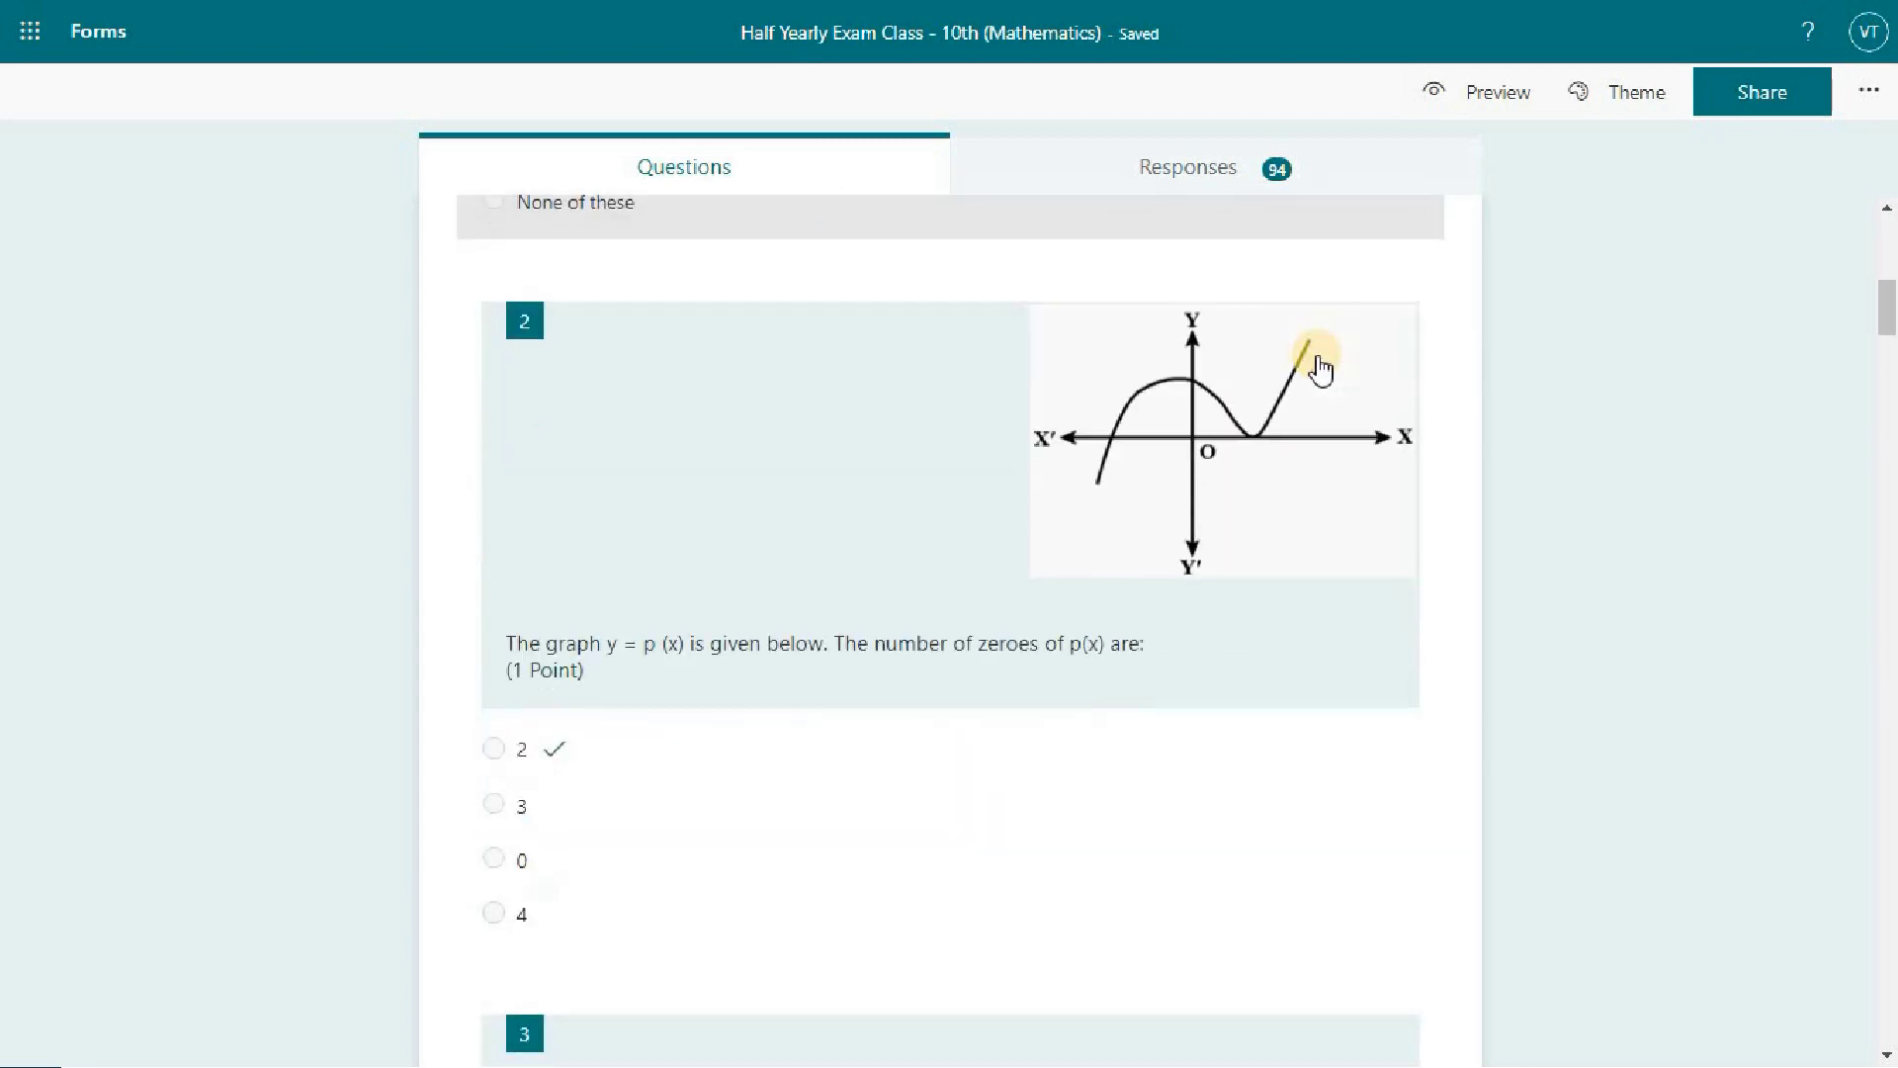
pyautogui.scroll(-7, 1262, 584)
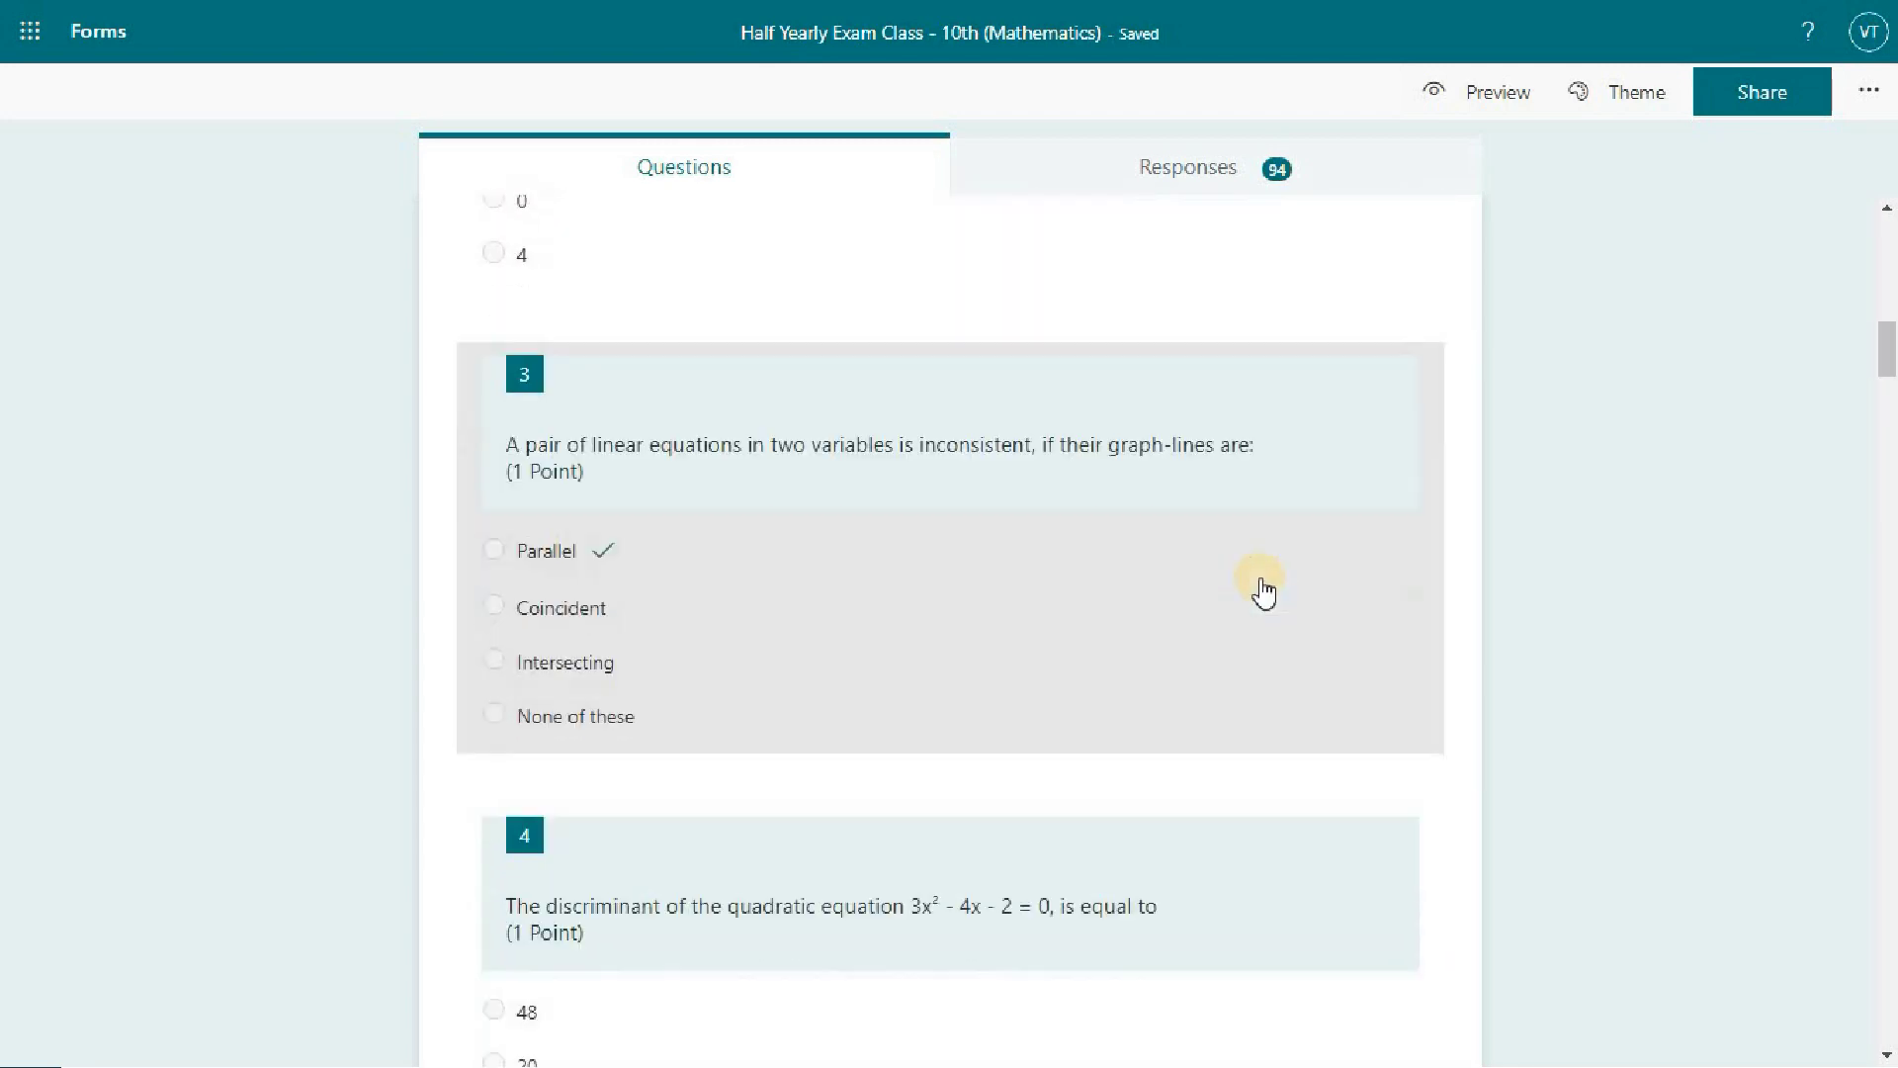
pyautogui.scroll(-3, 1265, 591)
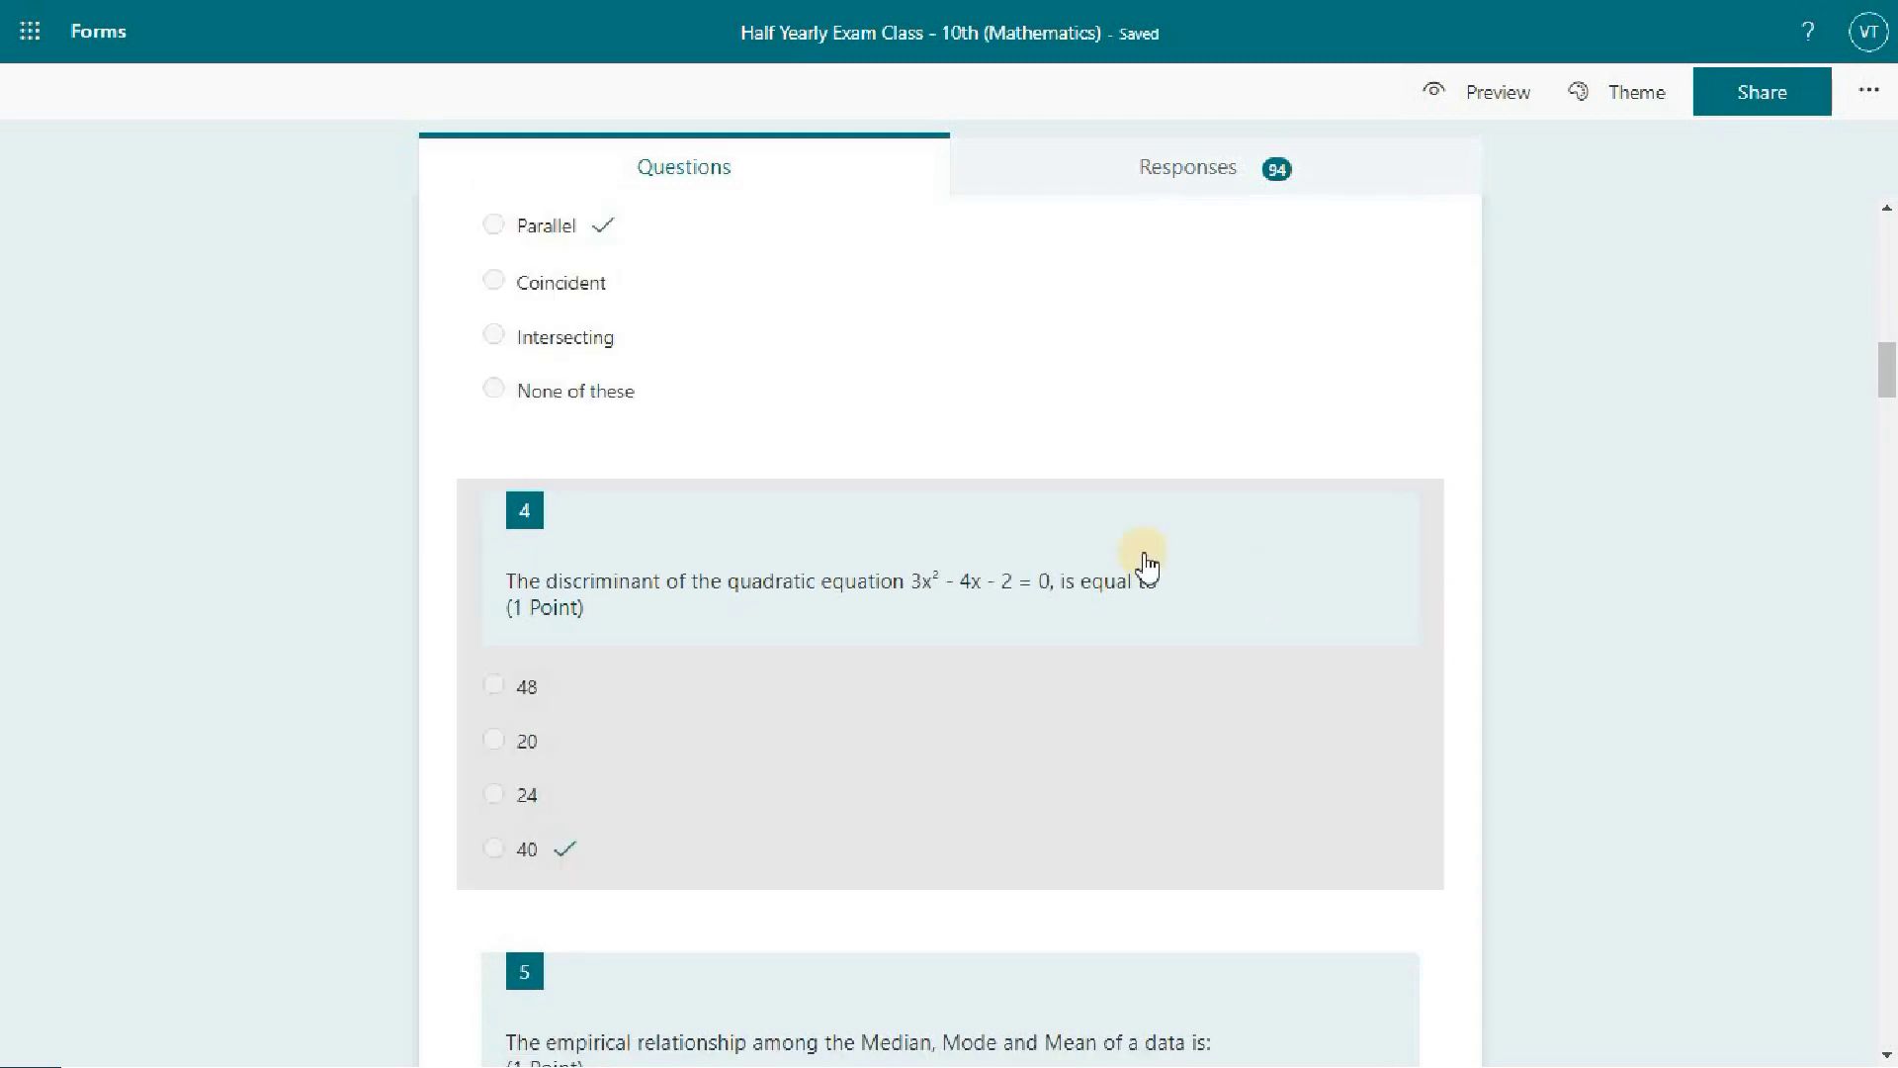
pyautogui.scroll(-12, 689, 741)
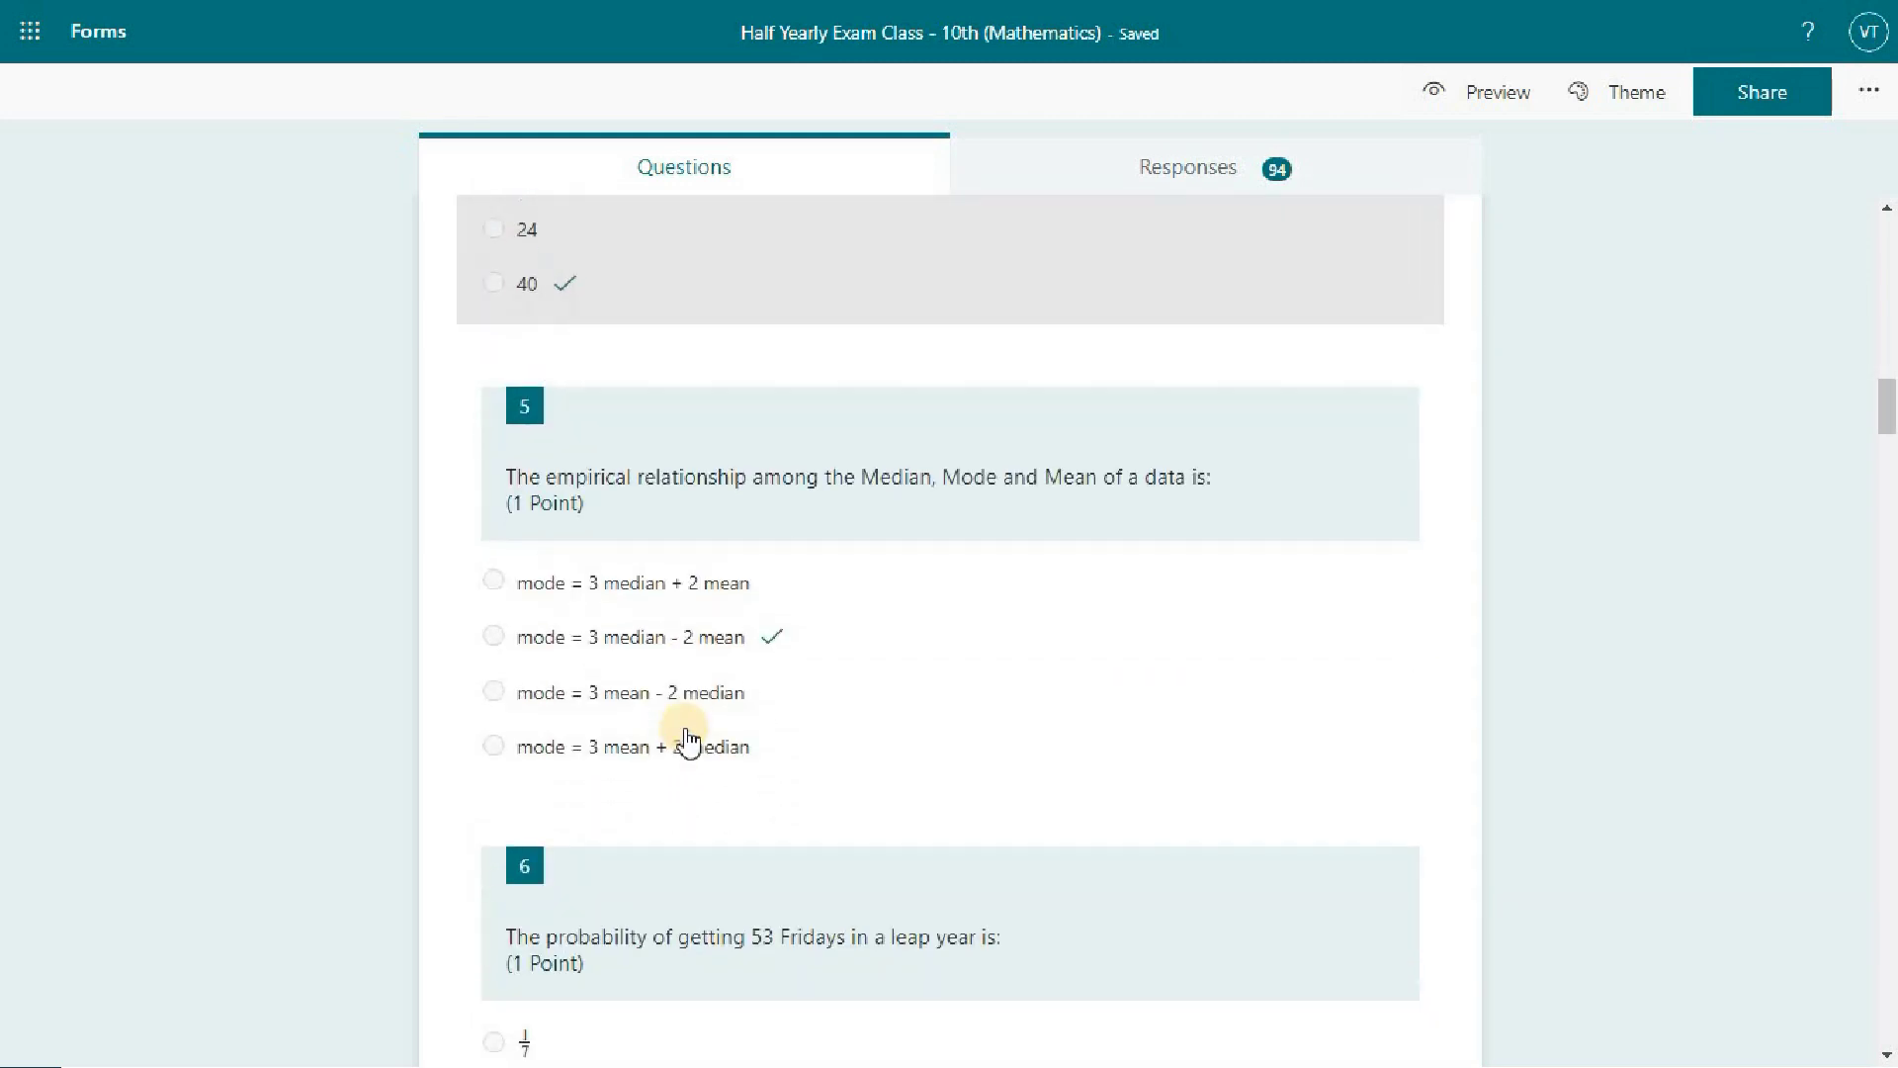
pyautogui.scroll(-20, 689, 742)
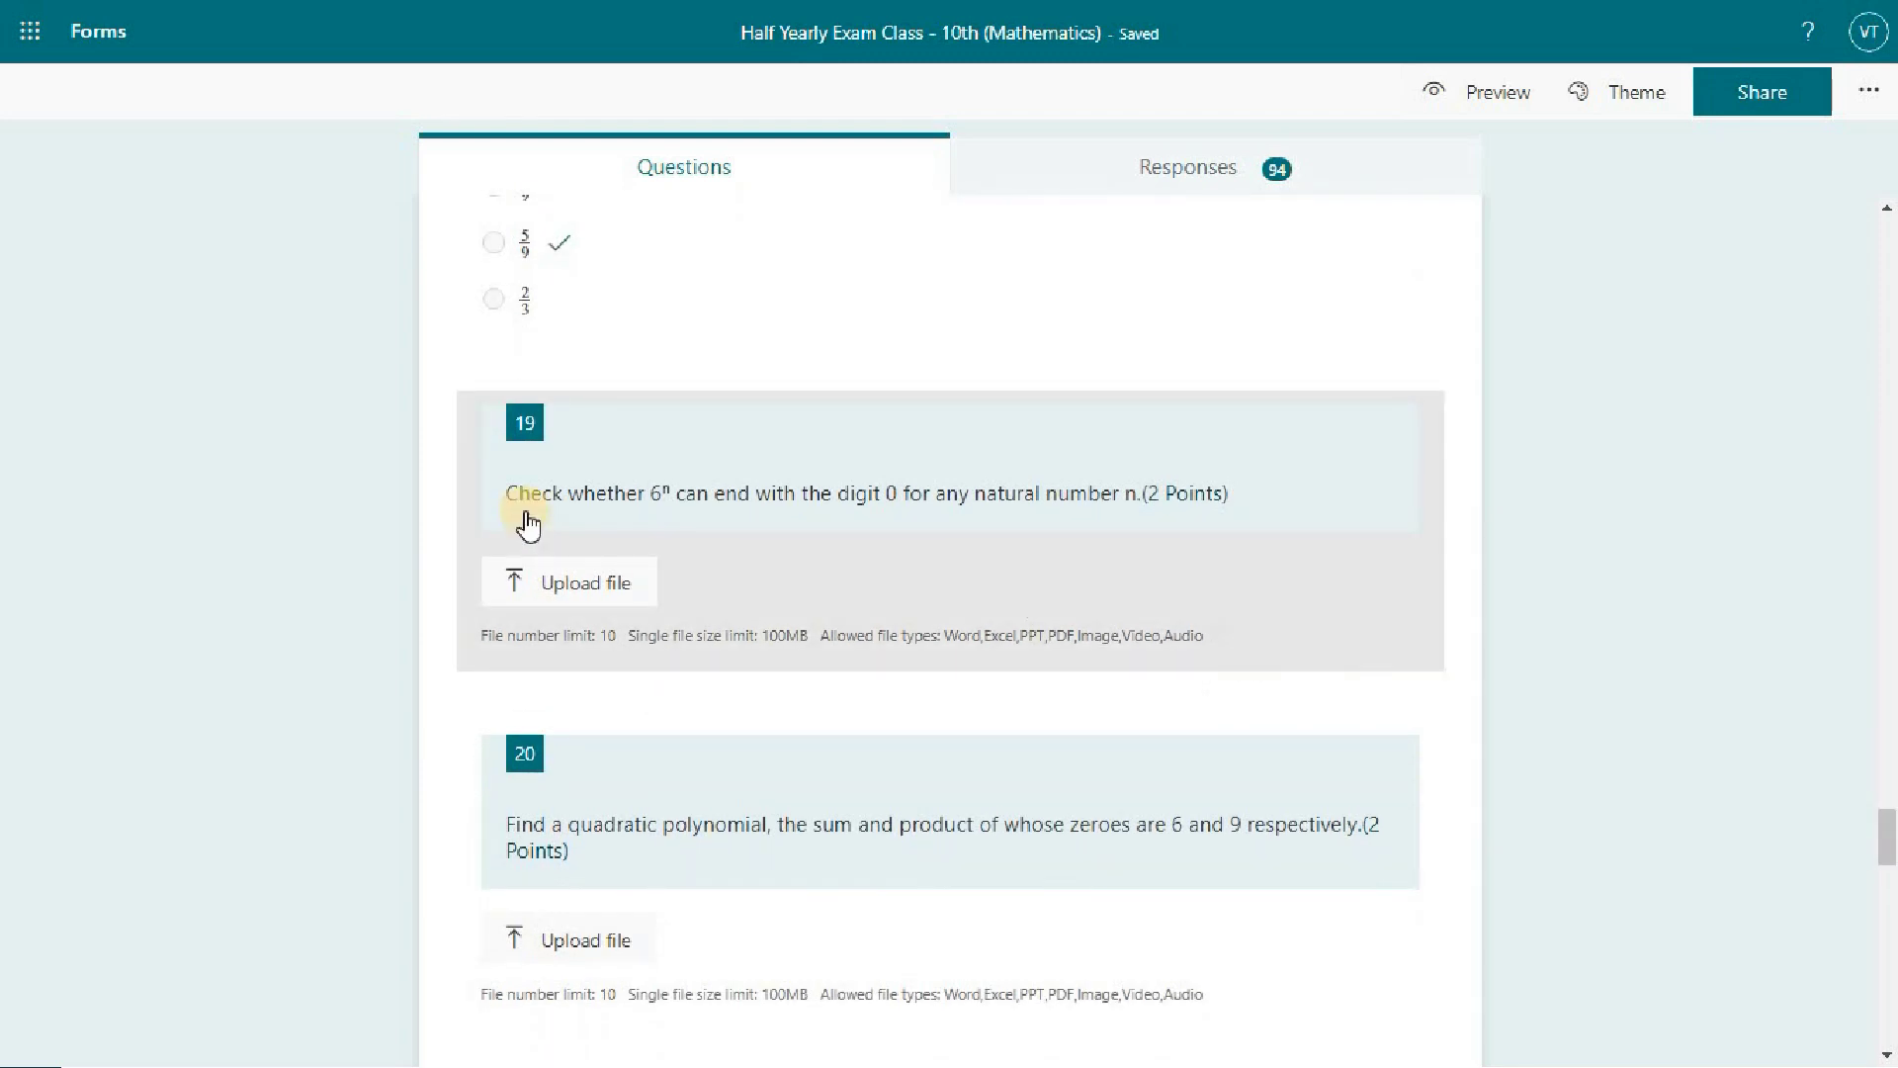
pyautogui.scroll(-2, 529, 519)
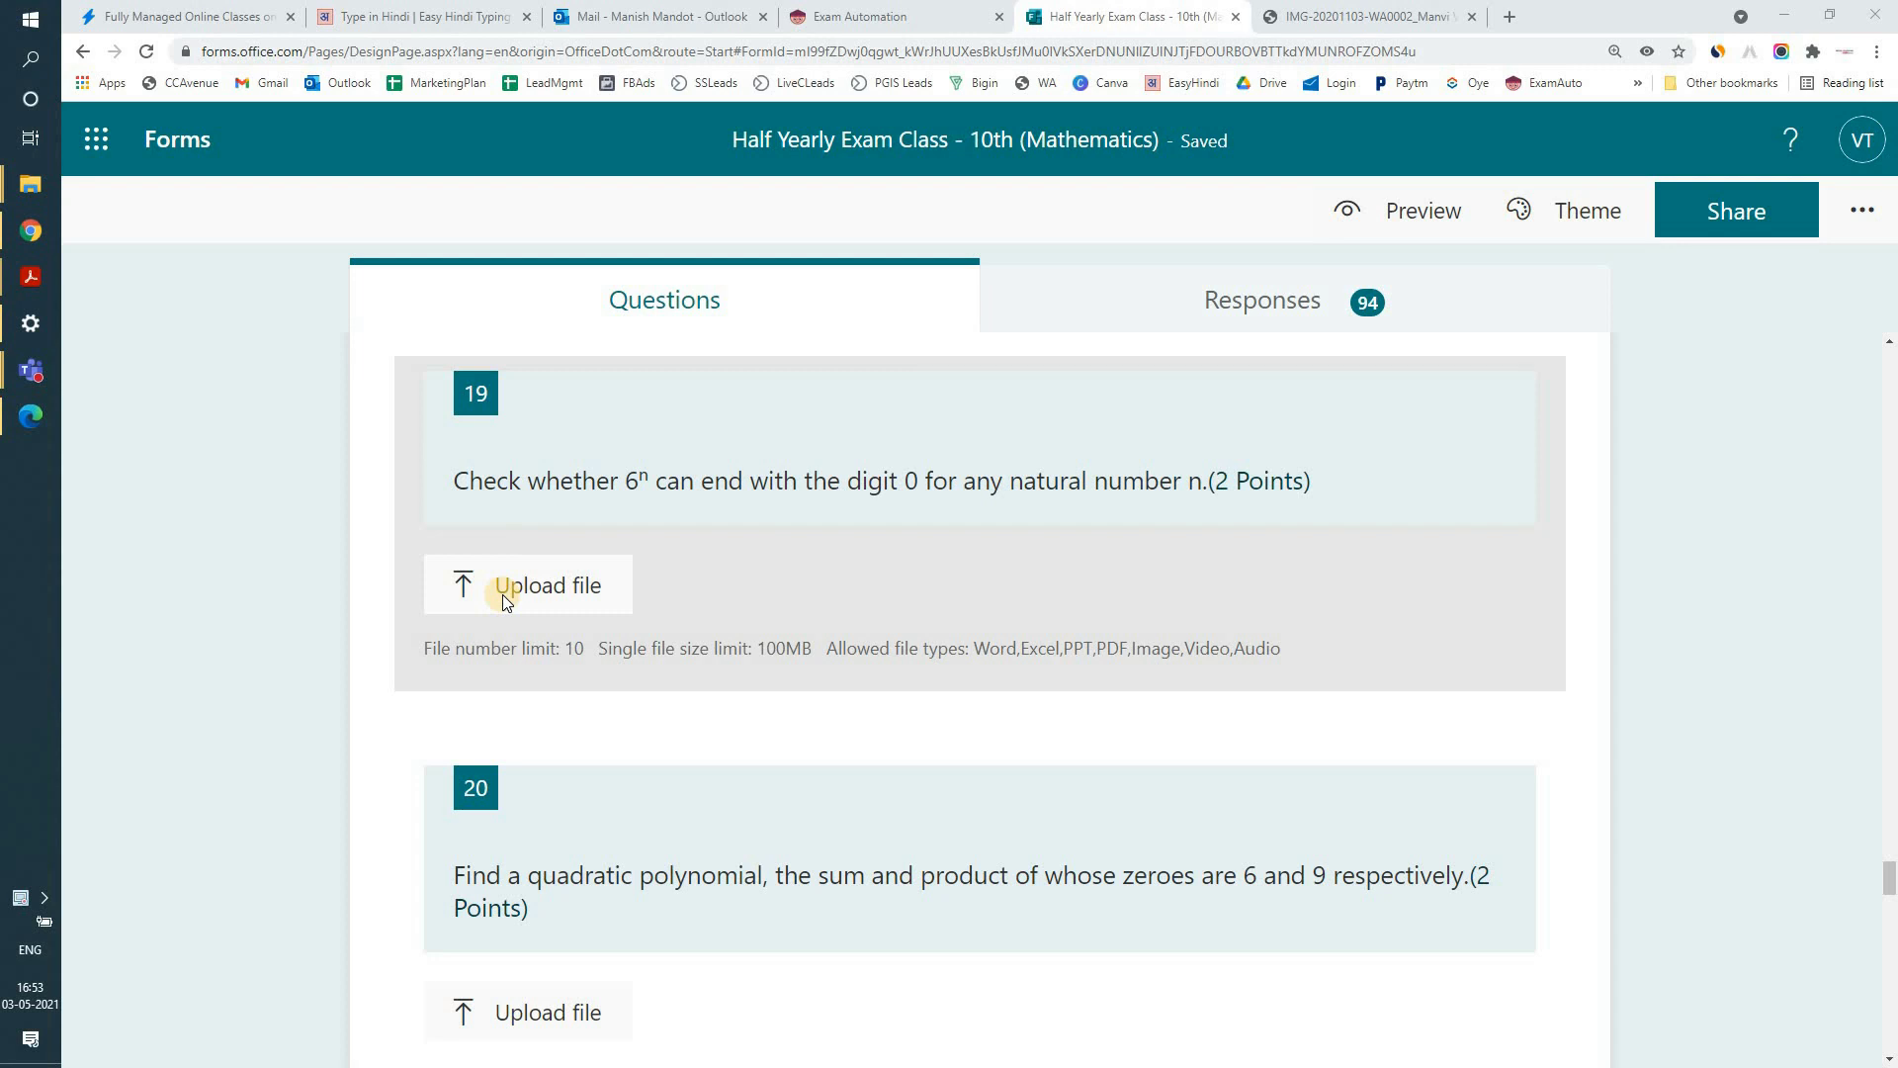
# Step: Preview the exam as a computer respondent in full screen and examine question 19's upload limits and allowed file types
pyautogui.click(1453, 211)
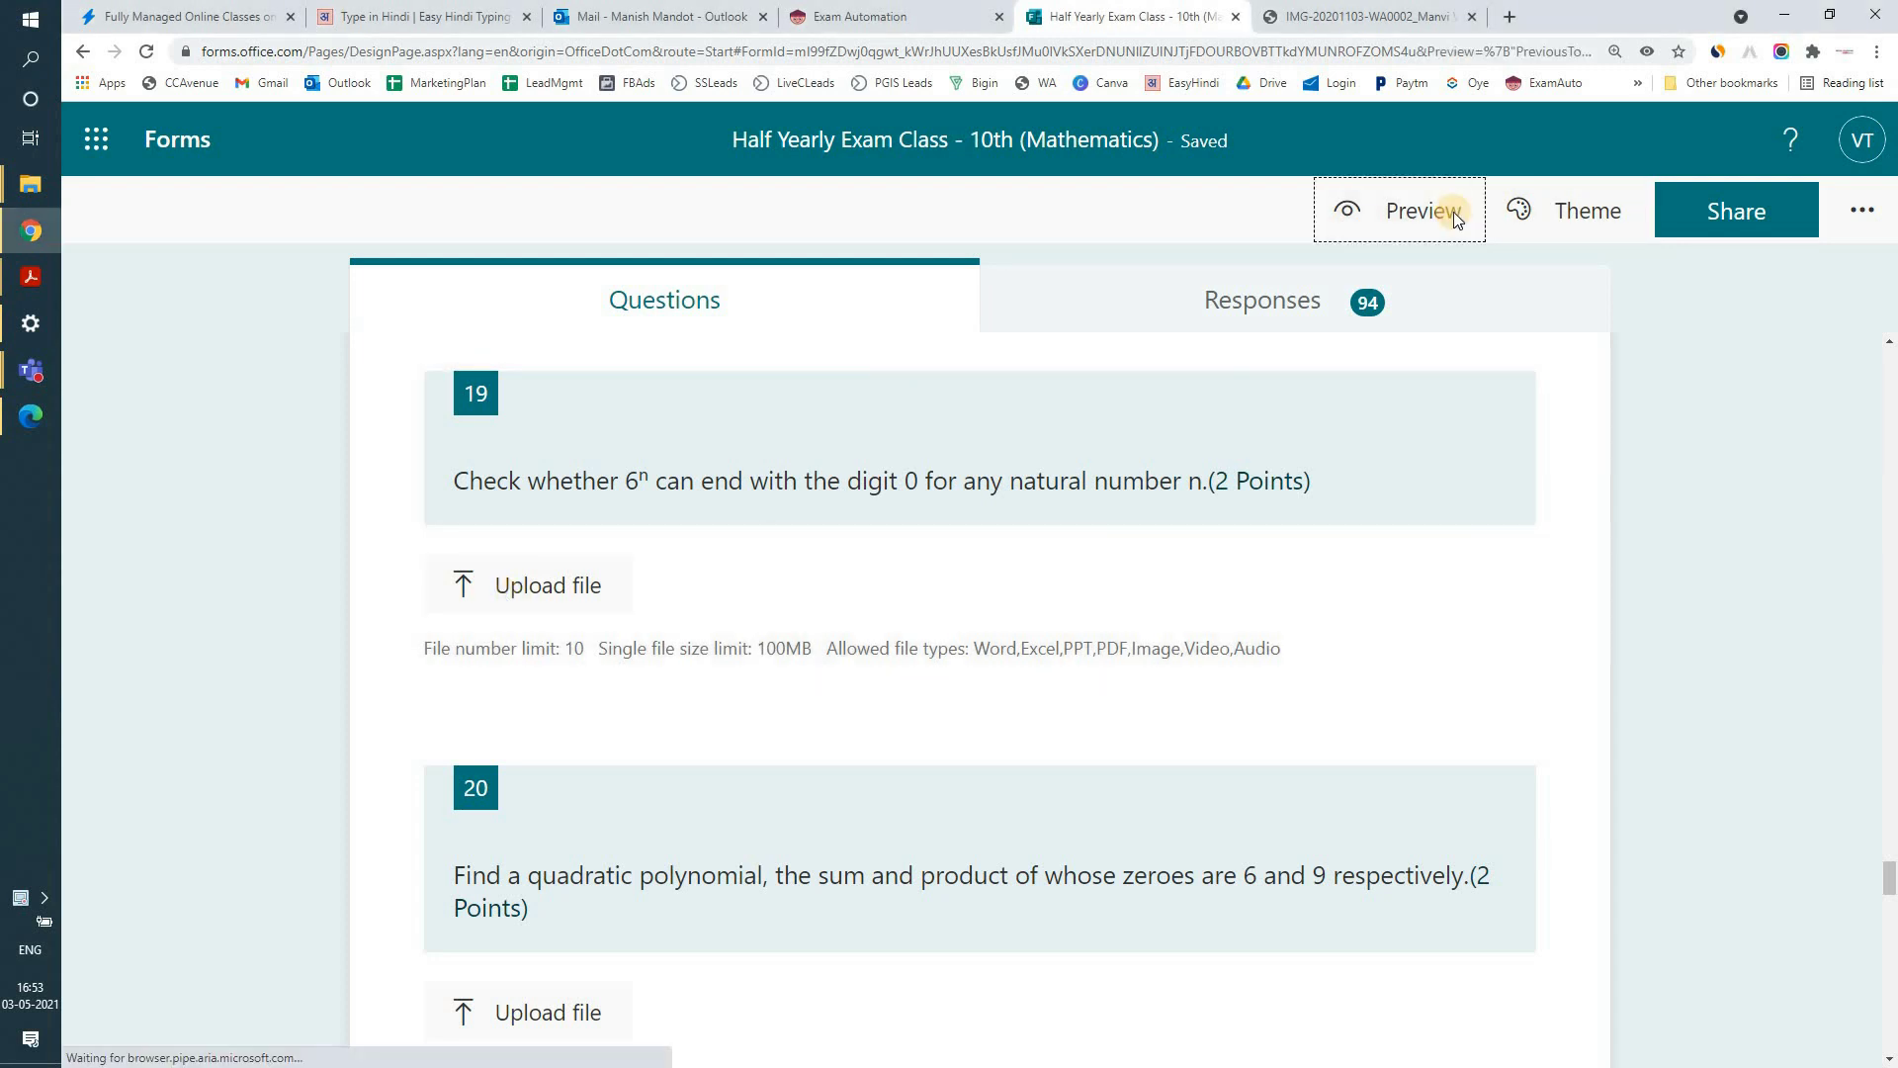
pyautogui.press('F11')
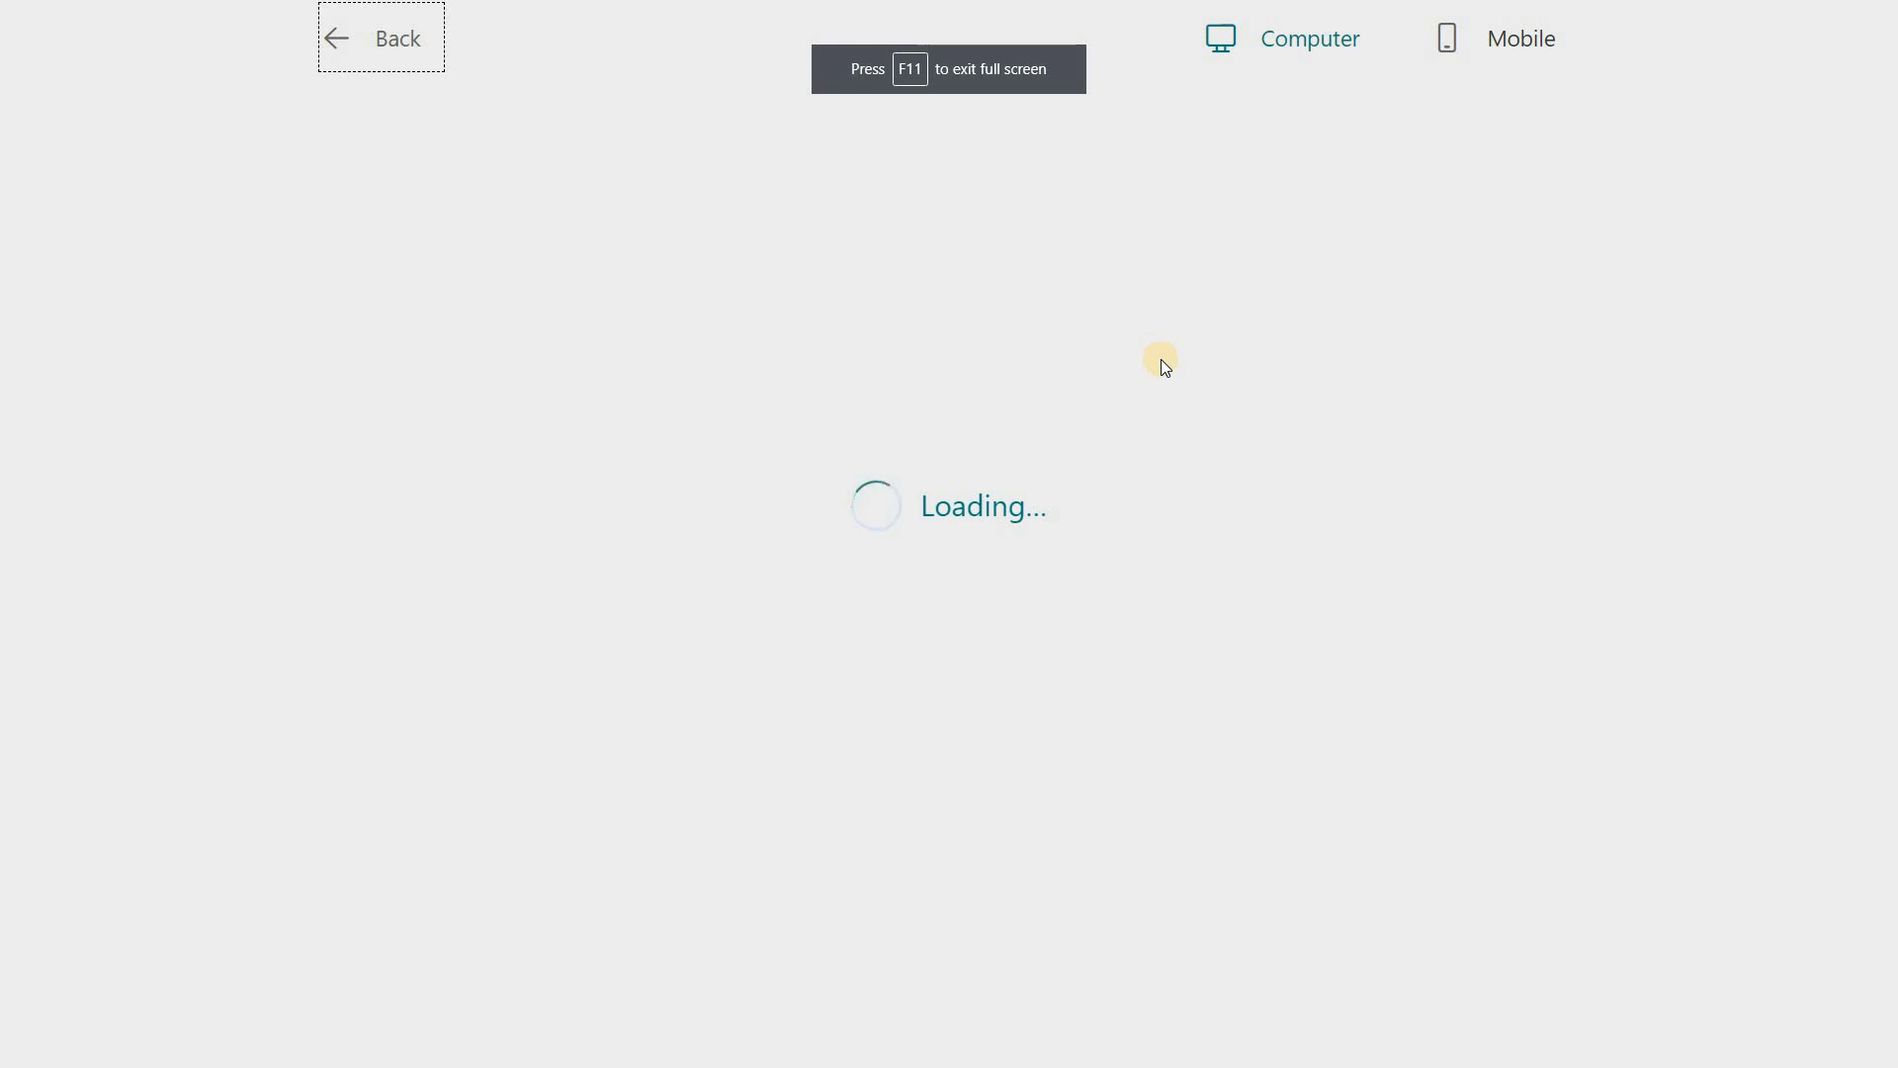
pyautogui.hotkey('ctrl', '-')
pyautogui.hotkey('ctrl', '-')
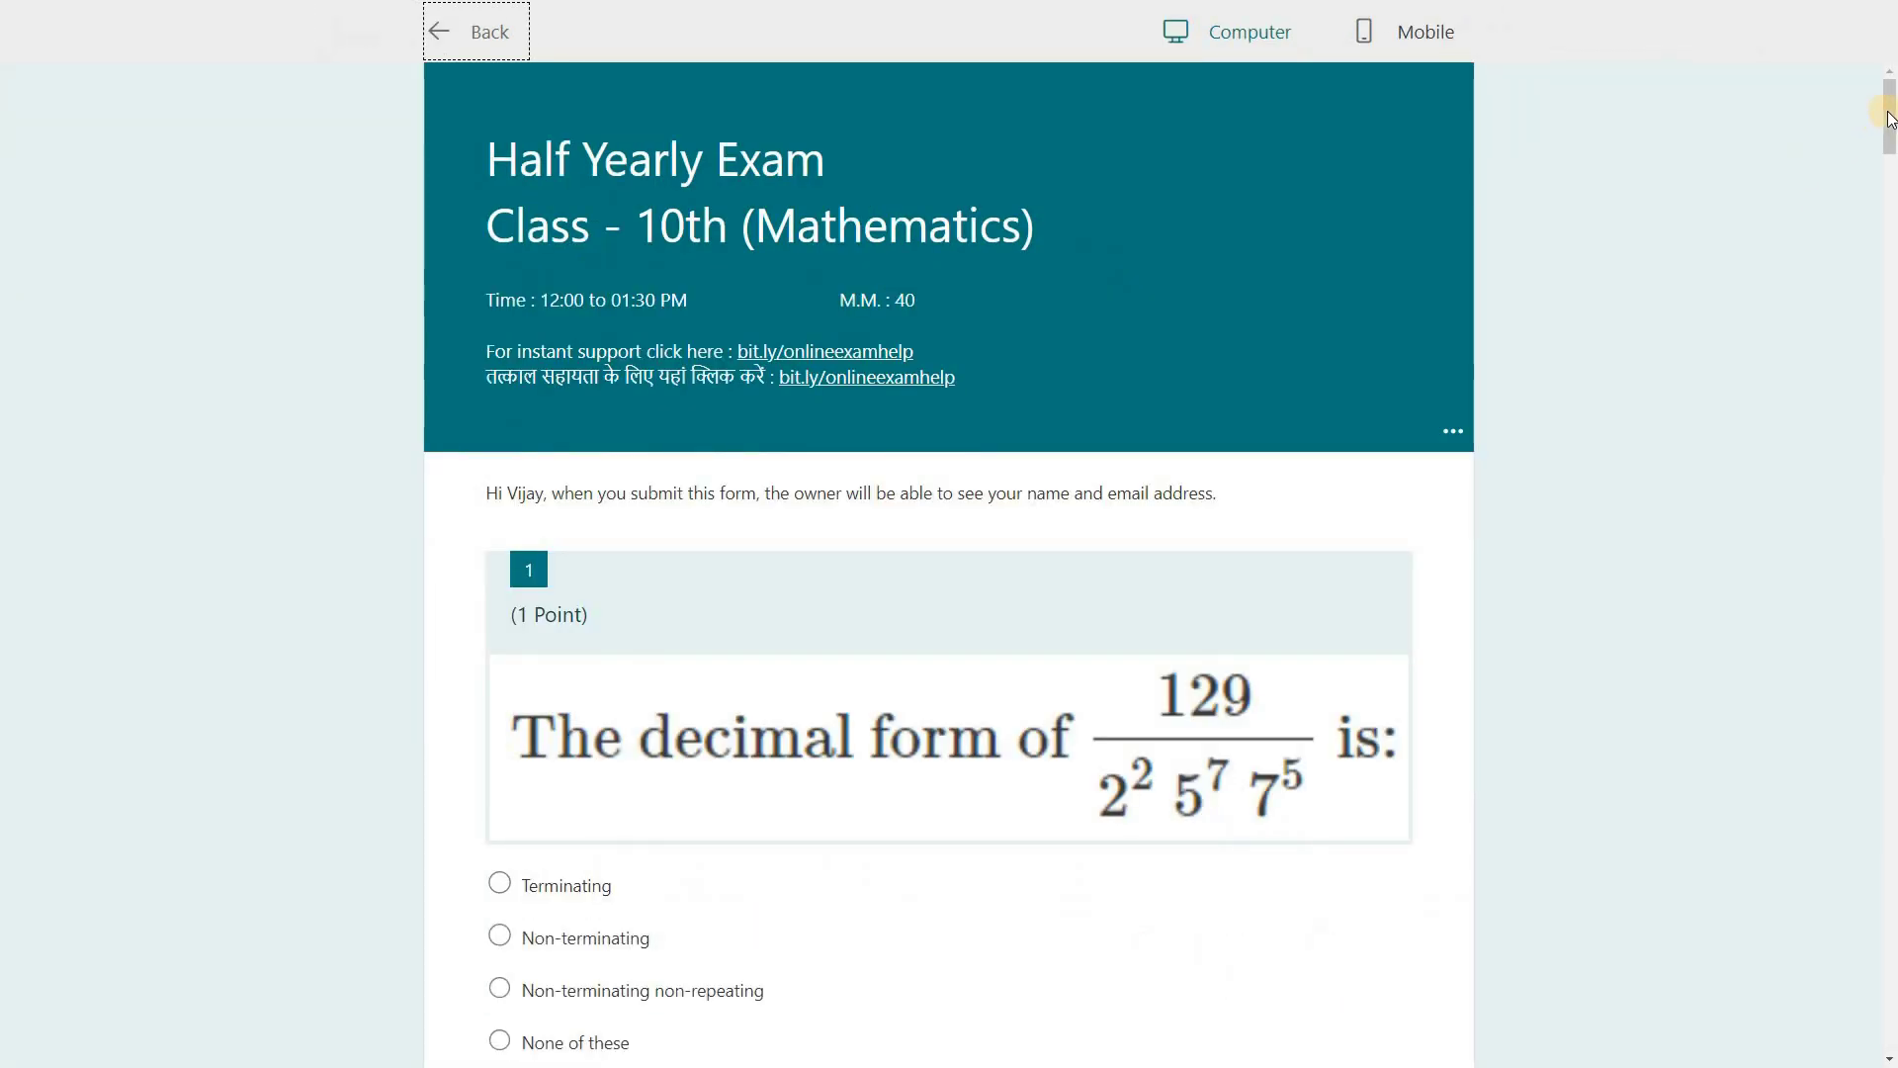
pyautogui.scroll(-20, 1890, 593)
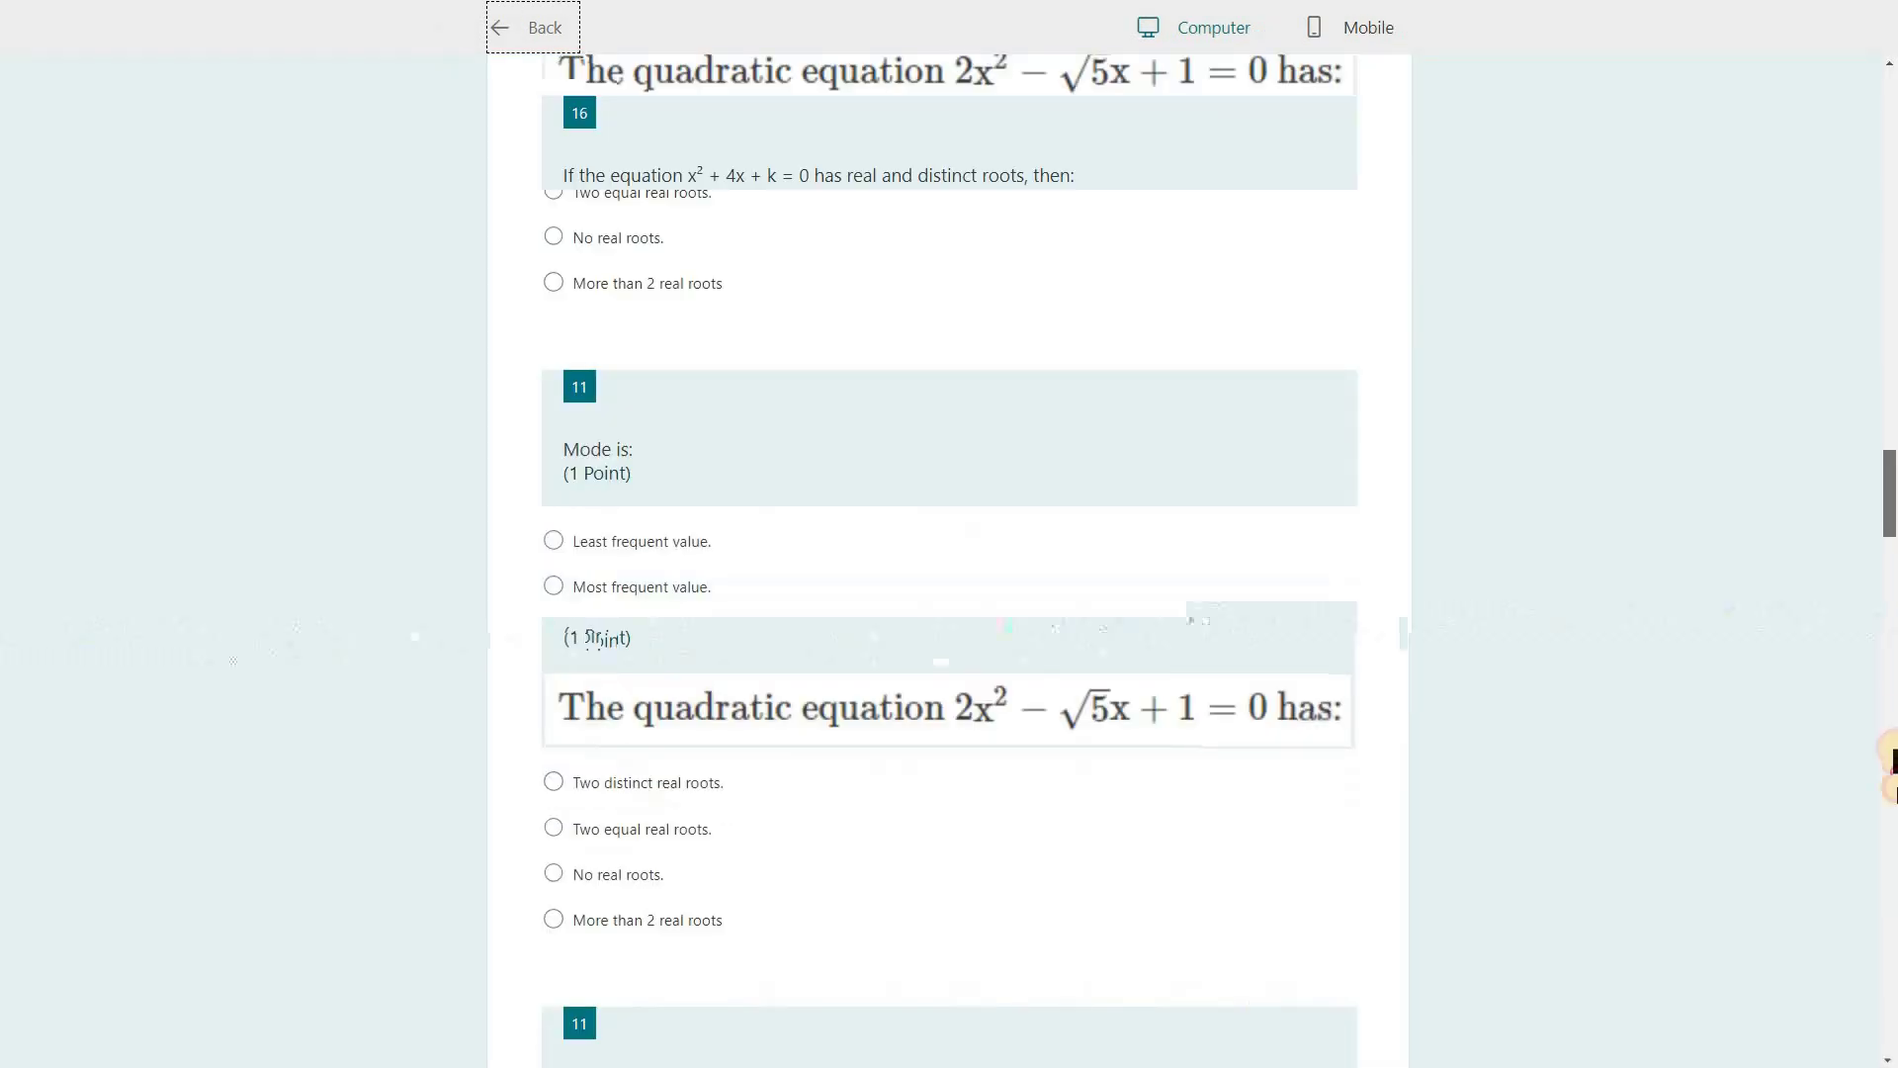
pyautogui.scroll(-15, 1885, 678)
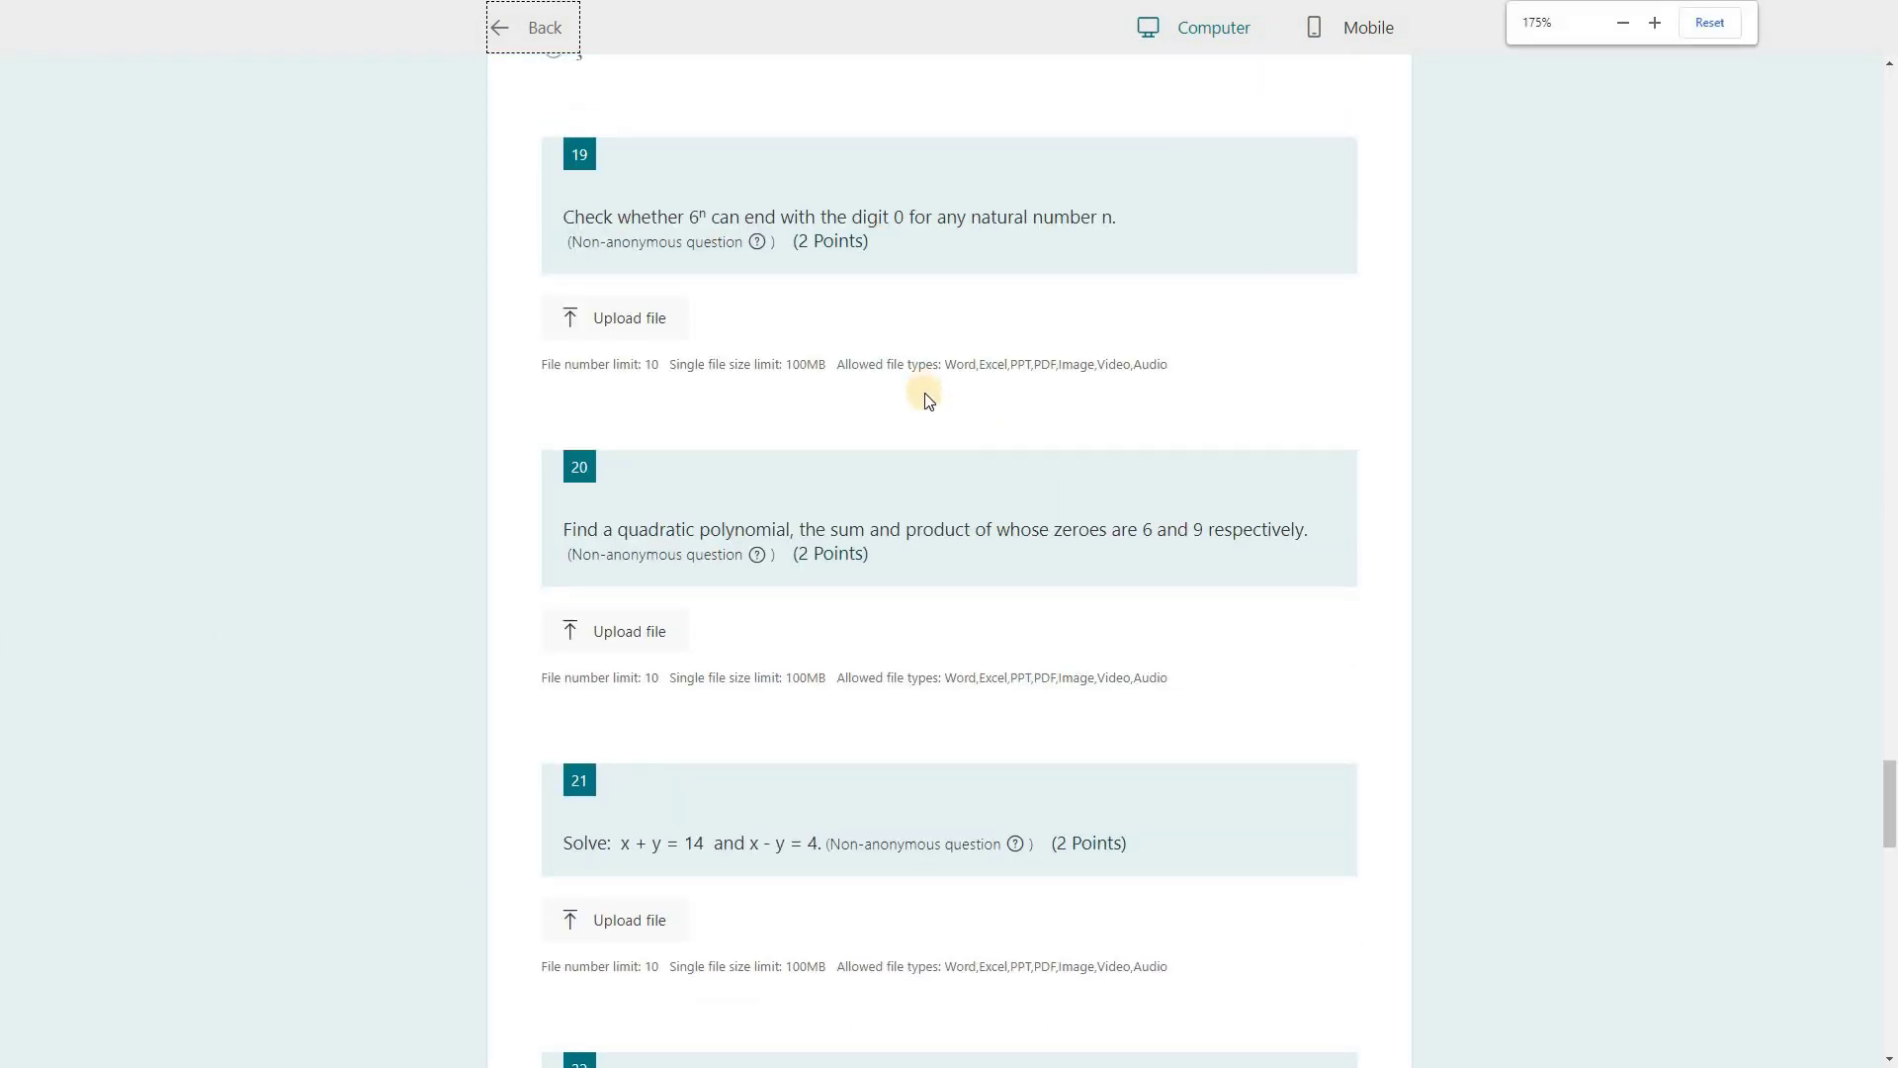
pyautogui.hotkey('ctrl', '+')
pyautogui.hotkey('ctrl', '+')
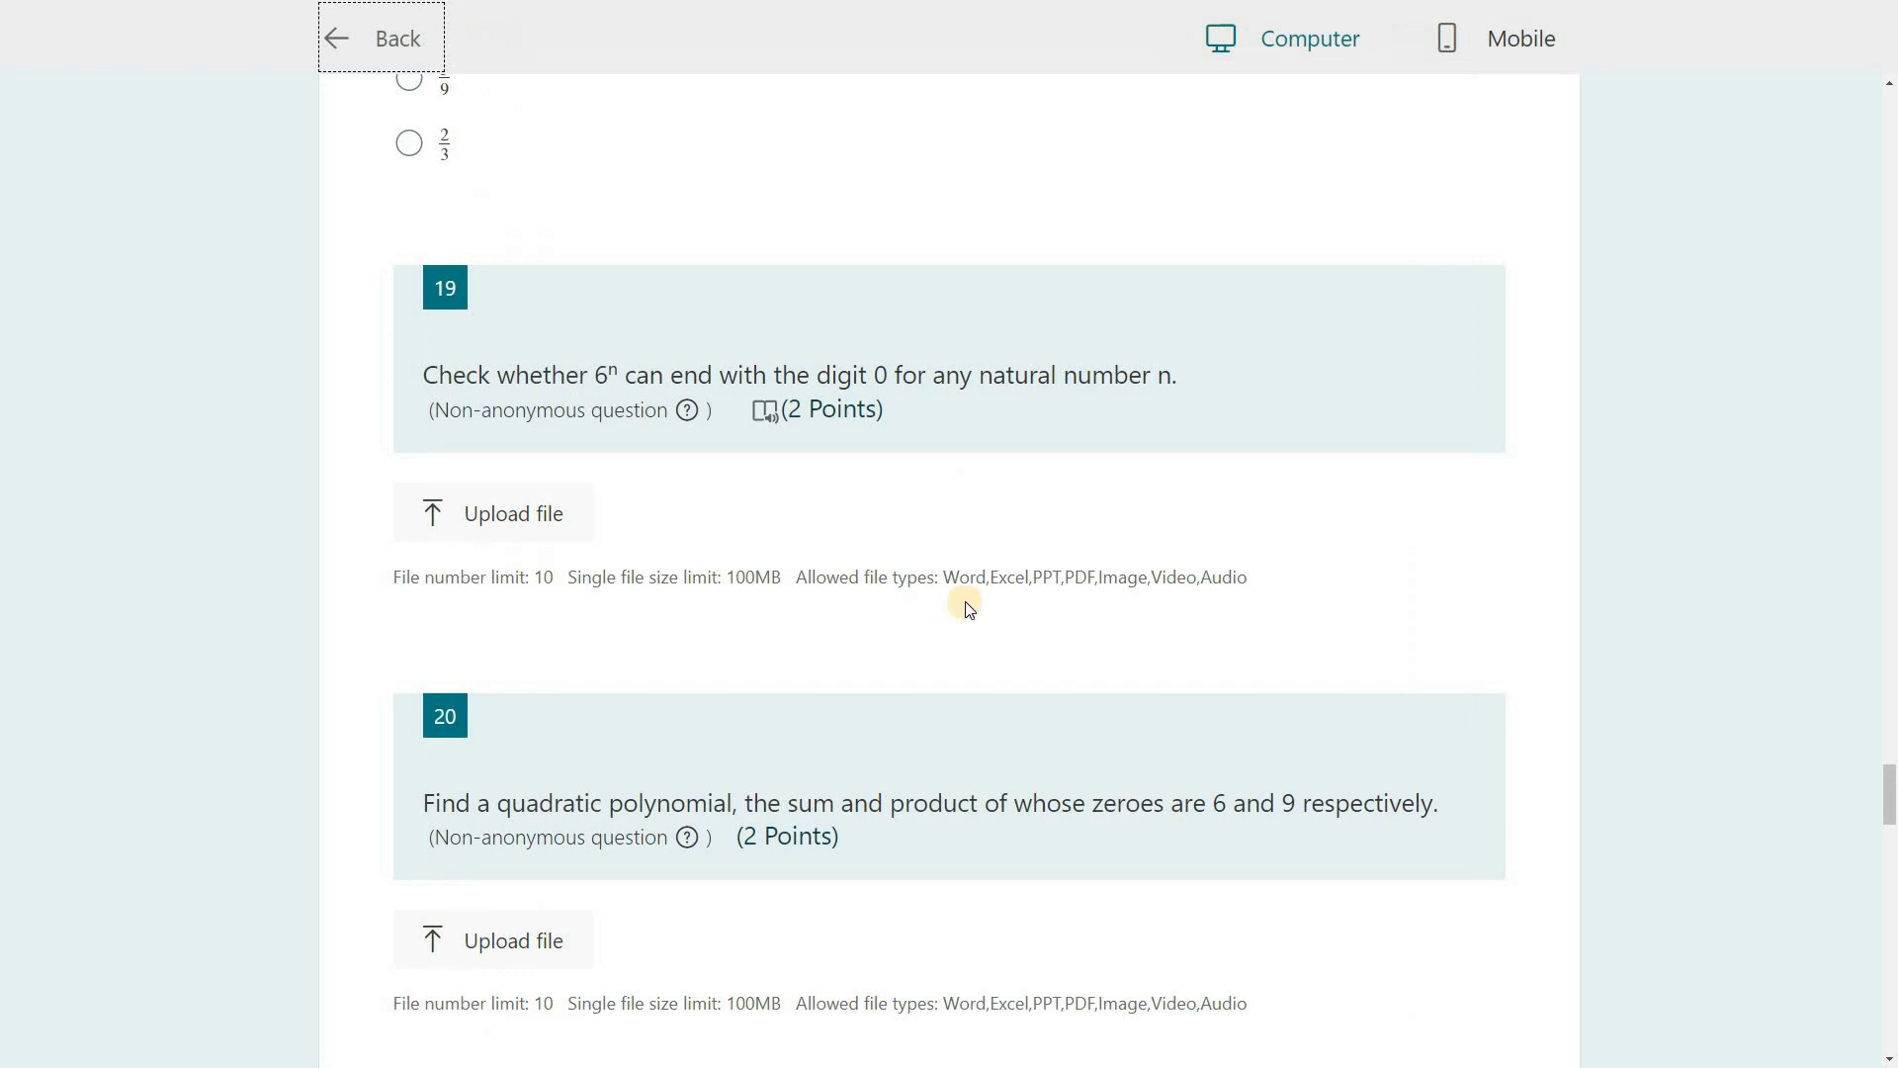
pyautogui.hotkey('ctrl', '+')
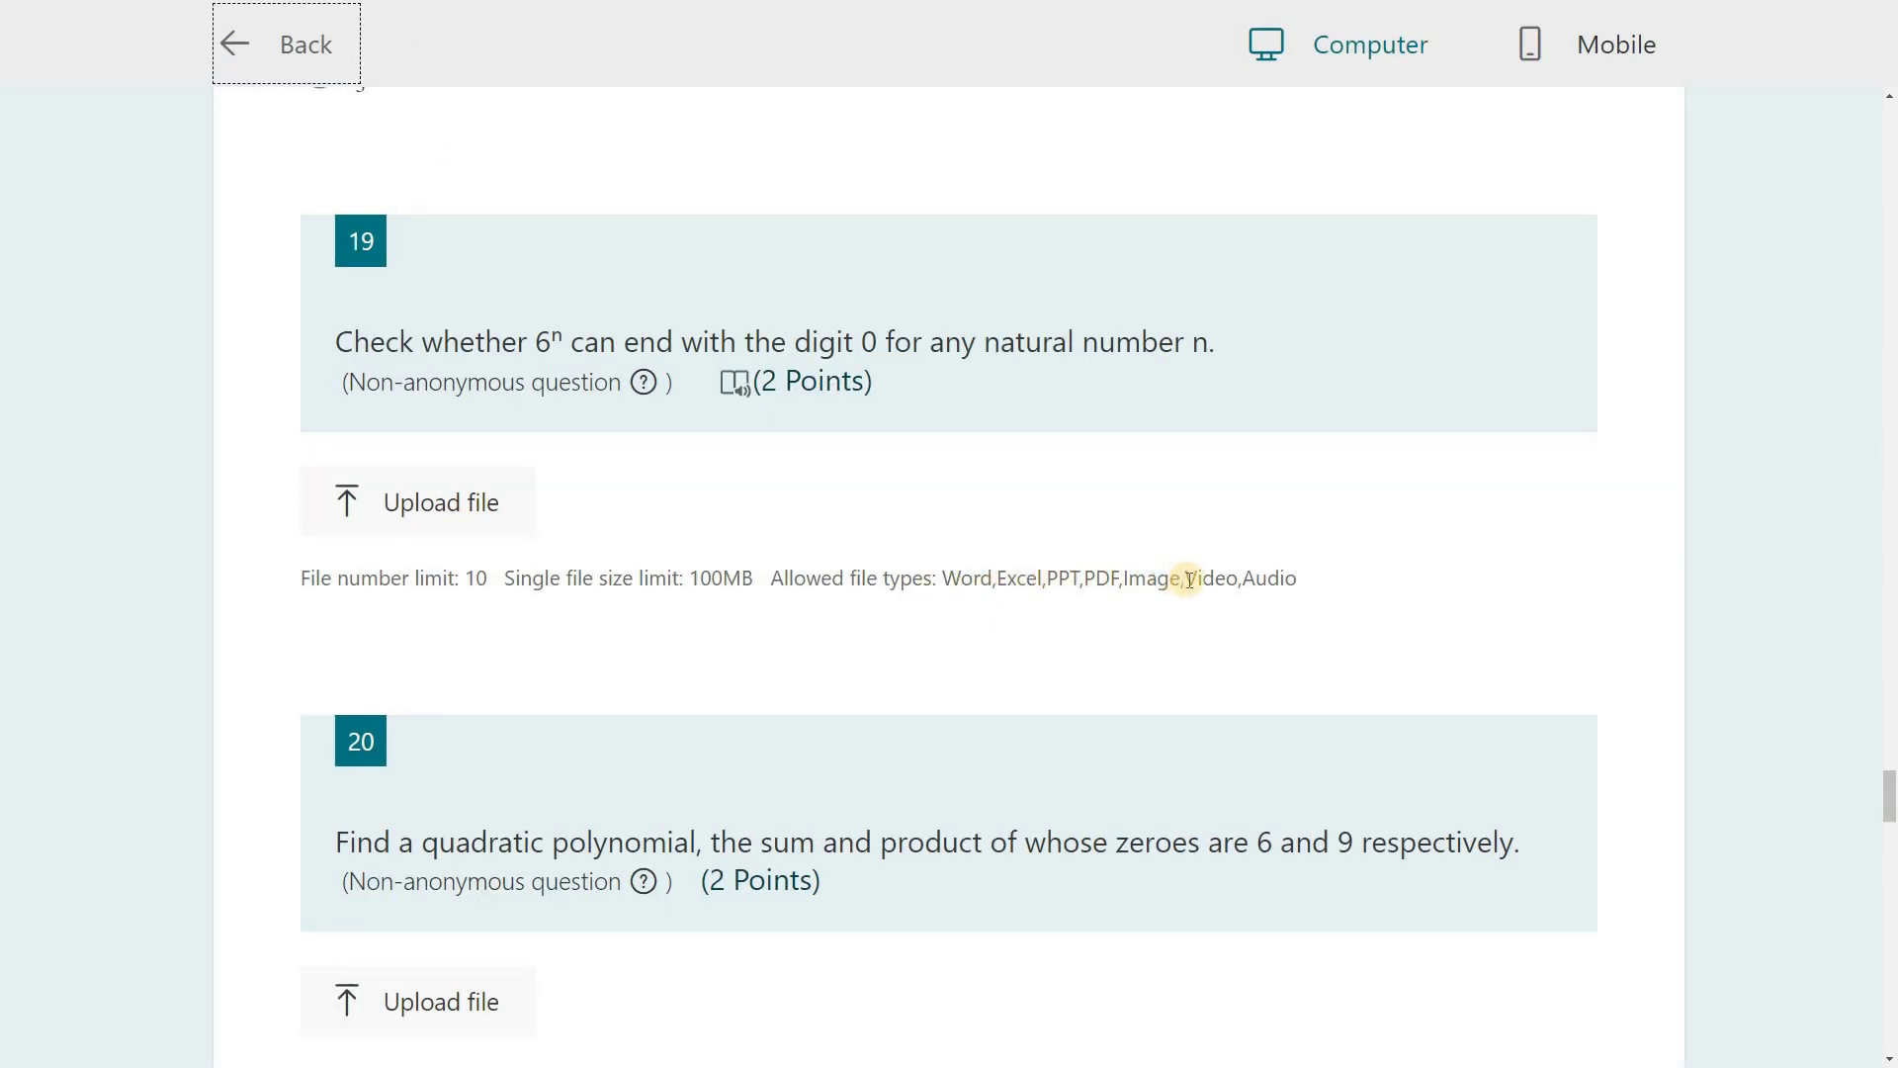
pyautogui.click(788, 573)
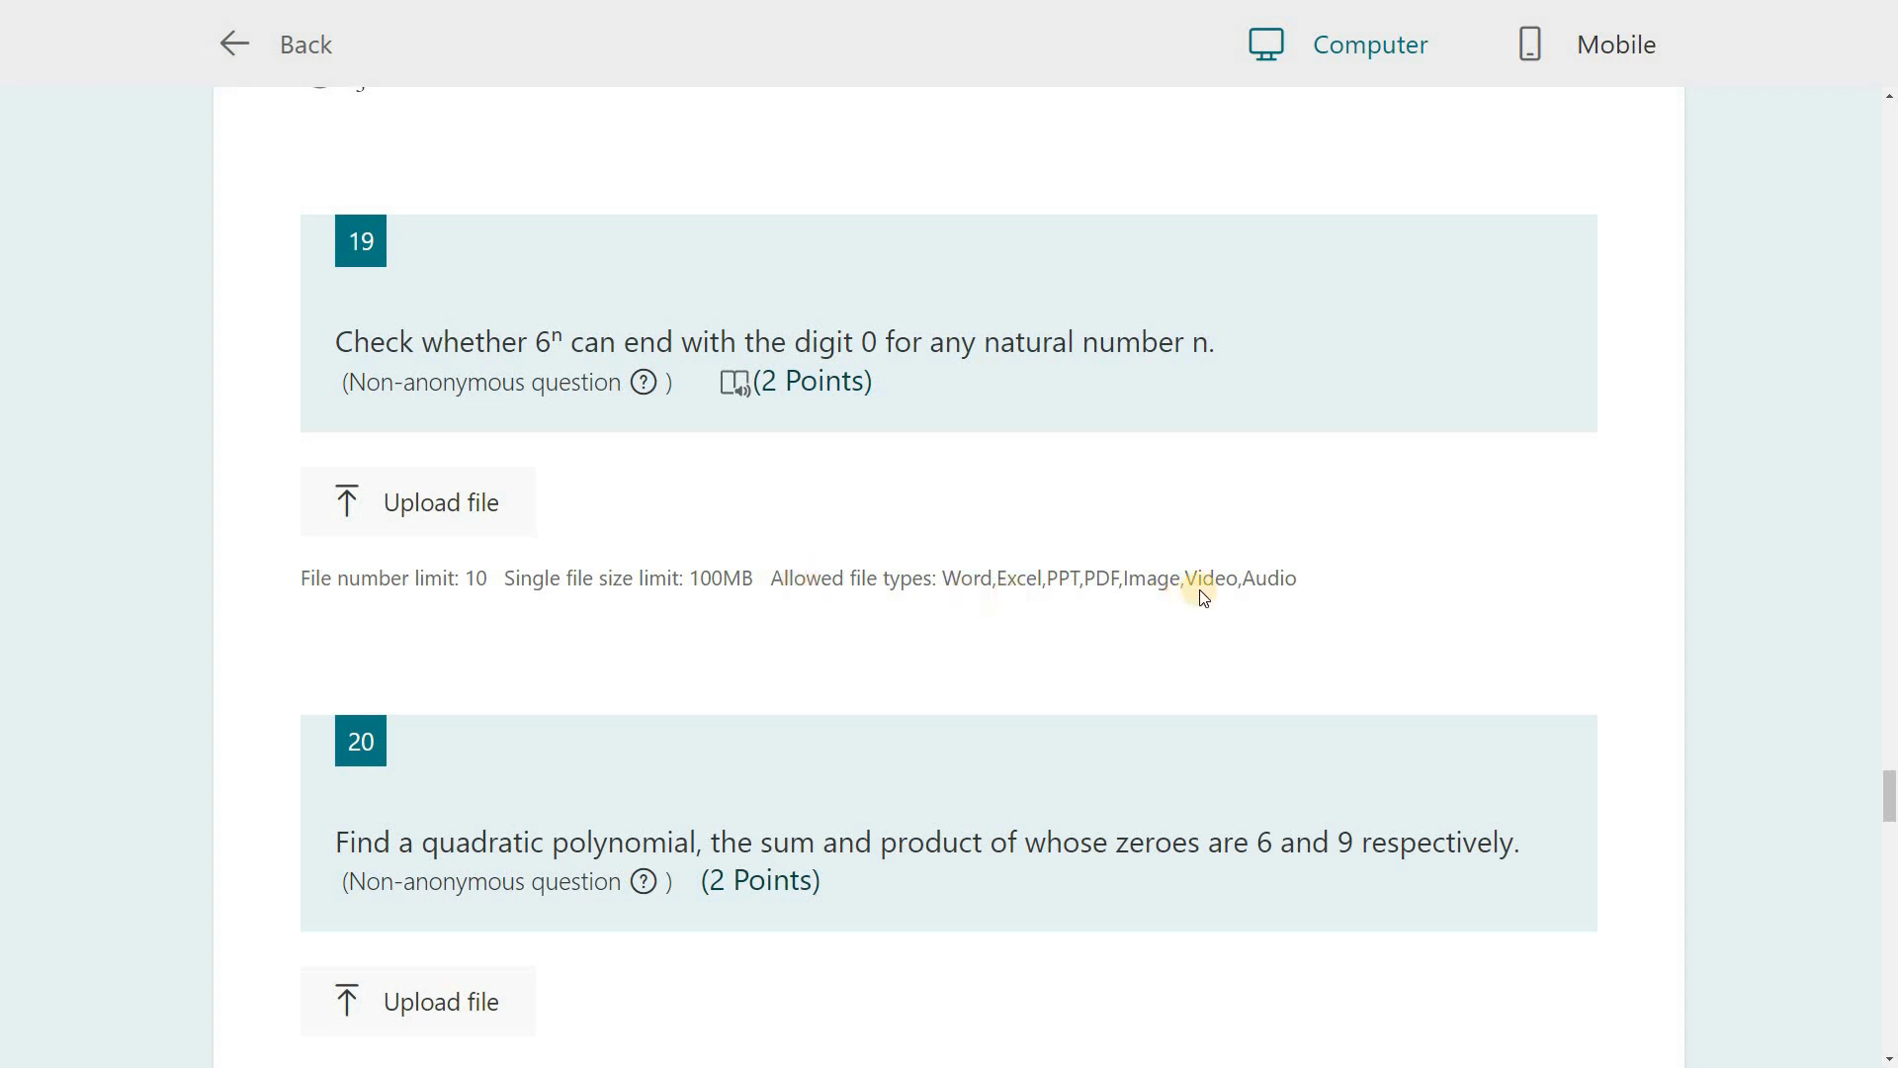
pyautogui.moveTo(1273, 578); pyautogui.dragTo(786, 578)
# Step: Preview the exam in the mobile layout, check the file-upload questions, and return to the question editor
pyautogui.click(1584, 54)
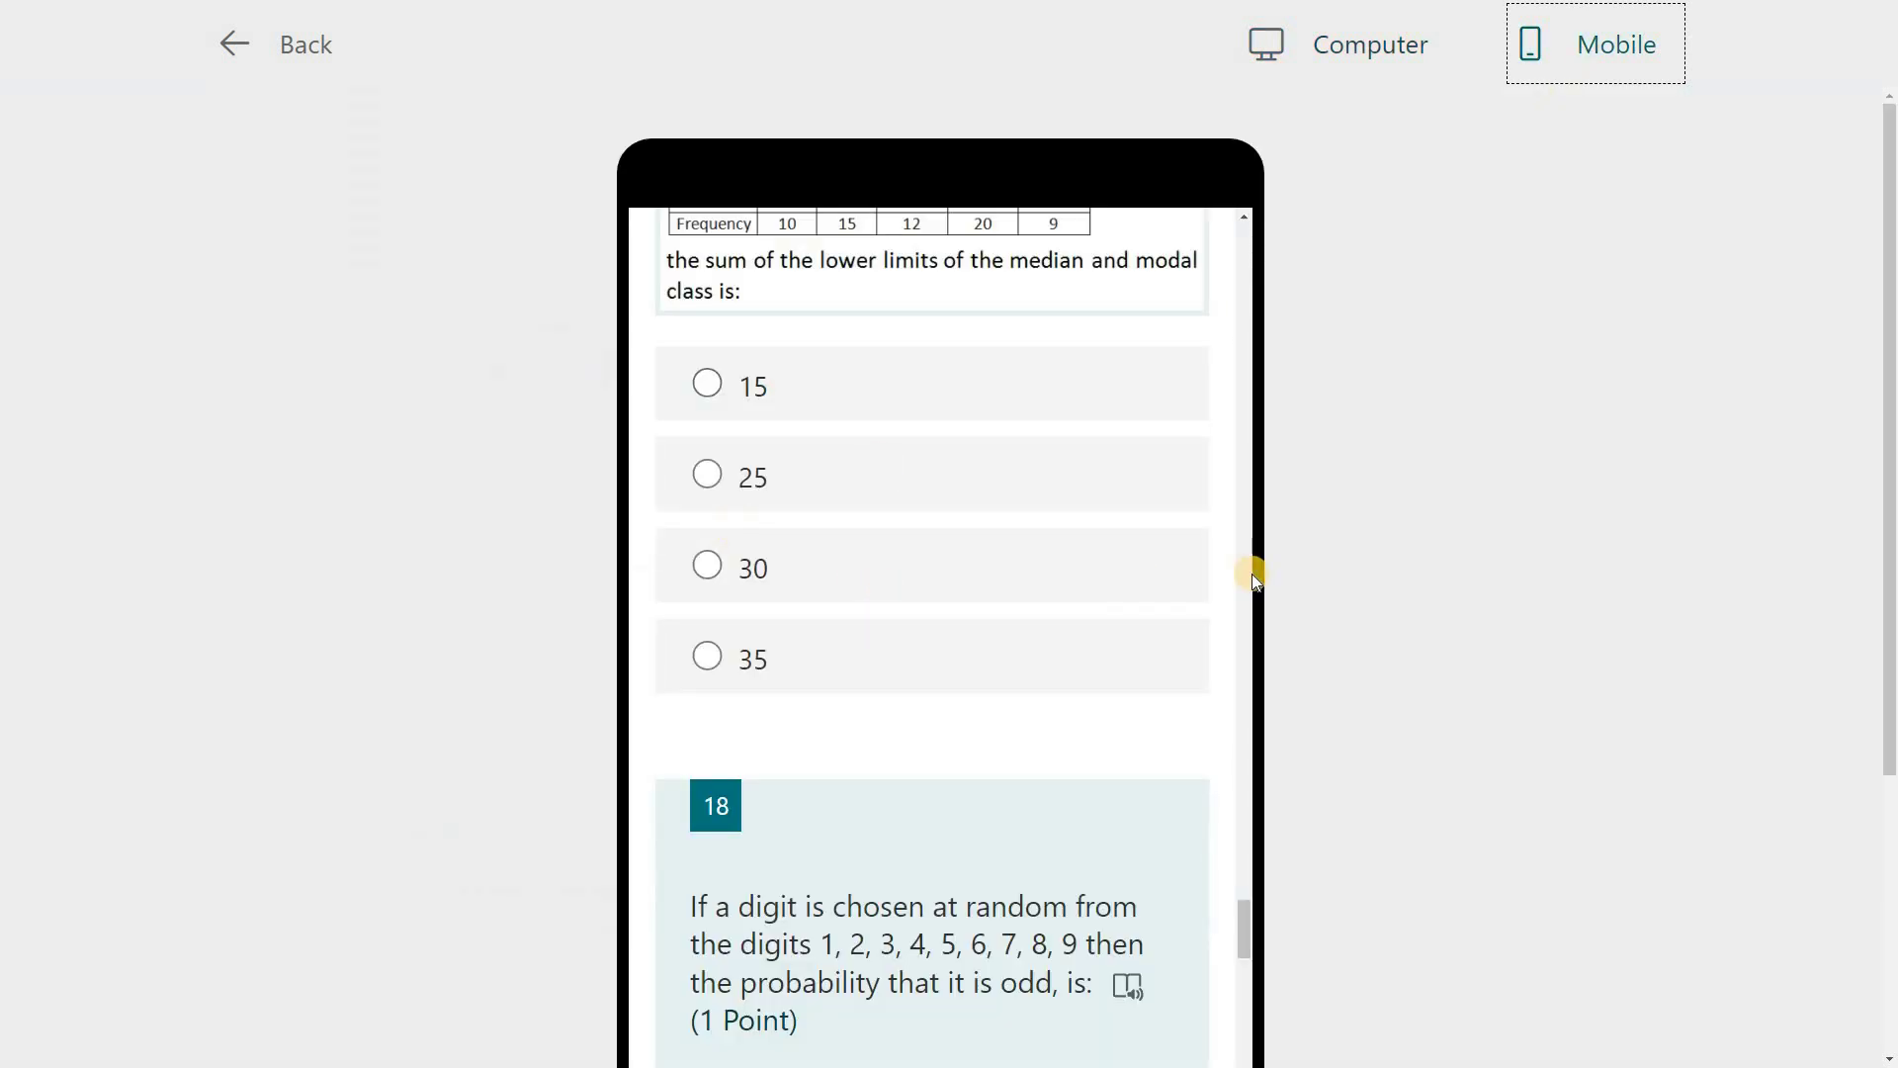
pyautogui.scroll(-3, 1251, 573)
pyautogui.hotkey('ctrl', '-')
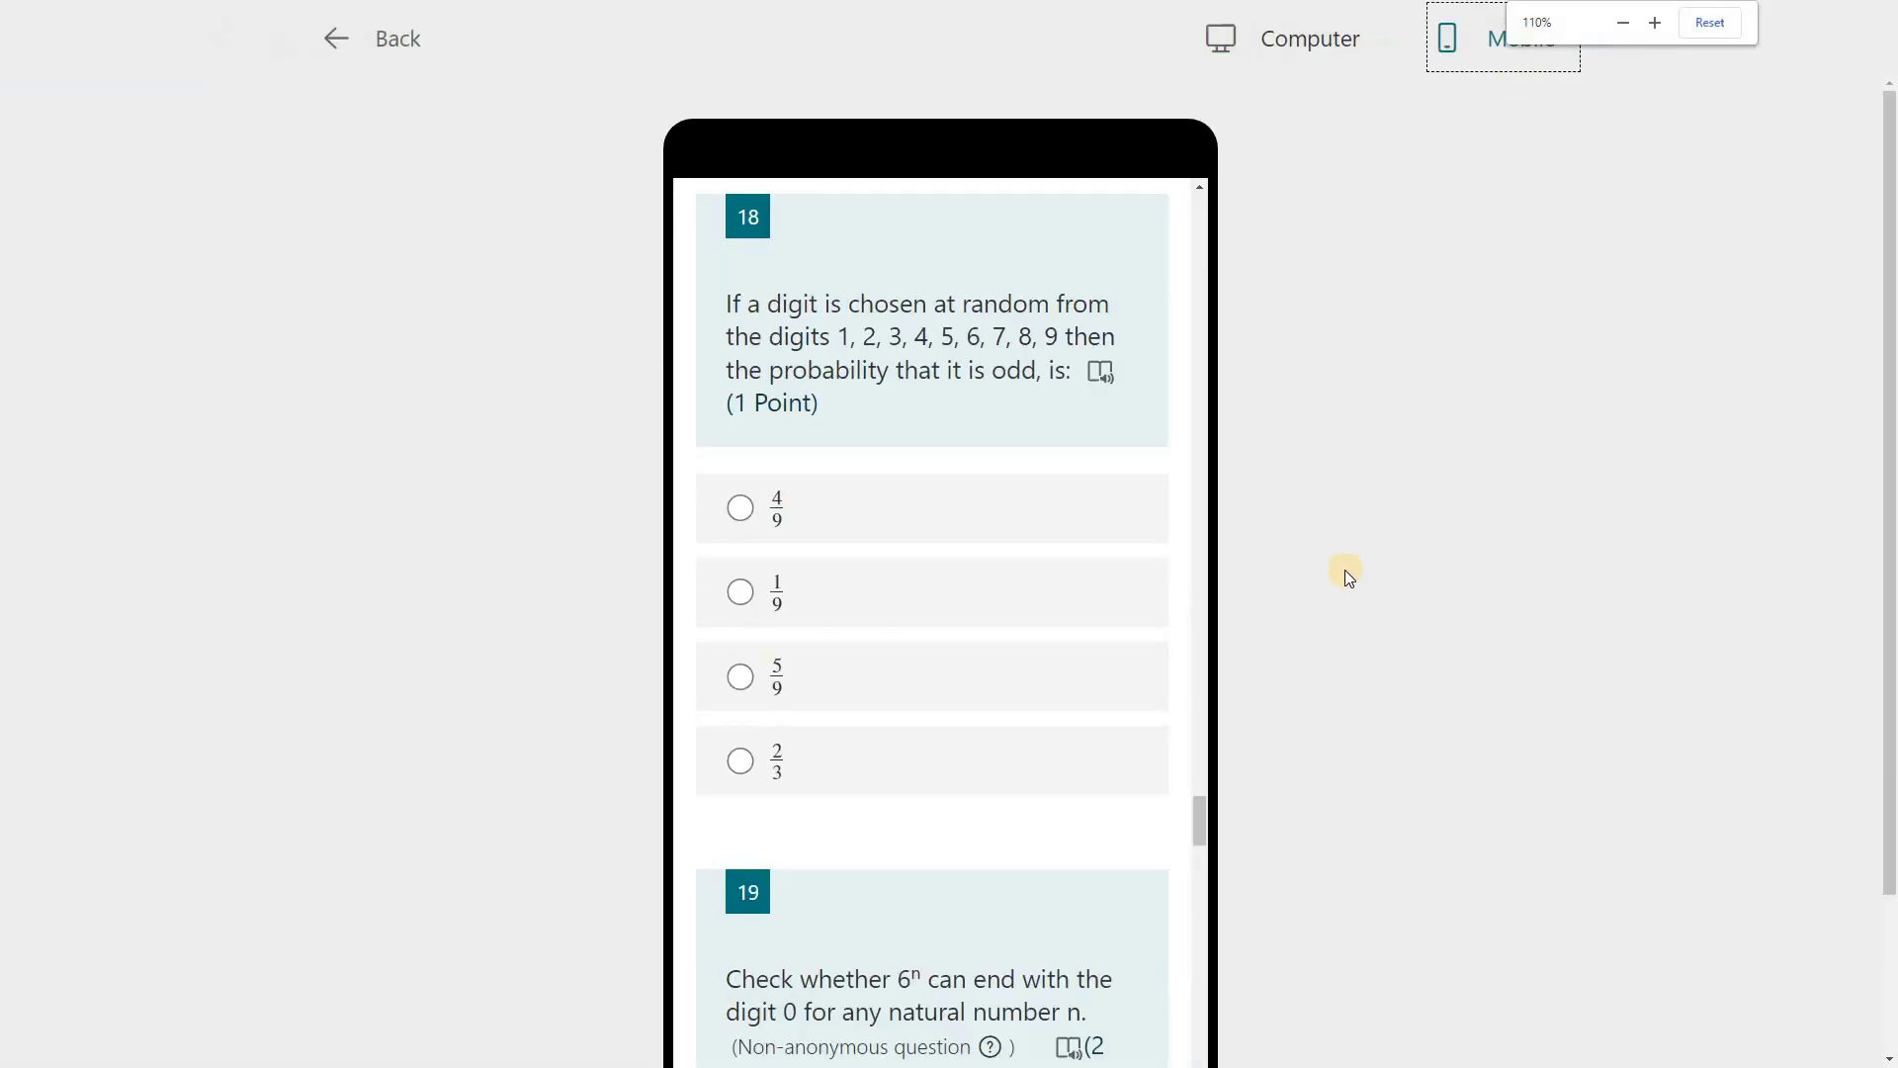
pyautogui.hotkey('ctrl', '-')
pyautogui.hotkey('ctrl', '-')
pyautogui.hotkey('ctrl', '-')
pyautogui.scroll(-8, 969, 549)
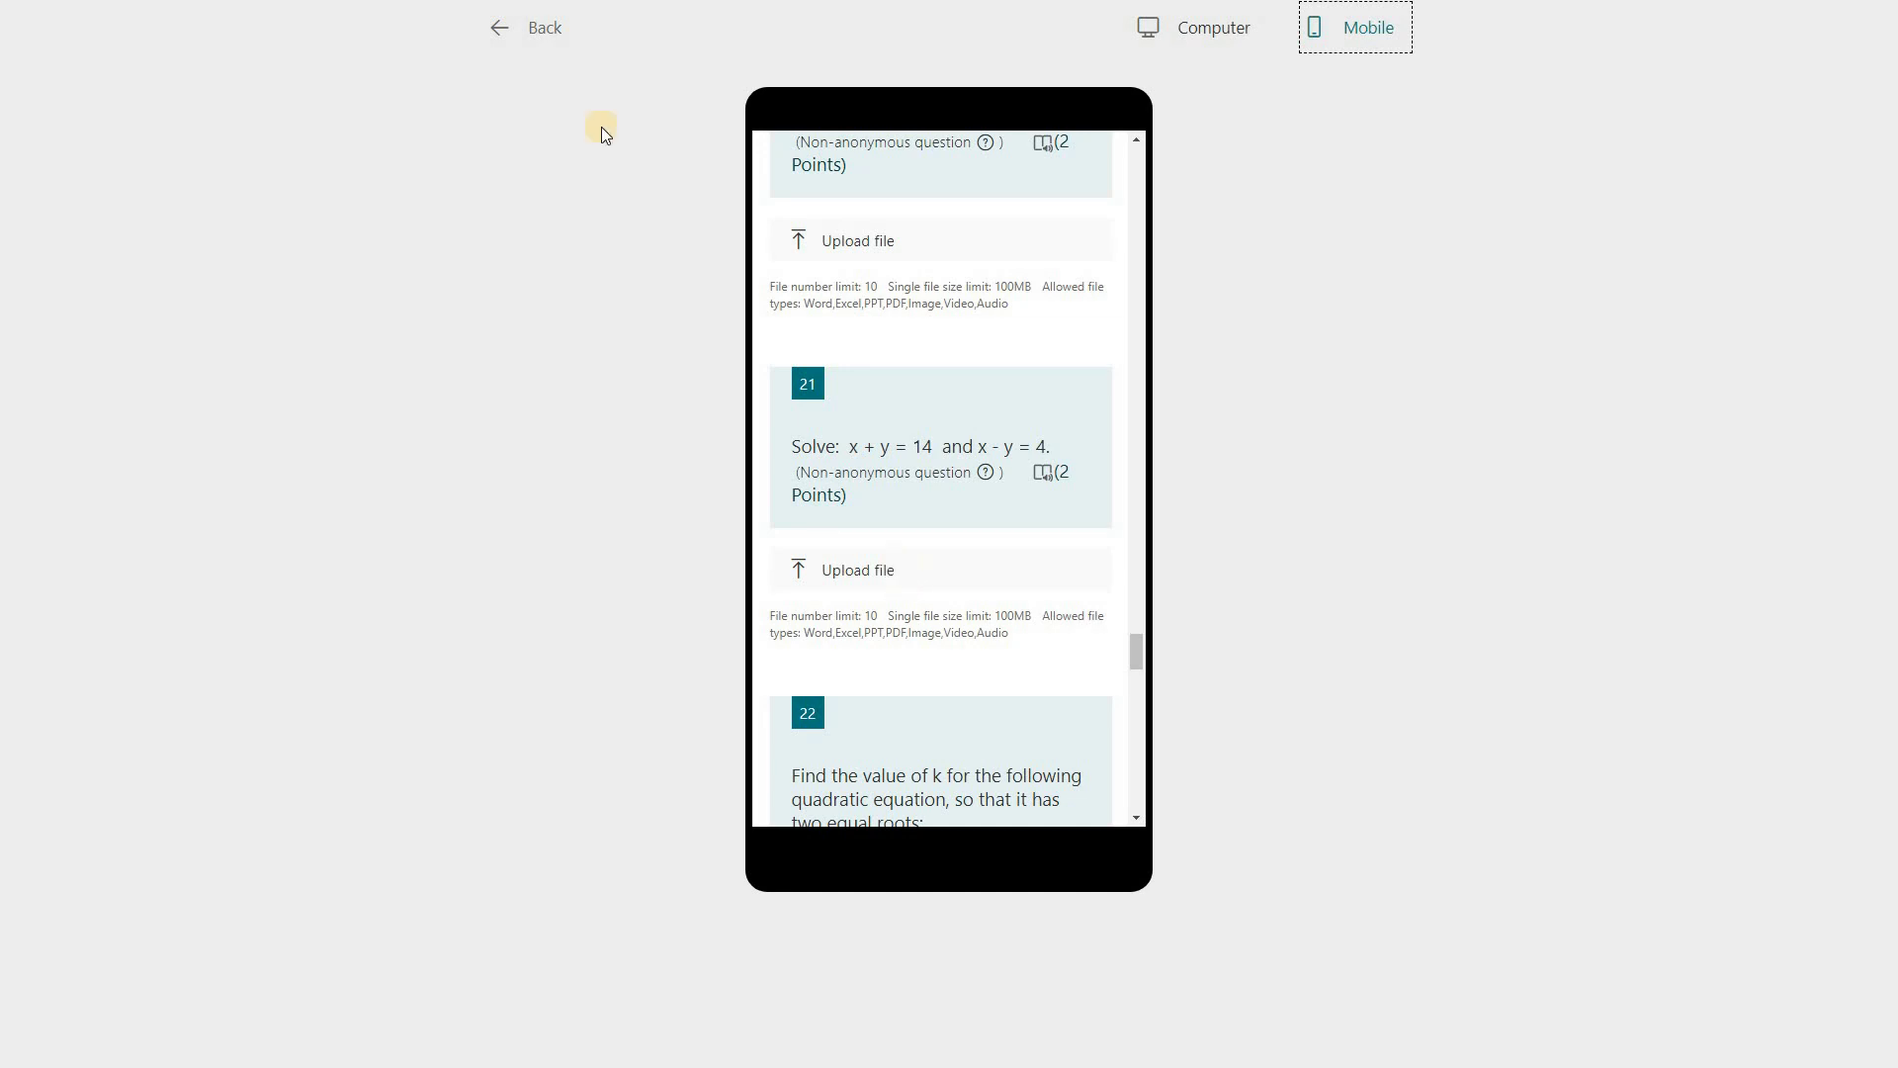
pyautogui.click(509, 31)
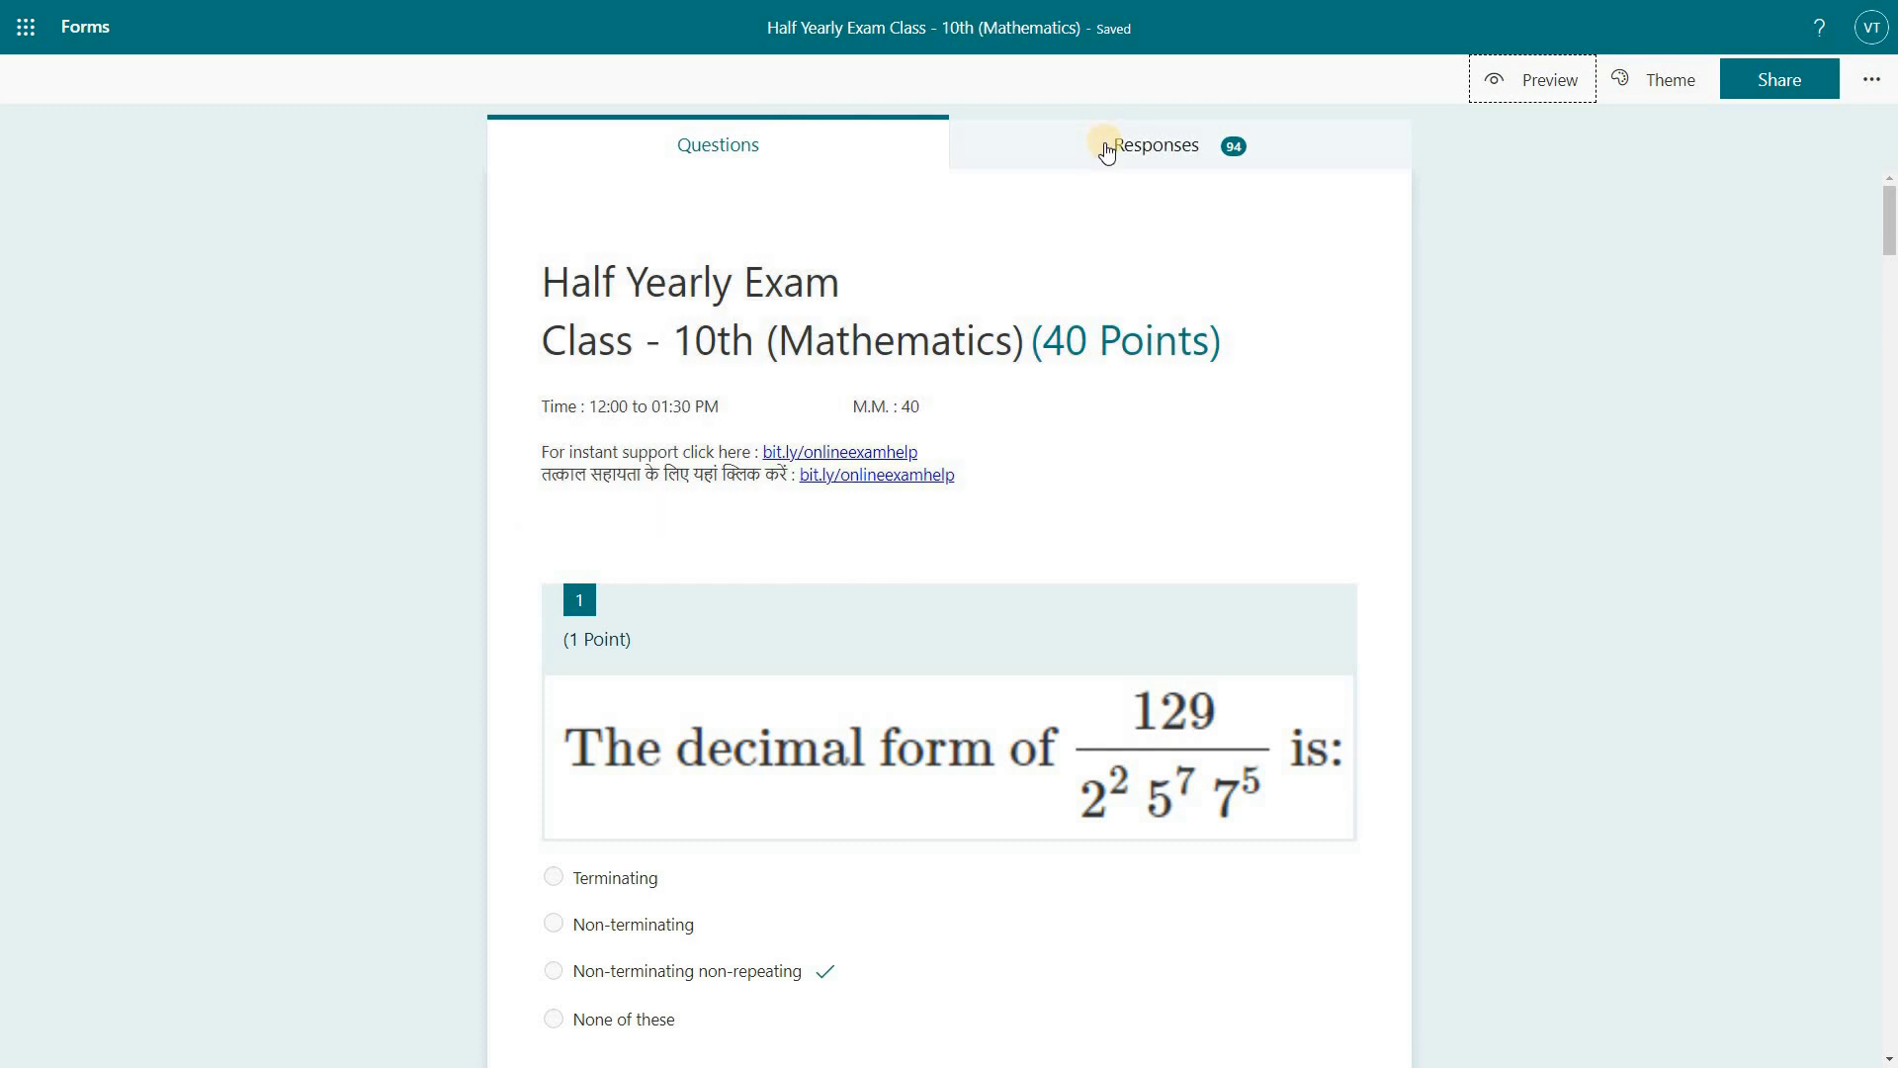
# Step: Open the exam's responses and examine question 1's answer breakdown, pie chart and share of correct answers
pyautogui.click(1101, 149)
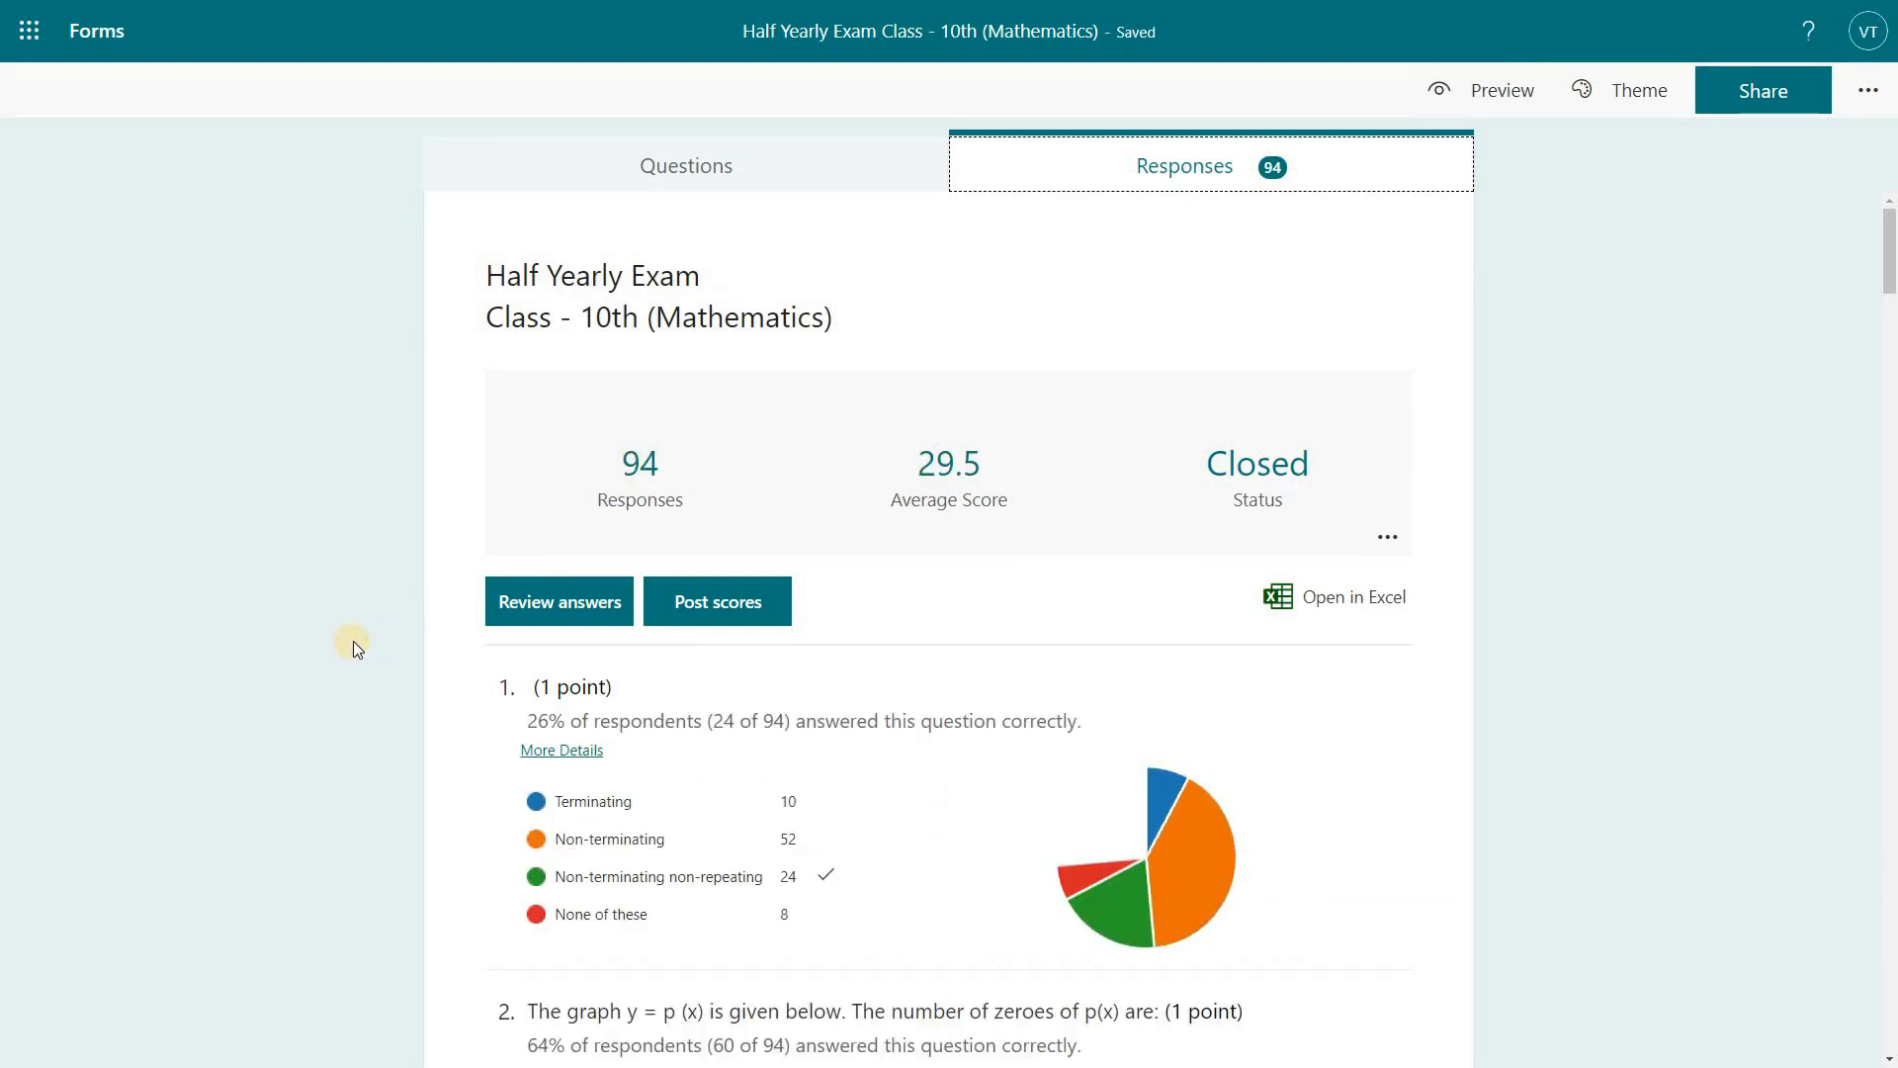
pyautogui.scroll(-1, 372, 649)
pyautogui.scroll(-1, 371, 649)
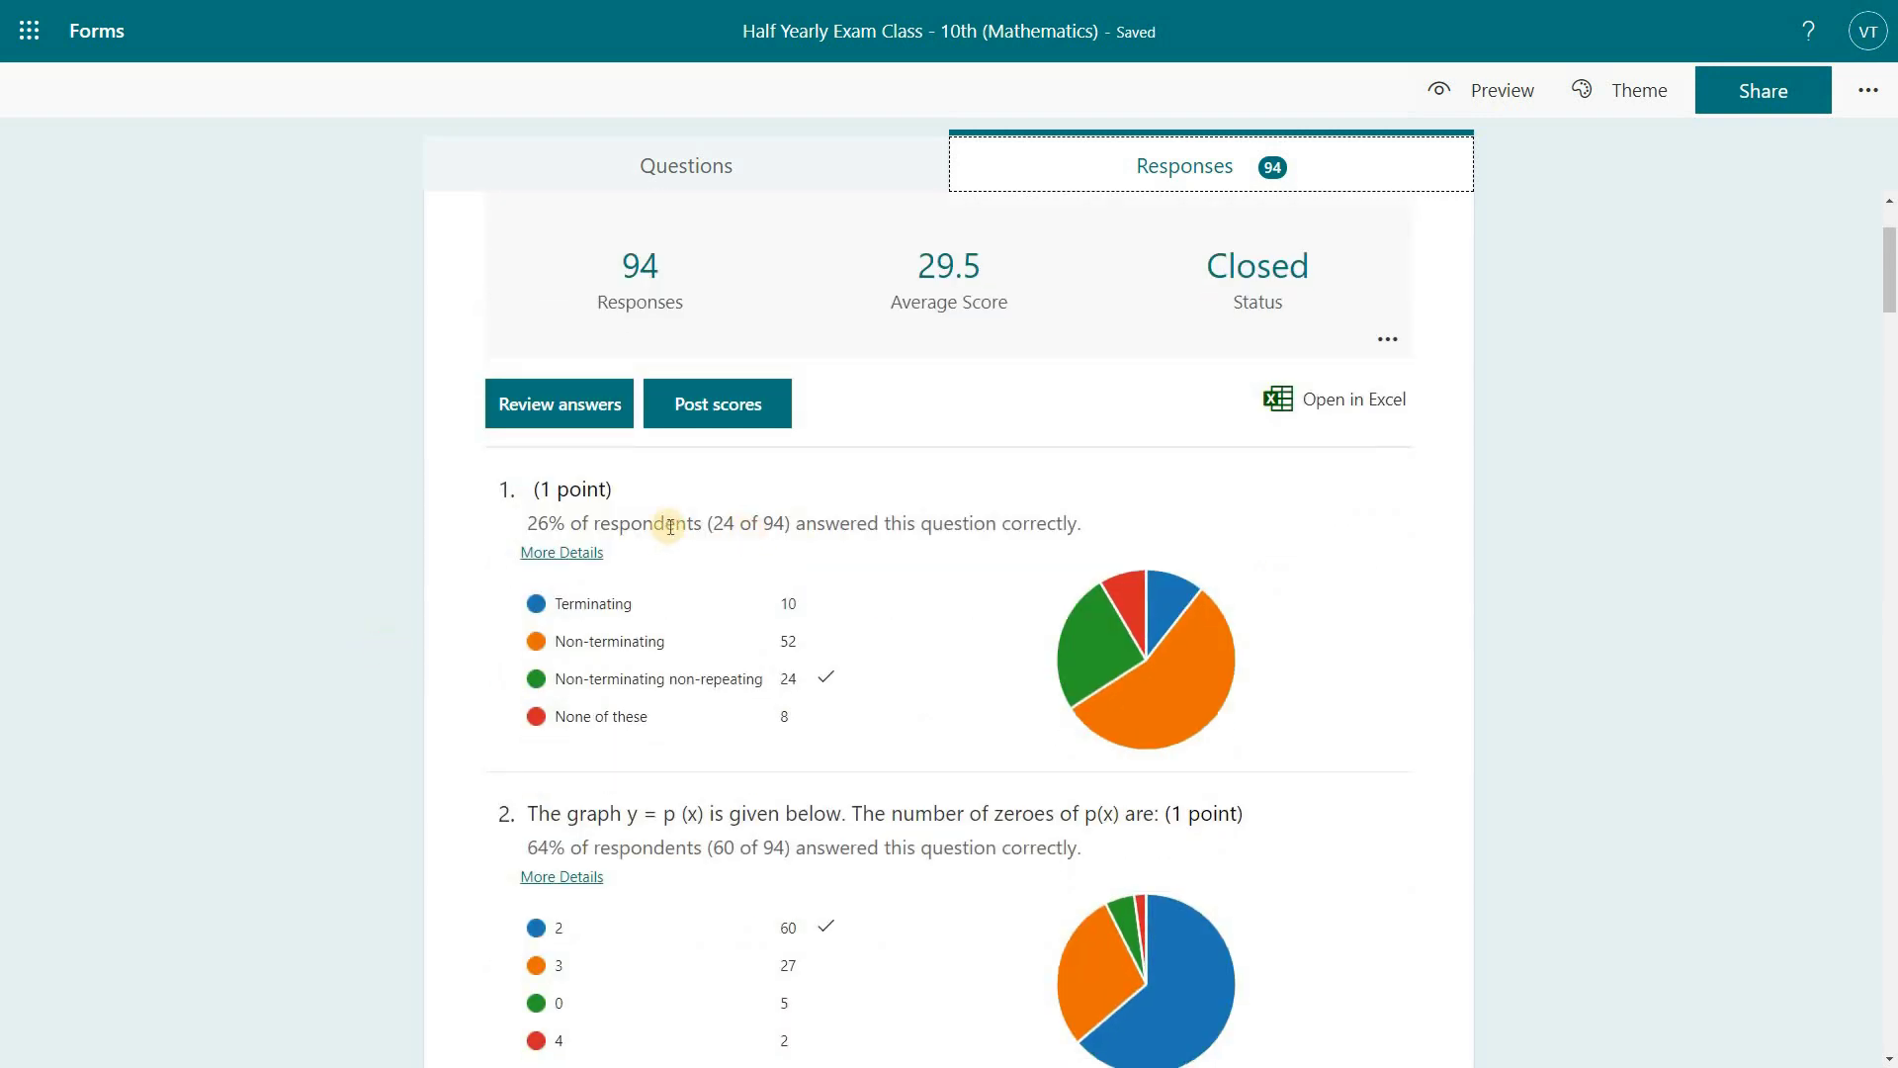
pyautogui.scroll(-3, 564, 733)
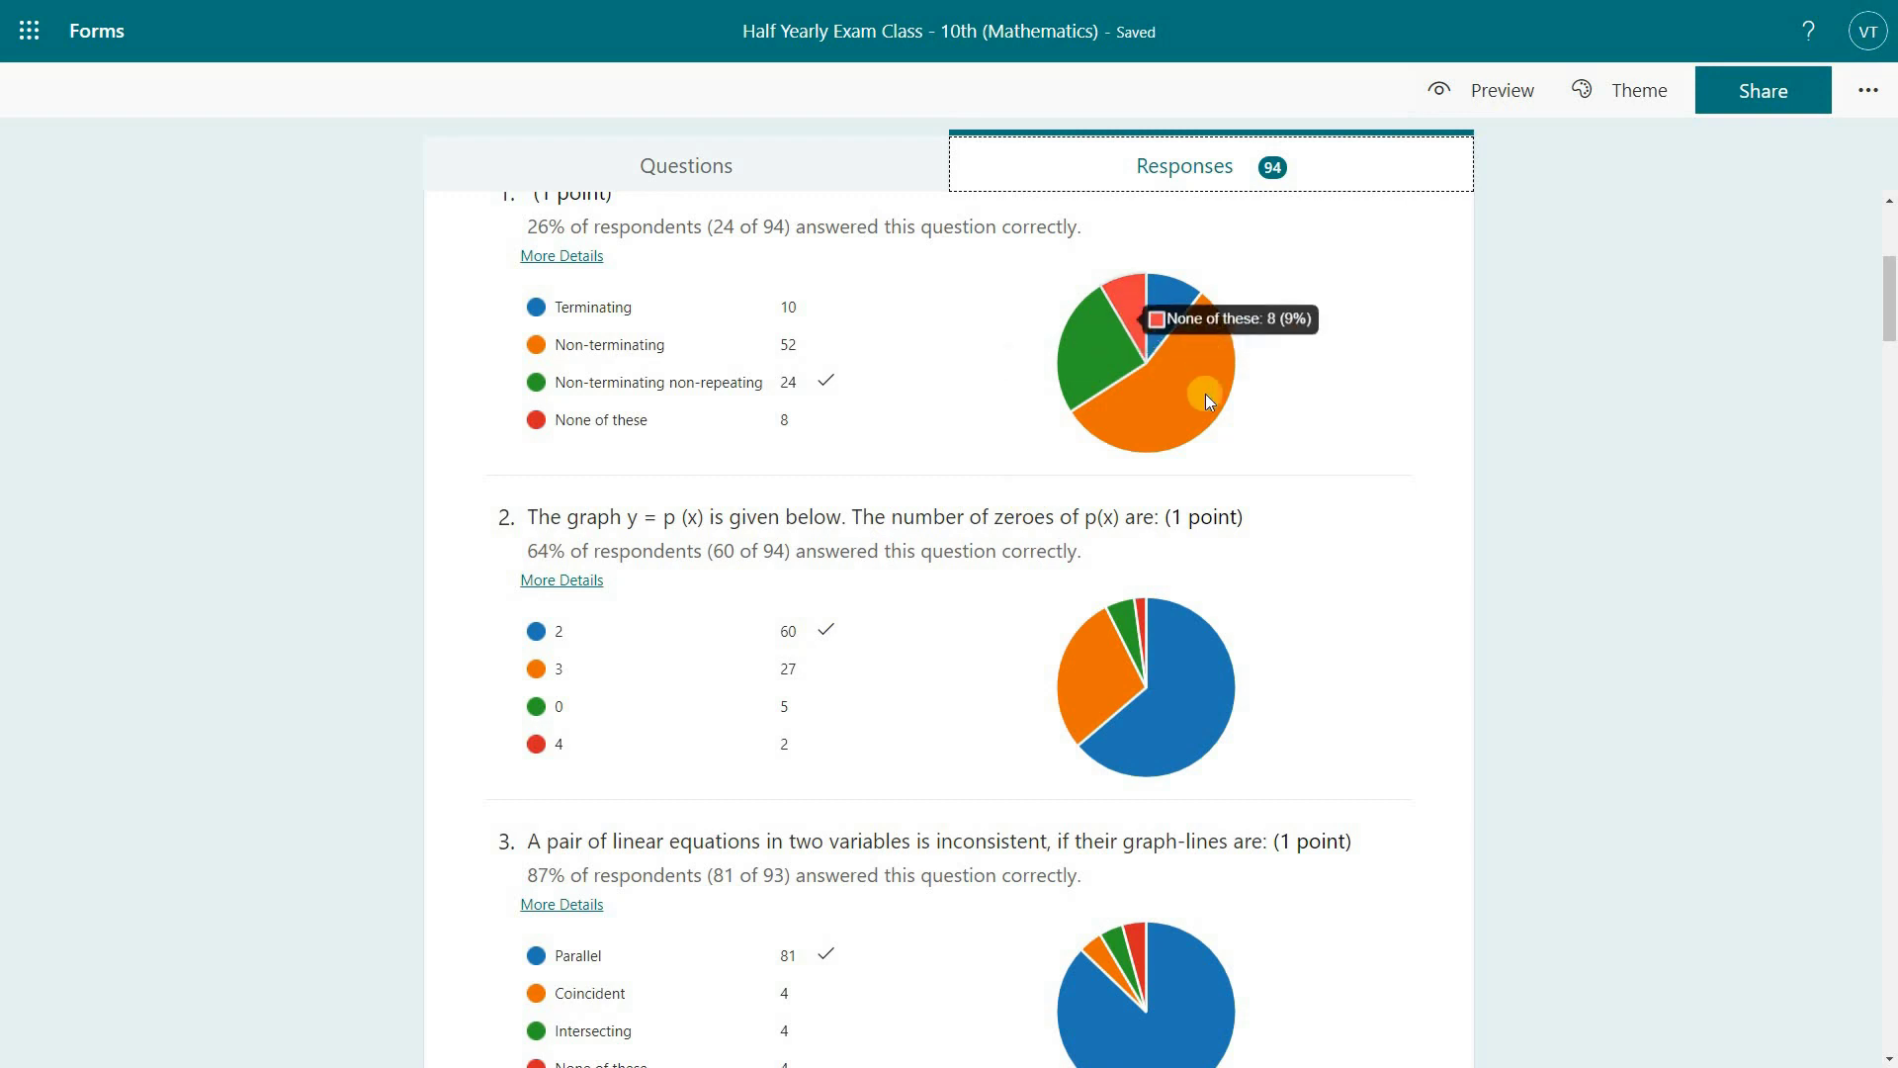
pyautogui.moveTo(1071, 382)
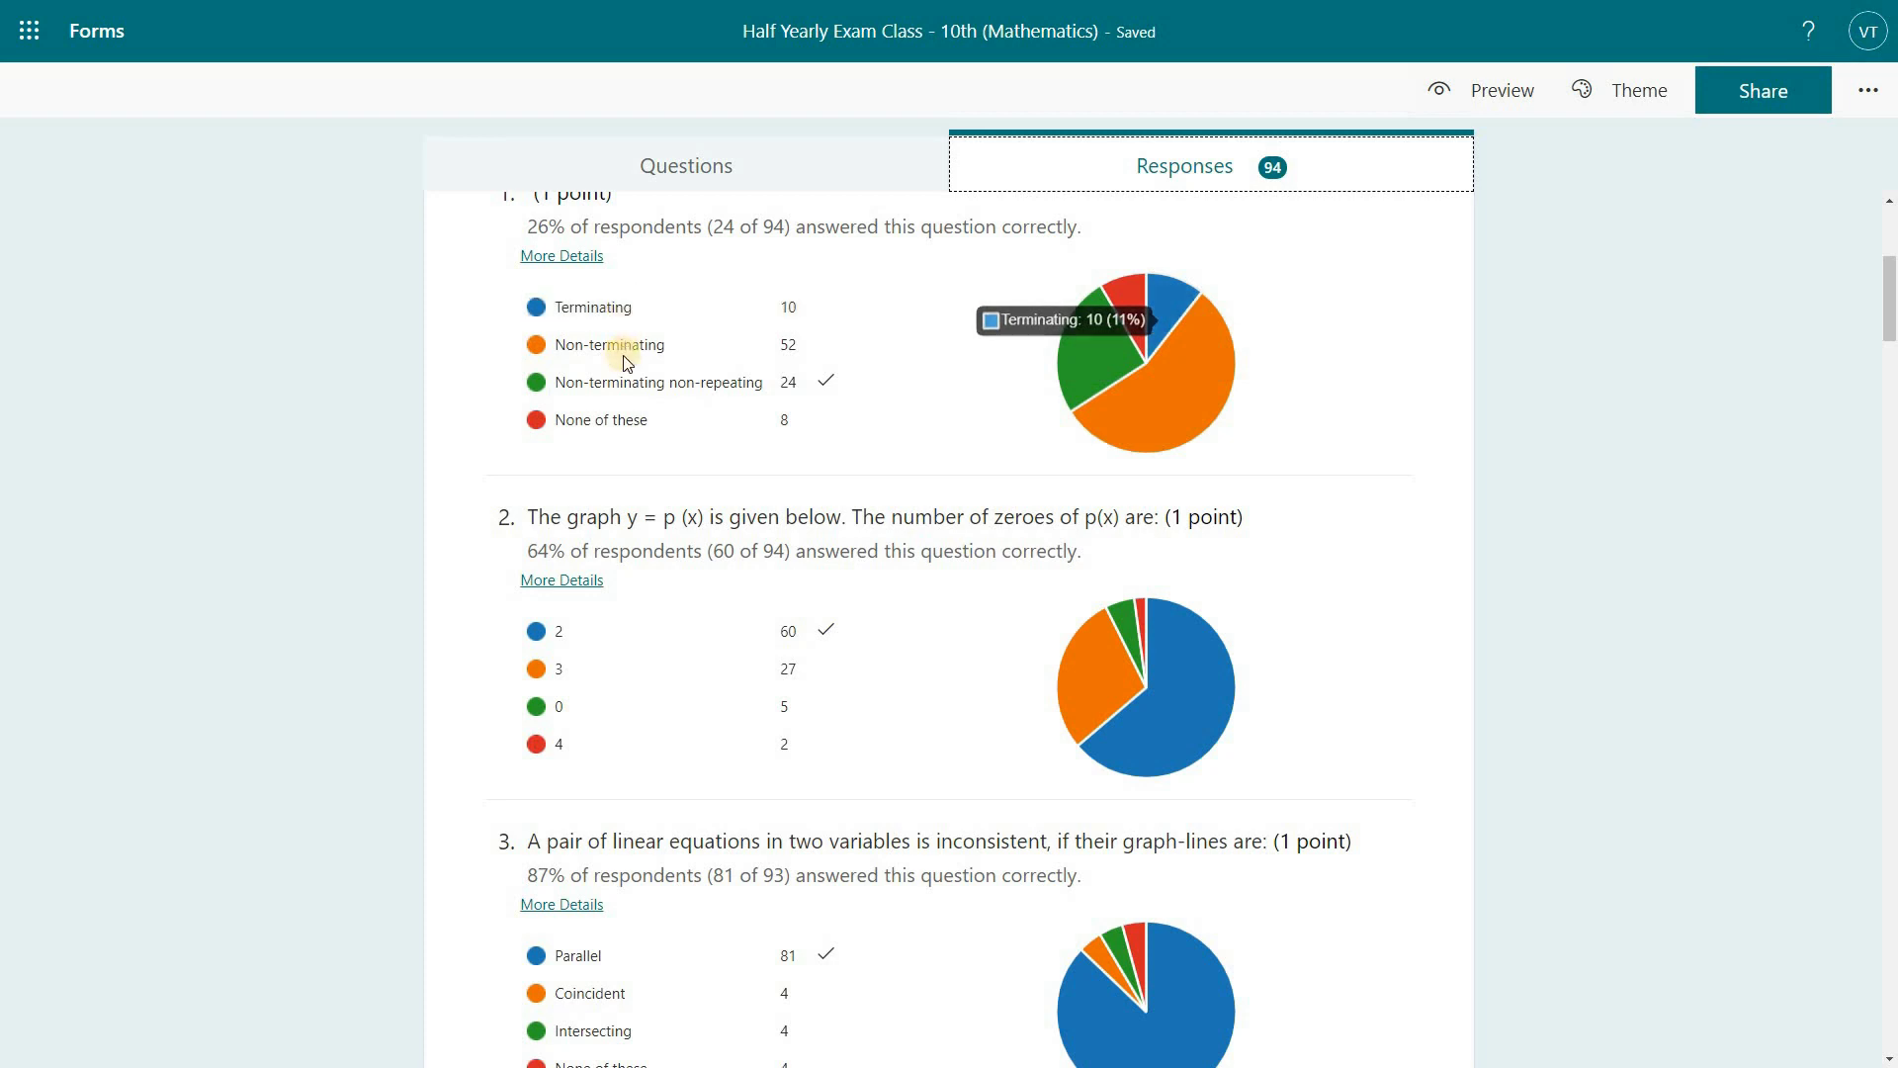
pyautogui.moveTo(626, 362)
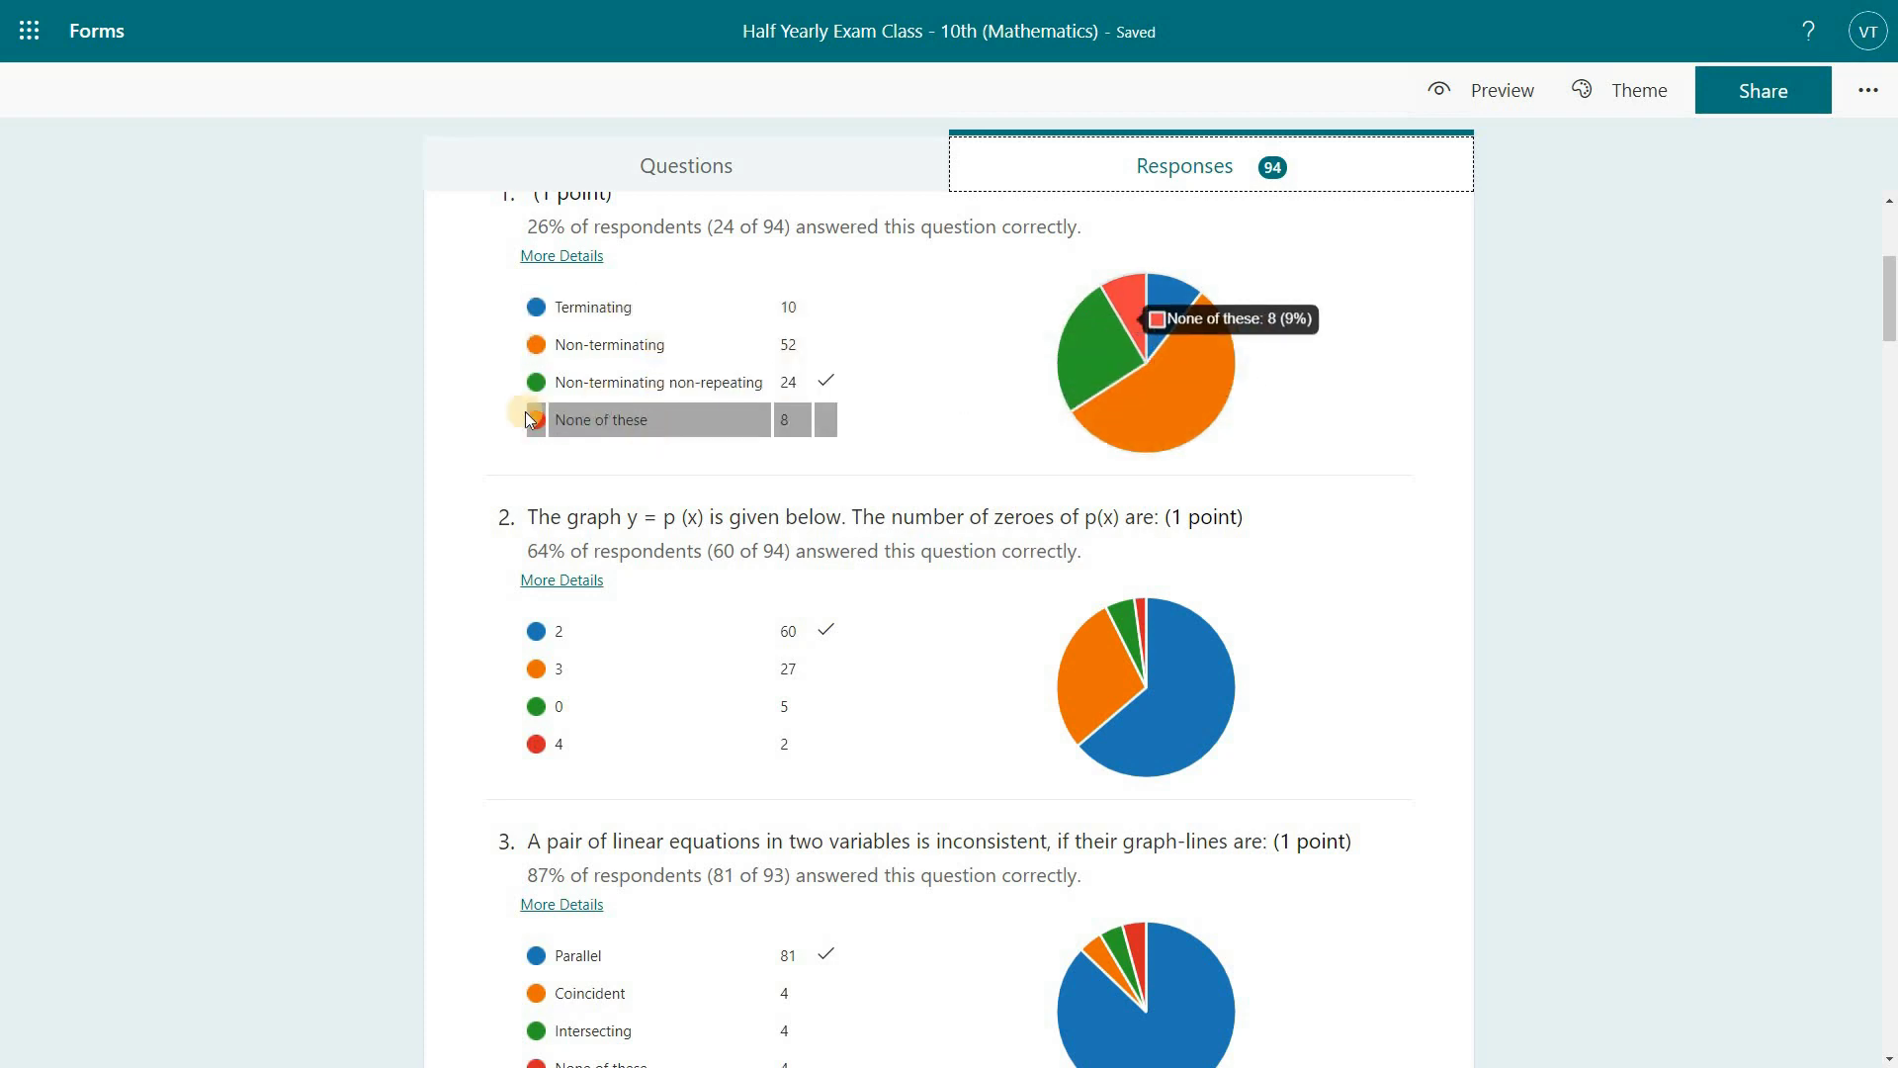
pyautogui.scroll(1, 430, 494)
pyautogui.moveTo(527, 325); pyautogui.dragTo(1044, 332)
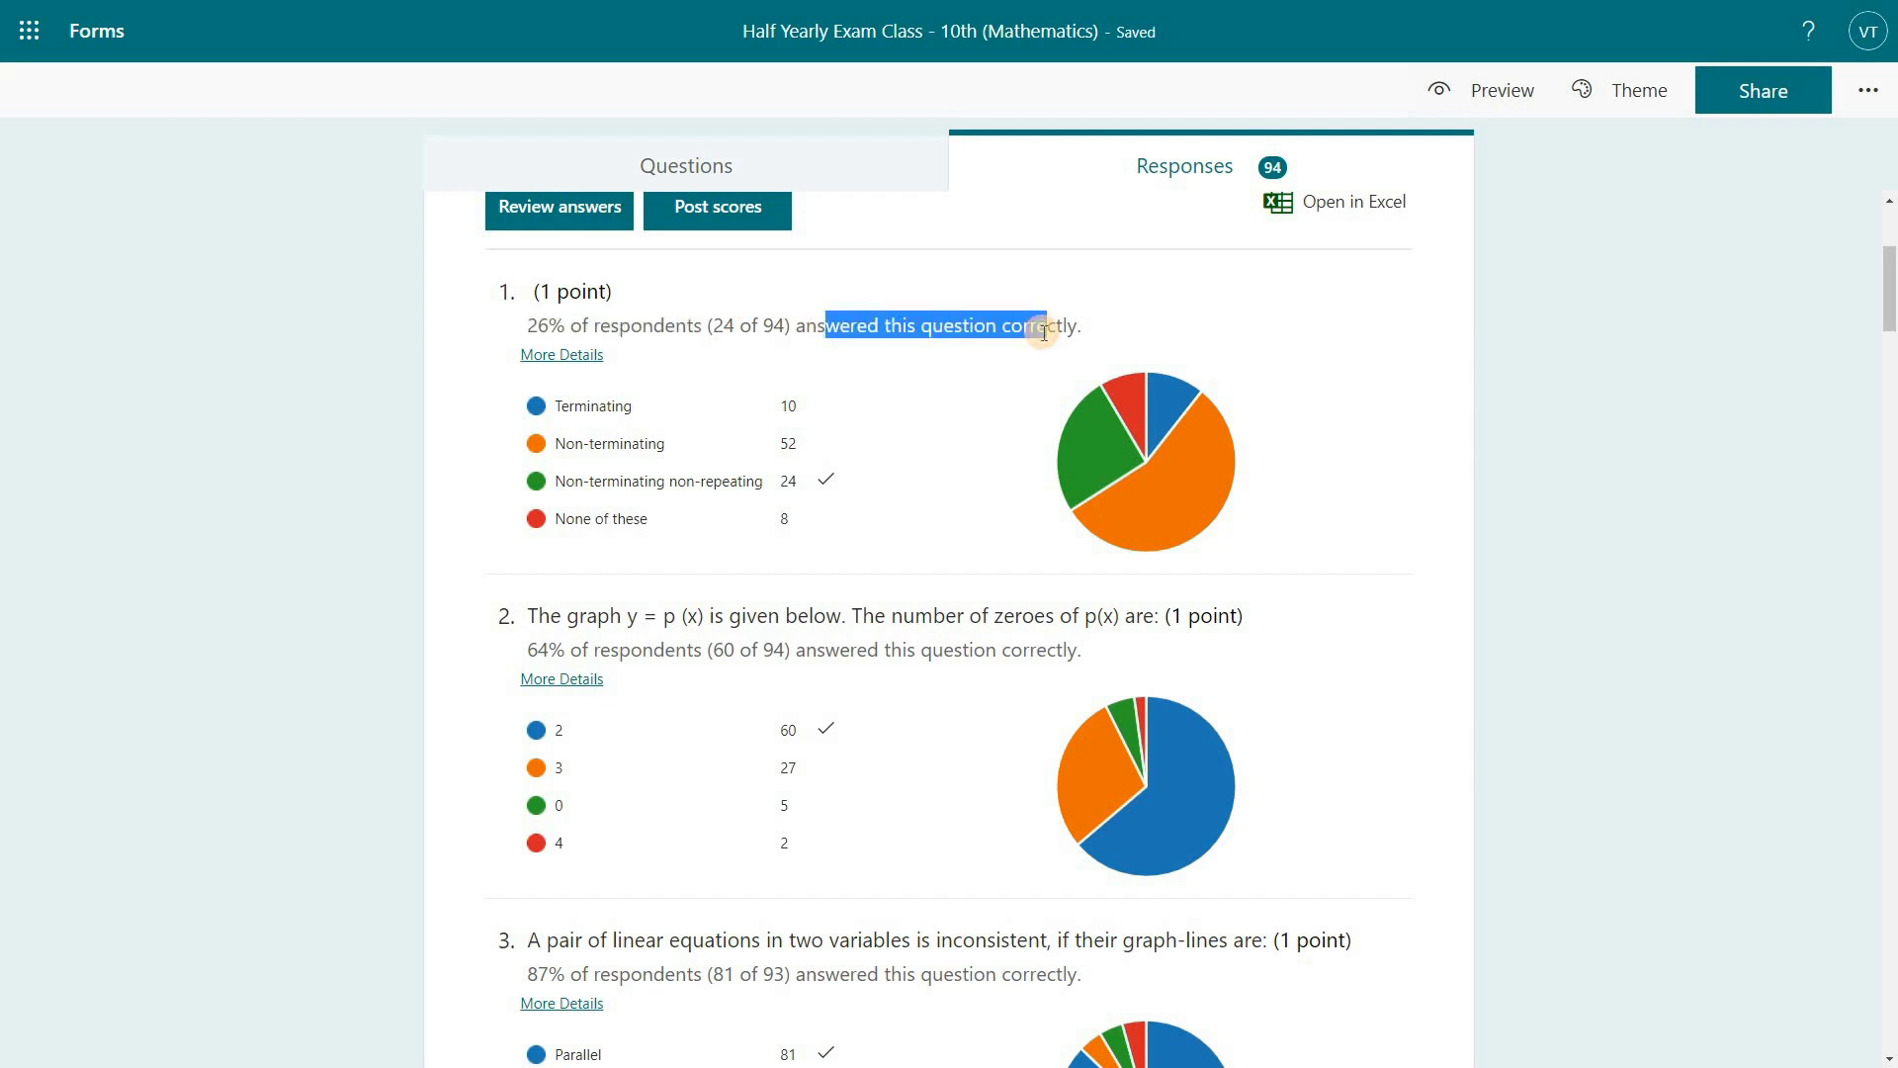
pyautogui.click(733, 329)
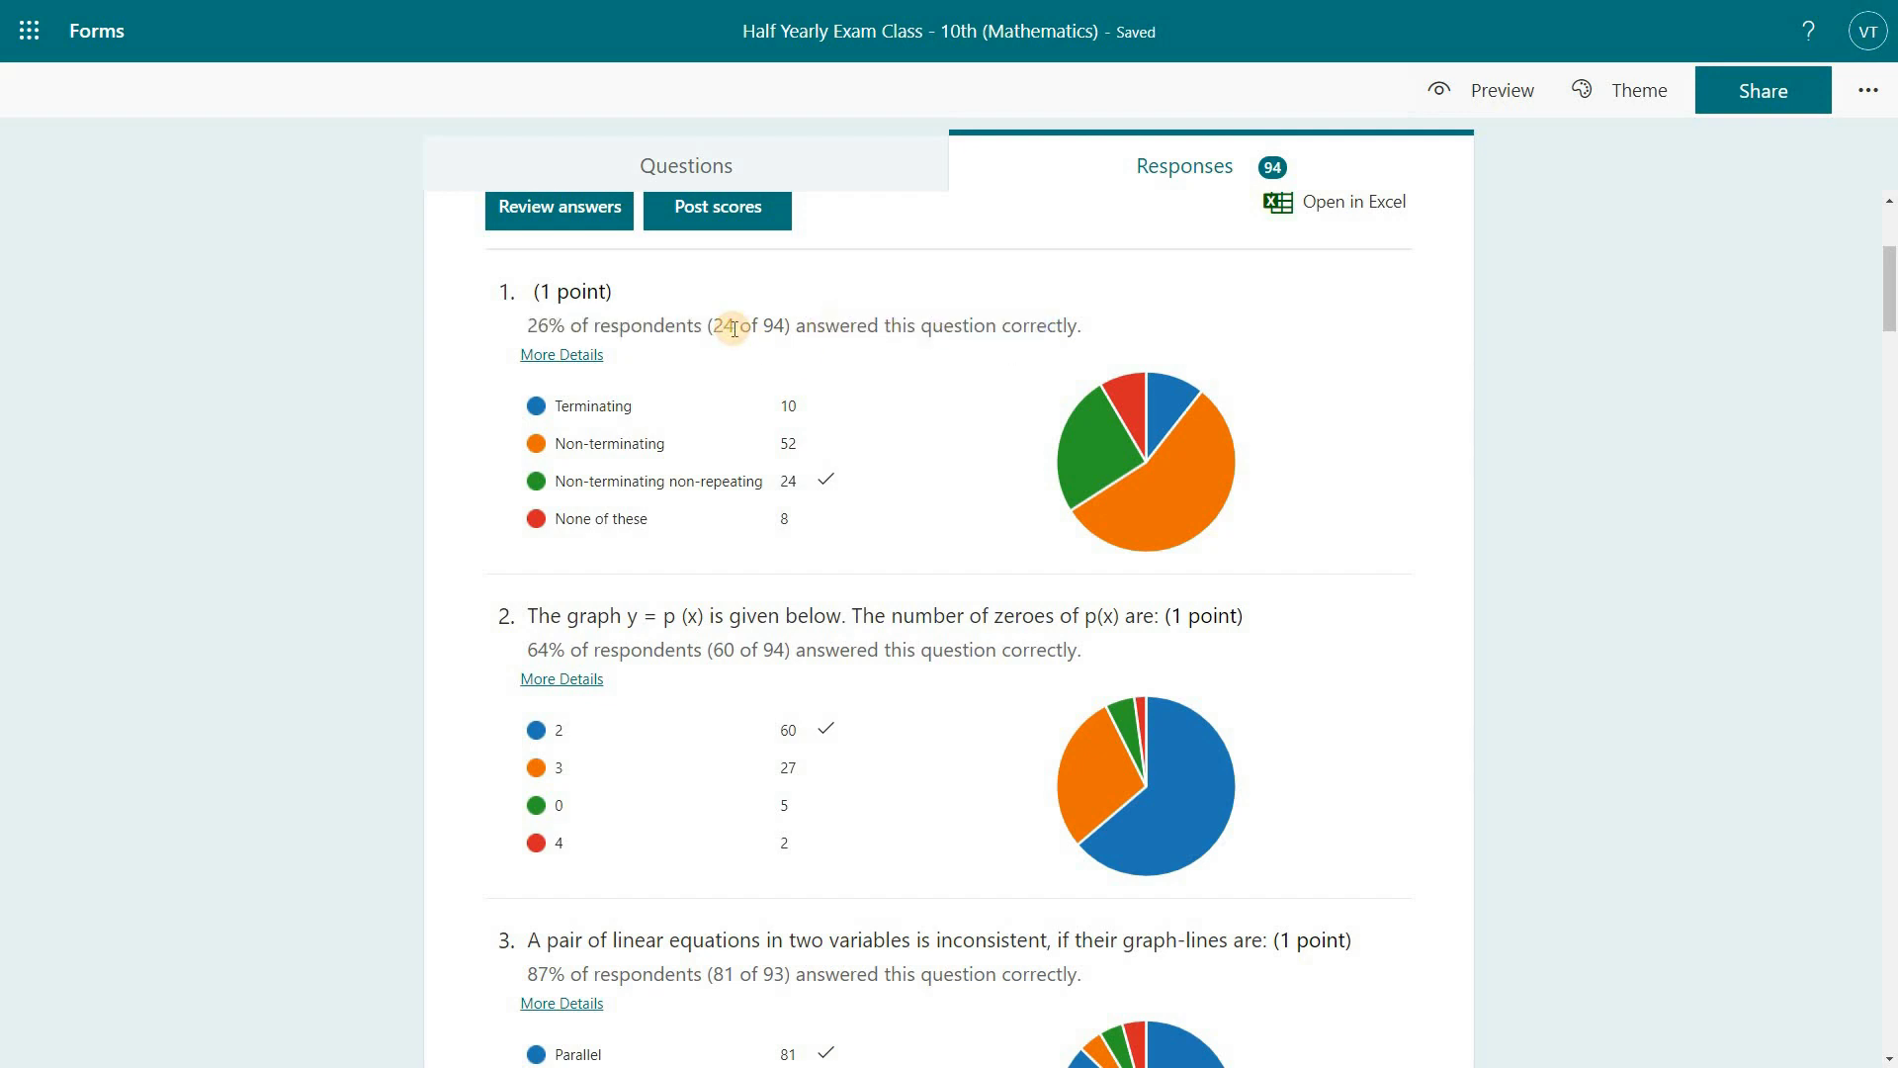
# Step: Open the detailed responses for question 1, check individual students' answers and results, and close the list
pyautogui.click(558, 358)
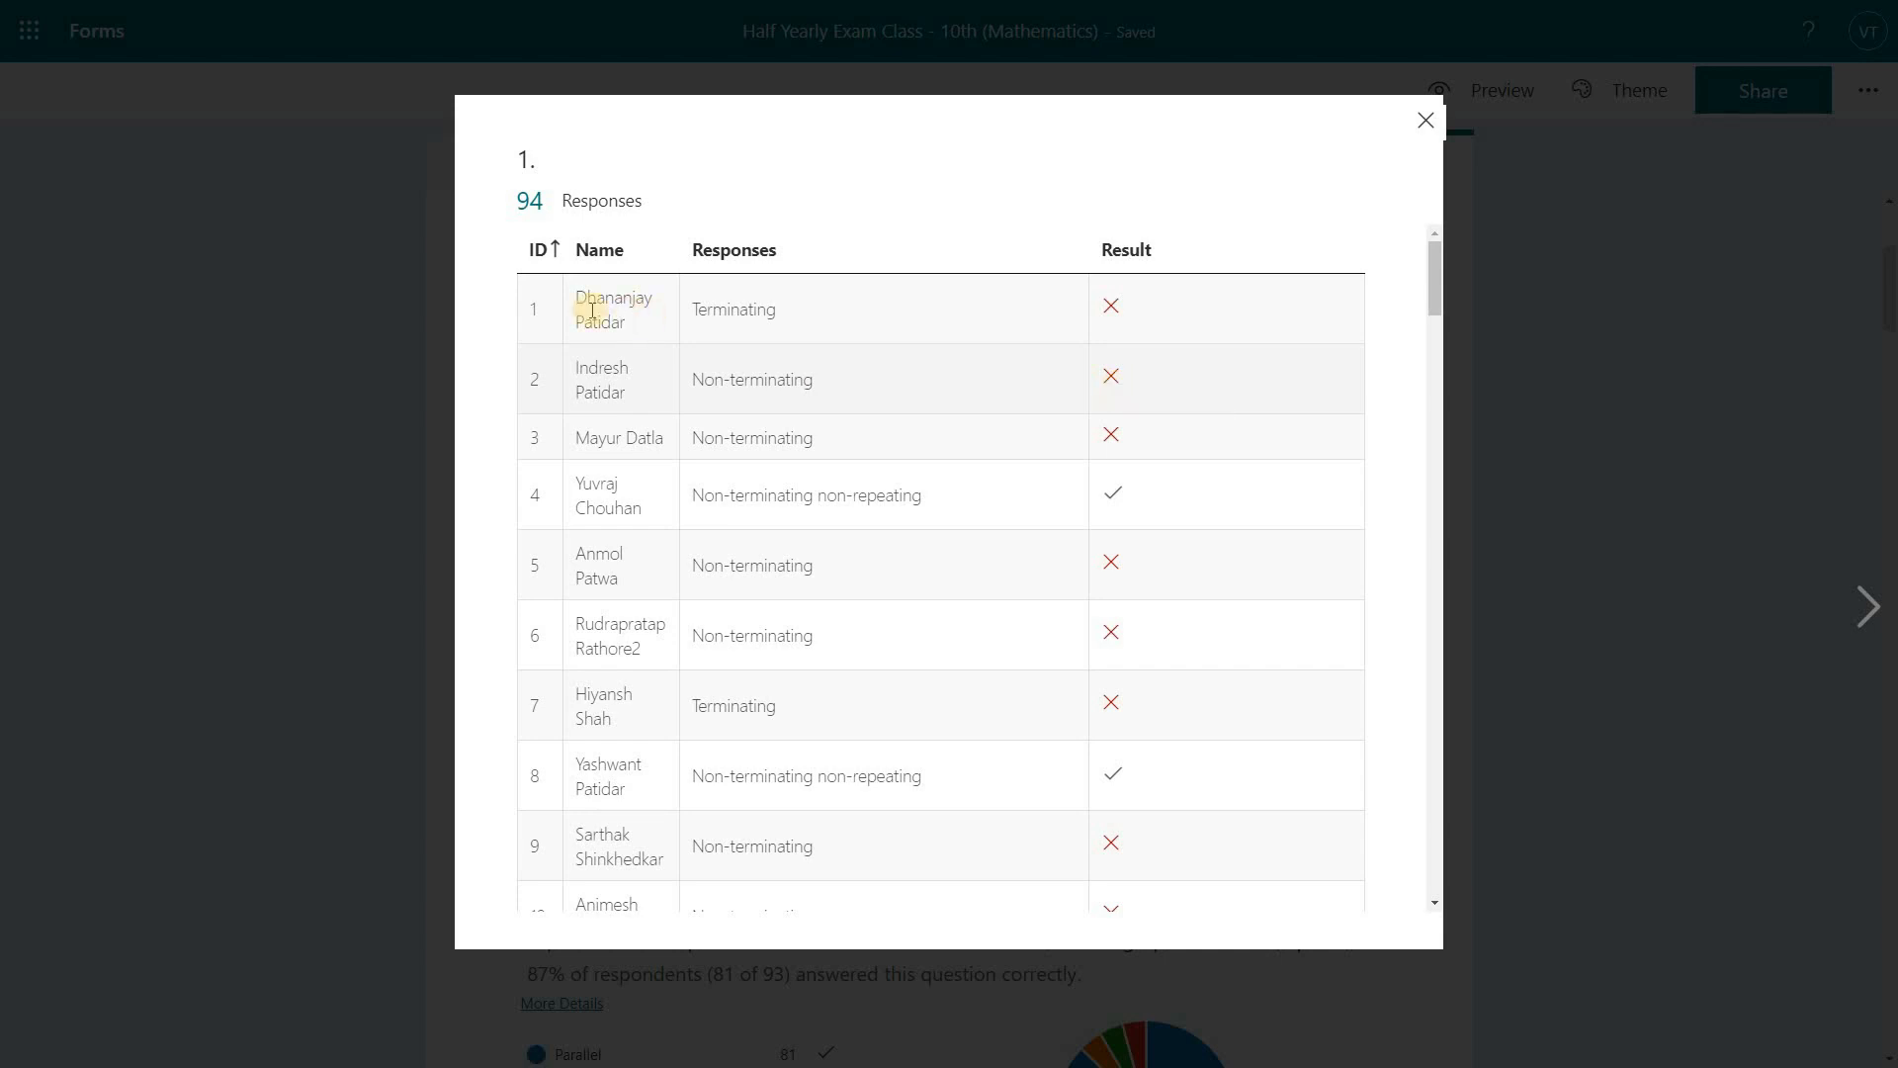
pyautogui.moveTo(587, 299); pyautogui.dragTo(768, 311)
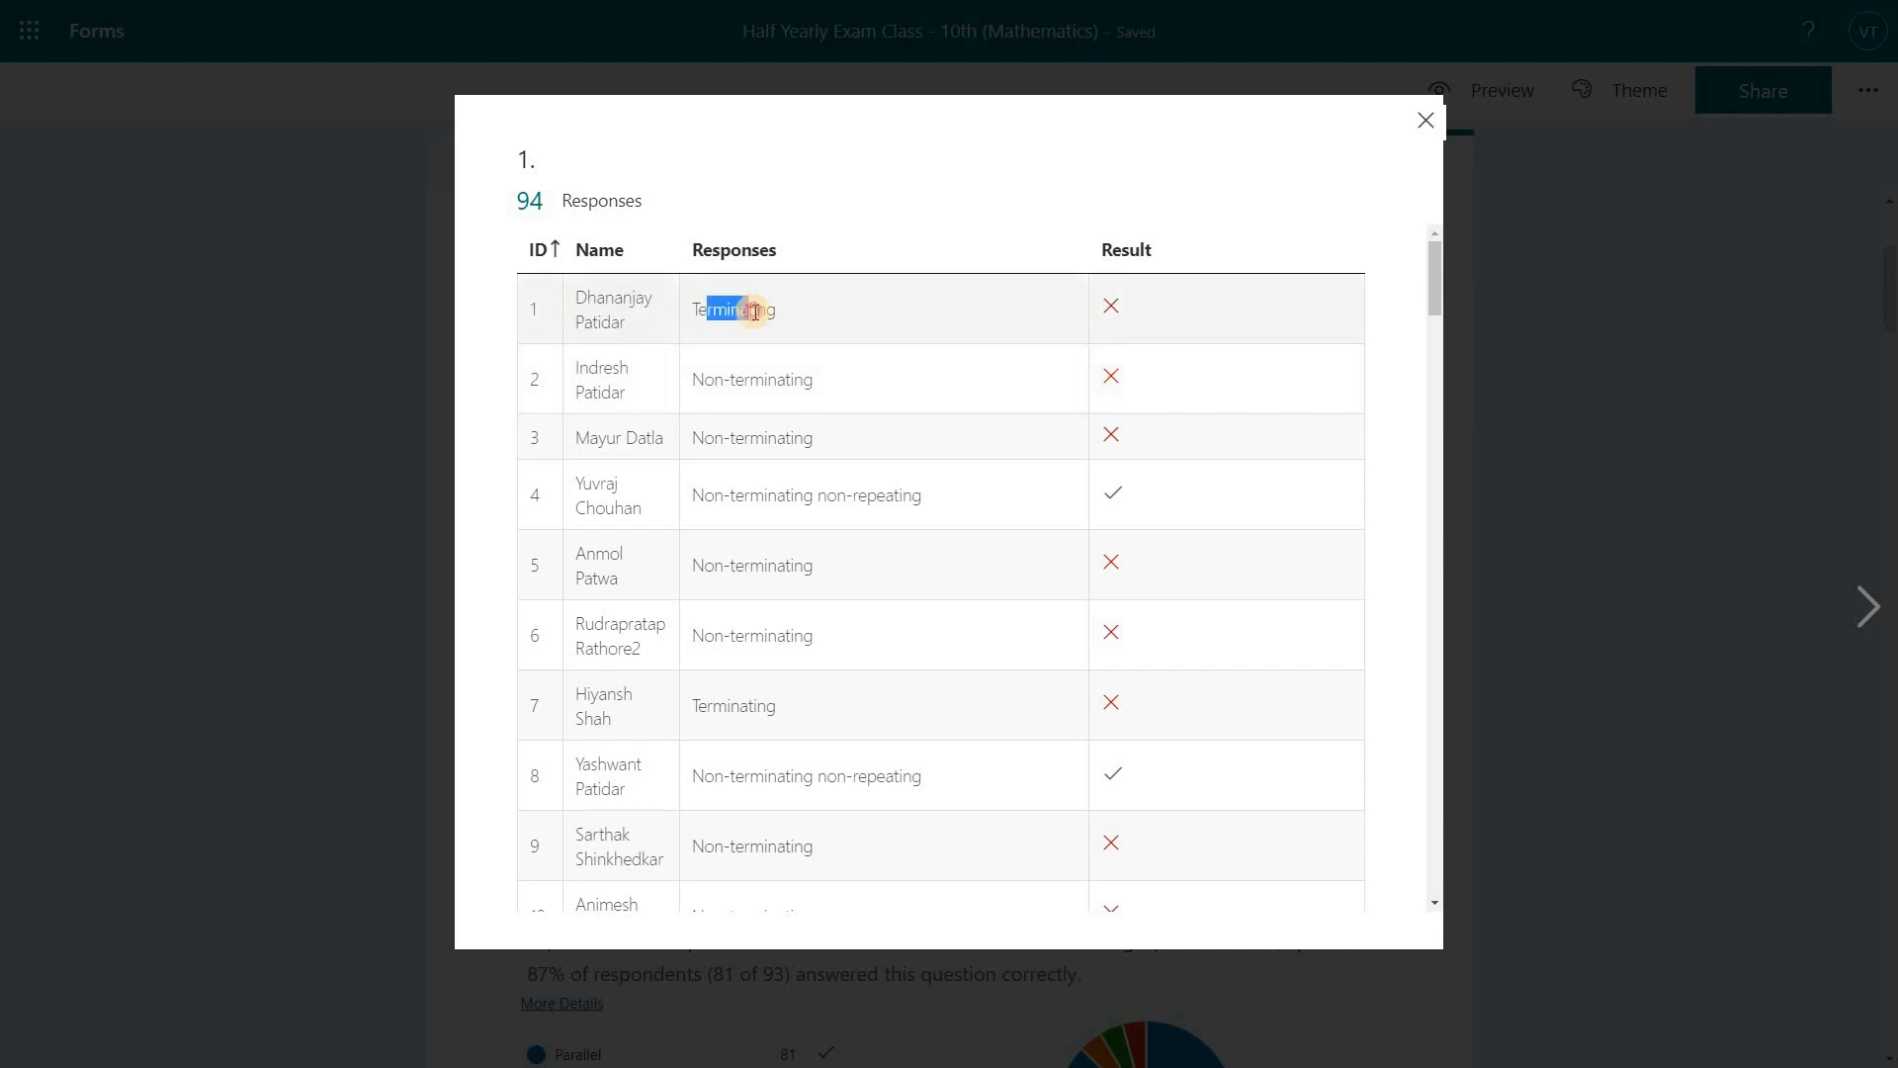
pyautogui.moveTo(599, 369); pyautogui.dragTo(780, 378)
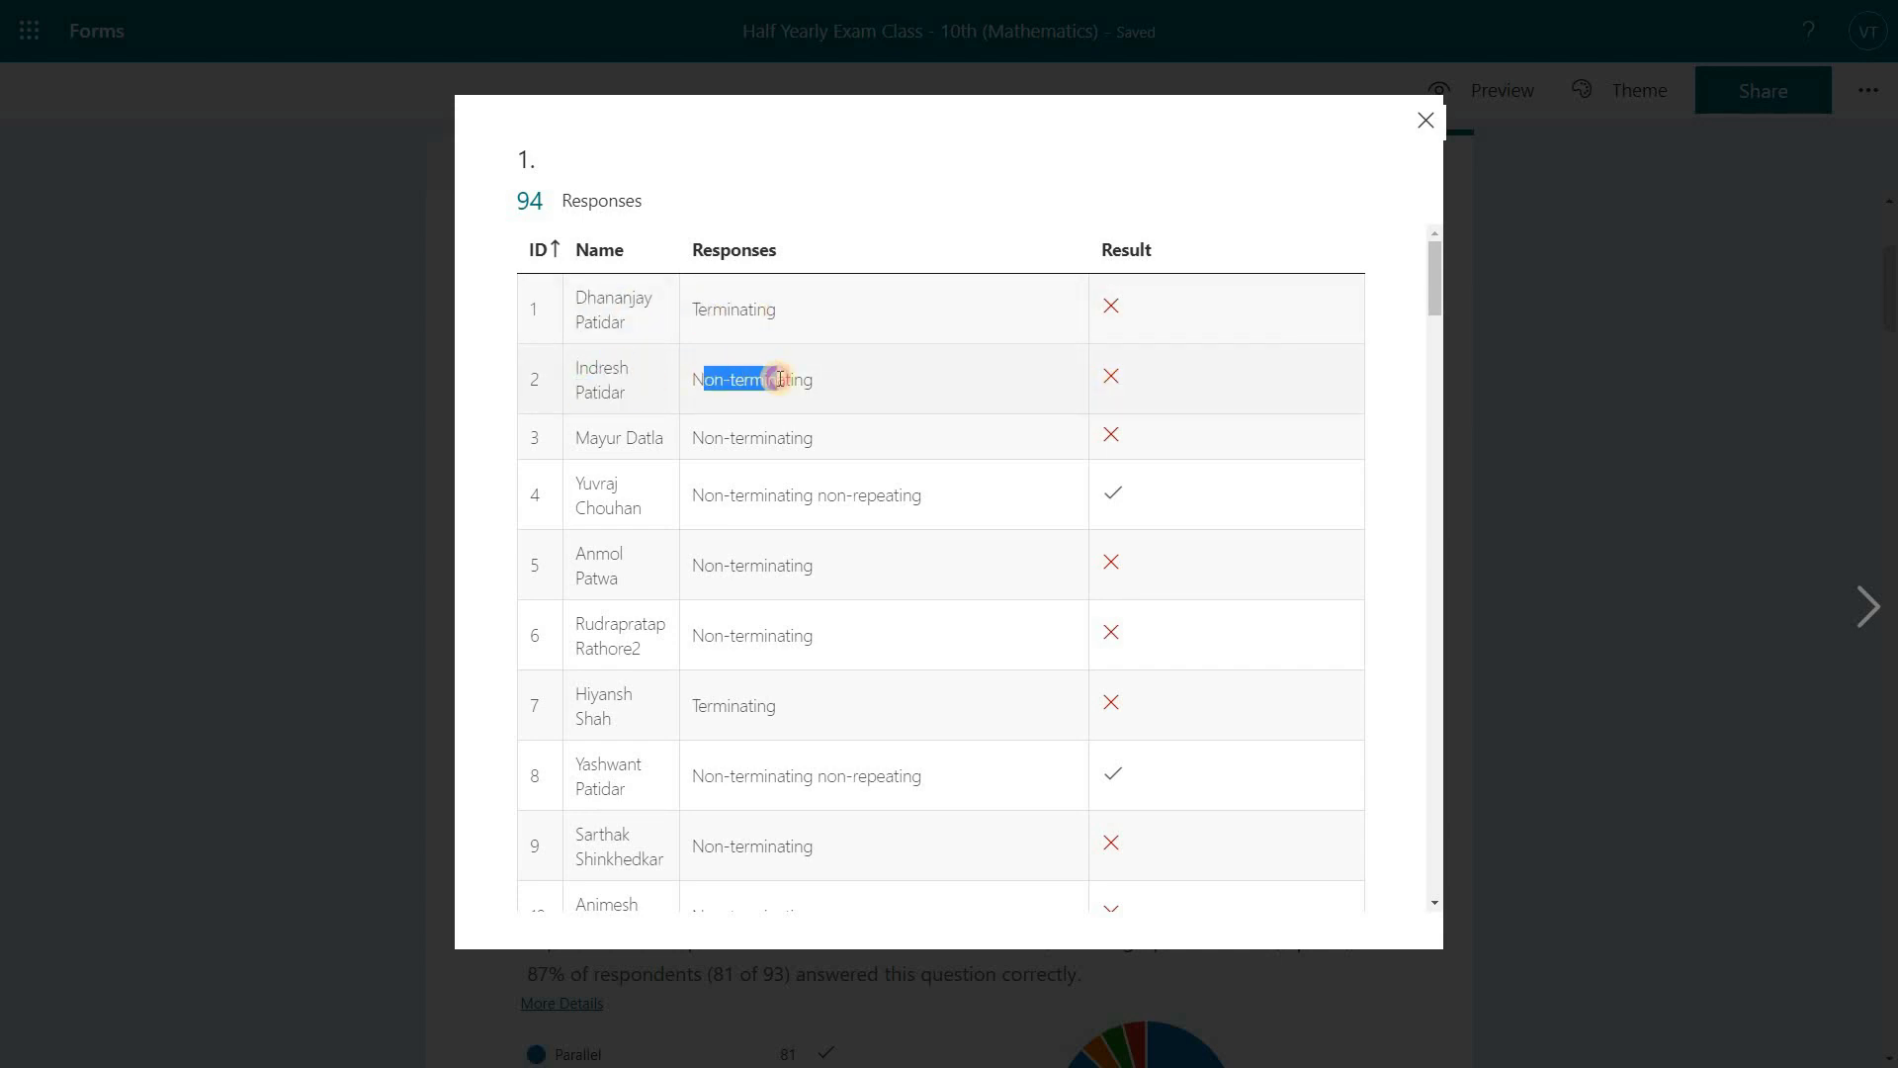
pyautogui.click(1424, 122)
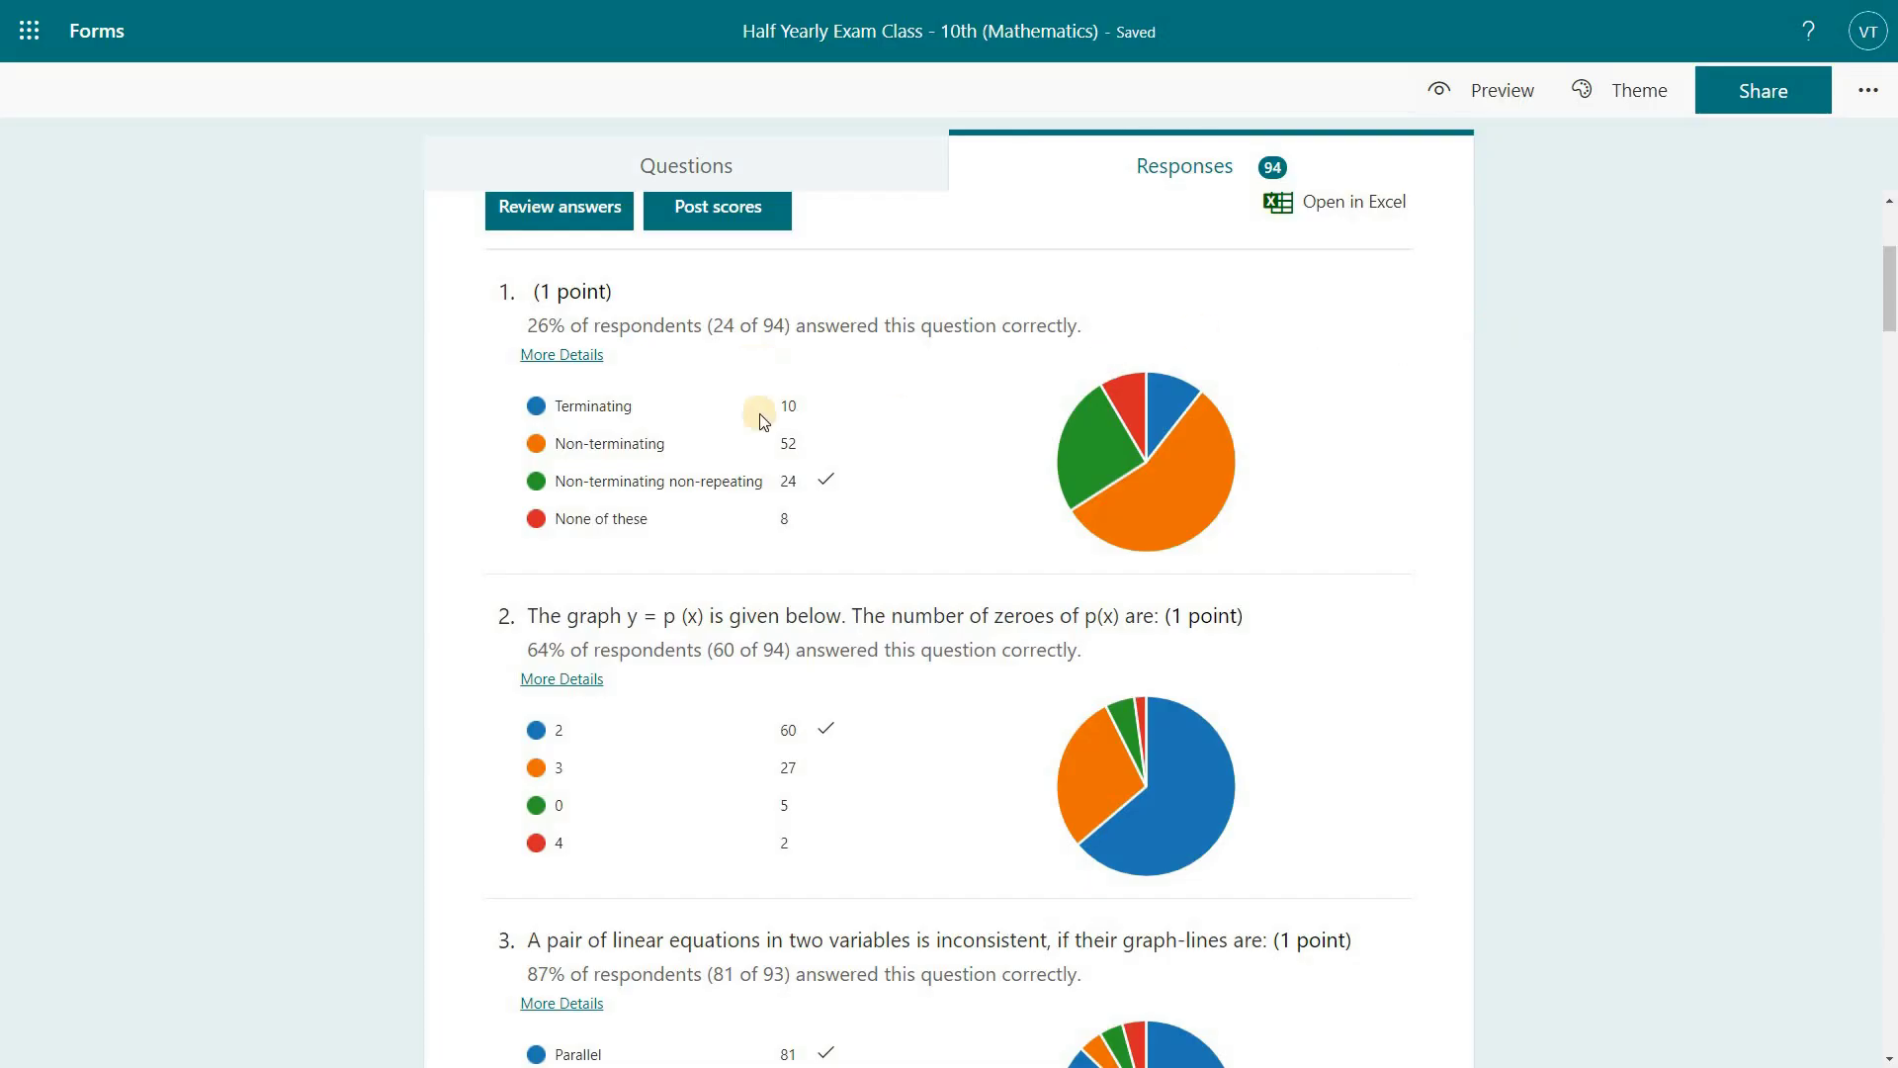
# Step: Review answers by person, select the student numbered 20, and check that student's completion time and points
pyautogui.scroll(2, 692, 475)
pyautogui.scroll(2, 613, 554)
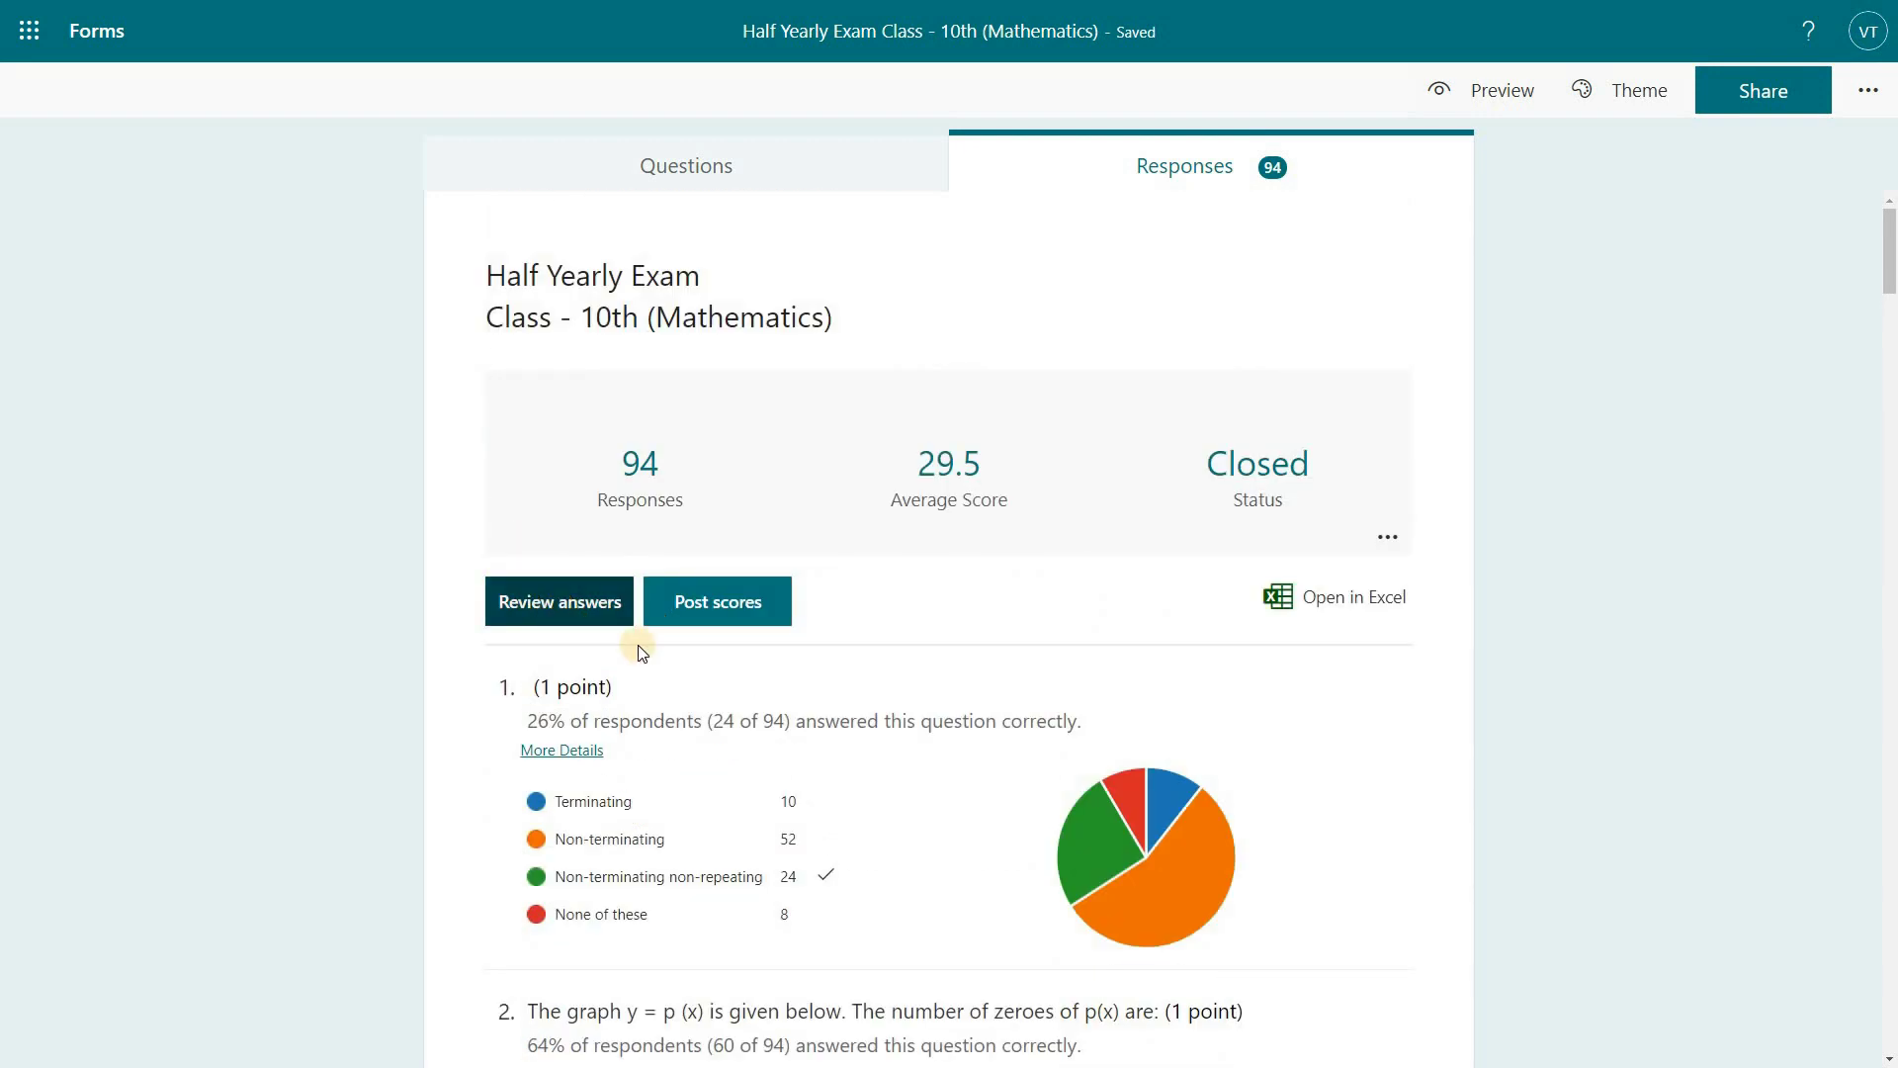
pyautogui.click(560, 607)
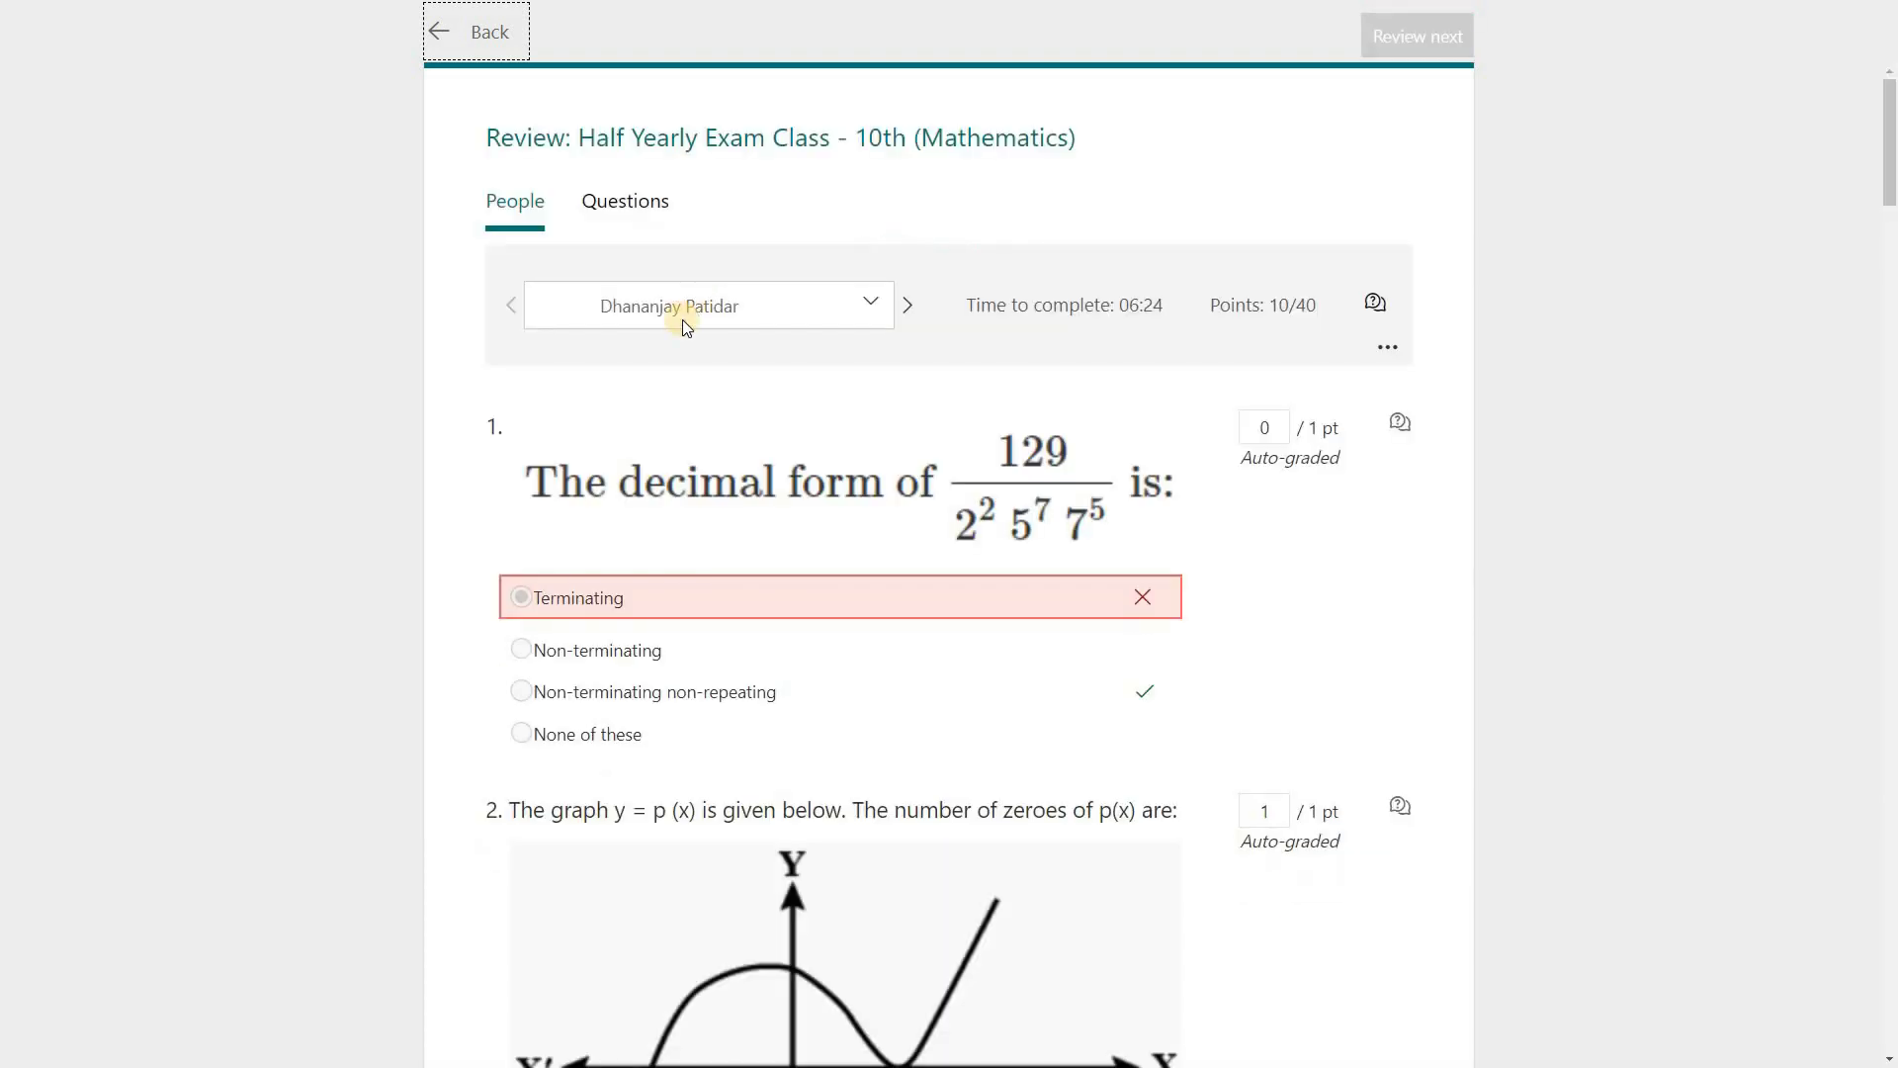
pyautogui.click(686, 327)
pyautogui.scroll(-4, 682, 544)
pyautogui.scroll(-6, 682, 543)
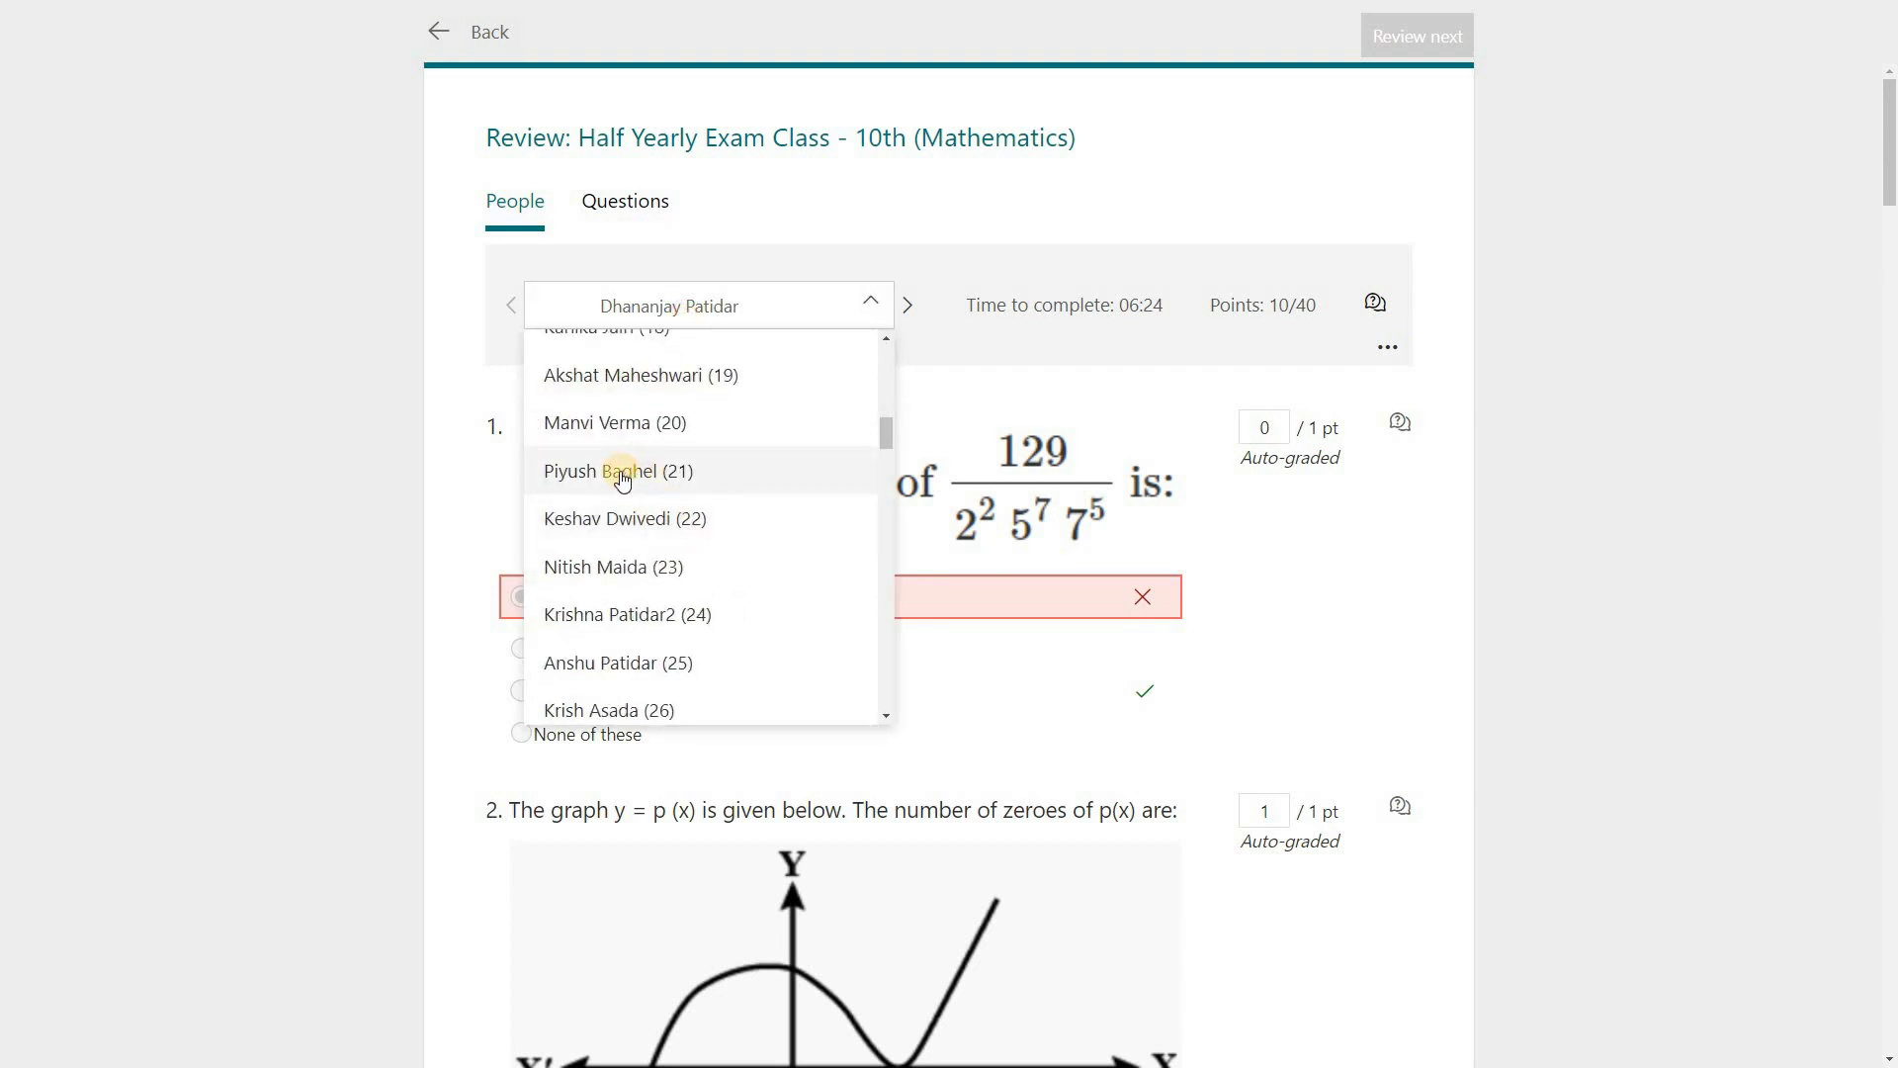
pyautogui.click(708, 432)
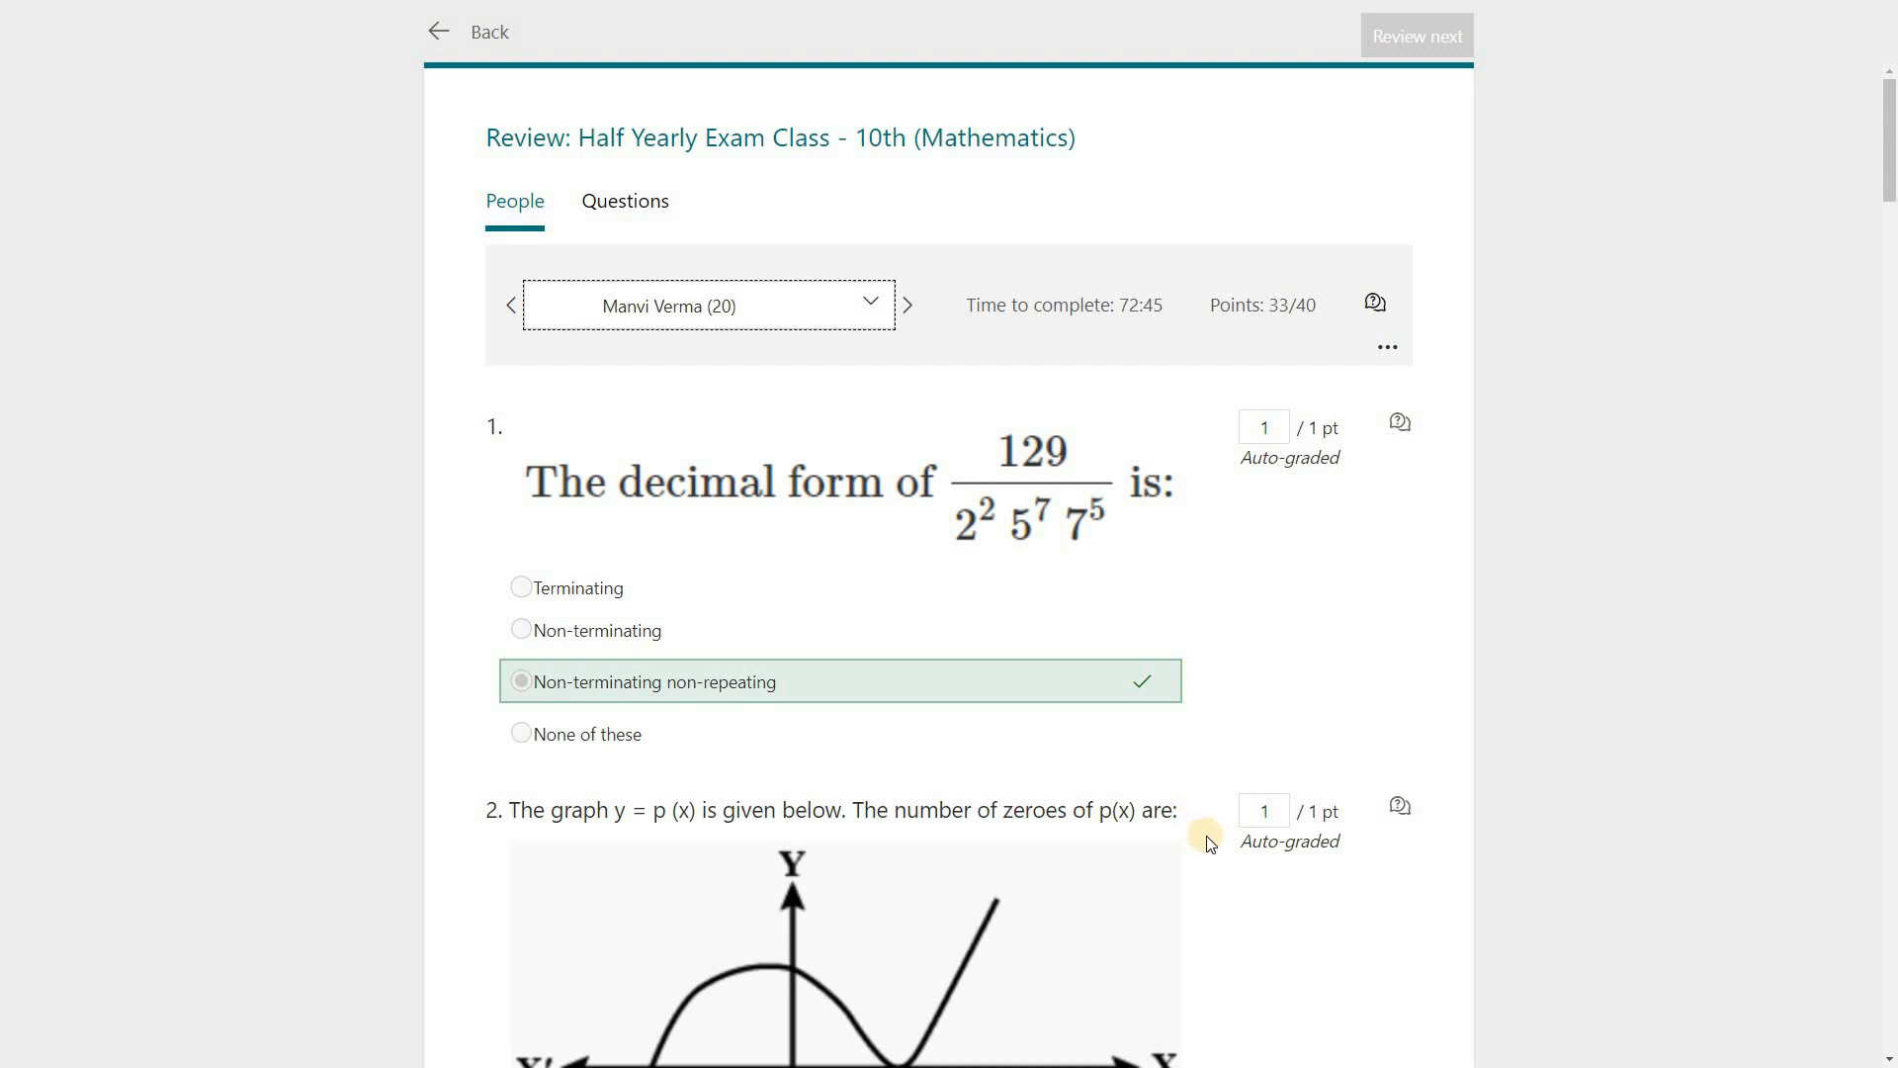
pyautogui.moveTo(981, 304); pyautogui.dragTo(1107, 306)
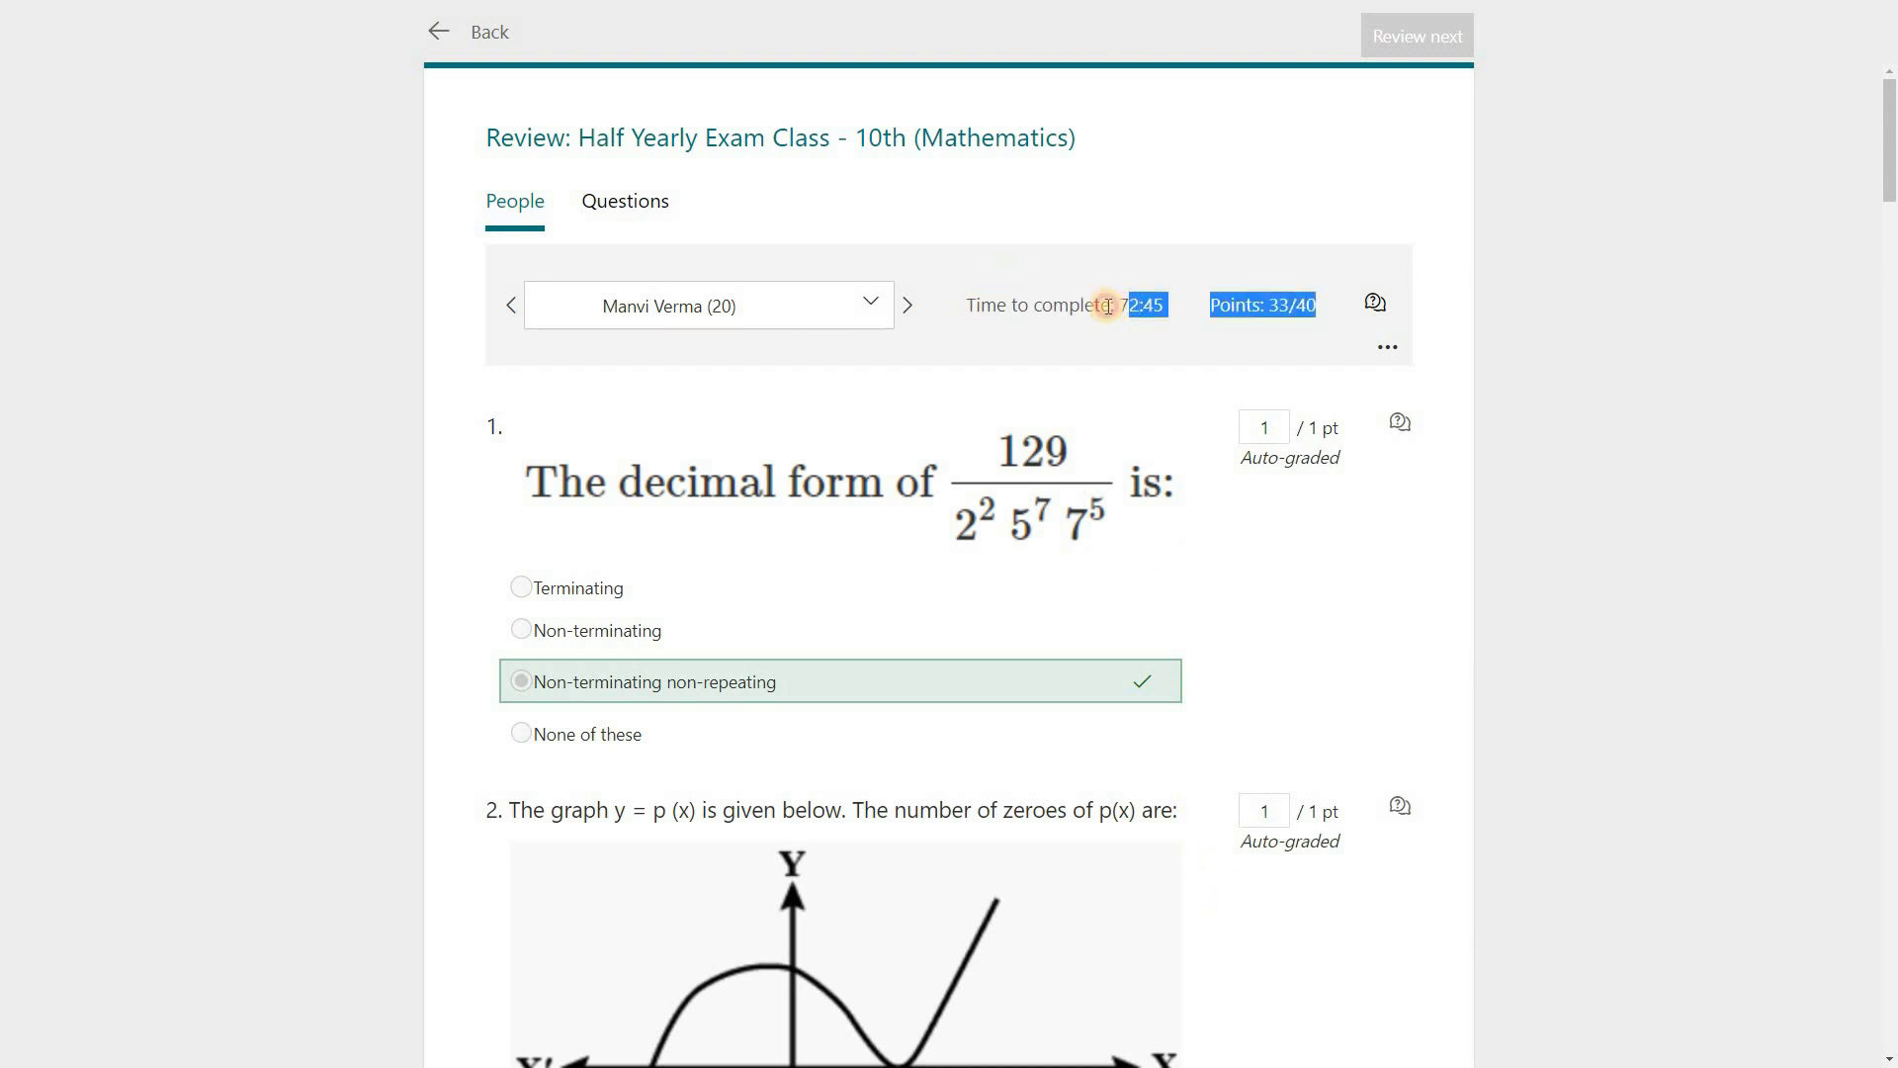
# Step: Check the selected student's total points and the auto-graded marks for questions 1 and 2
pyautogui.click(1224, 309)
pyautogui.moveTo(1226, 307); pyautogui.dragTo(1290, 305)
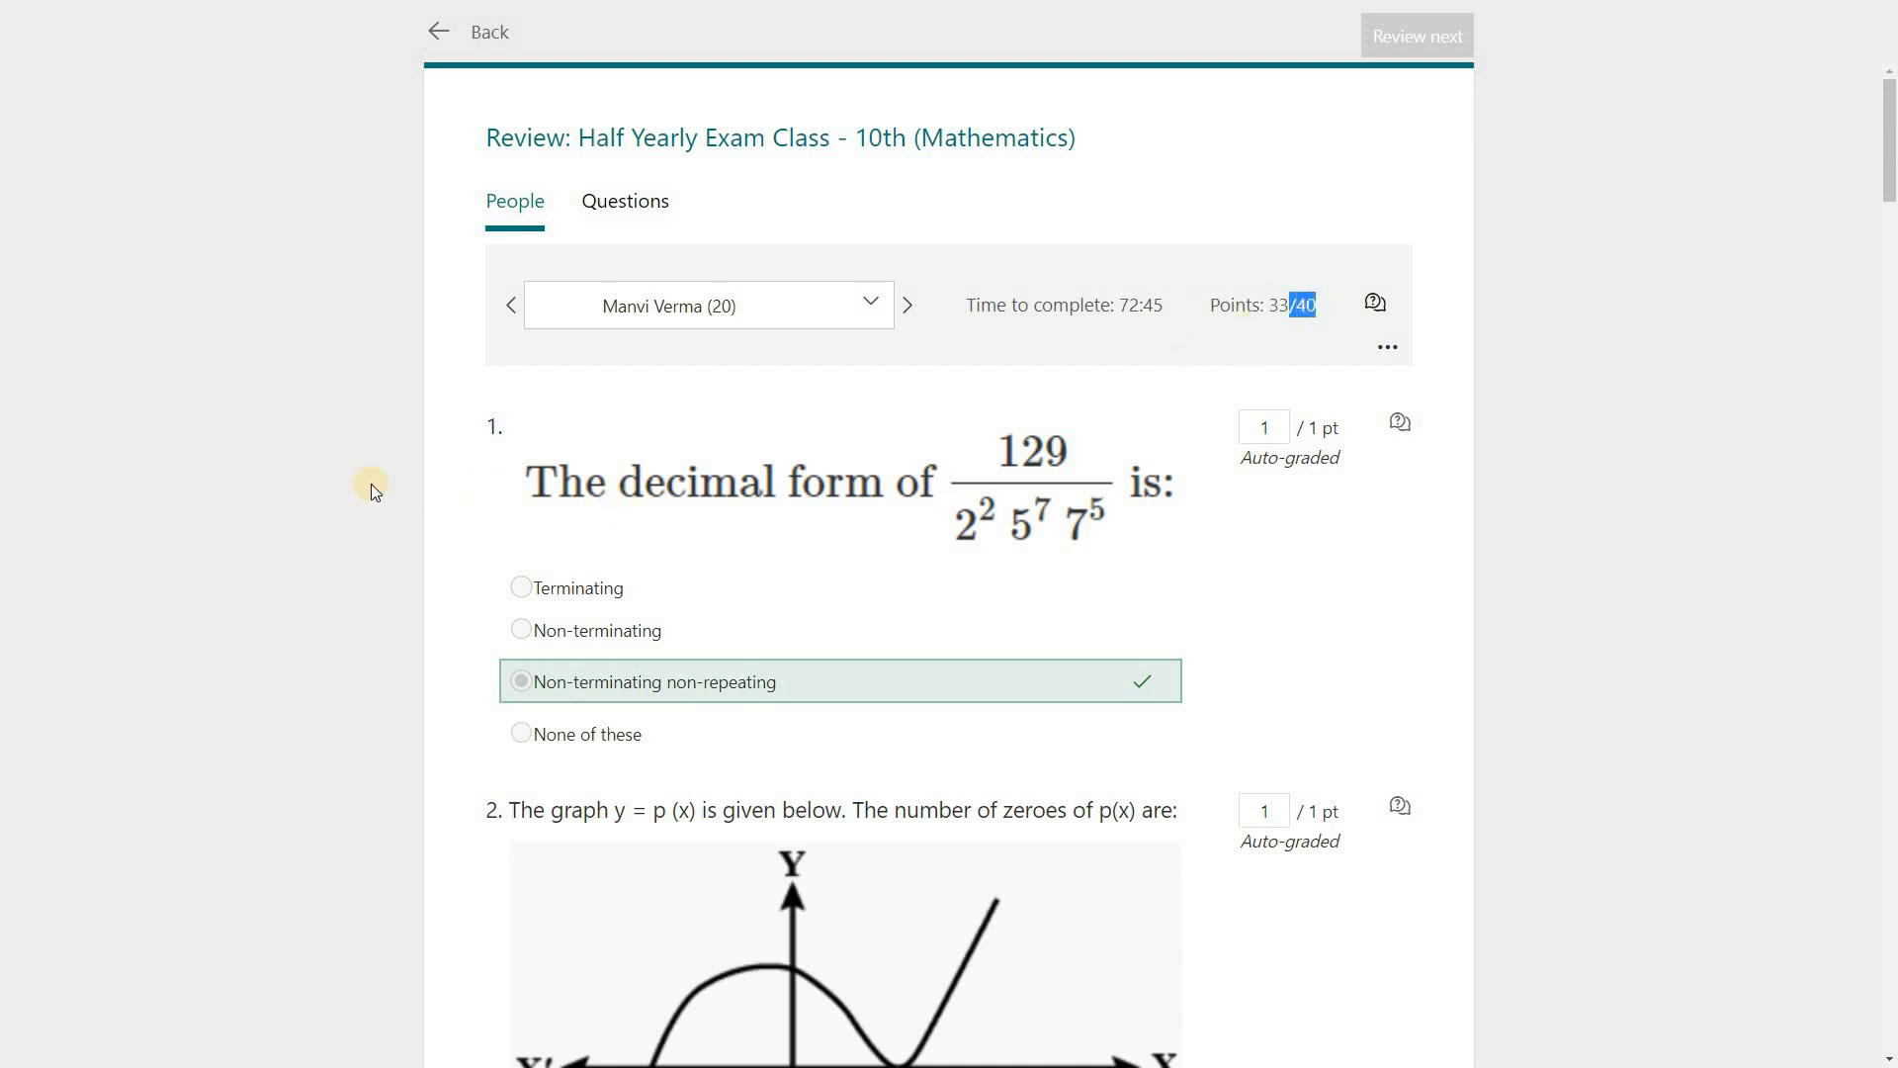
pyautogui.scroll(-1, 370, 494)
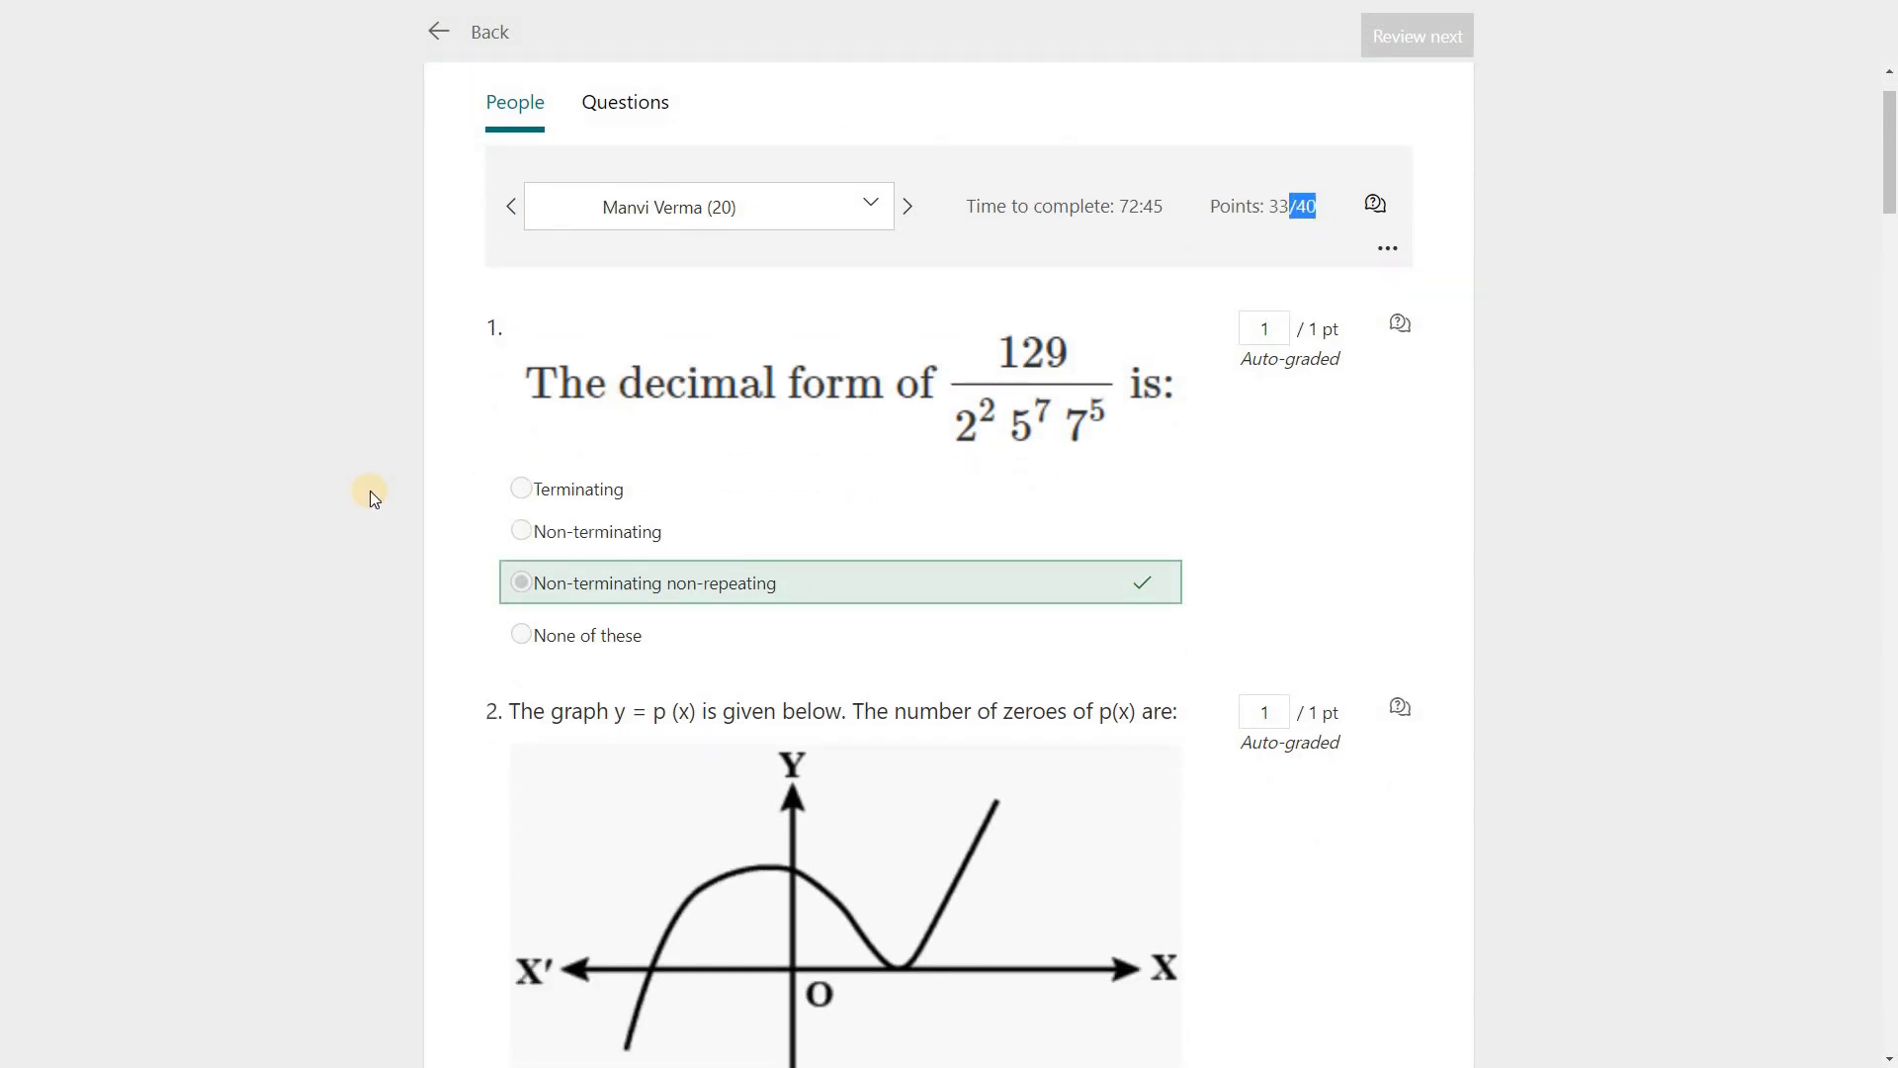
pyautogui.moveTo(1251, 360); pyautogui.dragTo(1328, 362)
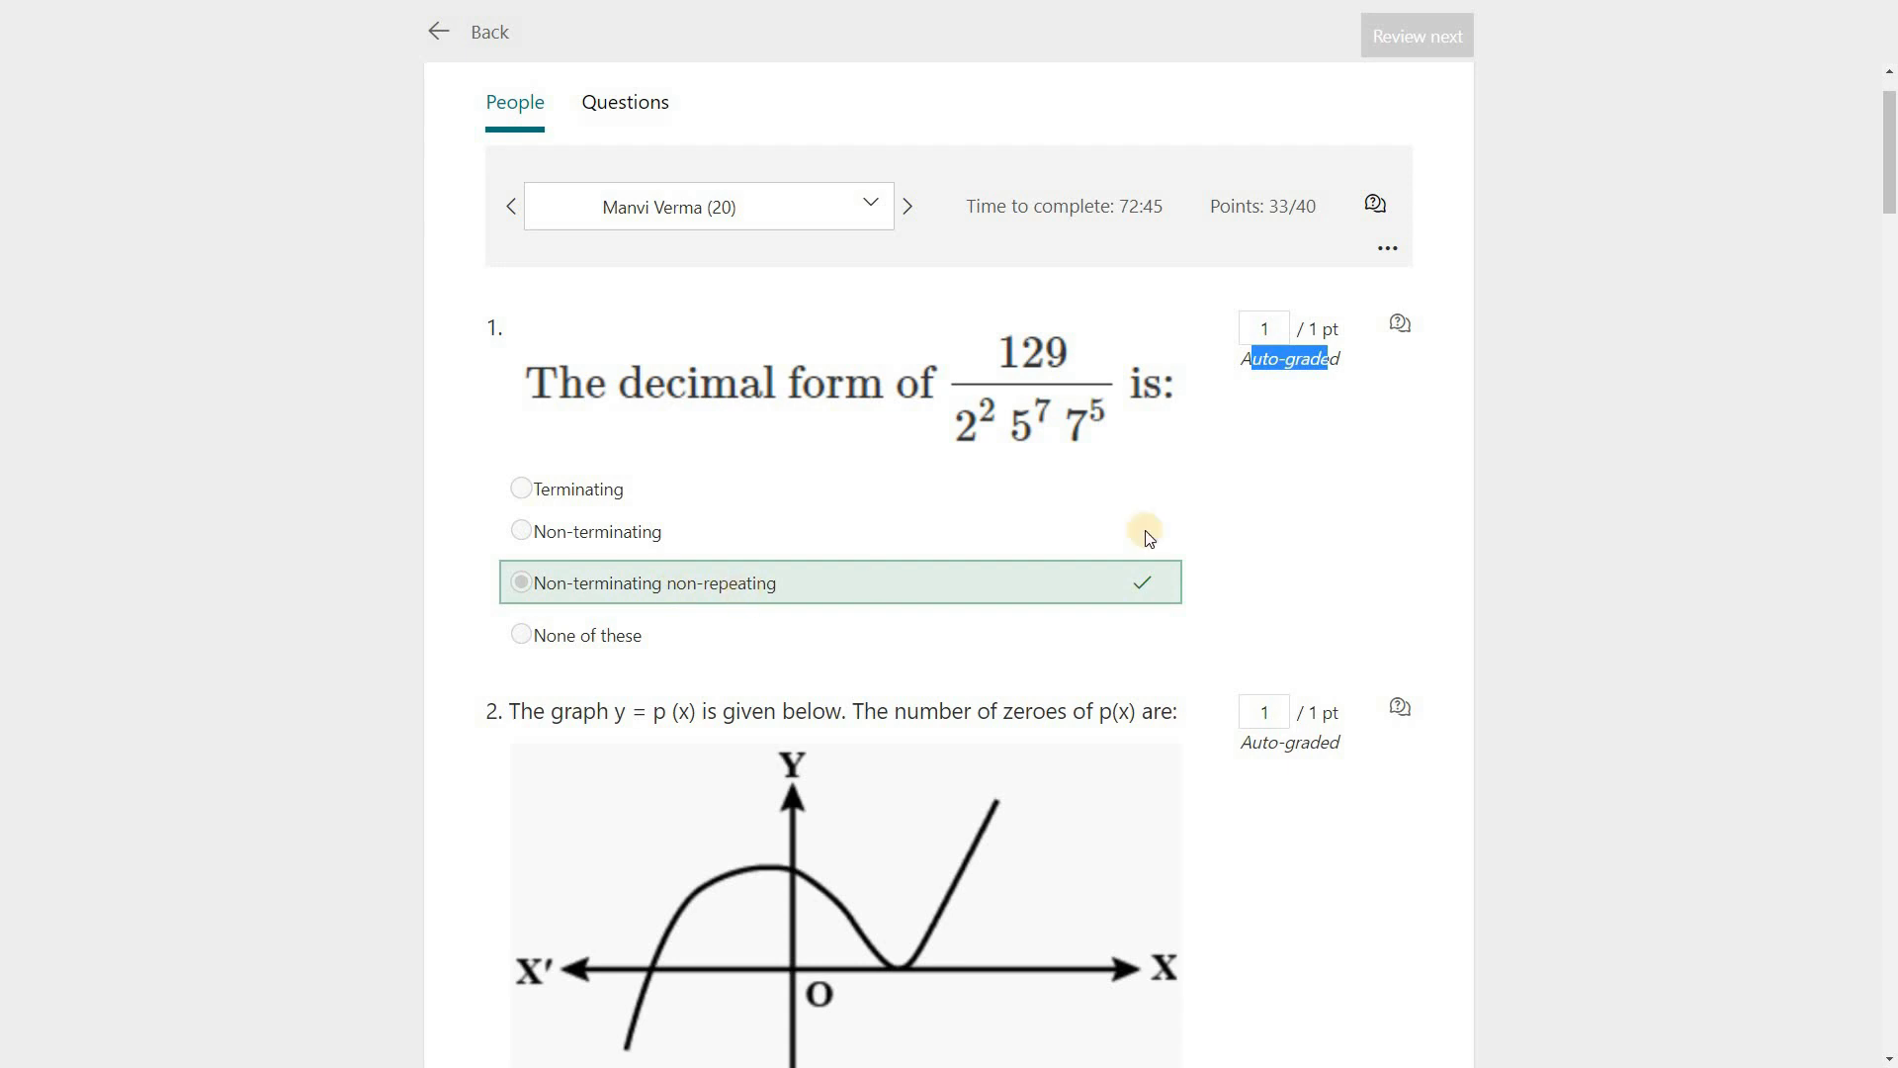
pyautogui.click(1263, 358)
pyautogui.keyDown('shift'); pyautogui.click(1315, 362); pyautogui.keyUp('shift')
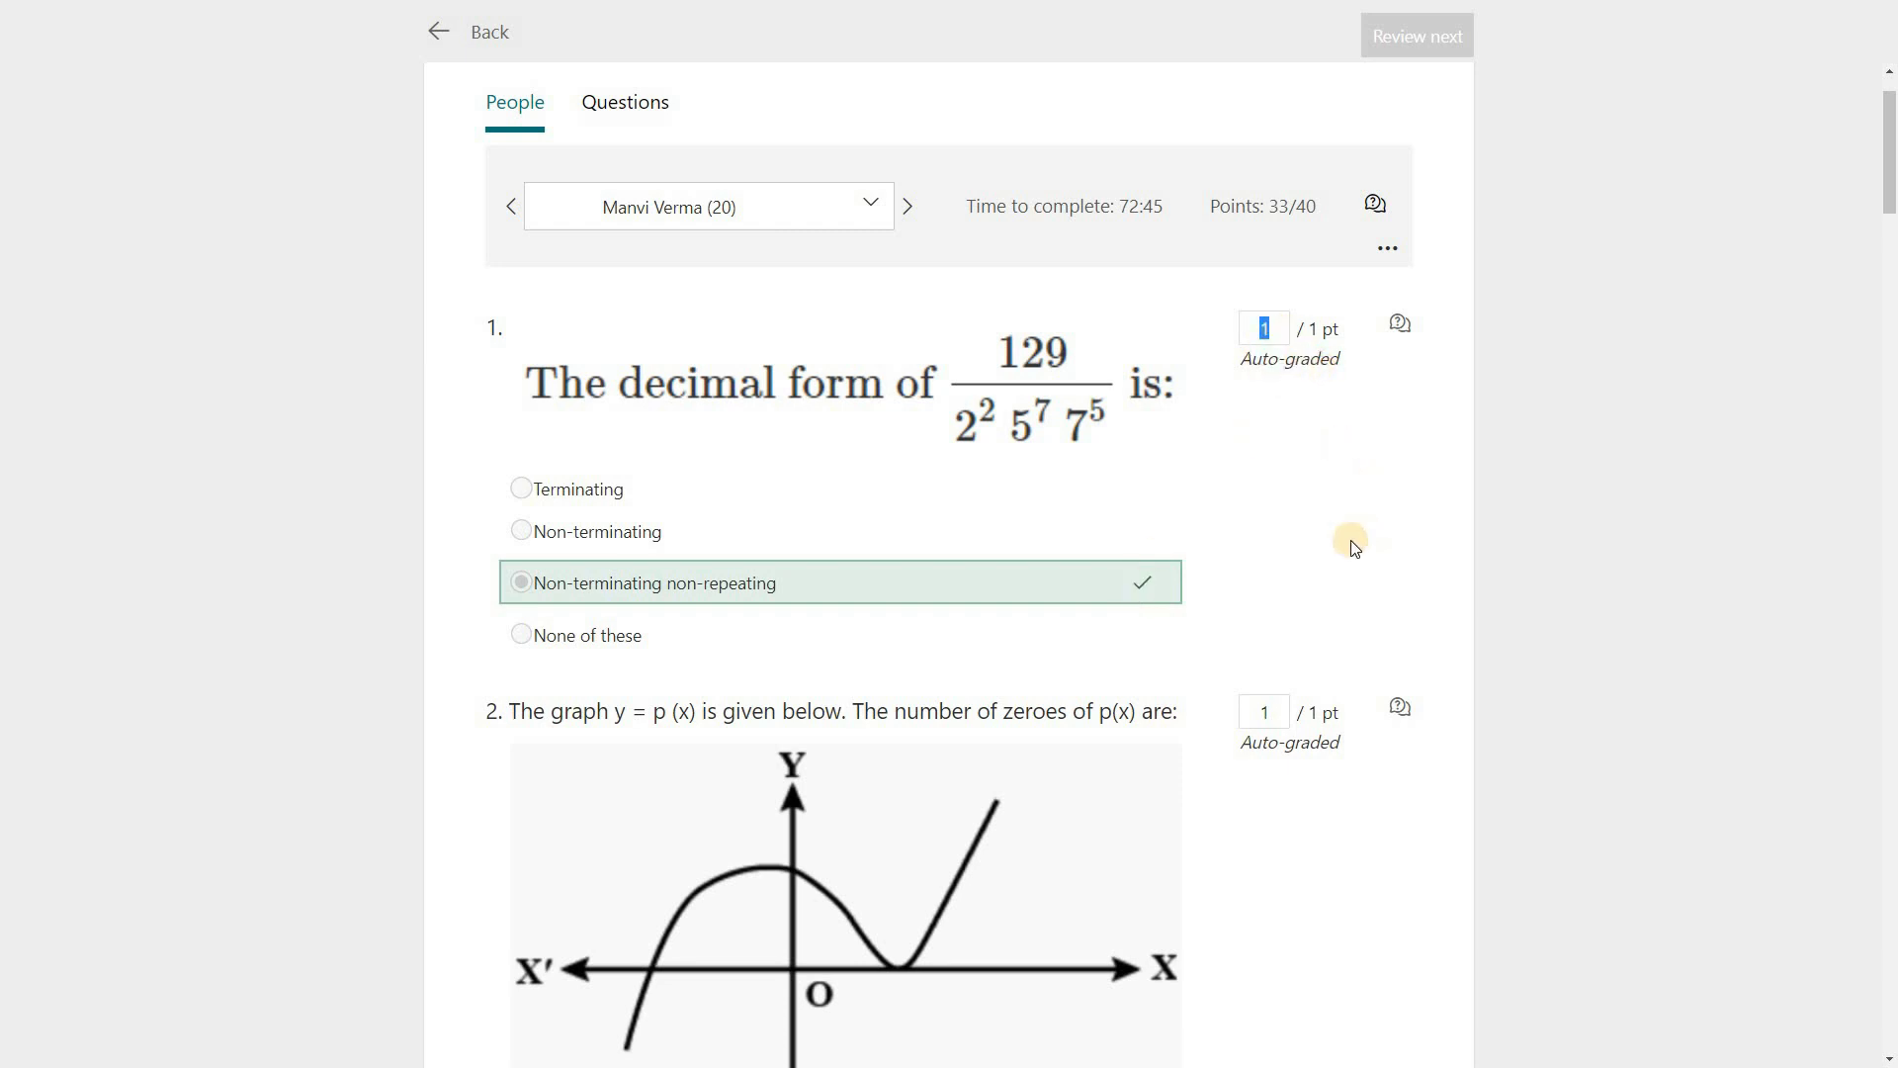
pyautogui.scroll(-3, 1285, 504)
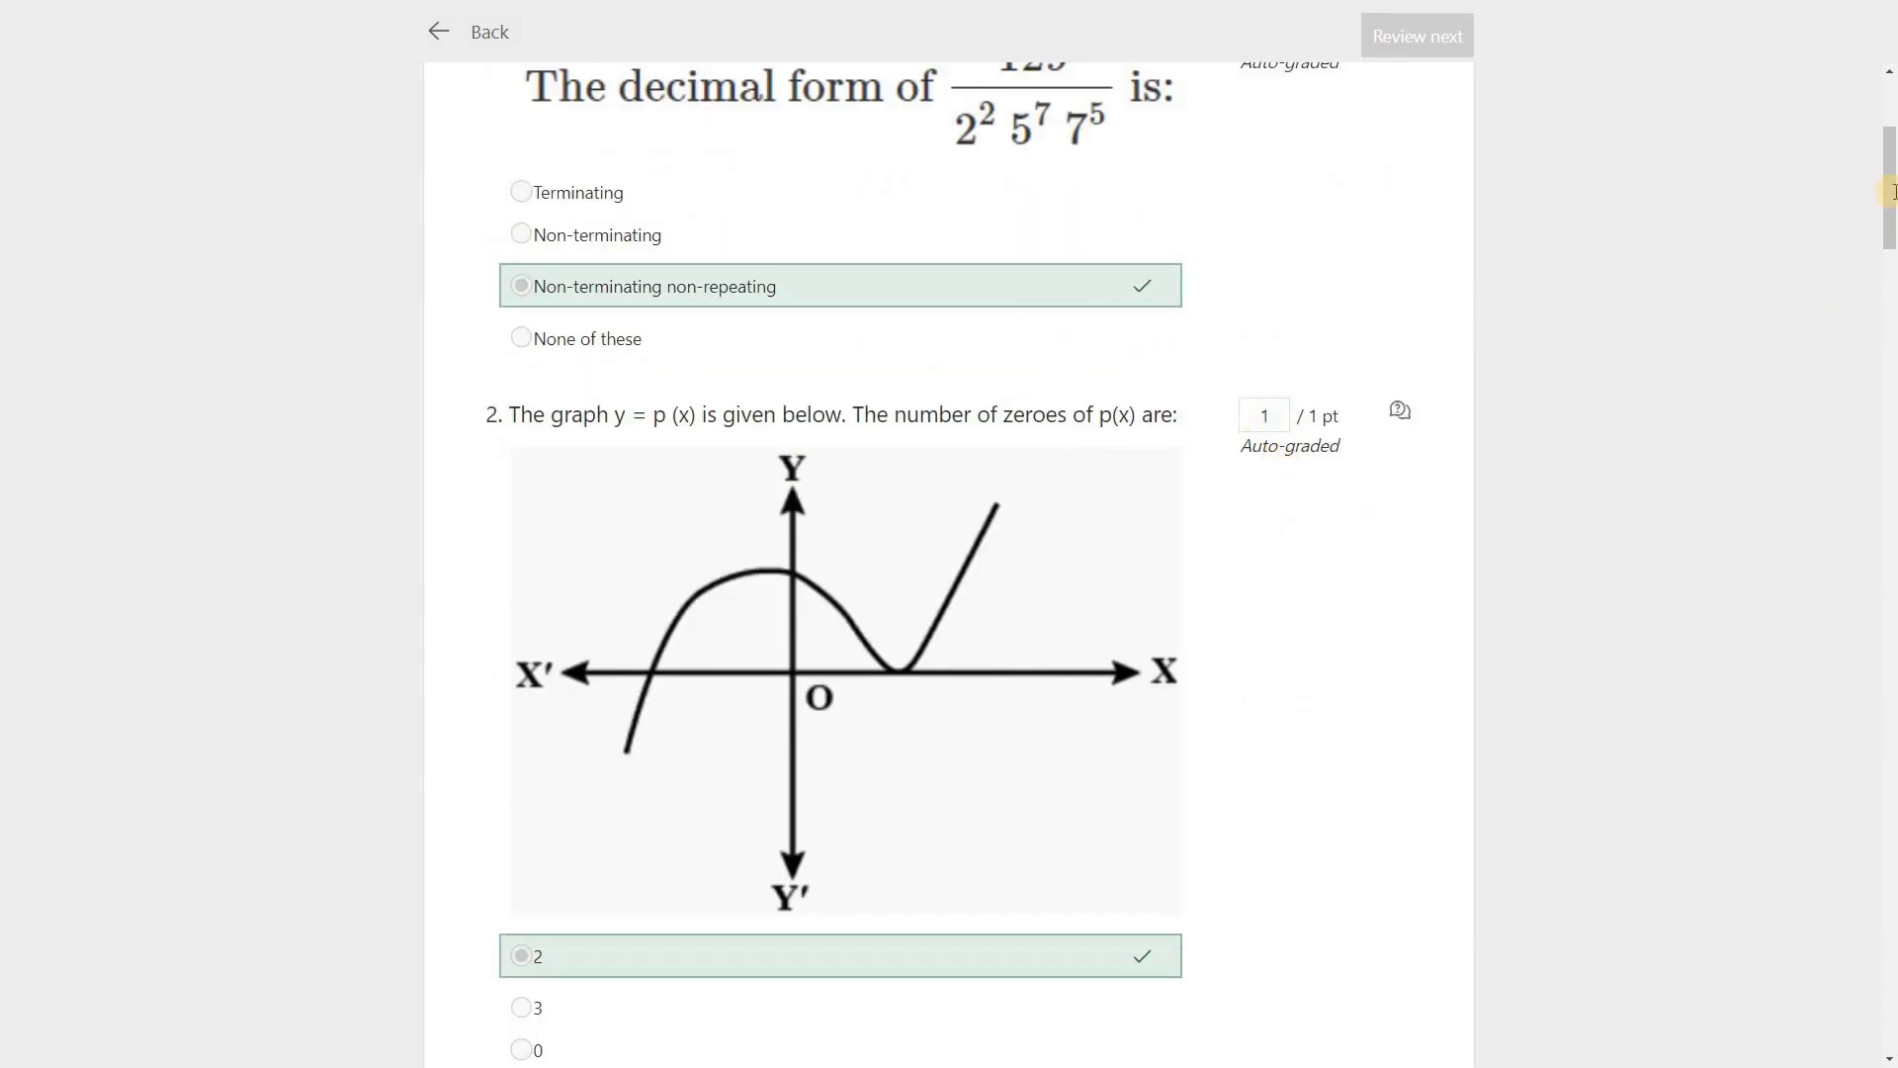
pyautogui.scroll(-3, 1873, 198)
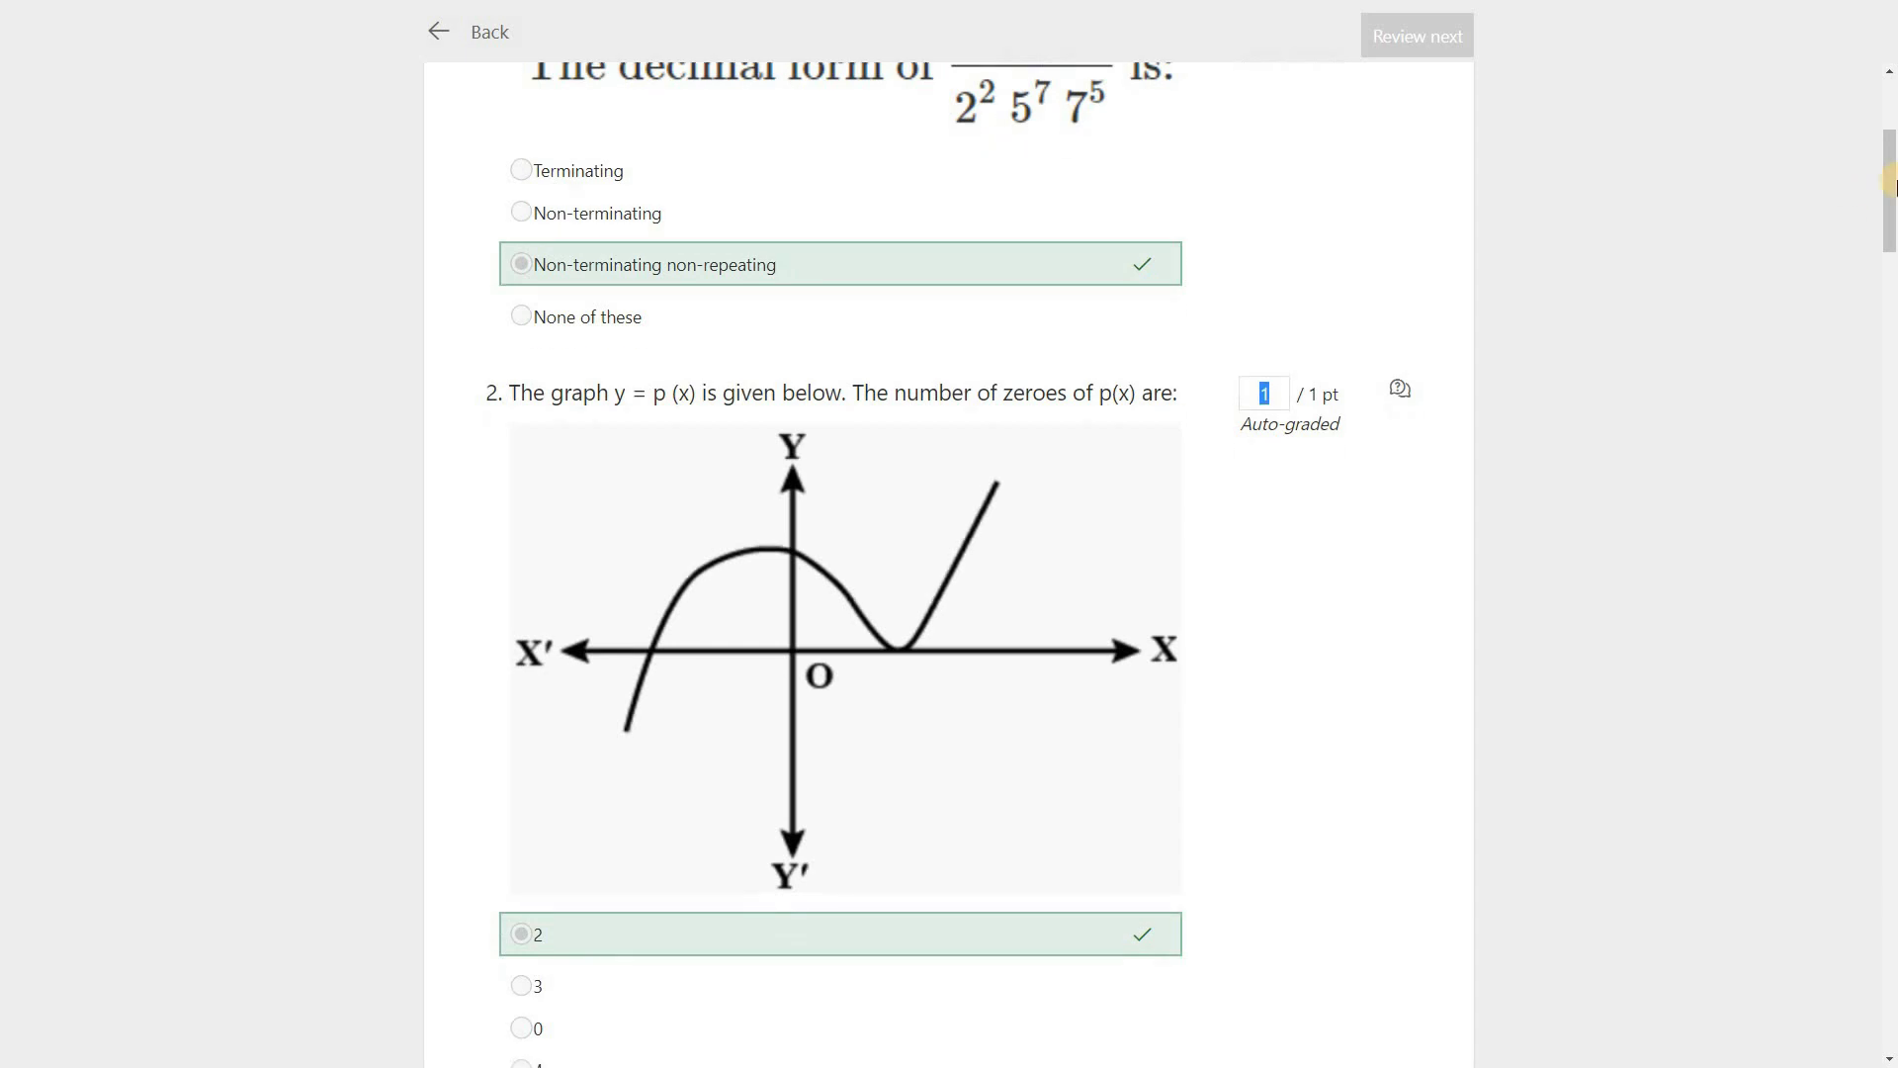
# Step: View the answer images uploaded for questions 19, 20 and 21, and return to the review page
pyautogui.moveTo(1890, 267); pyautogui.dragTo(1874, 889)
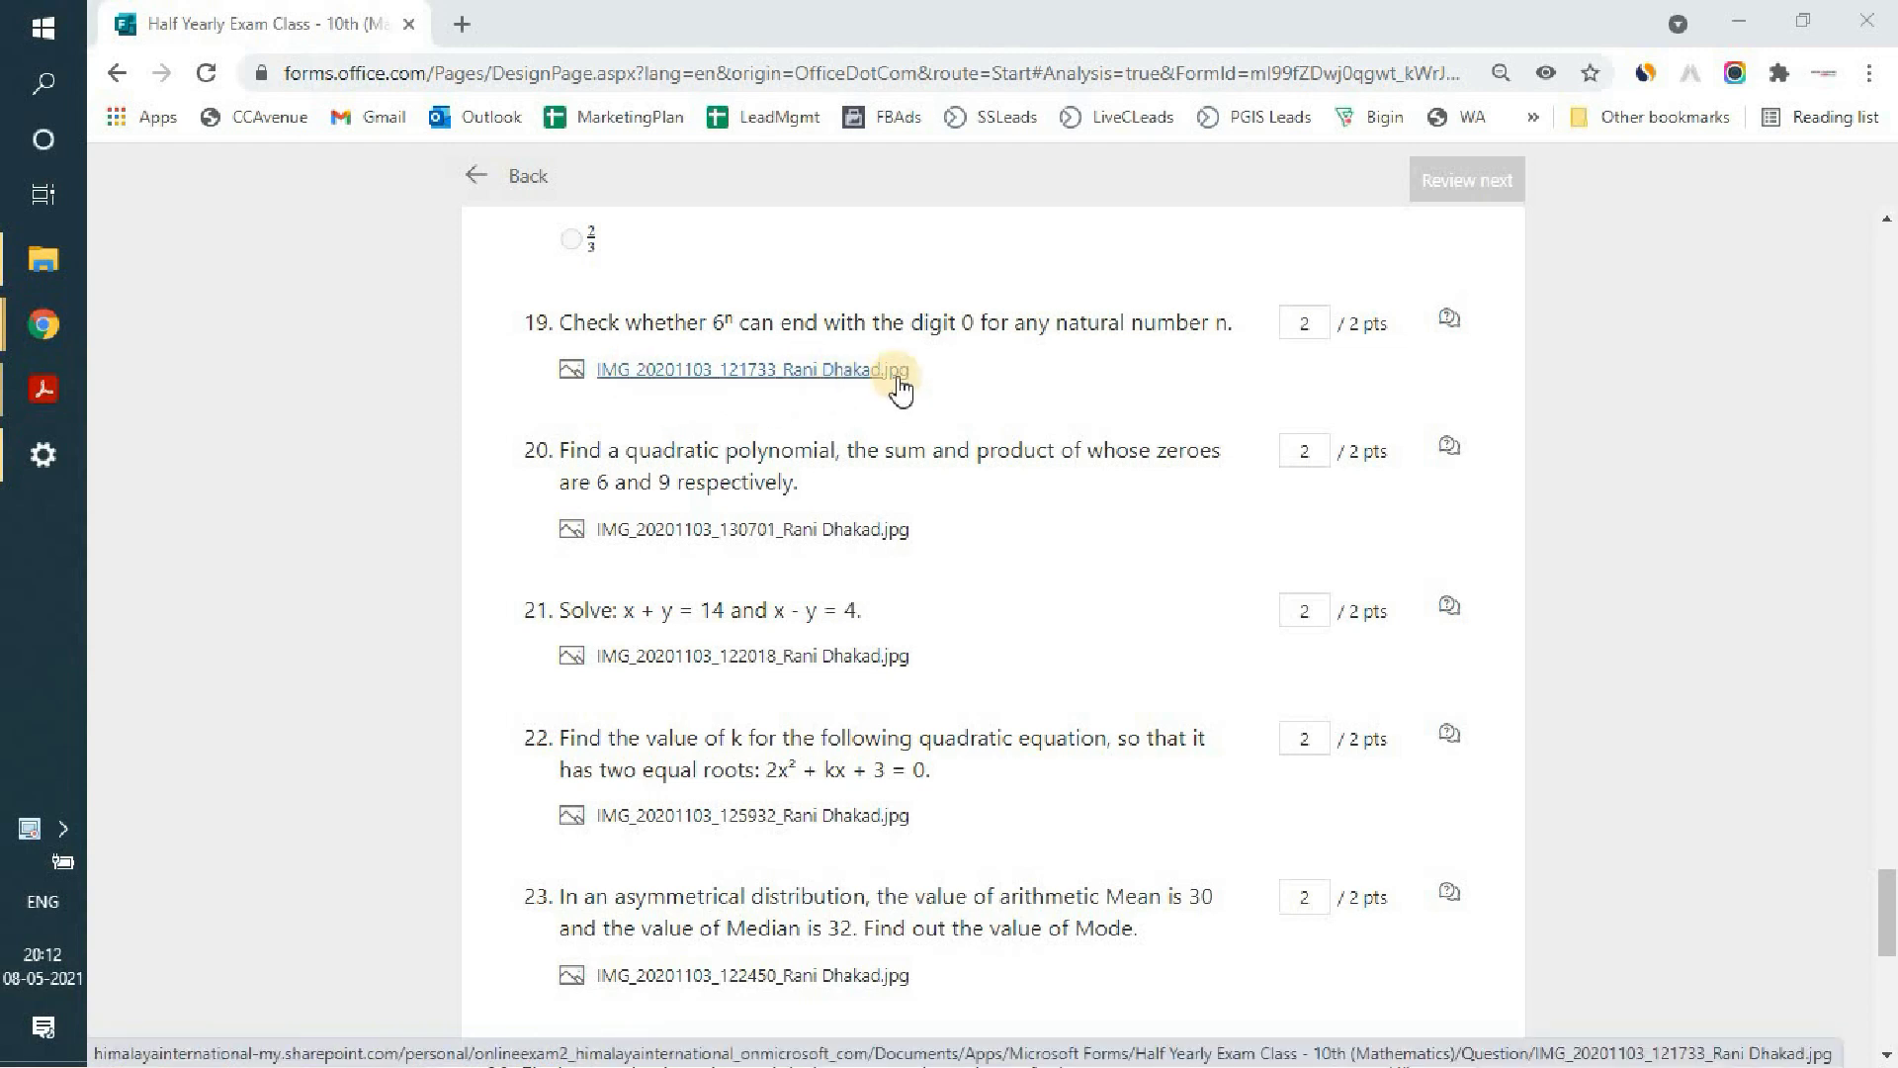
pyautogui.click(762, 380)
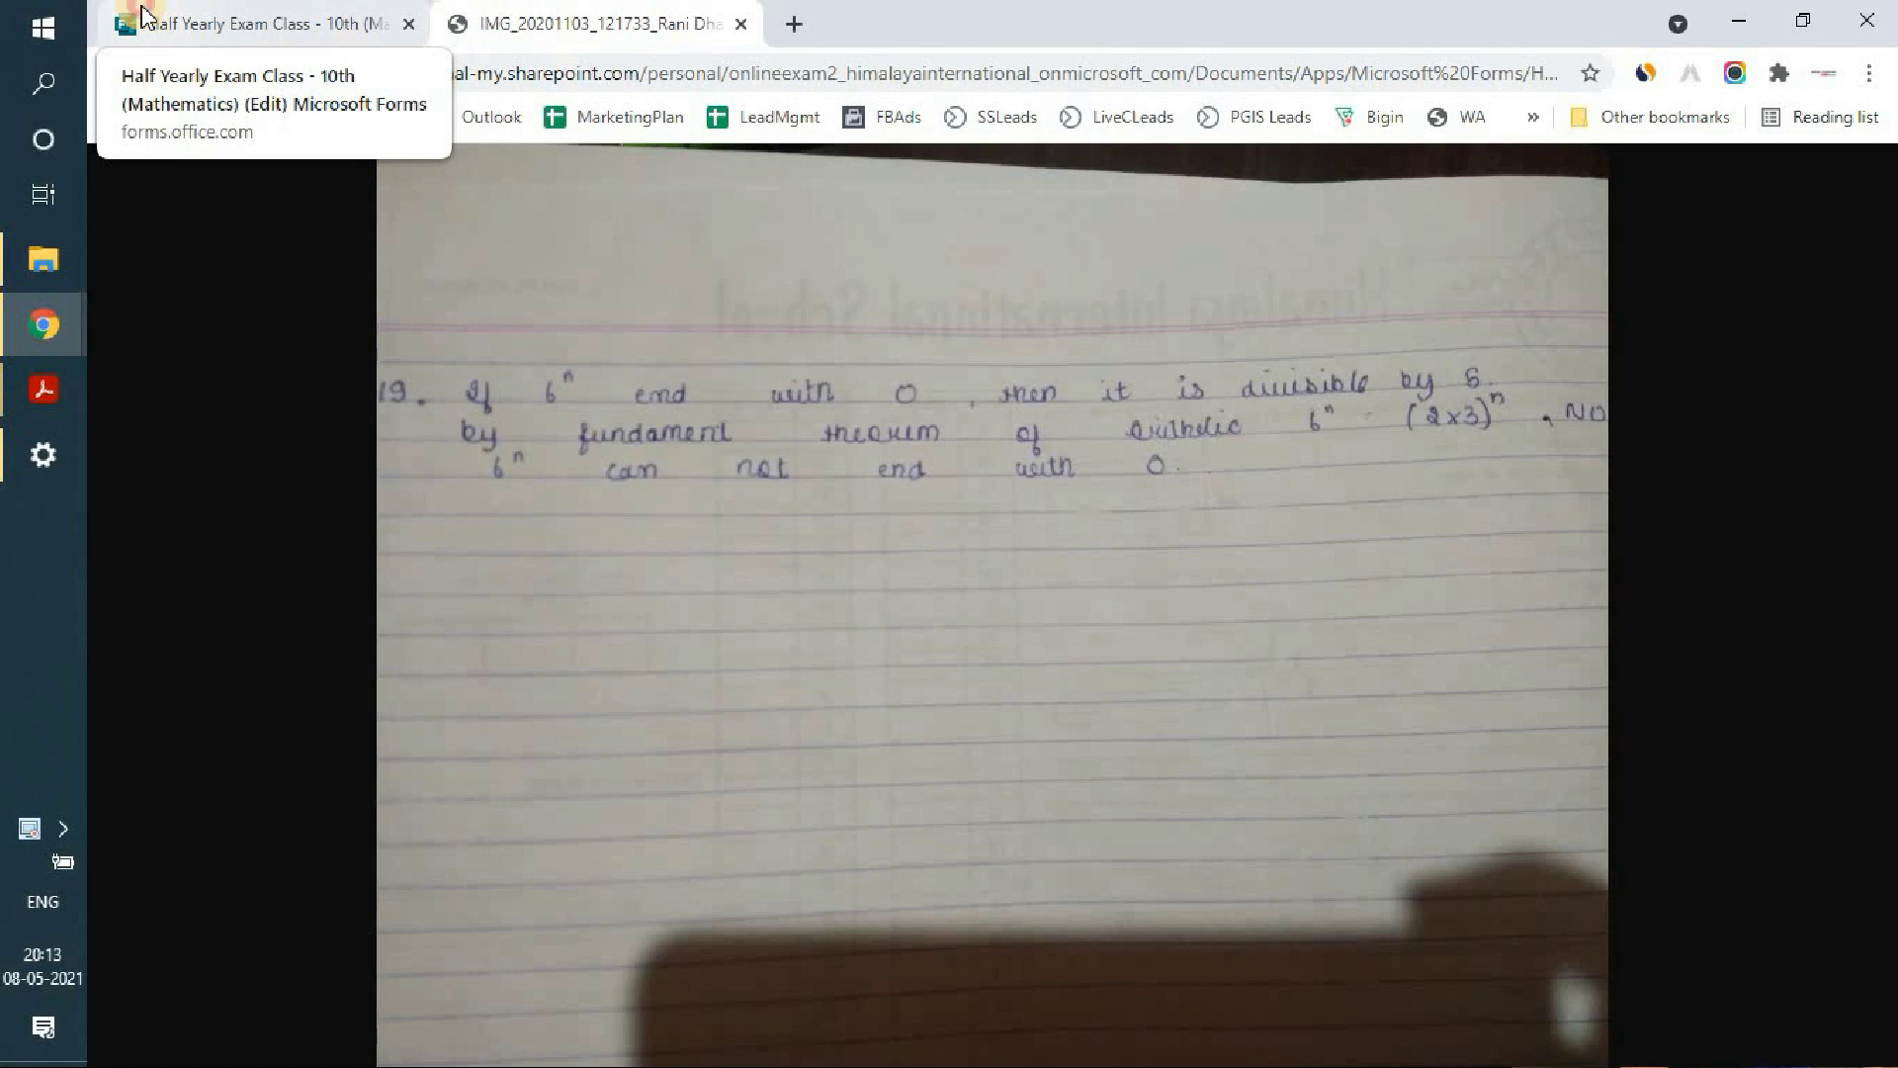
pyautogui.click(143, 14)
pyautogui.click(624, 513)
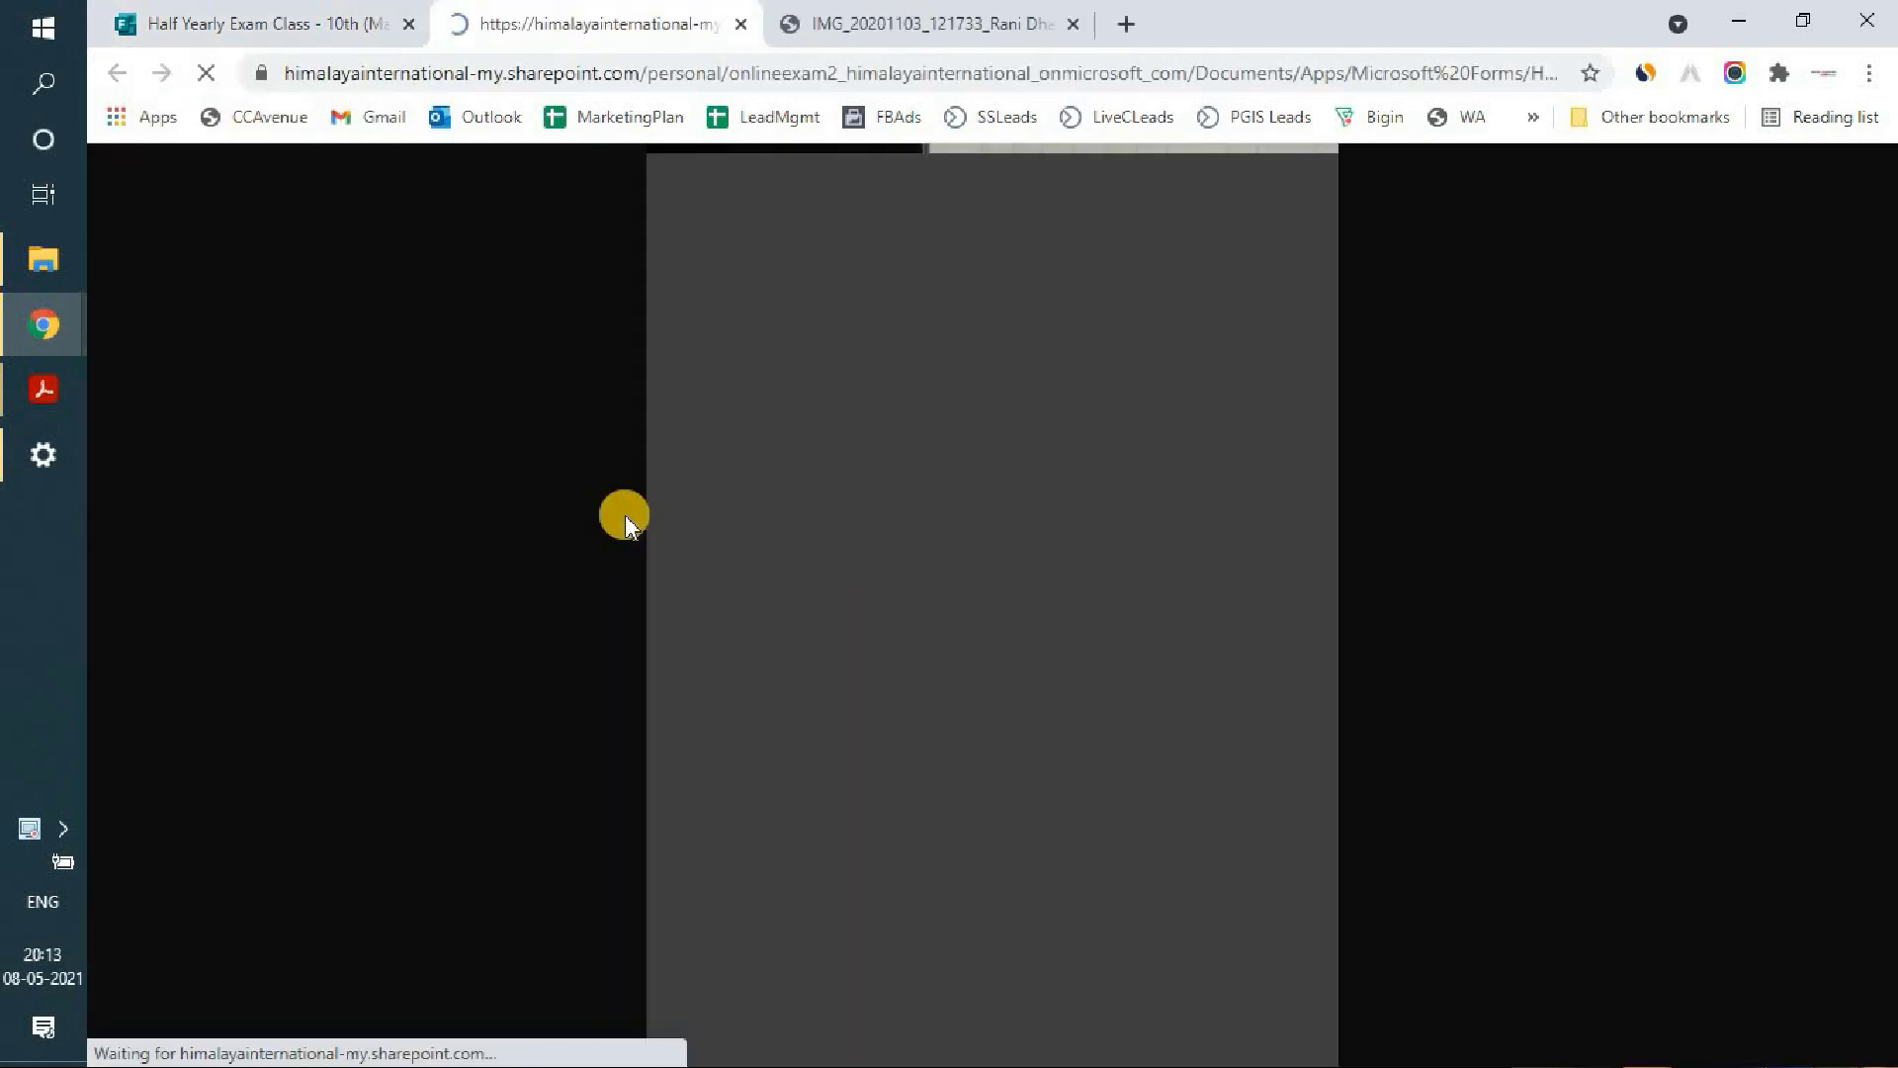
pyautogui.click(302, 19)
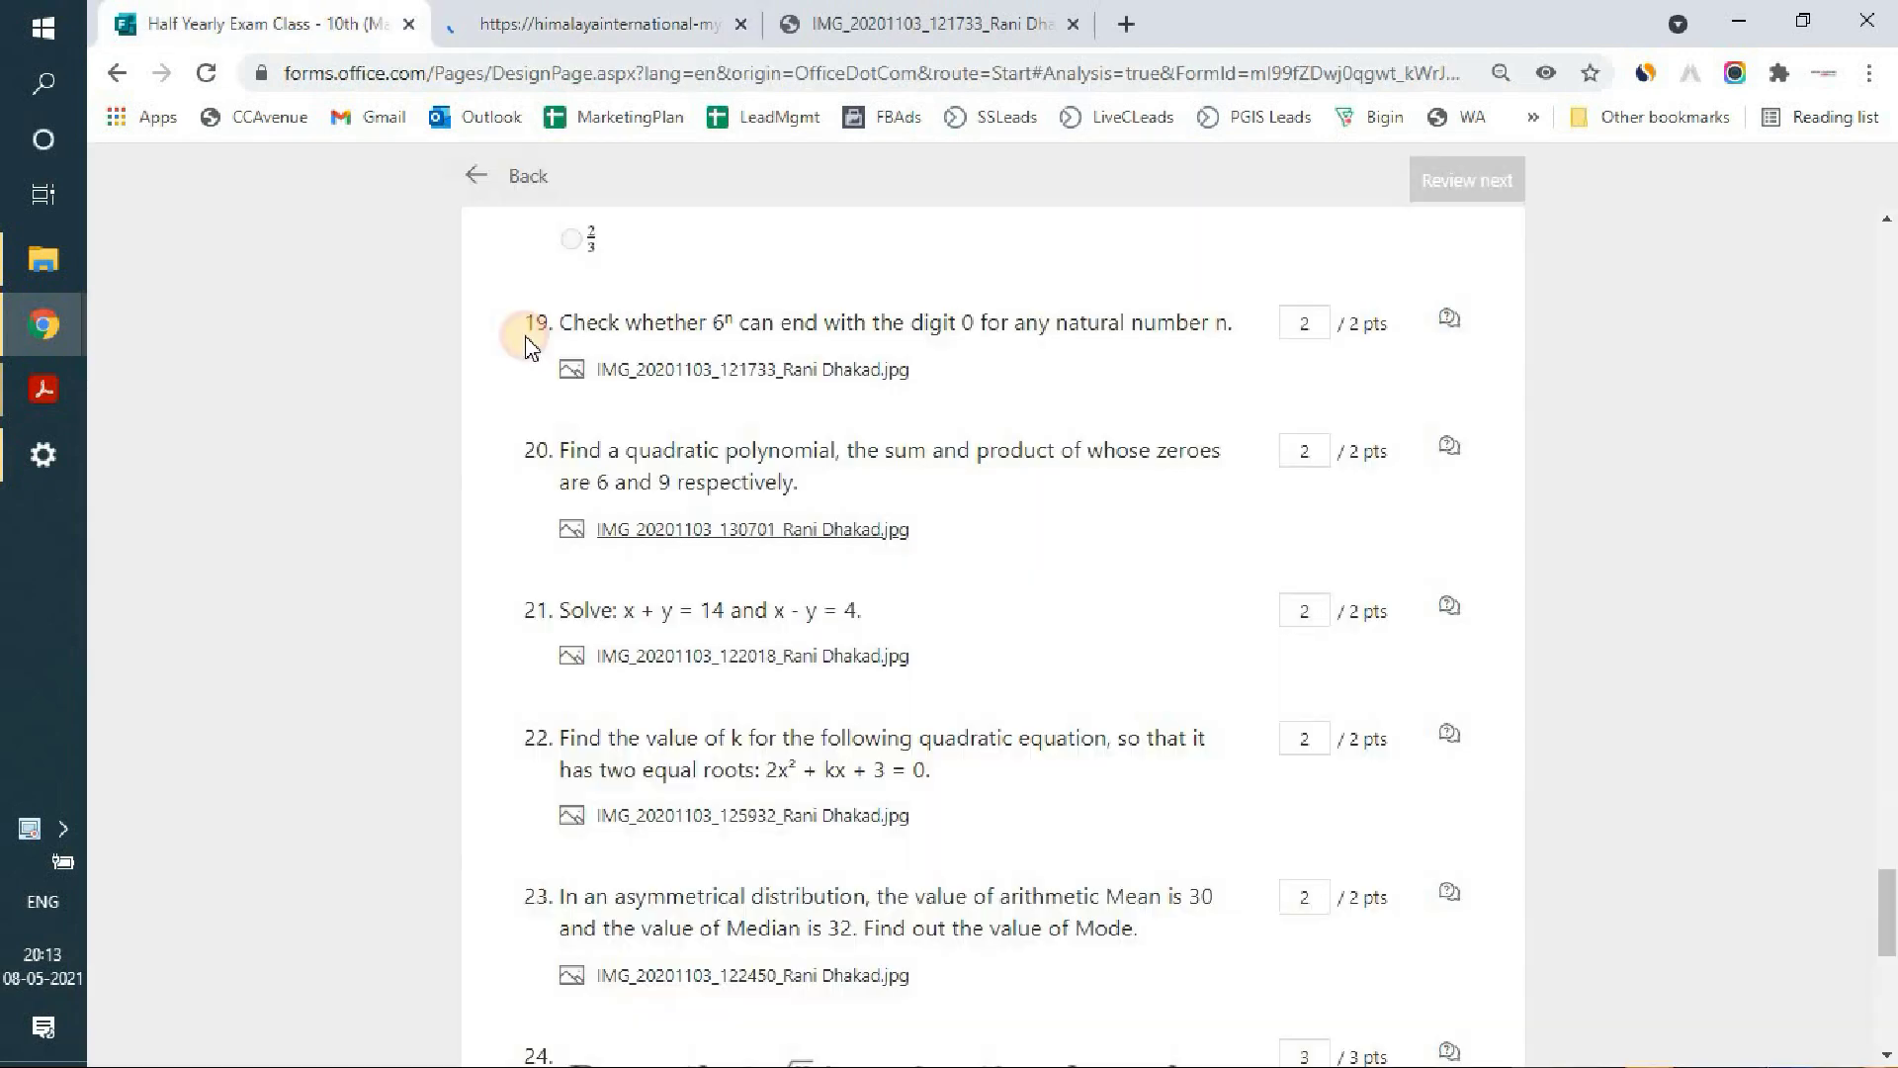
pyautogui.click(743, 657)
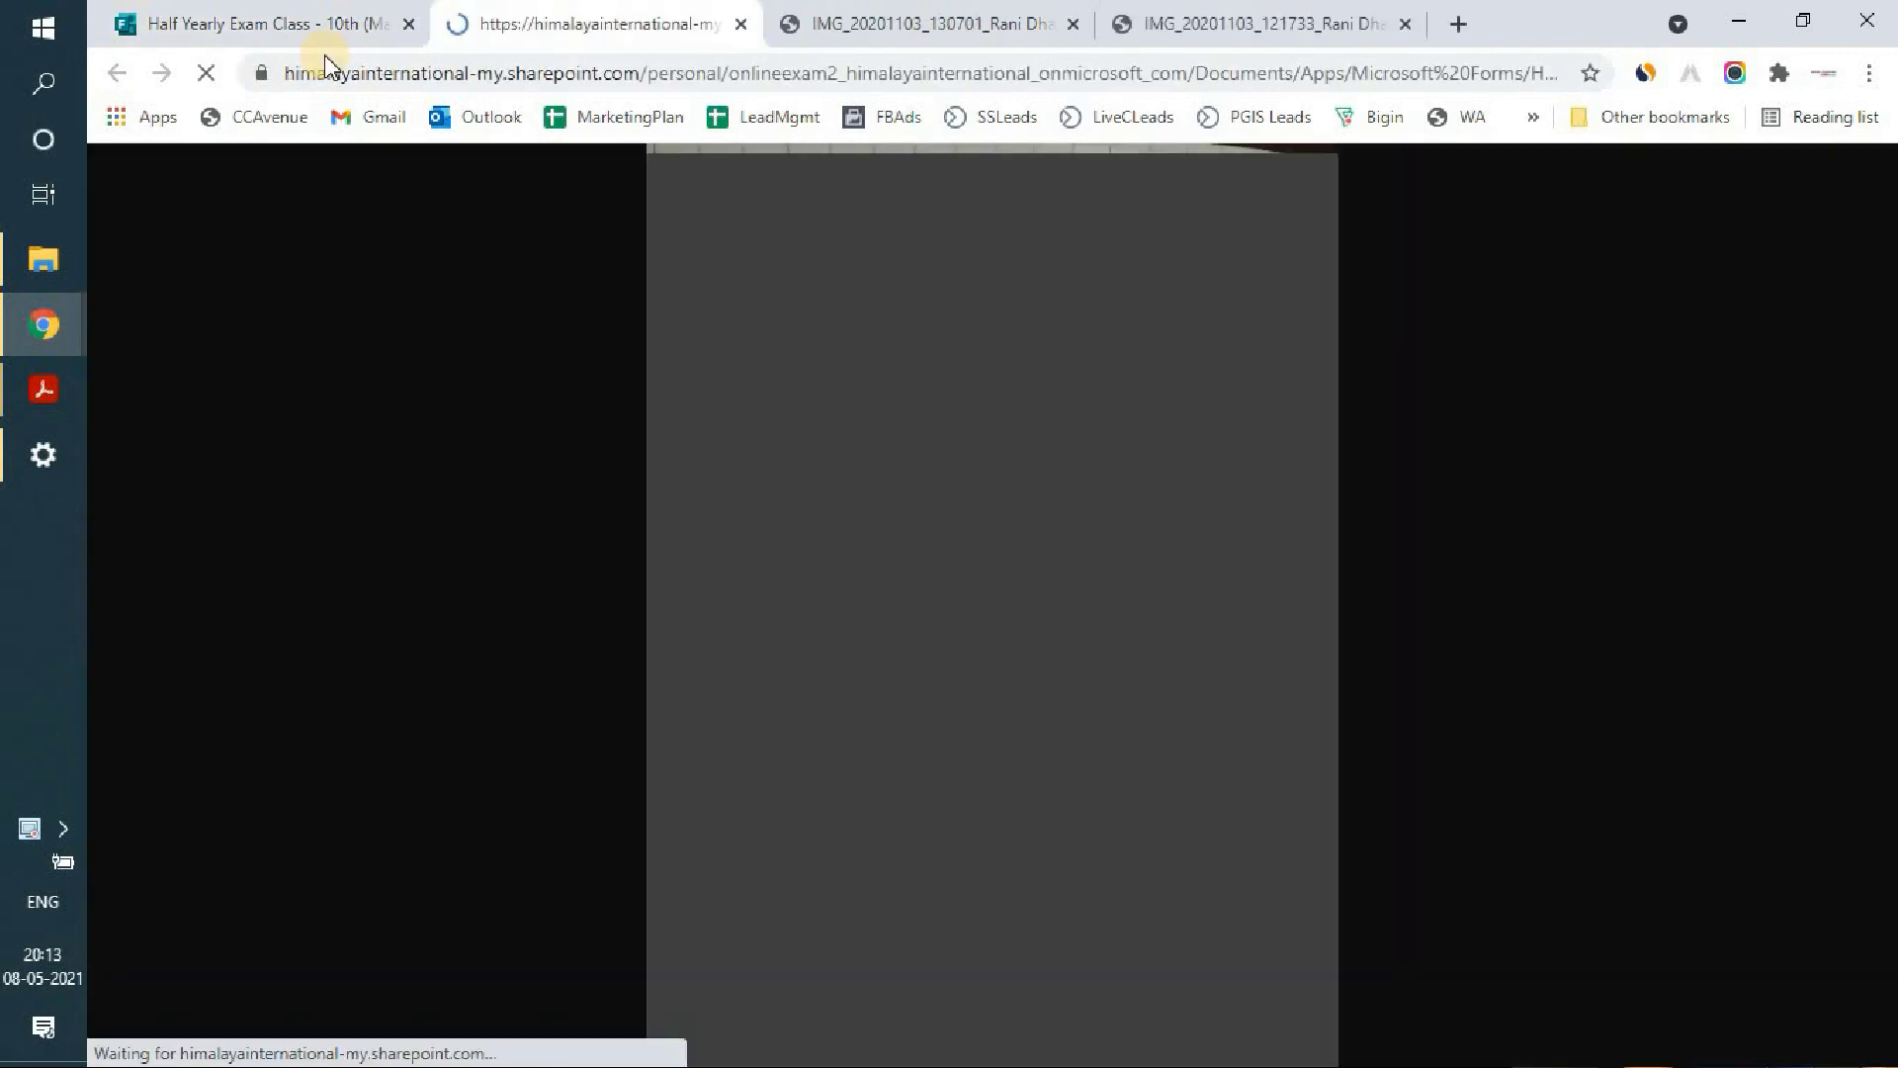
pyautogui.click(1235, 24)
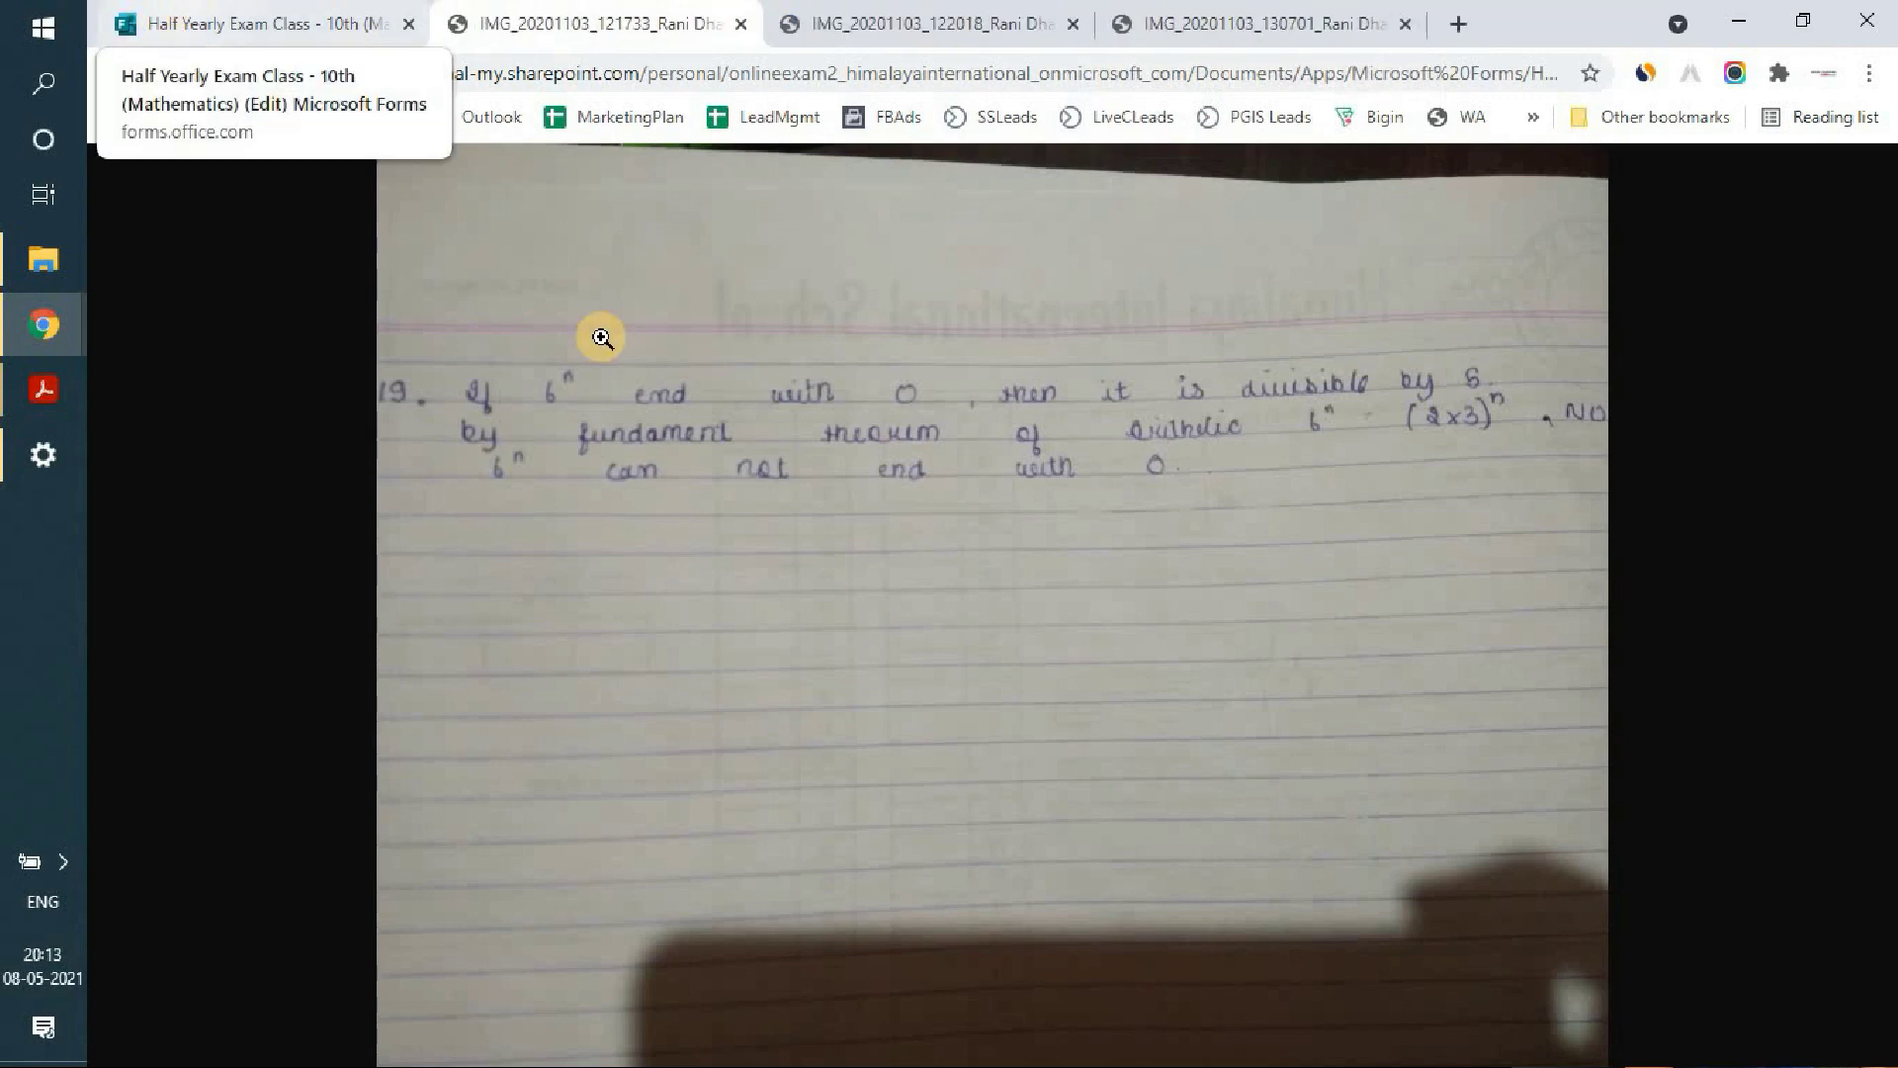
pyautogui.click(282, 33)
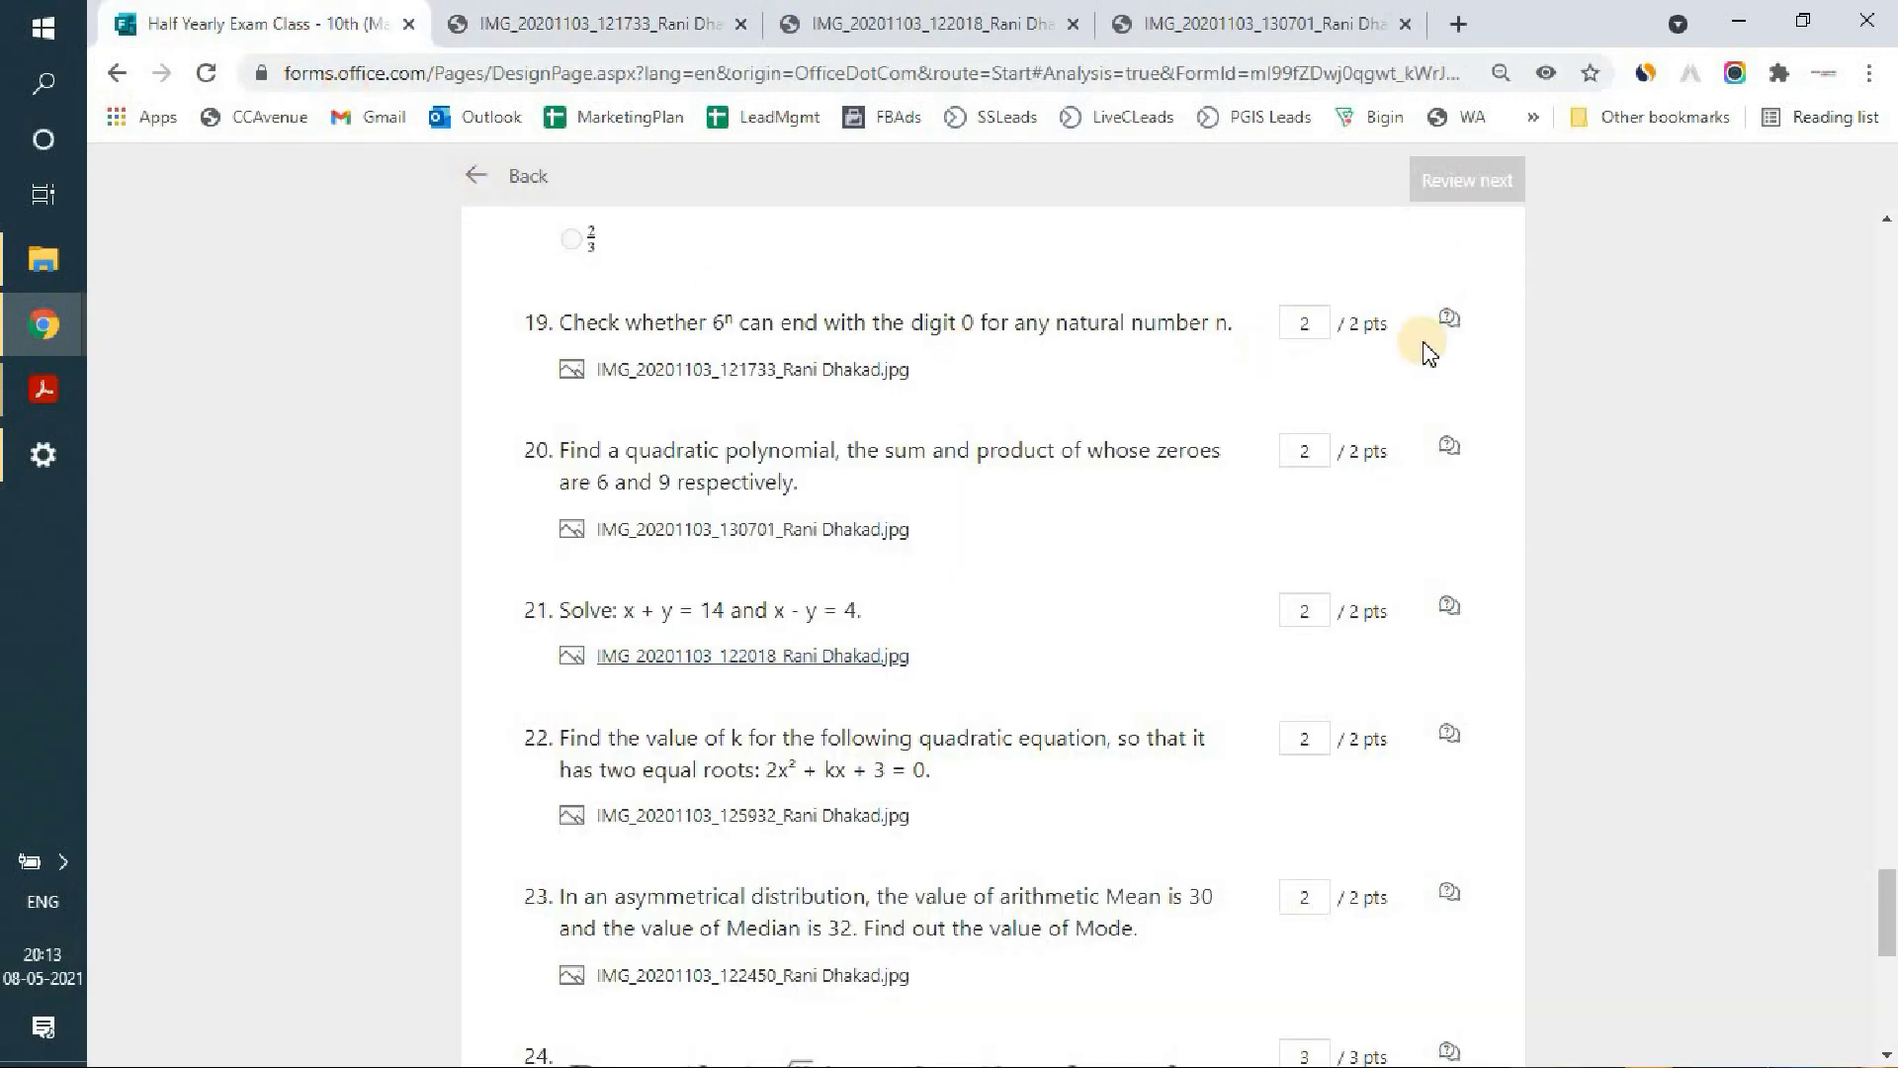
# Step: Check the points awarded for question 19 and add the feedback "Answer is complete." to it
pyautogui.doubleClick(1321, 327)
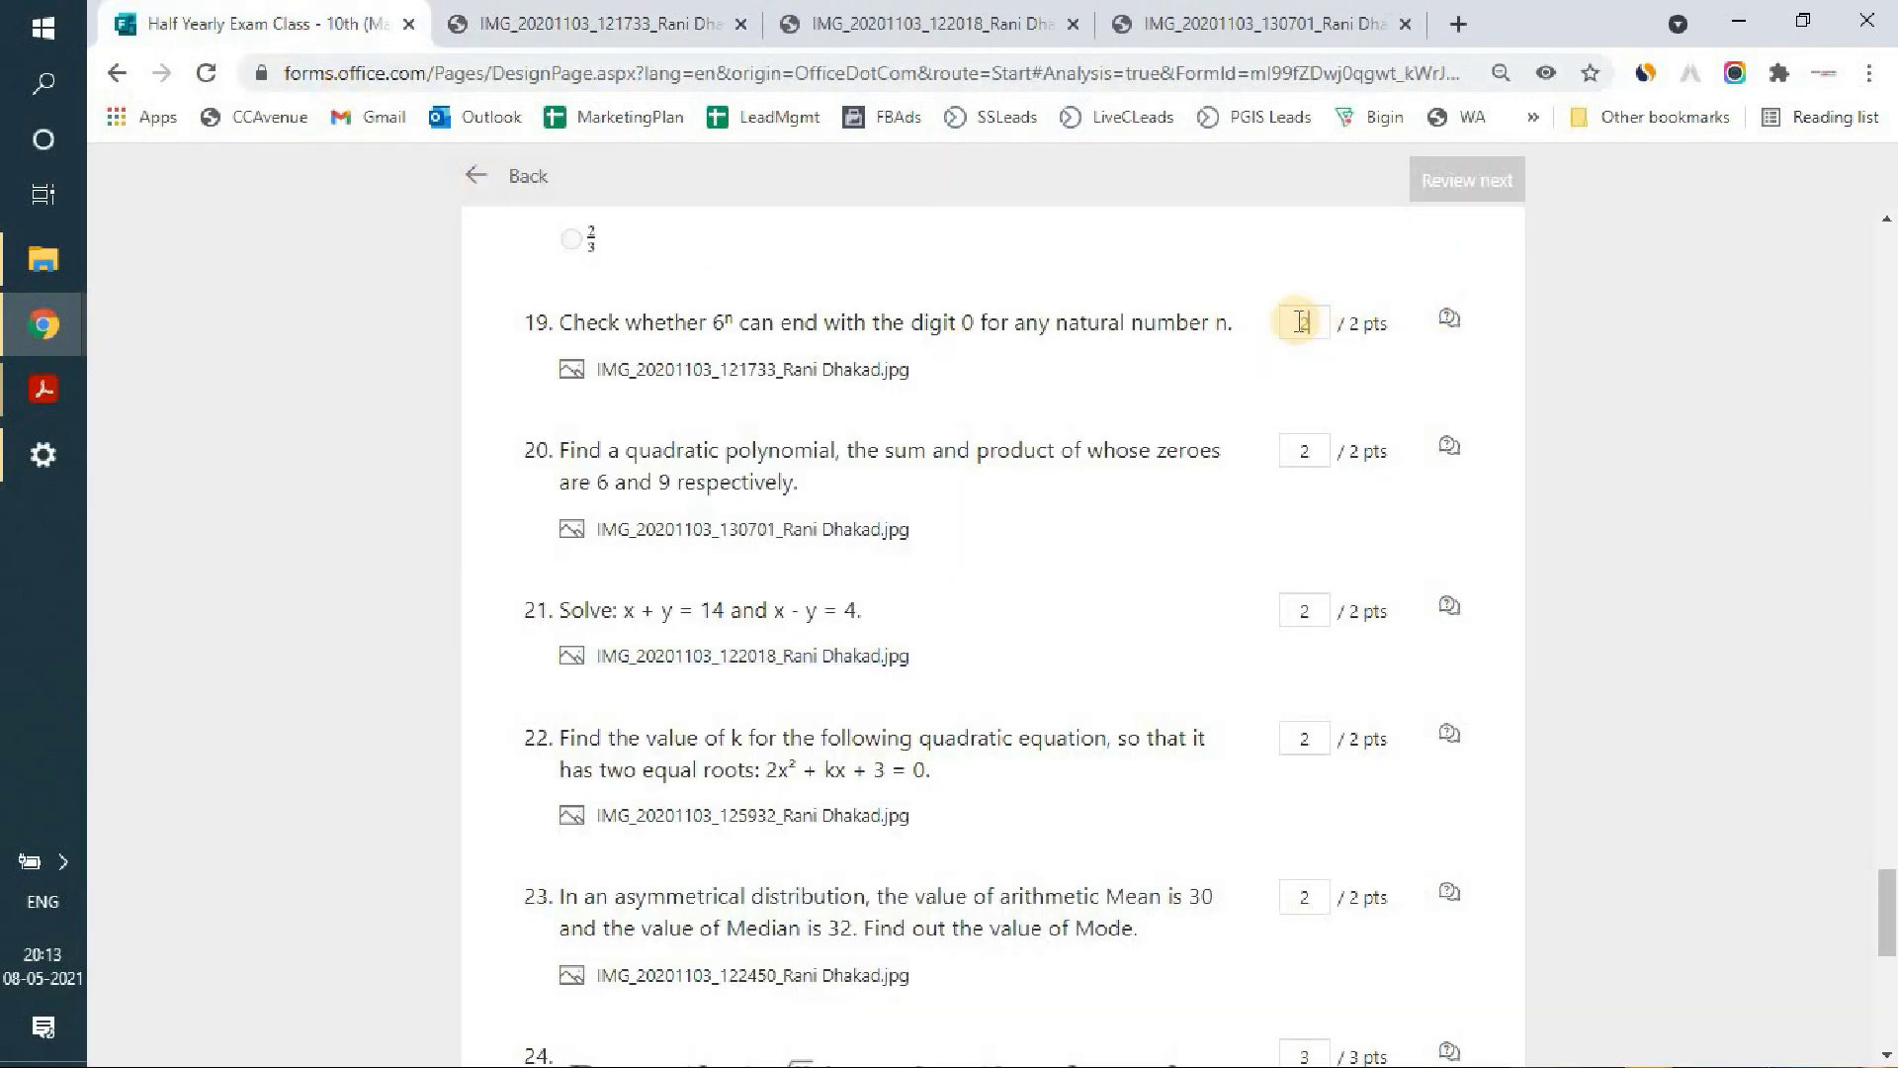
pyautogui.tripleClick(1360, 326)
pyautogui.click(1363, 325)
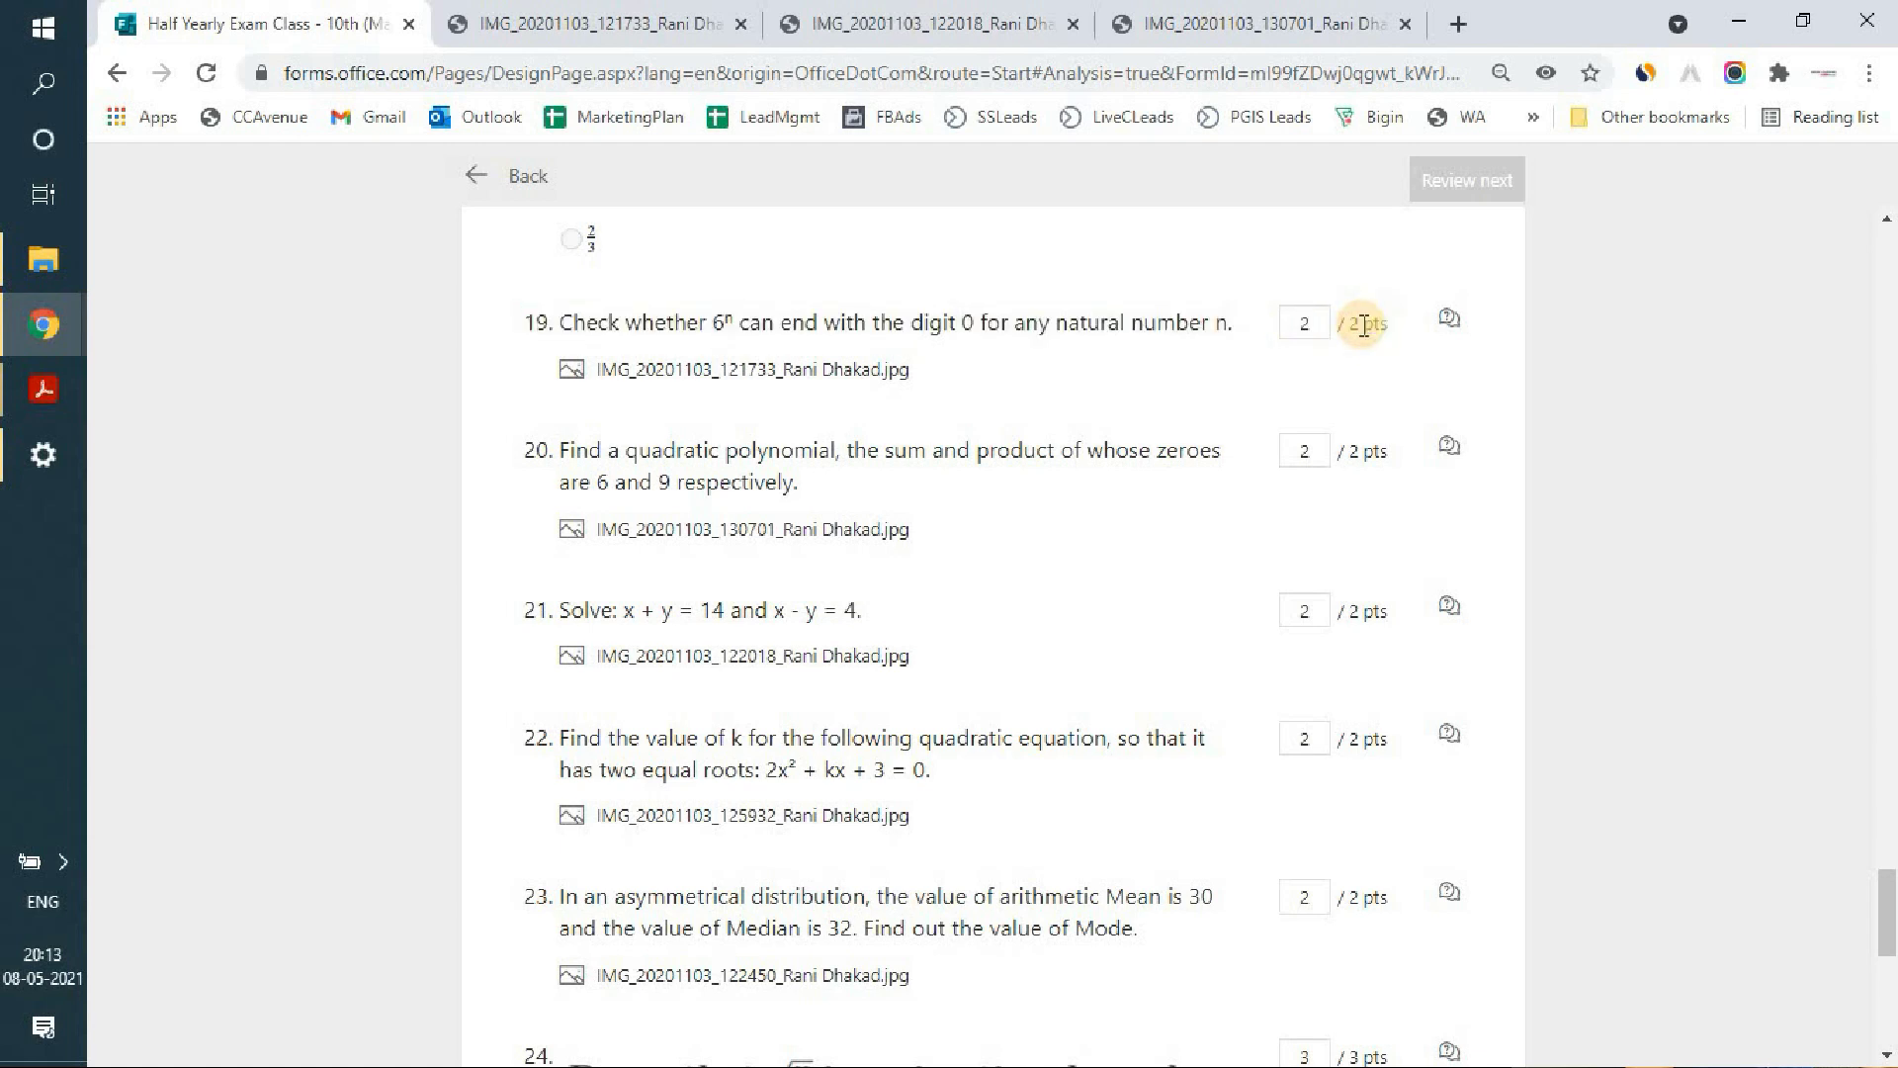
pyautogui.click(1450, 323)
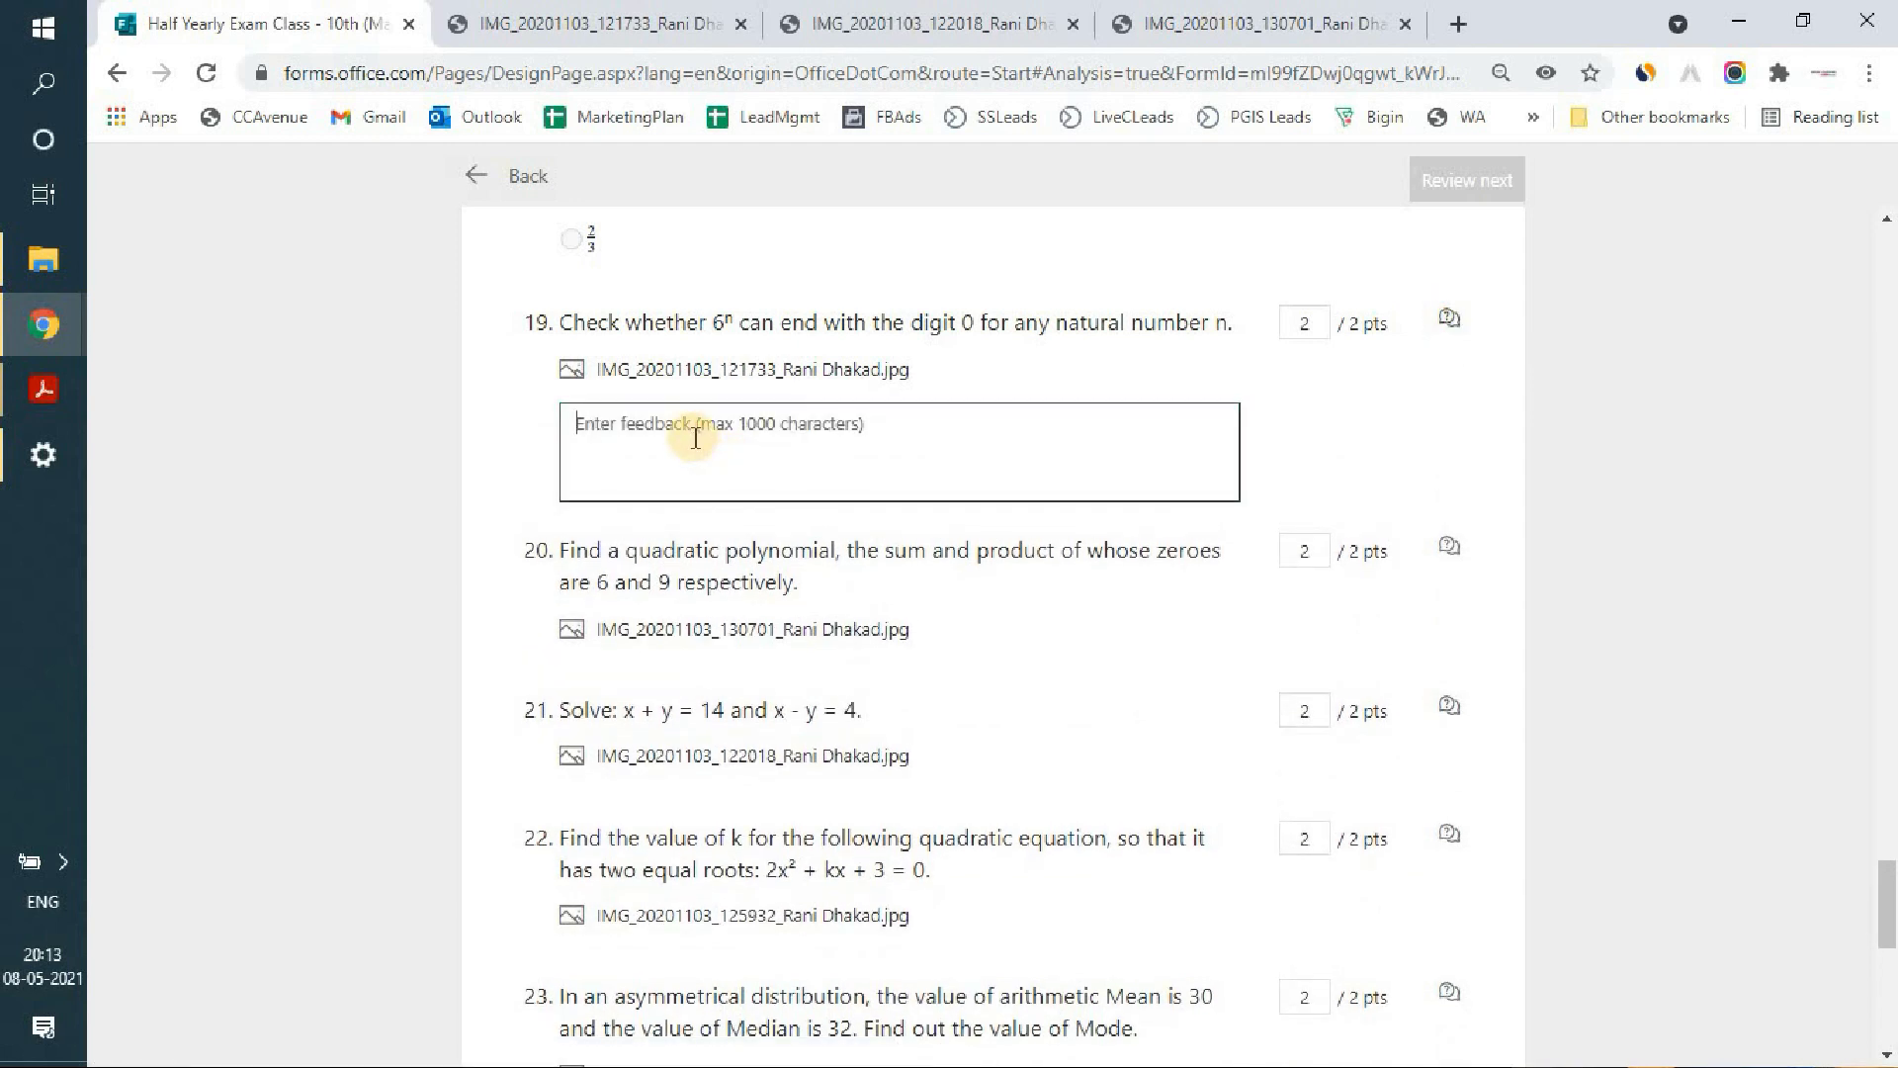
pyautogui.write('Answer is co')
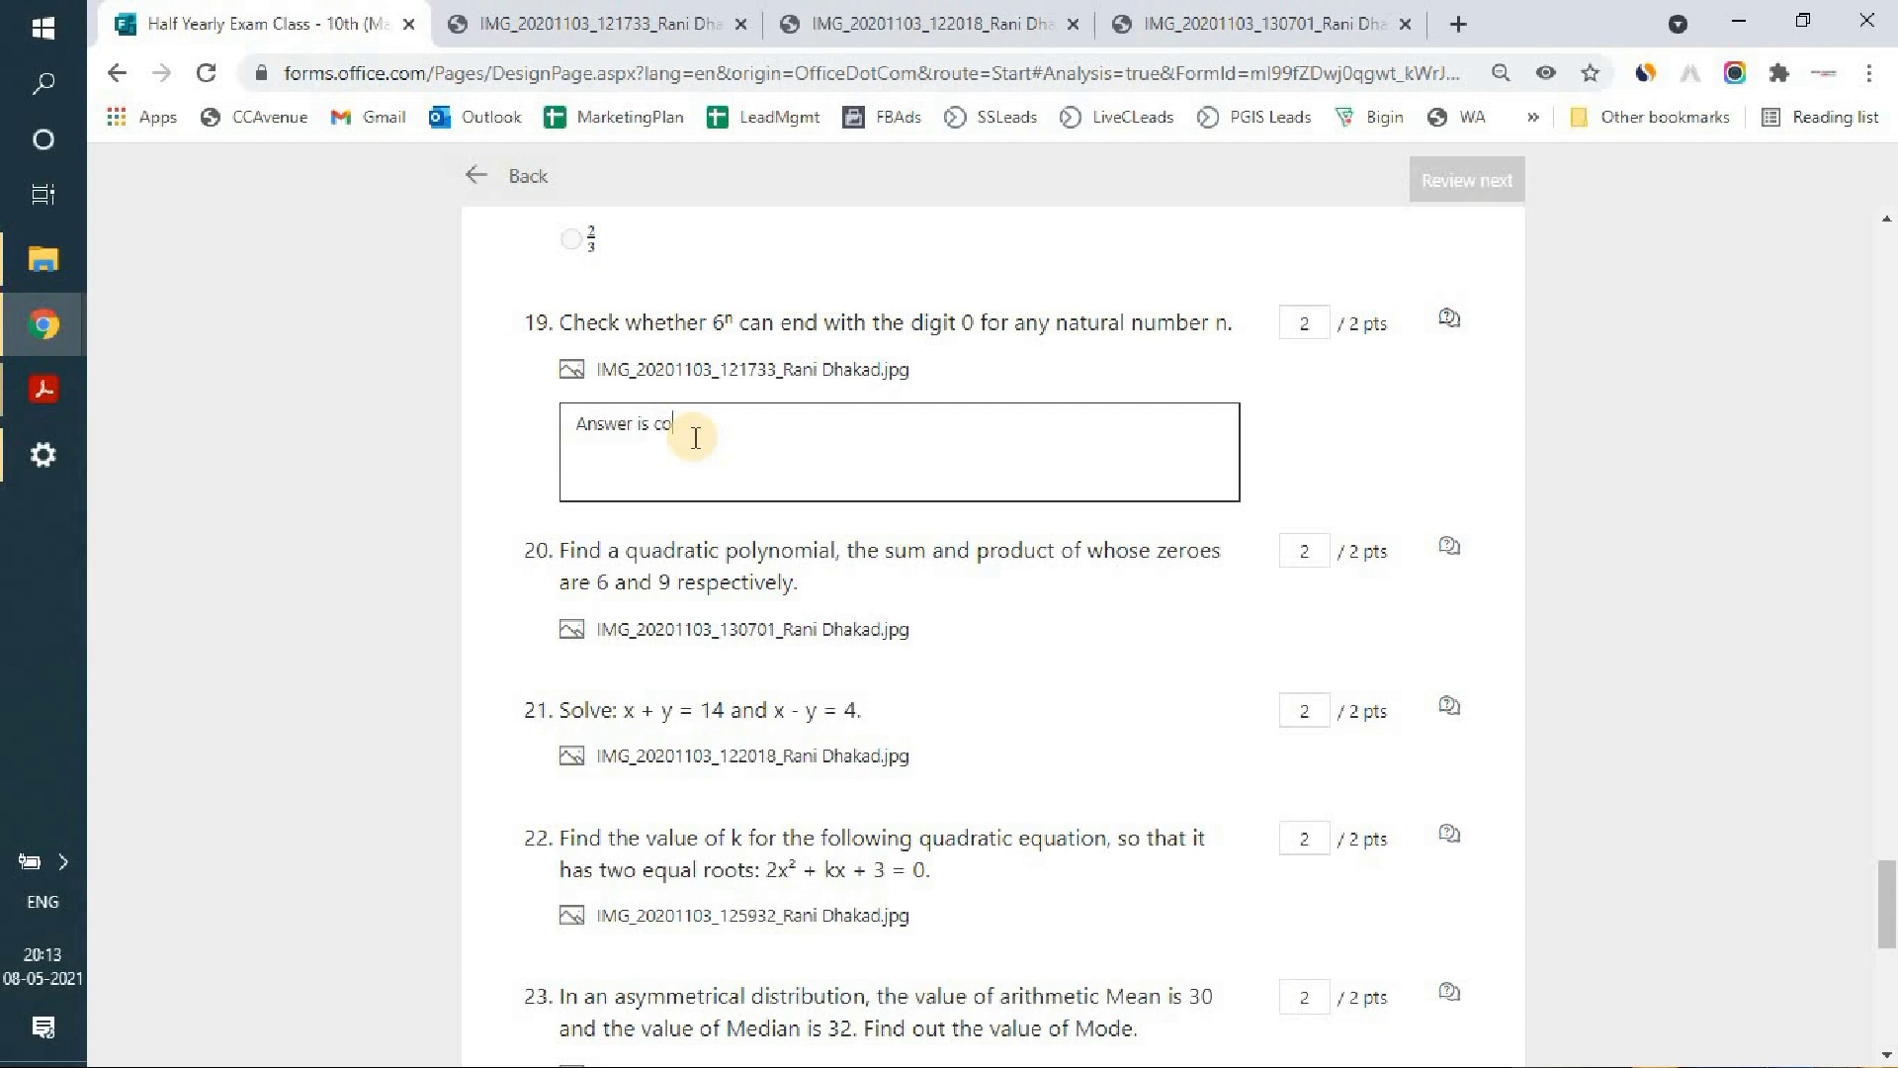
pyautogui.write('mplete.')
pyautogui.click(427, 395)
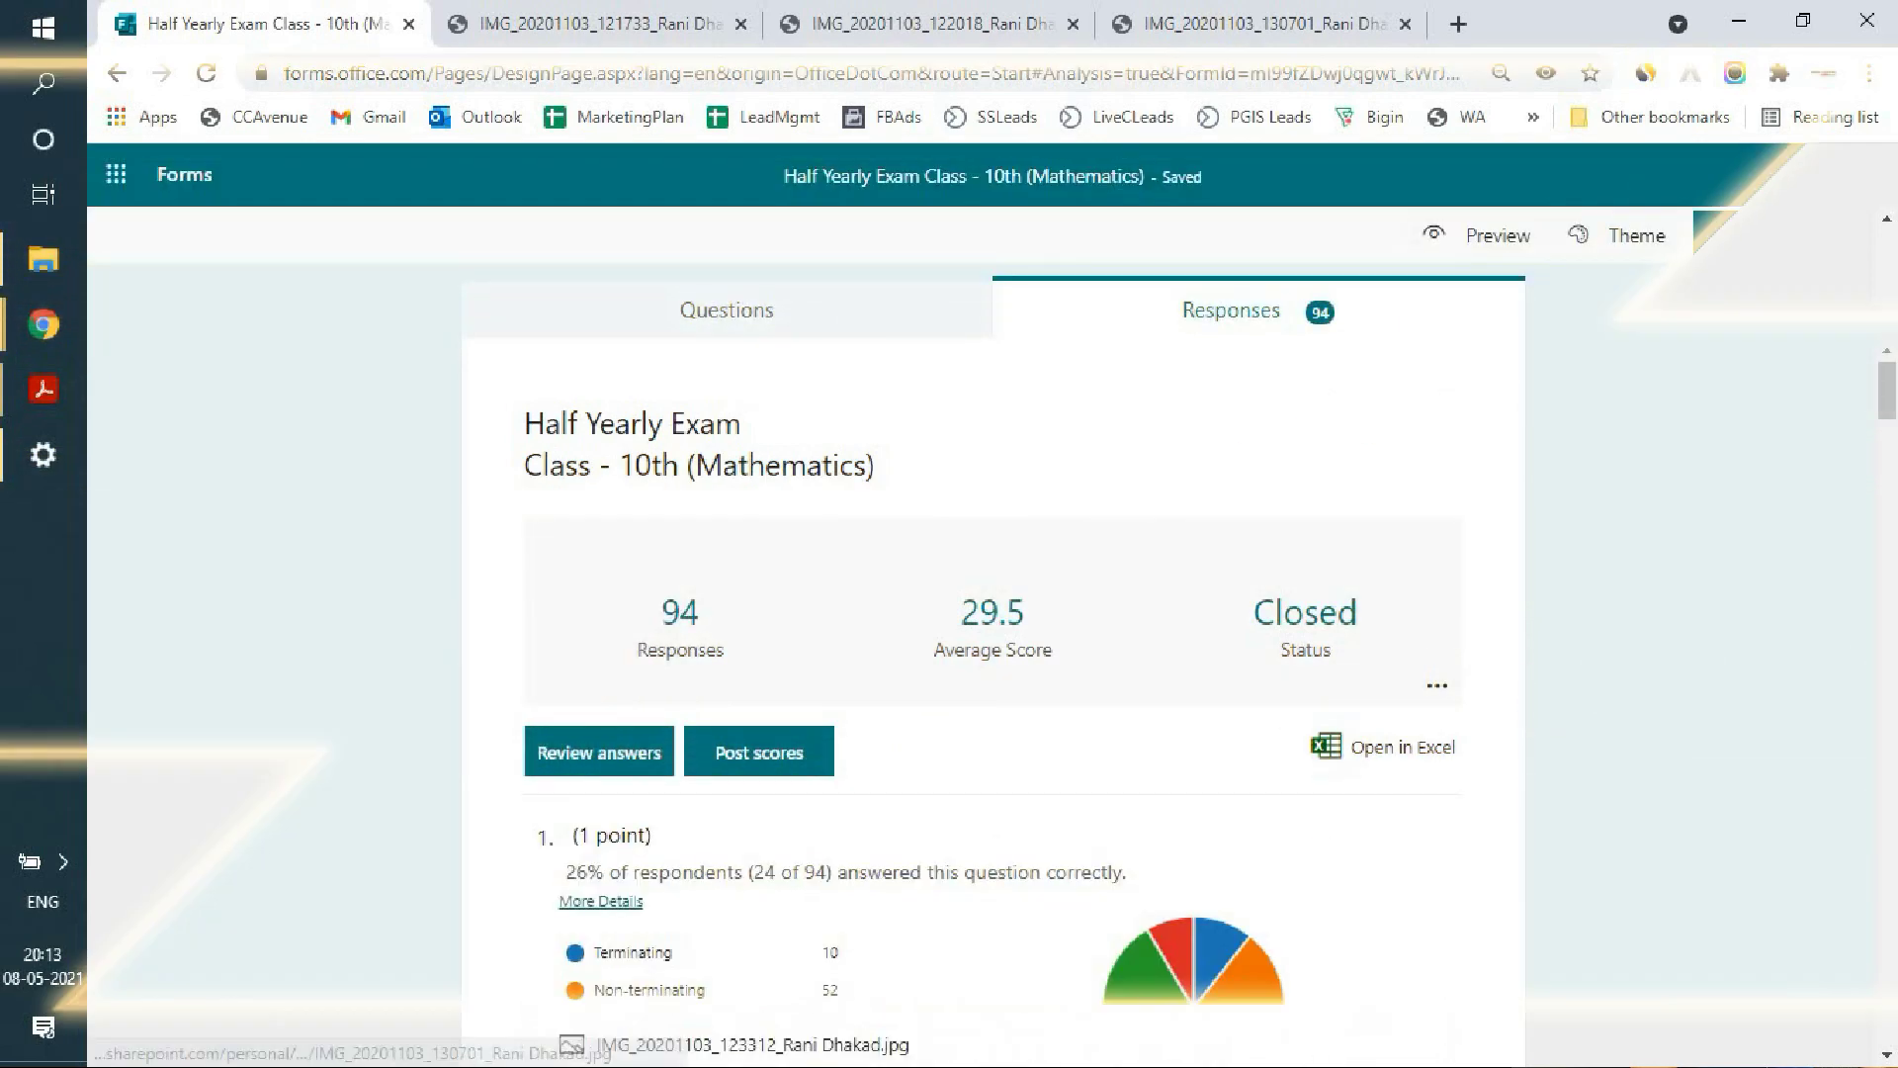
# Step: Open the exam's settings and toggle the option to show results automatically
pyautogui.click(1869, 233)
pyautogui.click(1732, 308)
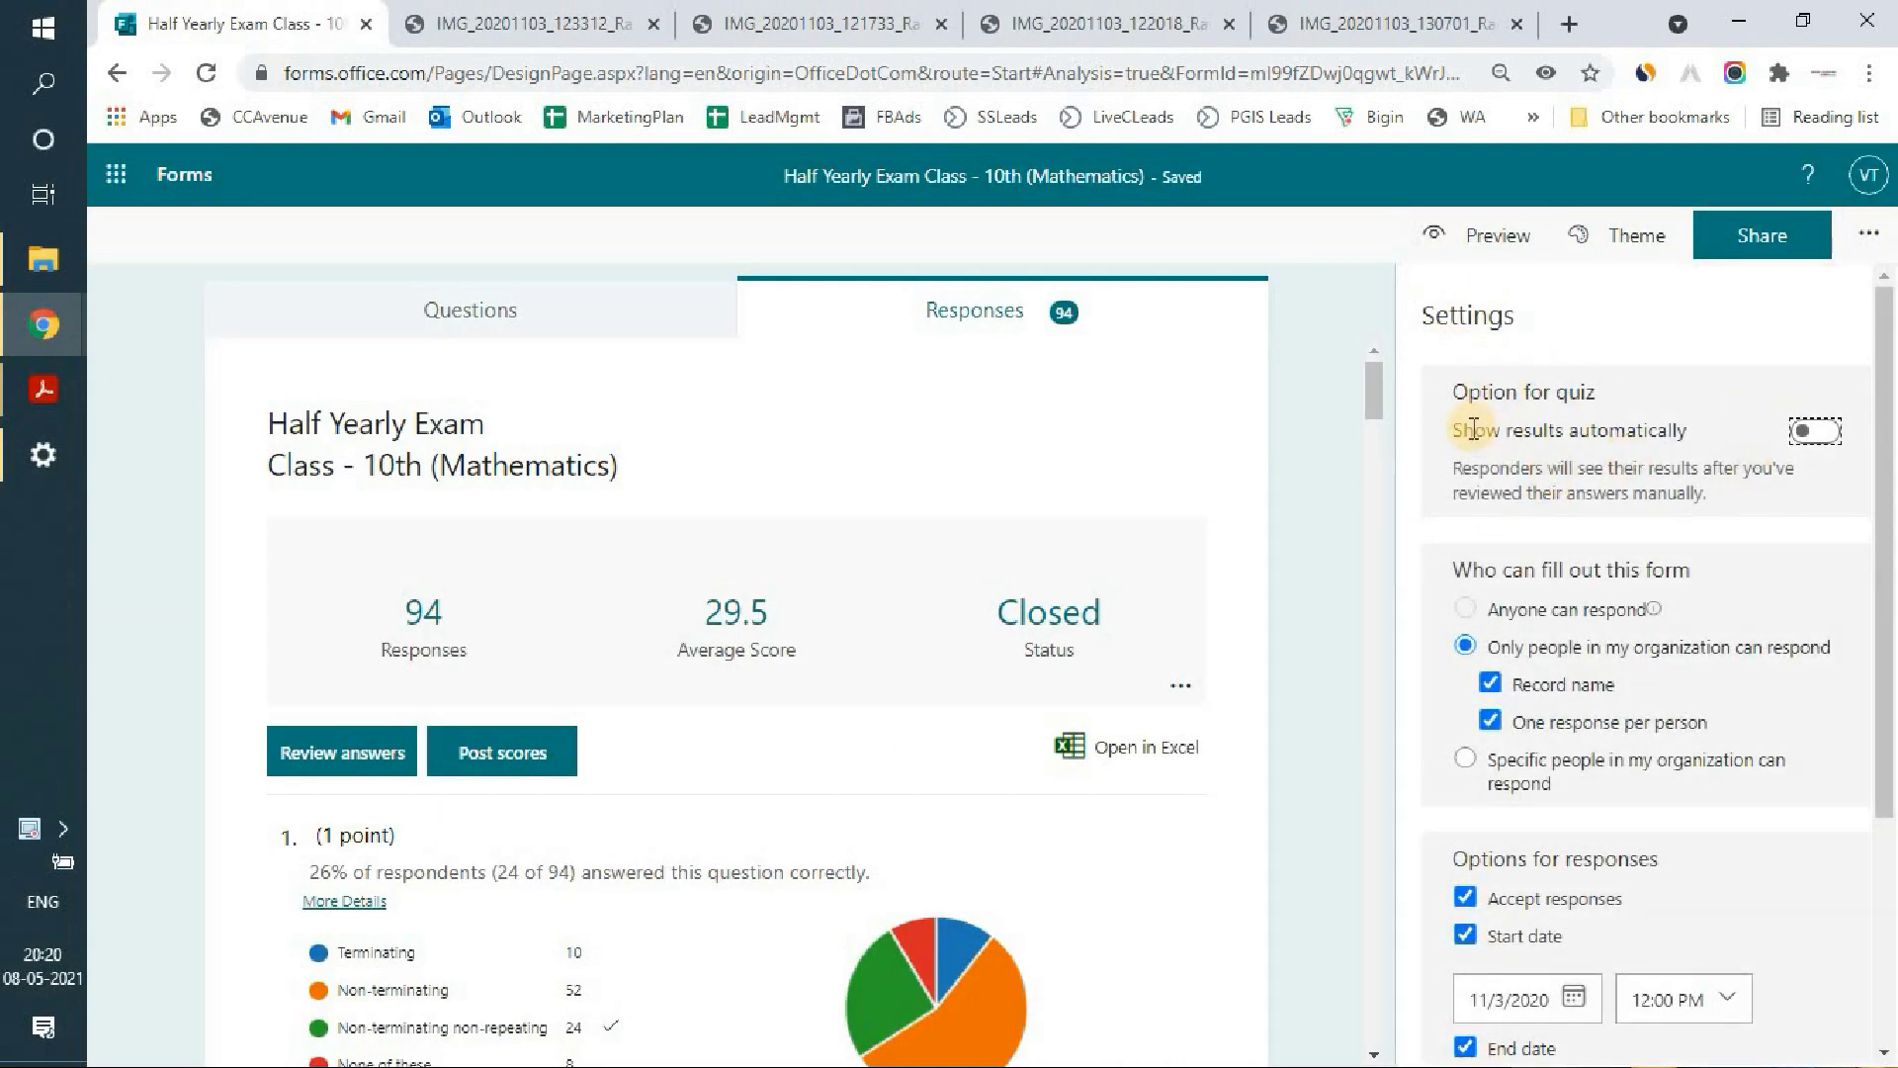
pyautogui.moveTo(1451, 430); pyautogui.dragTo(1692, 432)
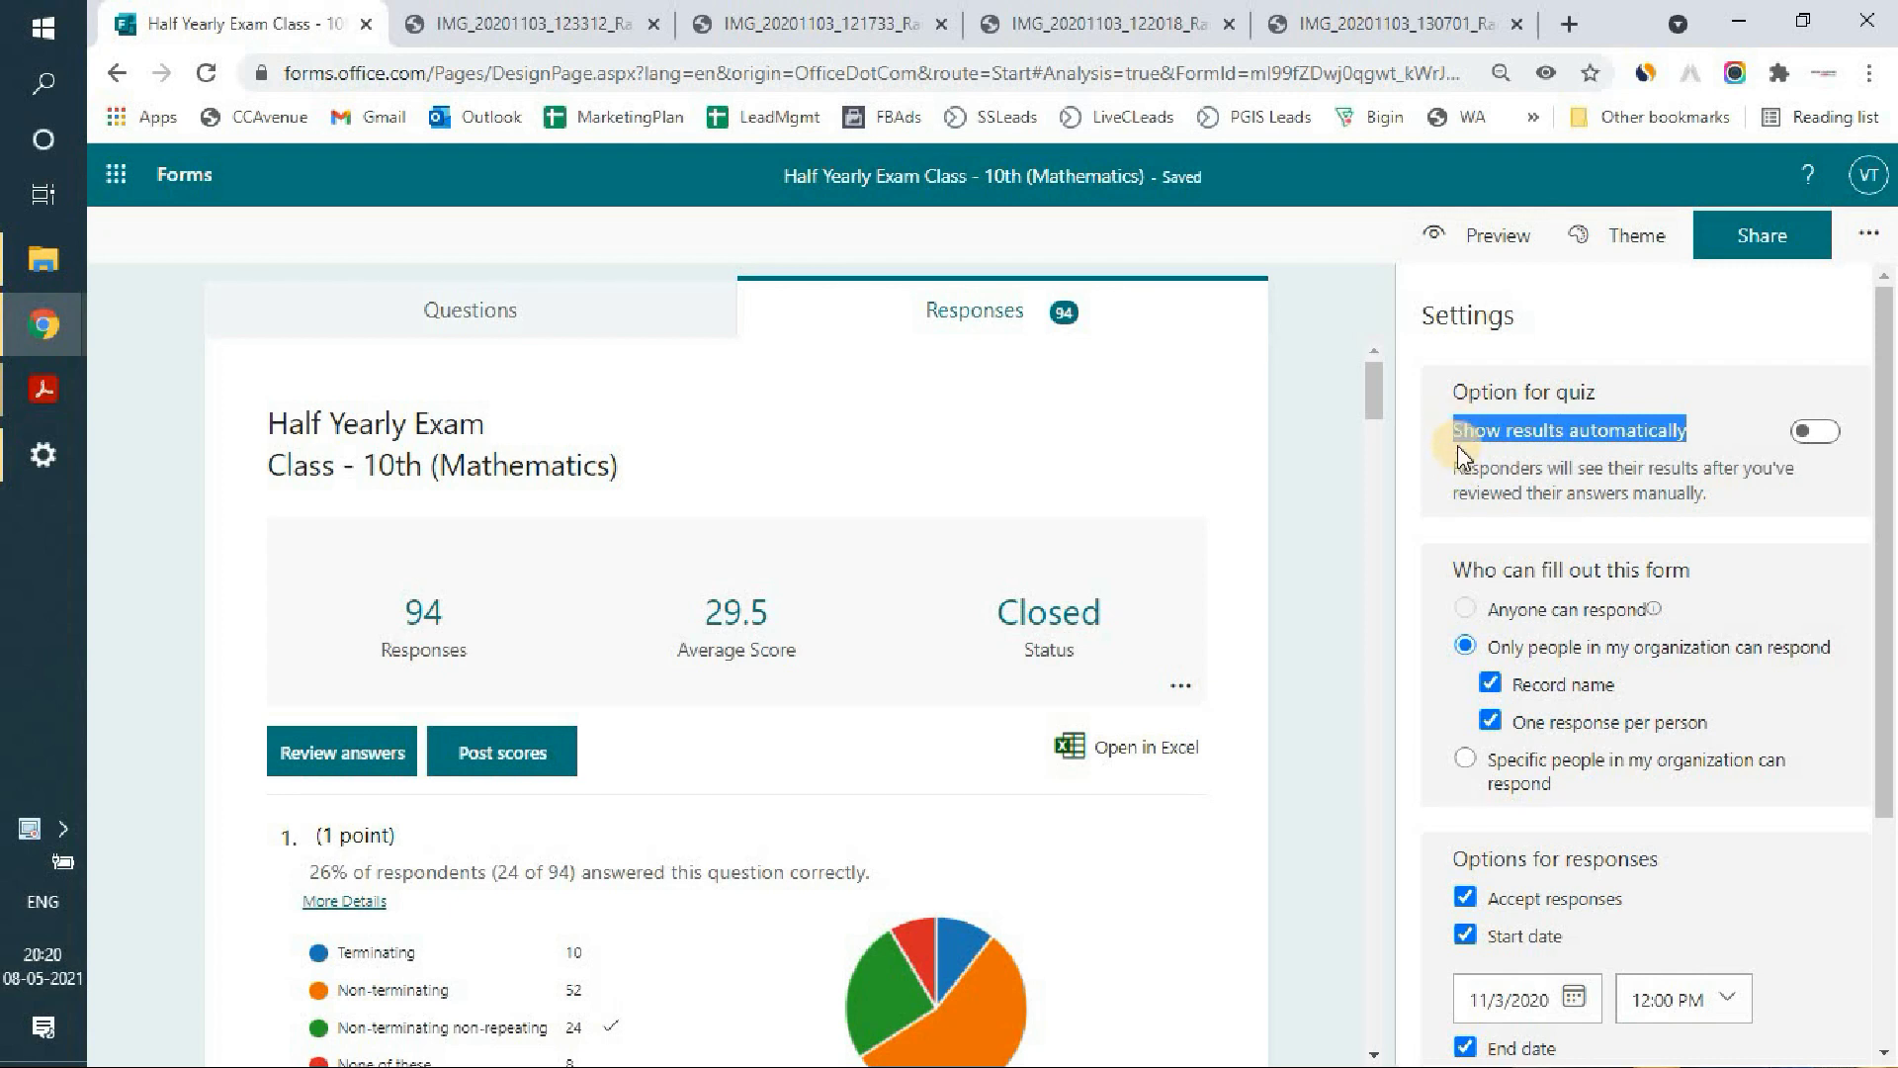
pyautogui.click(1815, 431)
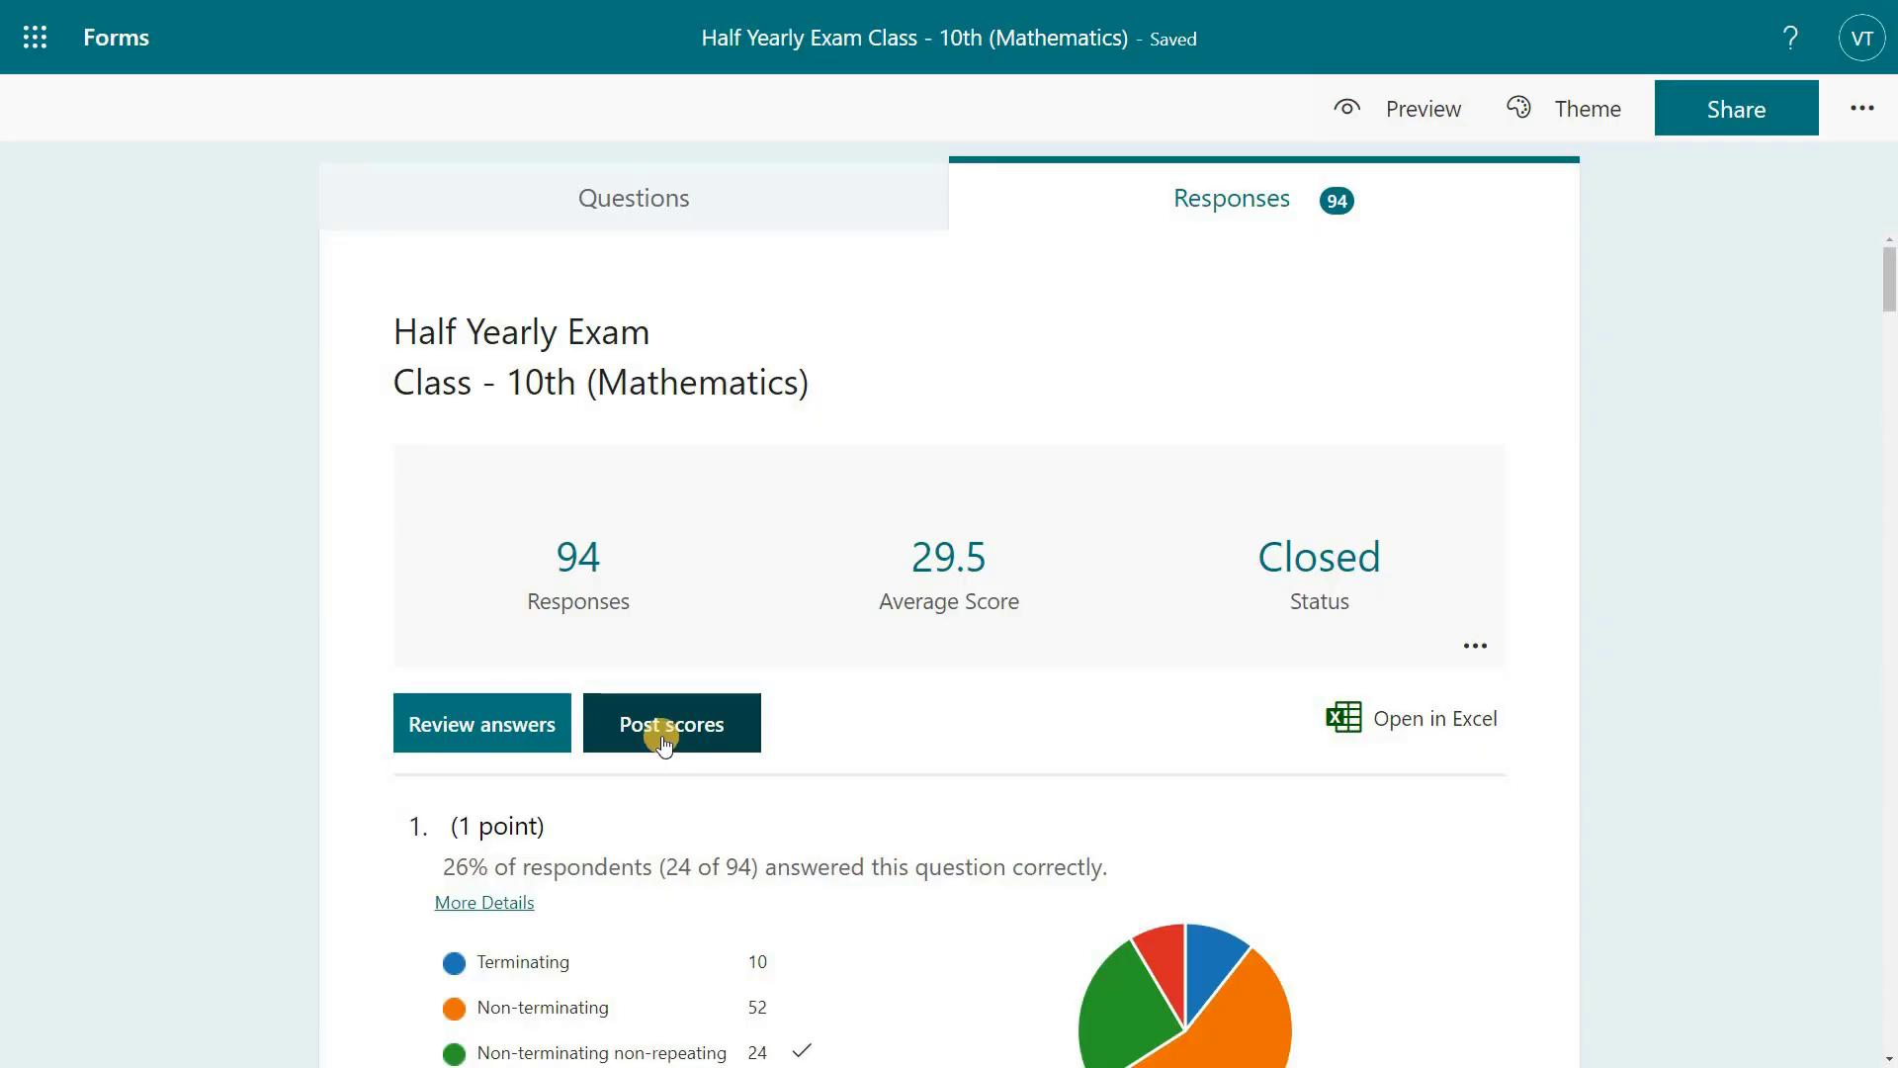
# Step: Open the score-posting page from the exam's responses and check students' posting status and points
pyautogui.click(662, 742)
pyautogui.click(679, 736)
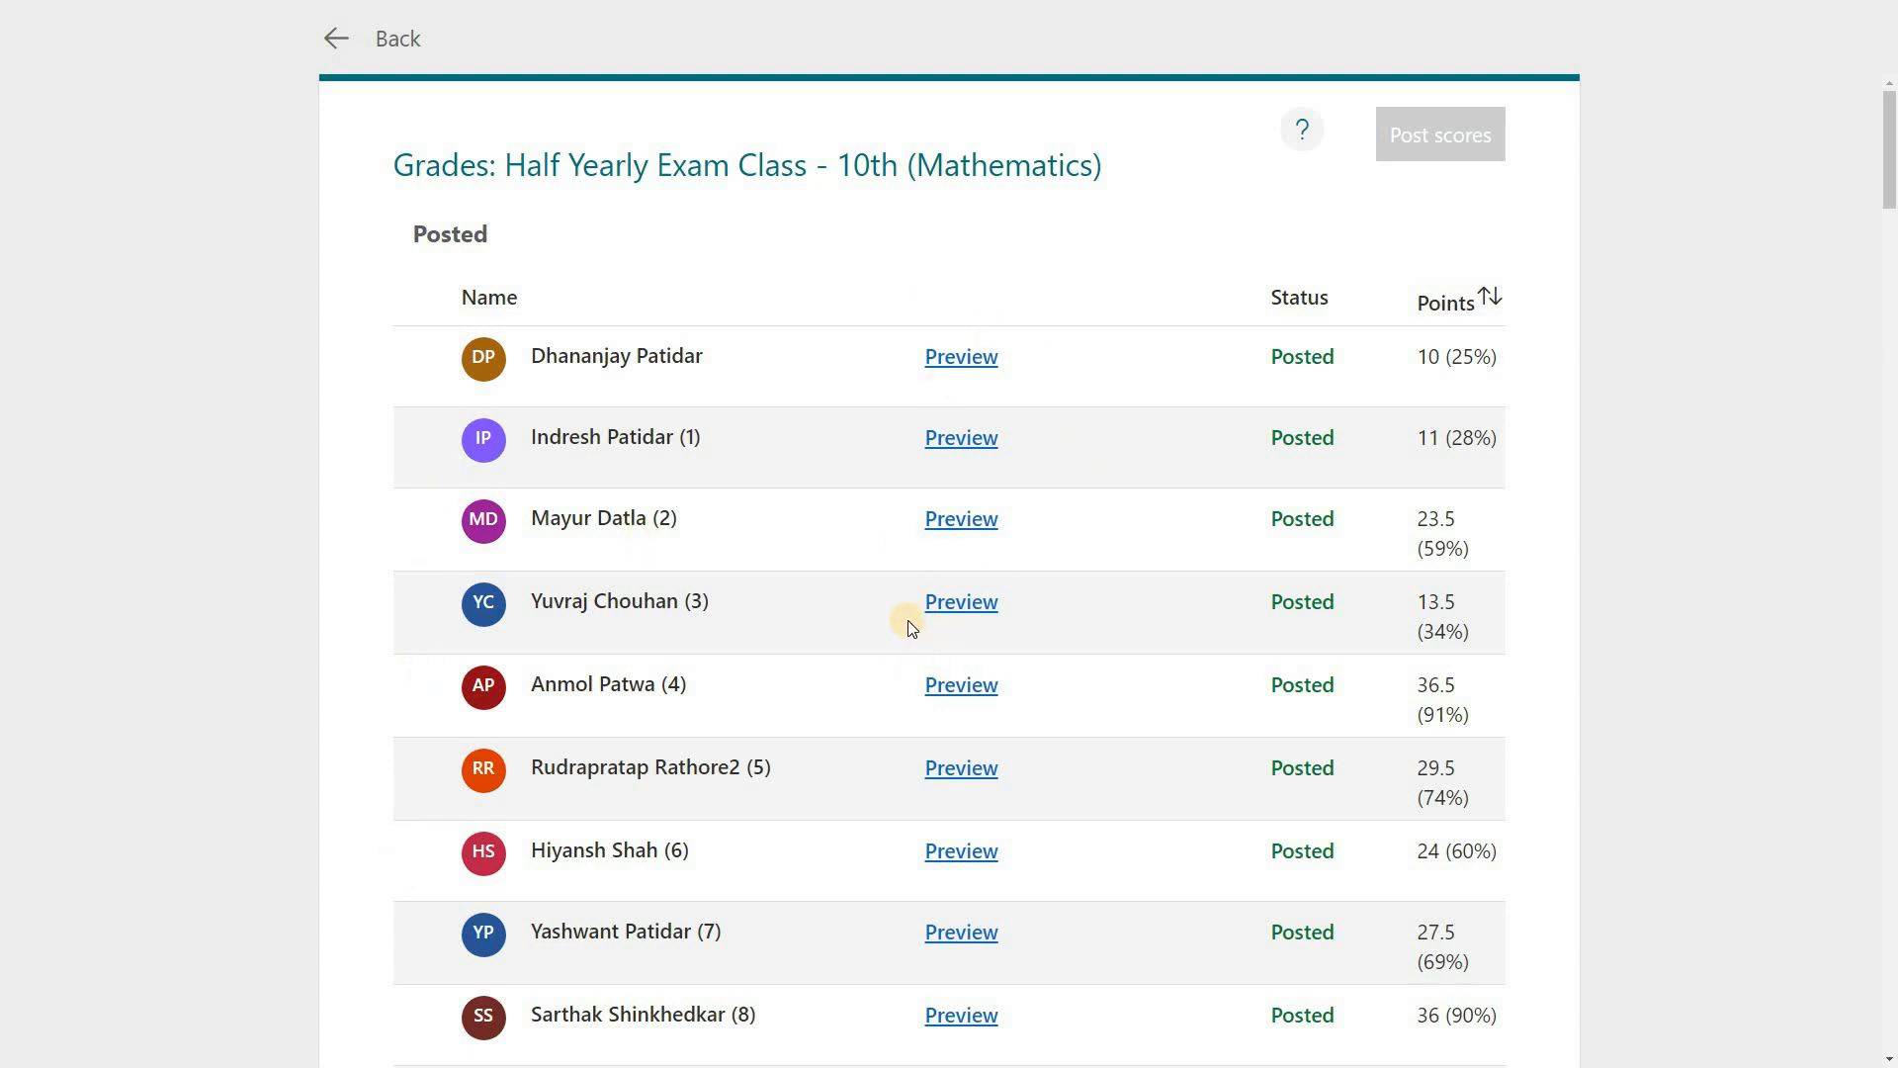
# Step: Switch to Adobe Acrobat Reader, view the sample unit test marksheet in the Fully Managed Online Exams PDF, and return to the online class presentation
pyautogui.hotkey('alt', 'Tab')
pyautogui.press('Tab')
pyautogui.press('Tab')
pyautogui.press('Tab')
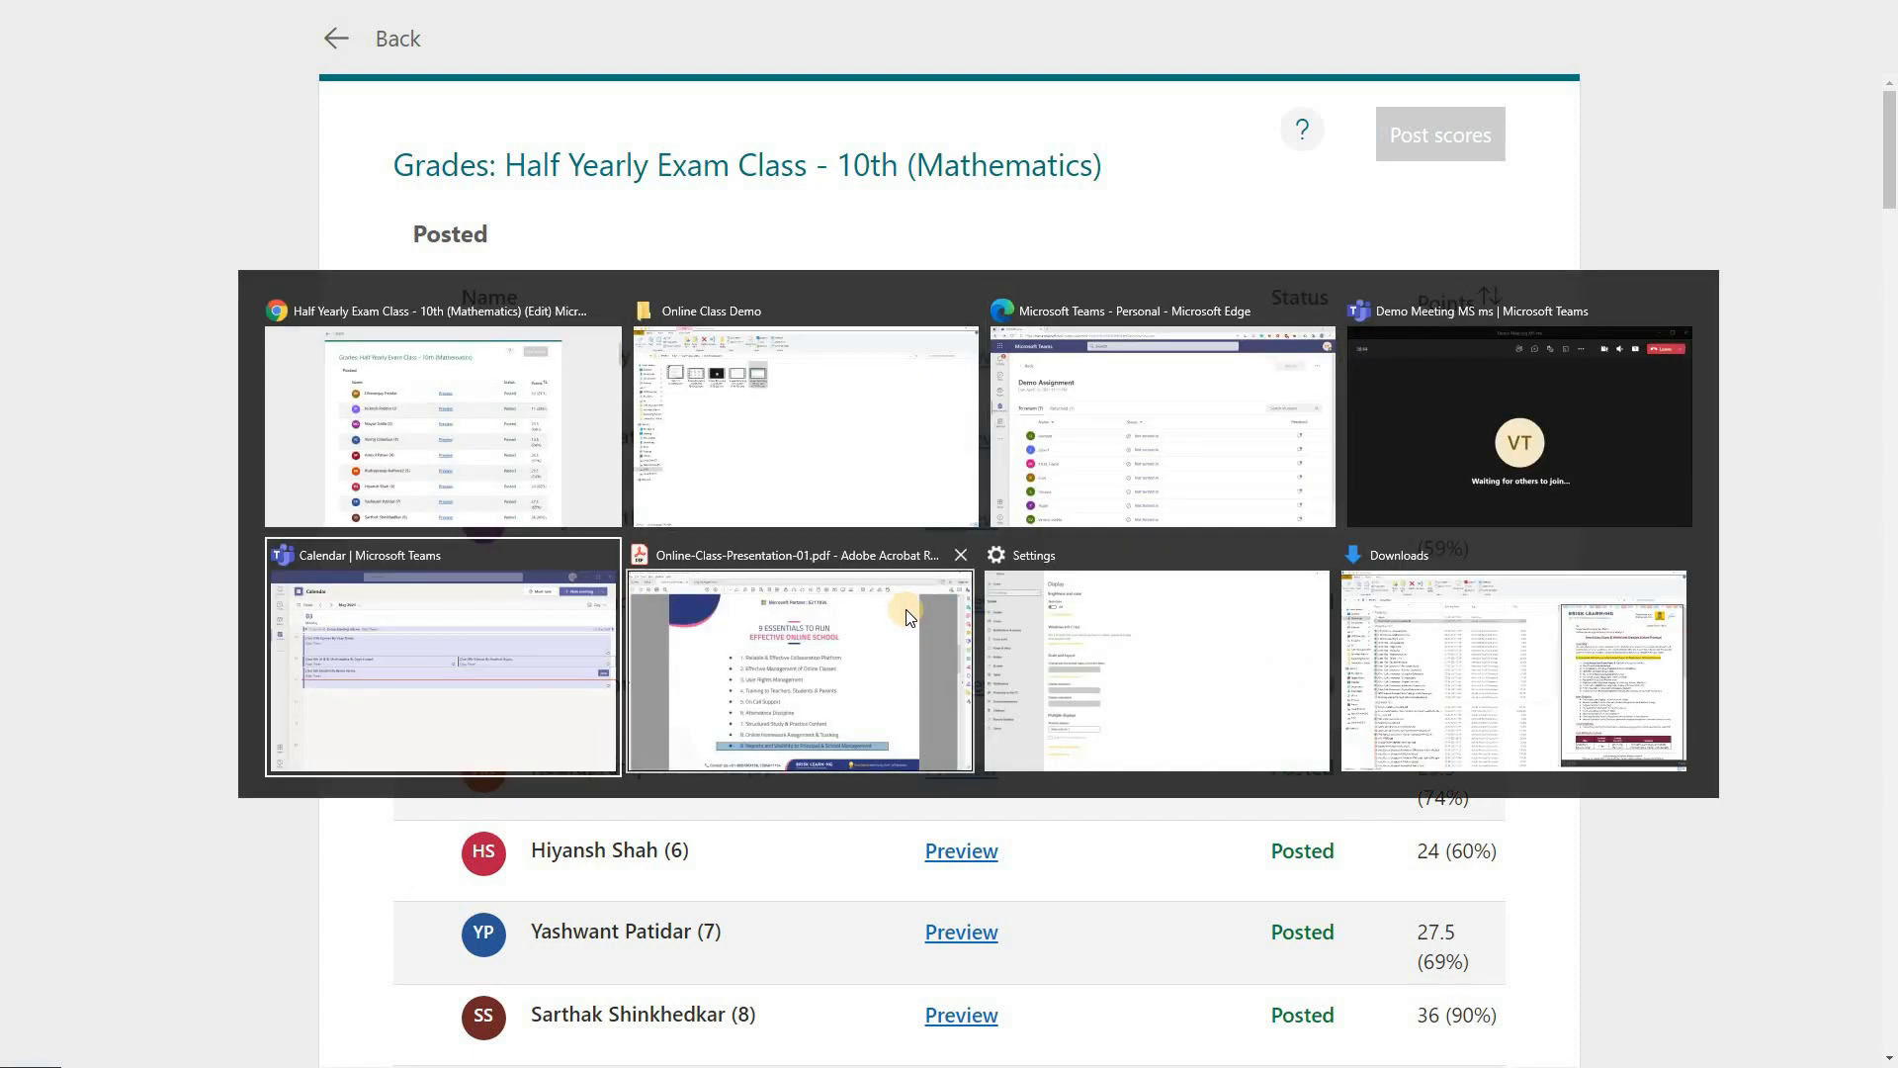
pyautogui.click(909, 618)
pyautogui.click(459, 64)
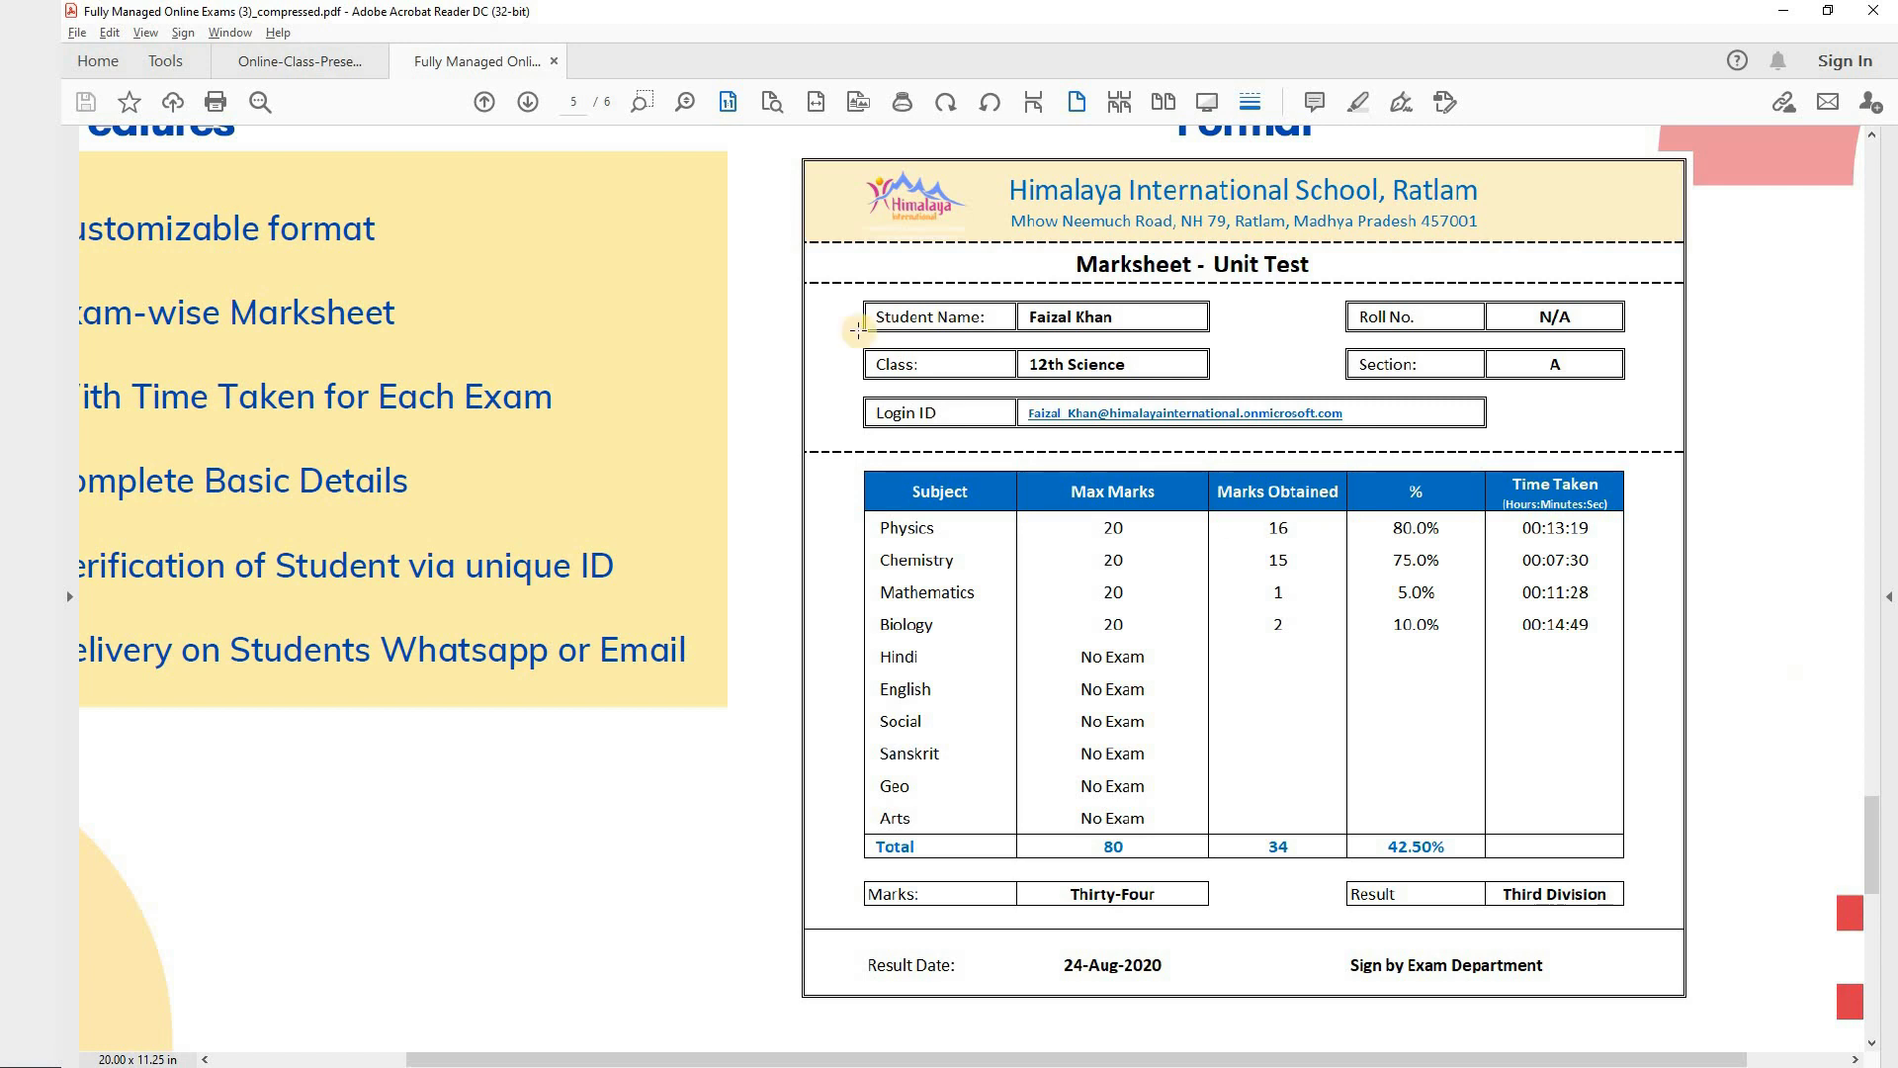
pyautogui.click(299, 66)
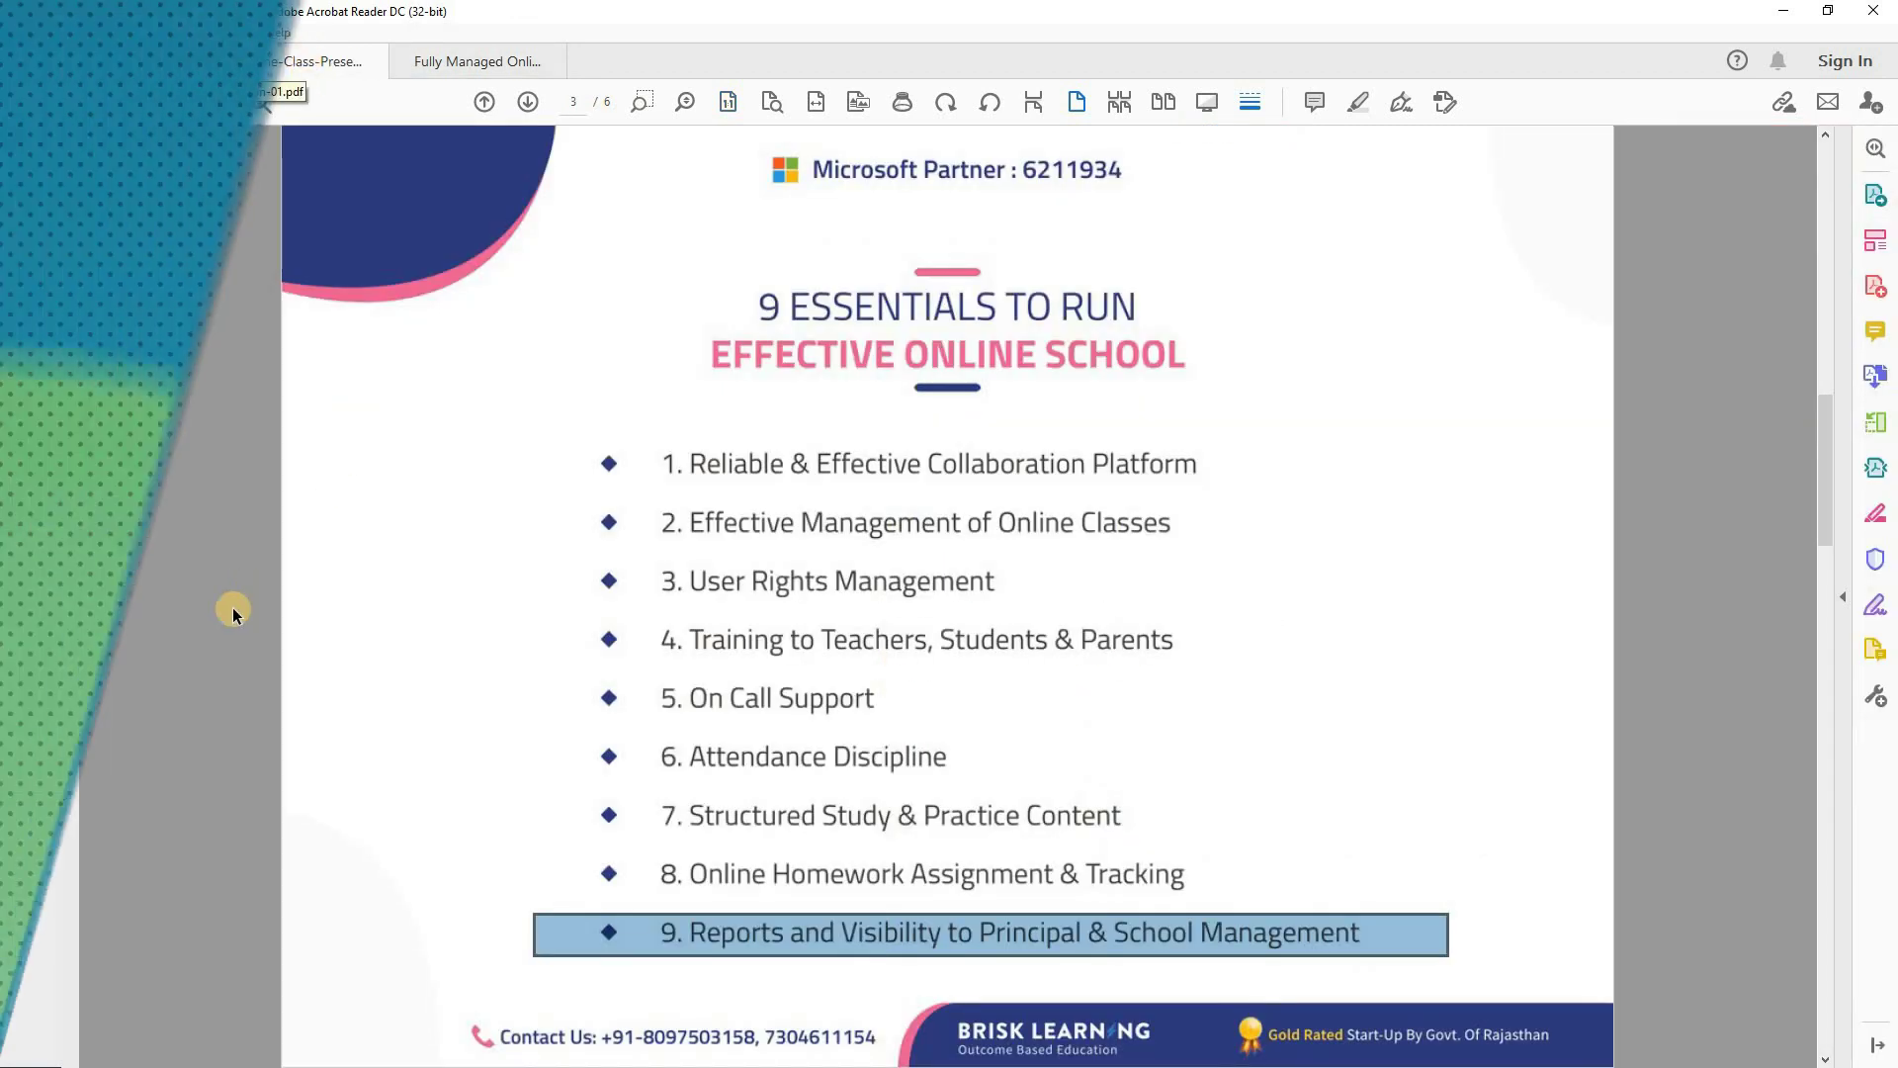